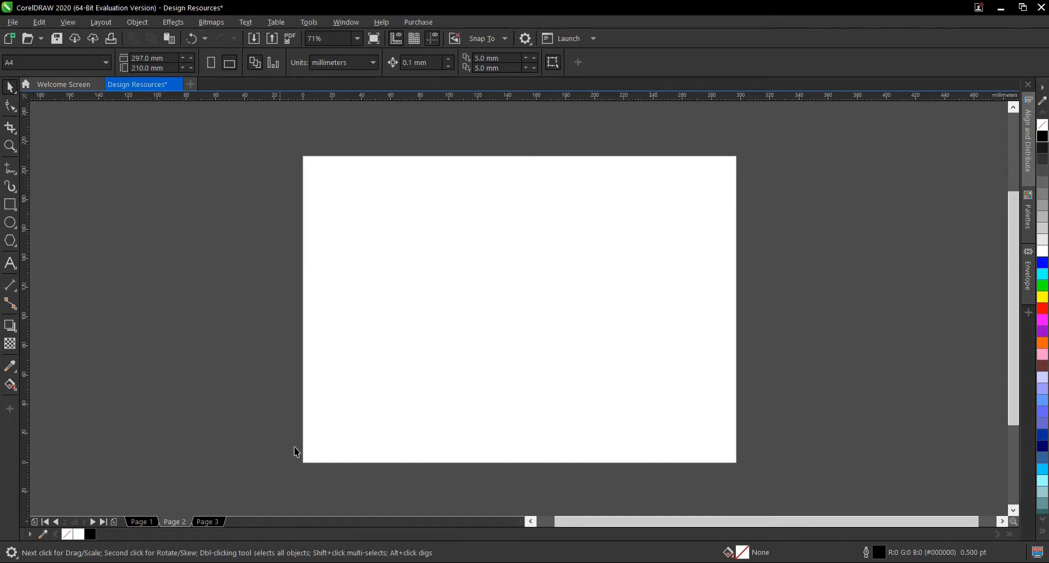
- Go to page 1 of the design resources and examine the two cupcake images up close
click(143, 521)
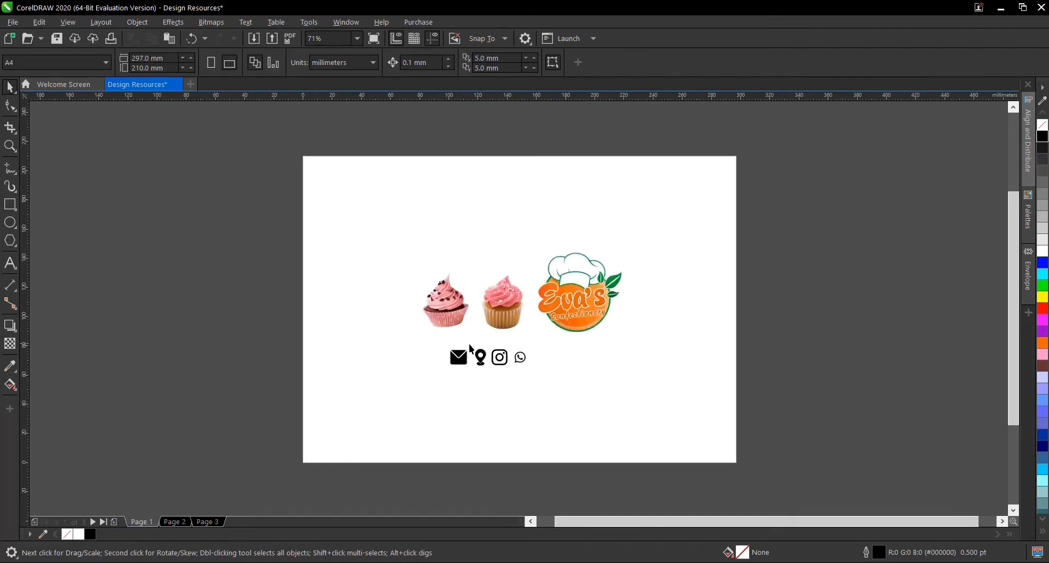
scroll(483, 306, up, 3)
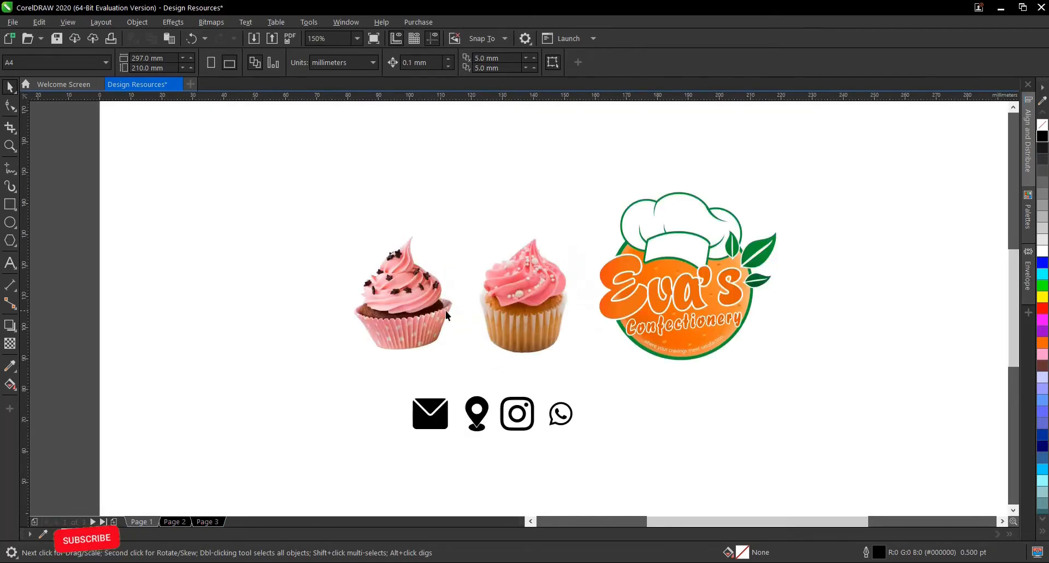
click(386, 297)
click(523, 287)
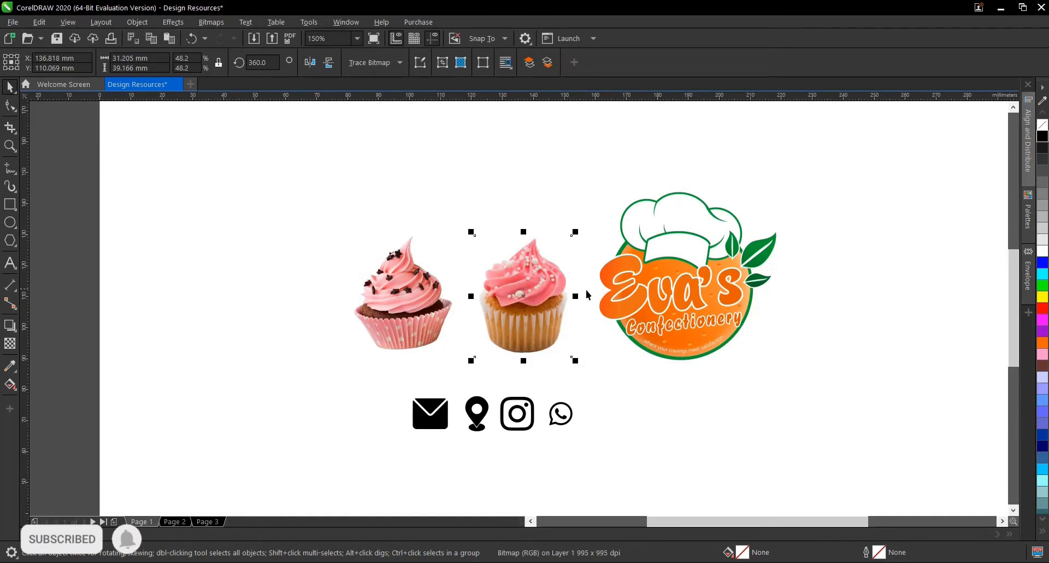
scroll(613, 300, down, 3)
scroll(534, 298, up, 3)
click(588, 279)
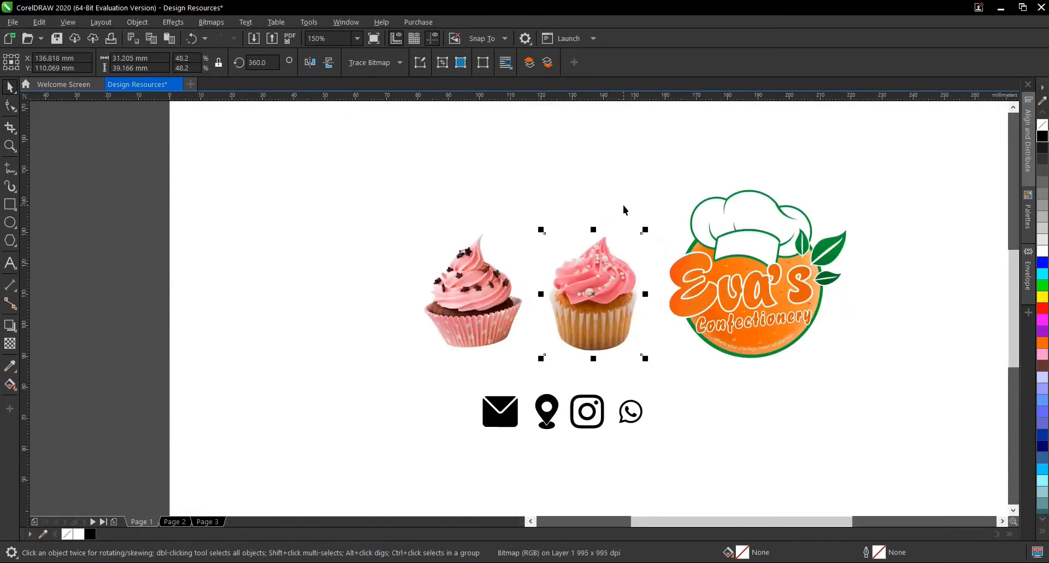
click(618, 215)
scroll(595, 313, down, 3)
scroll(660, 297, up, 3)
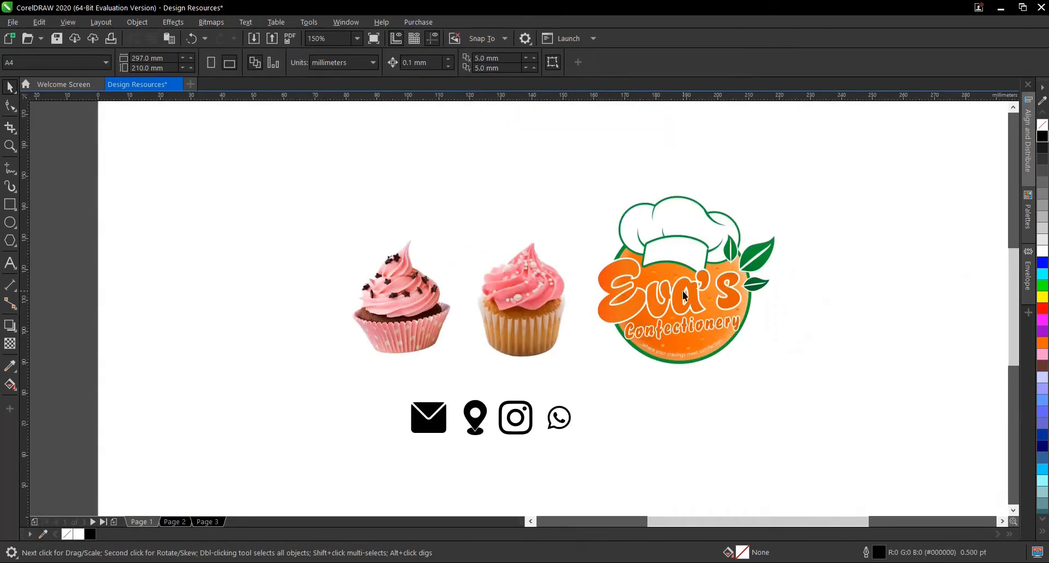
- Examine the Eva's Confectionery logo beside the cupcakes, ending with the whole page in view
scroll(694, 299, down, 3)
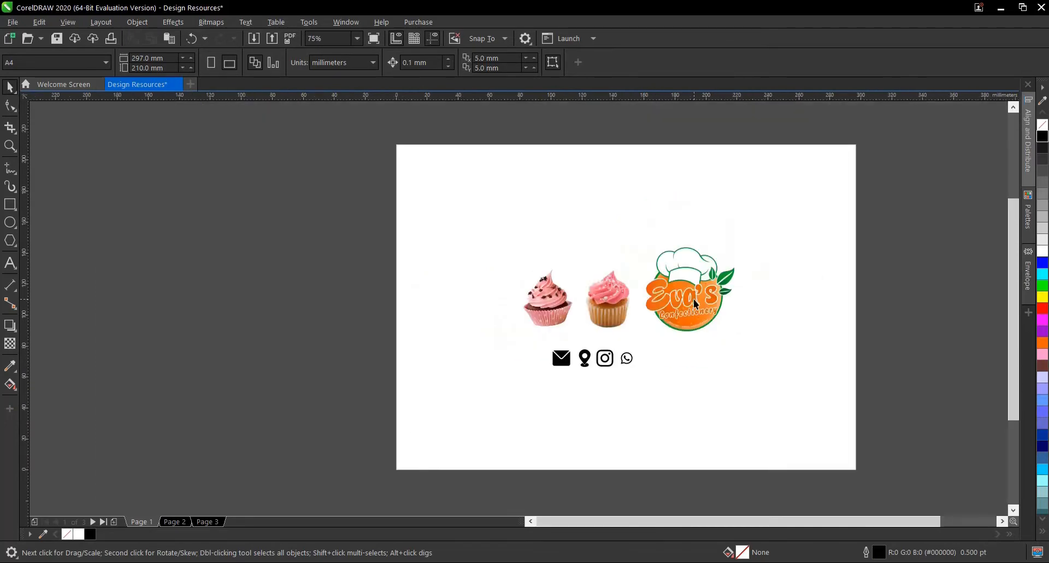
scroll(693, 299, up, 3)
click(688, 299)
scroll(689, 299, down, 3)
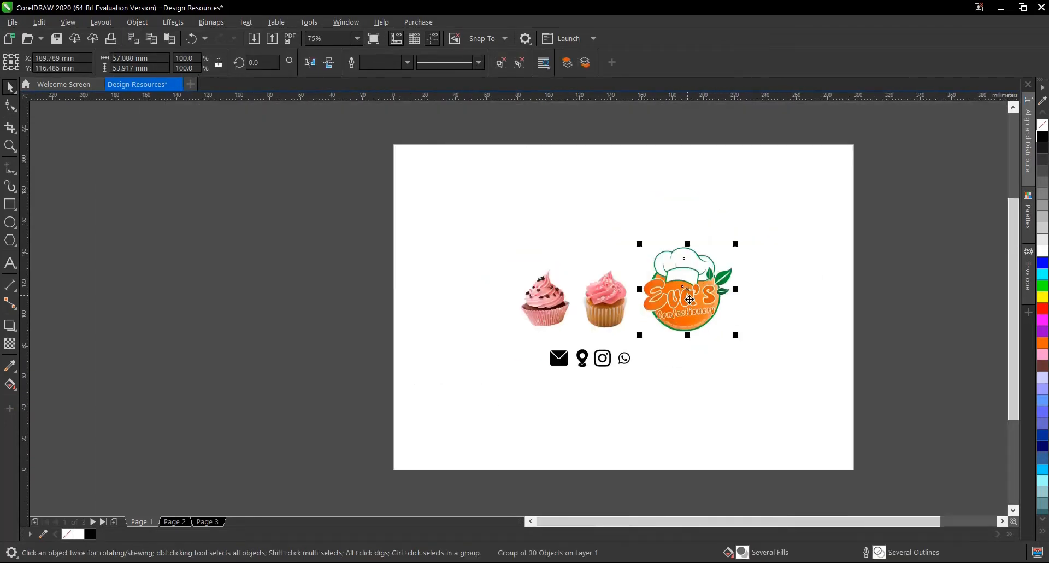
scroll(671, 287, up, 3)
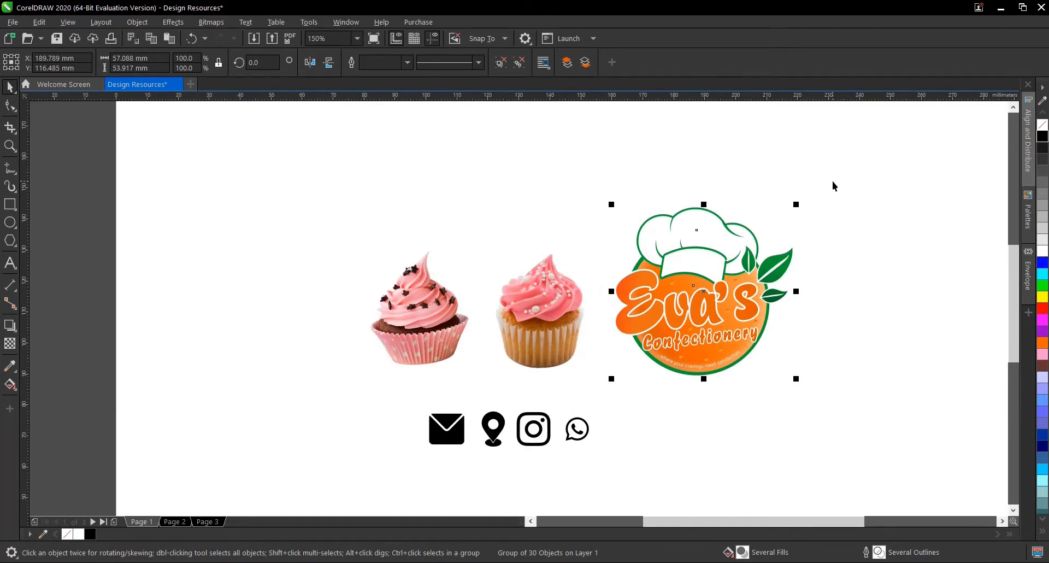
scroll(832, 181, down, 3)
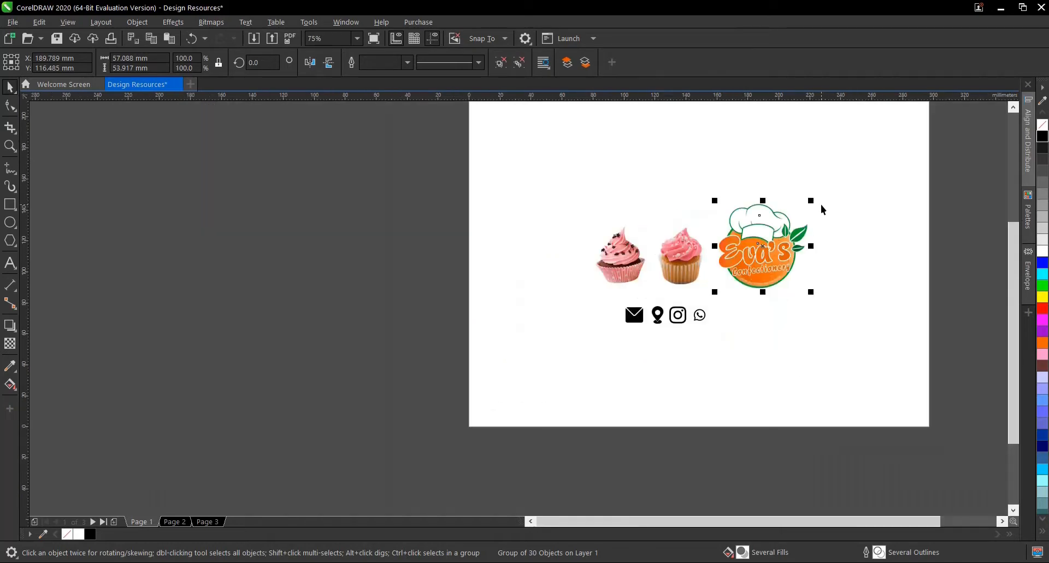
click(844, 182)
scroll(818, 182, up, 3)
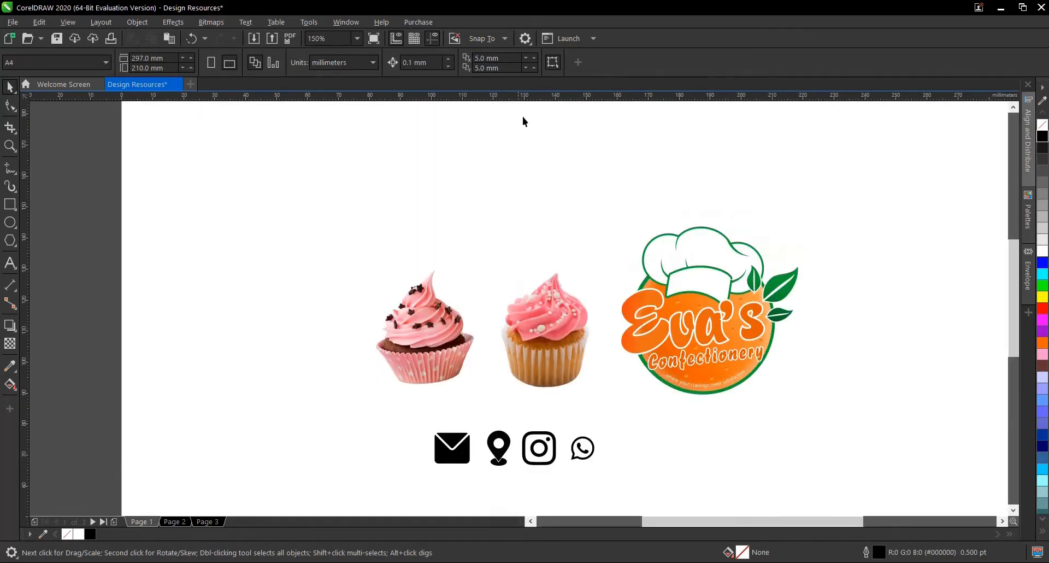
click(357, 38)
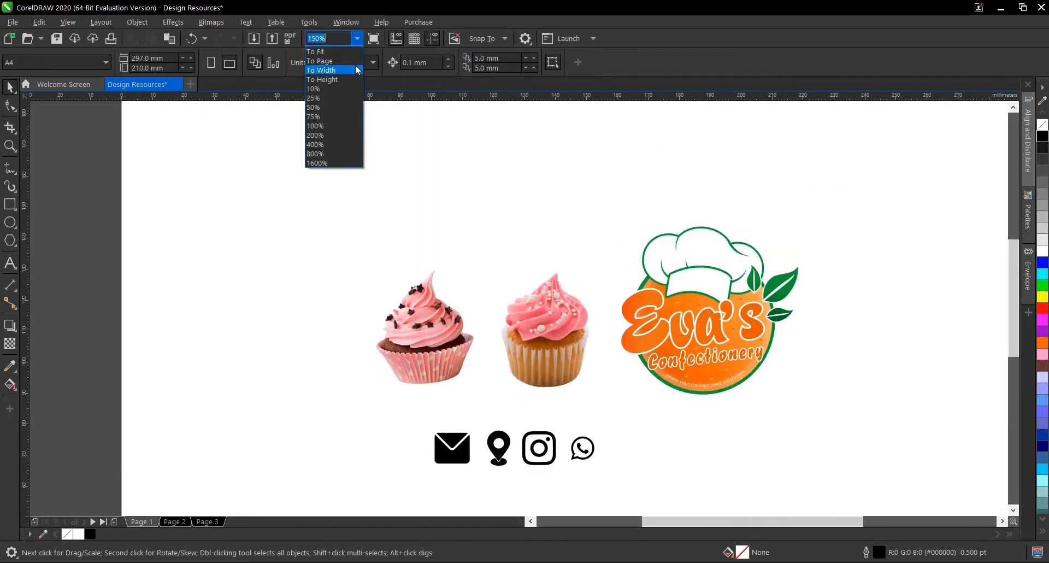
click(355, 61)
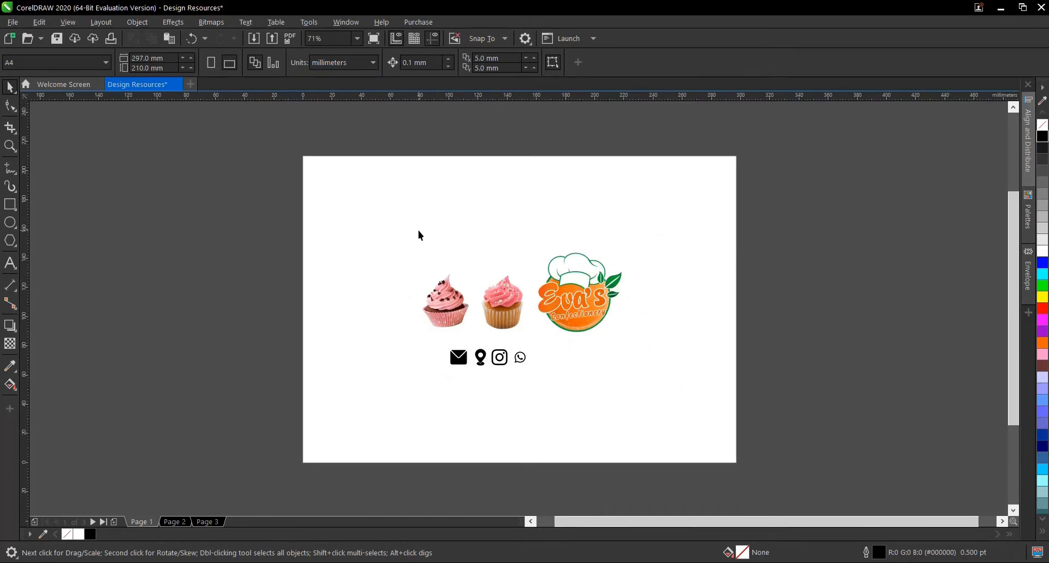
- Switch to Notepad to read the sticker's menu text and contact details, and return to CorelDRAW
click(737, 561)
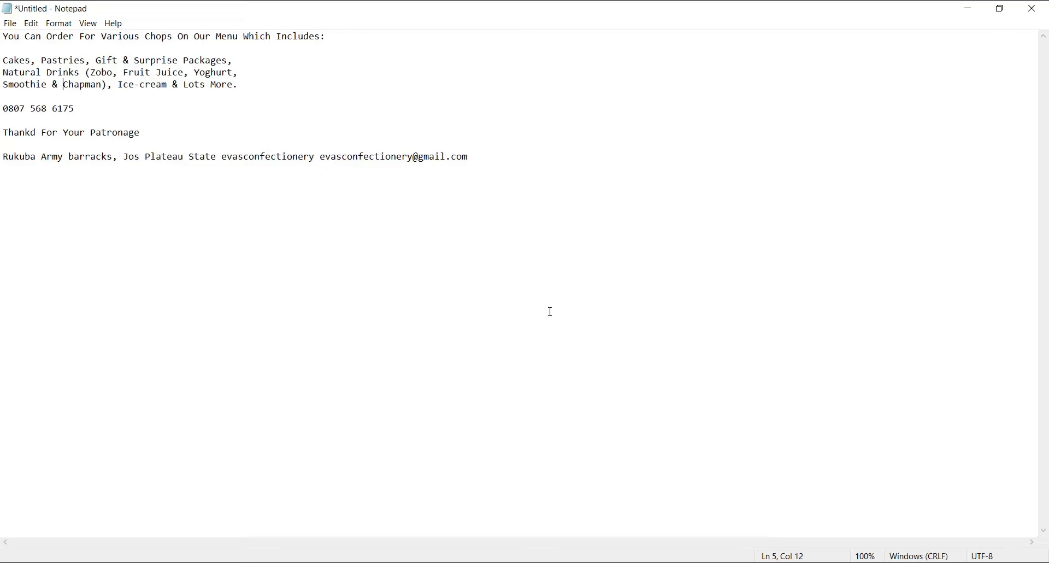
click(488, 562)
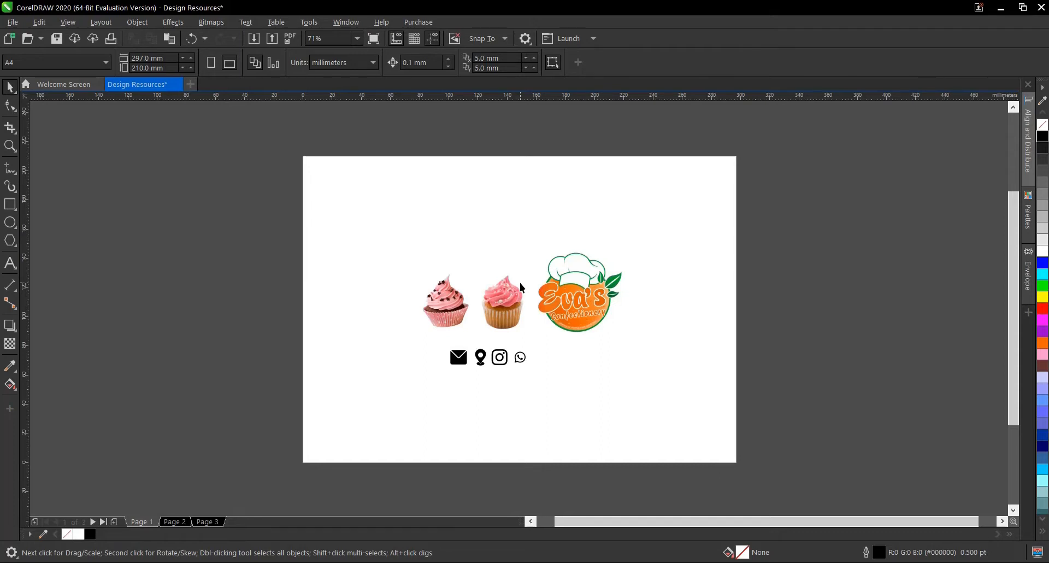
key(ctrl+n)
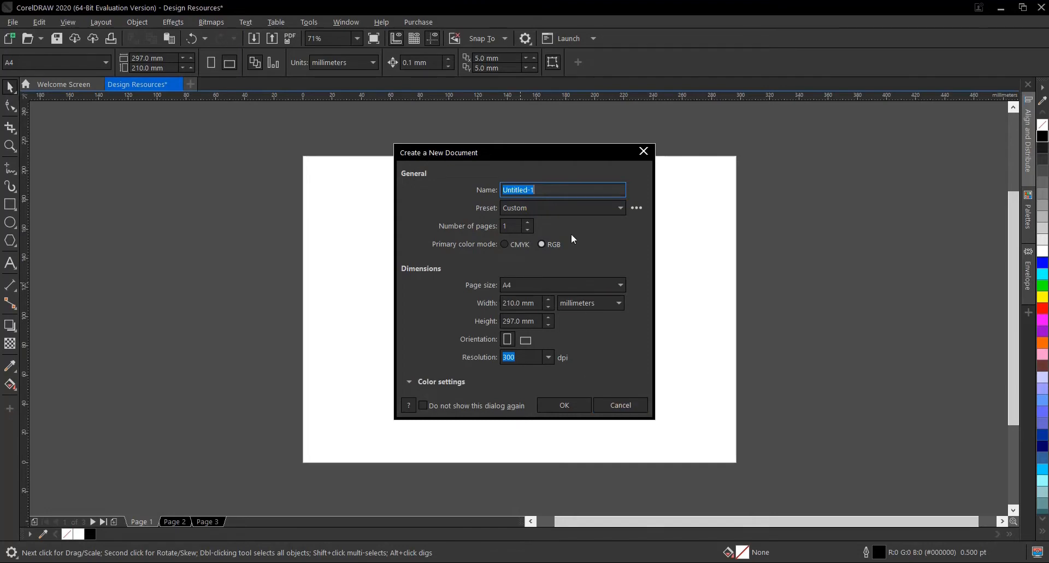
click(647, 152)
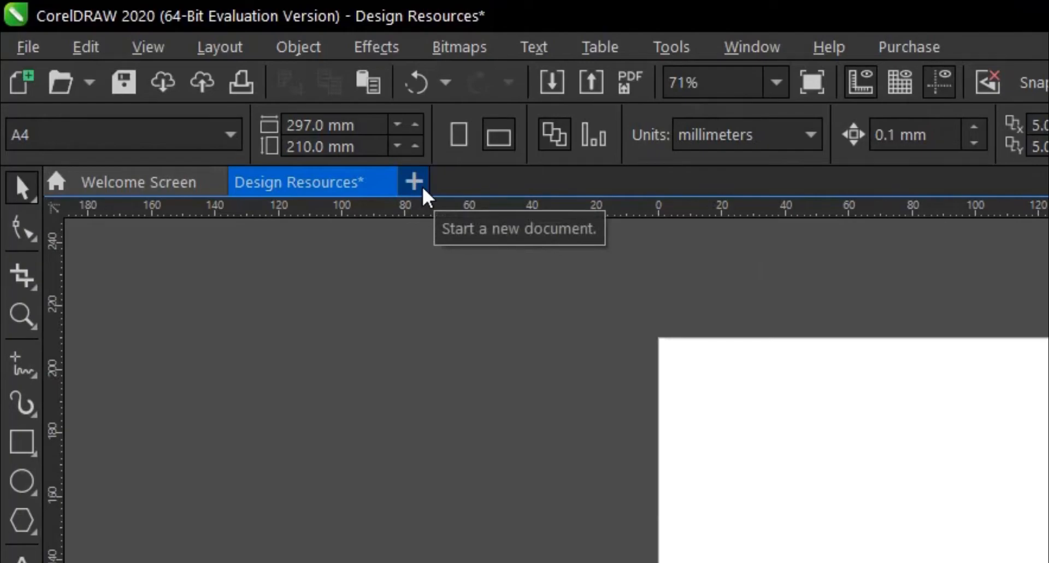
click(423, 190)
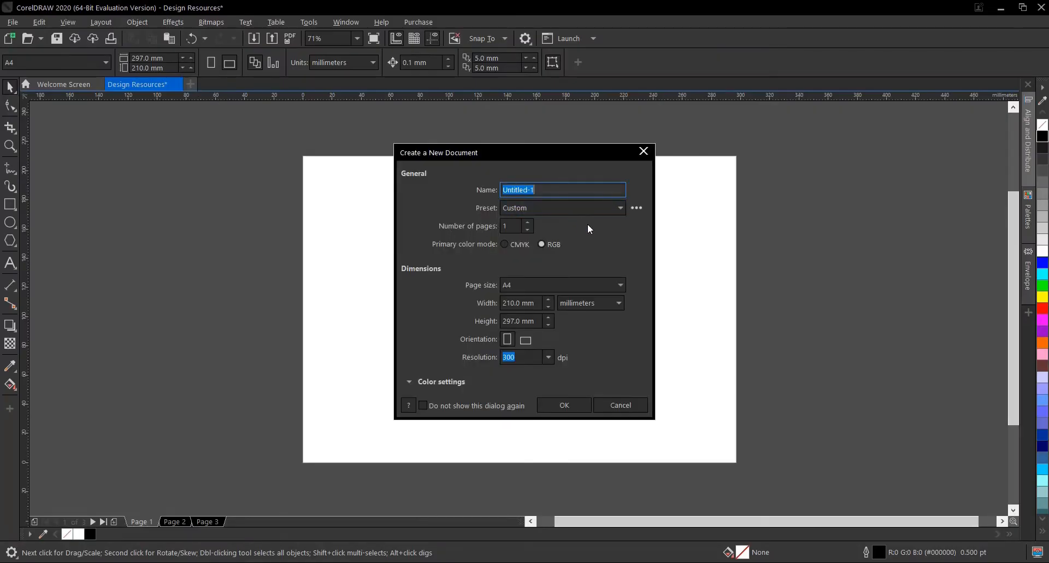
click(619, 407)
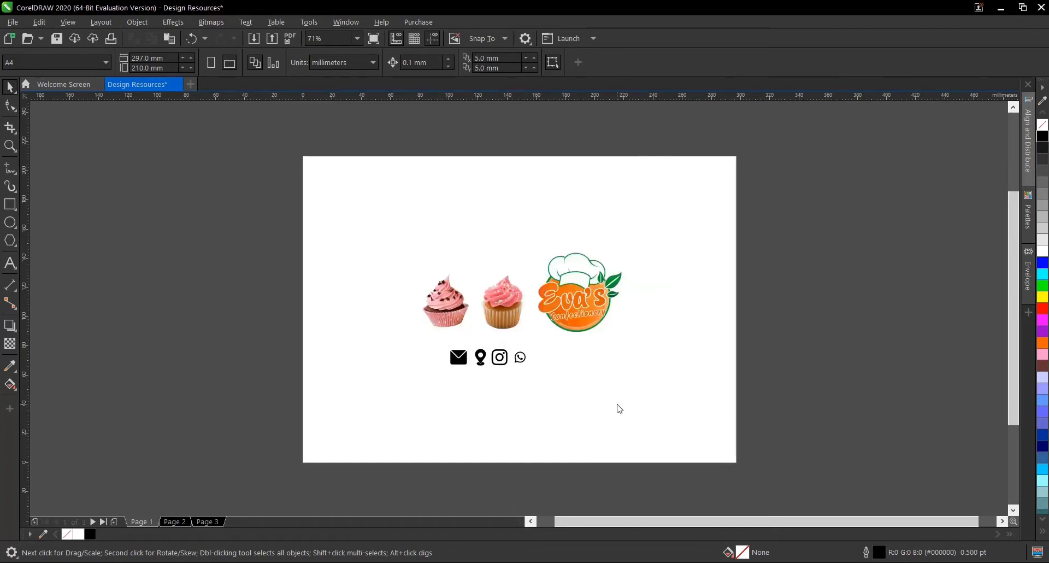
click(63, 85)
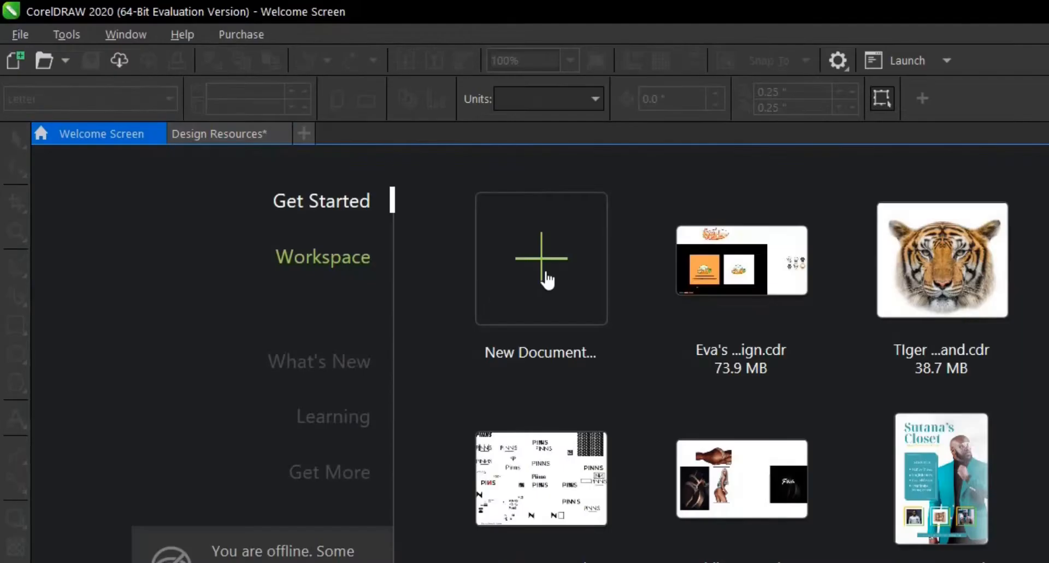
click(340, 174)
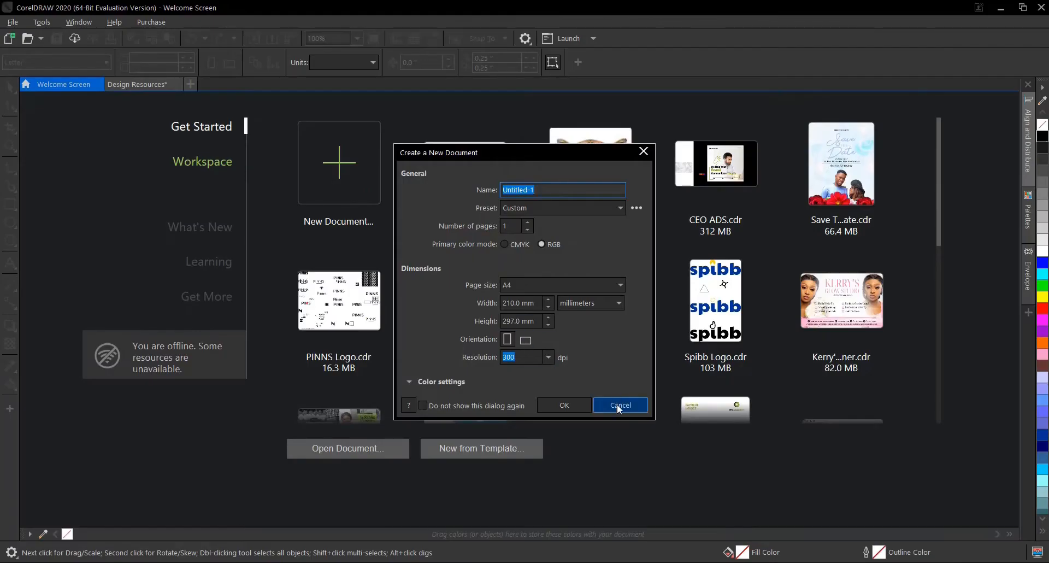
click(620, 405)
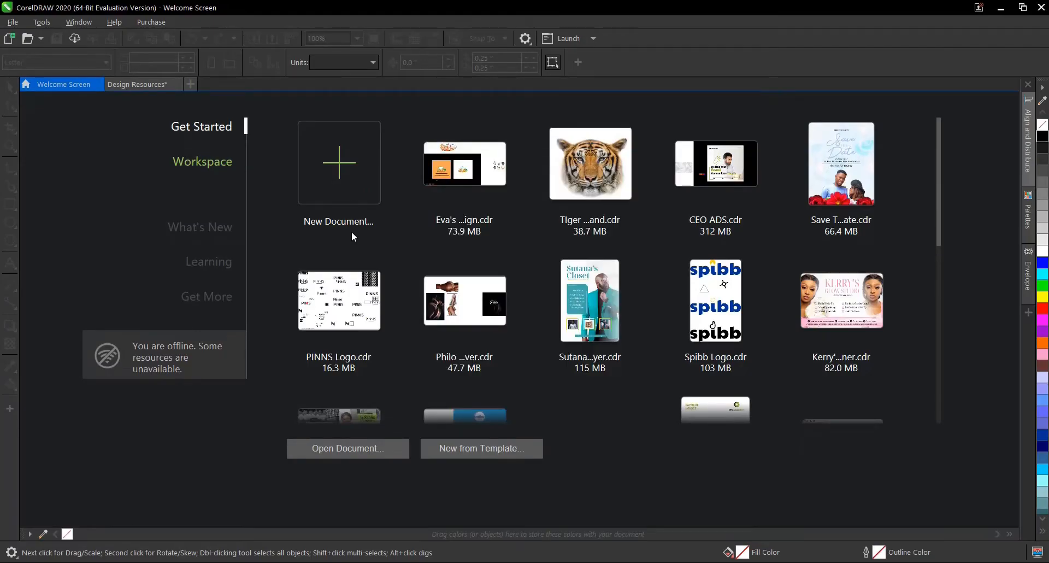
click(158, 83)
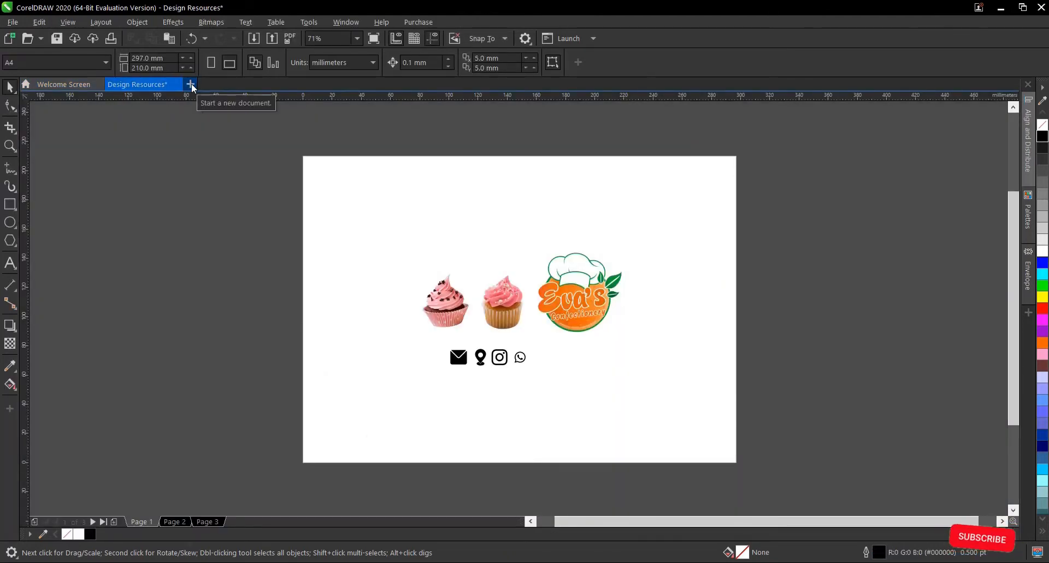
- Create a new document named Sticker Design with A4 page size, RGB color mode and 300 dpi resolution
click(191, 83)
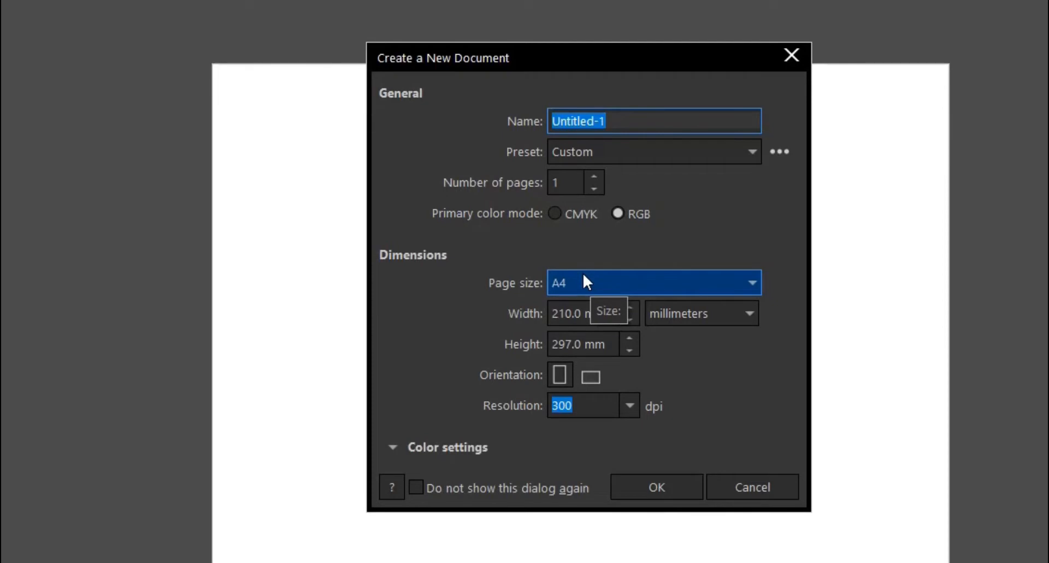
click(589, 284)
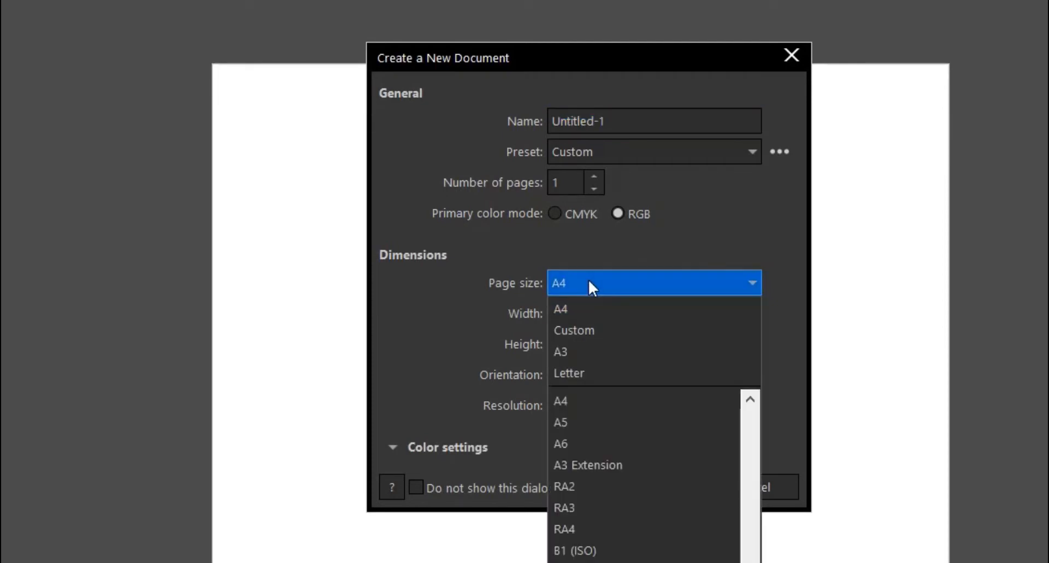
click(590, 281)
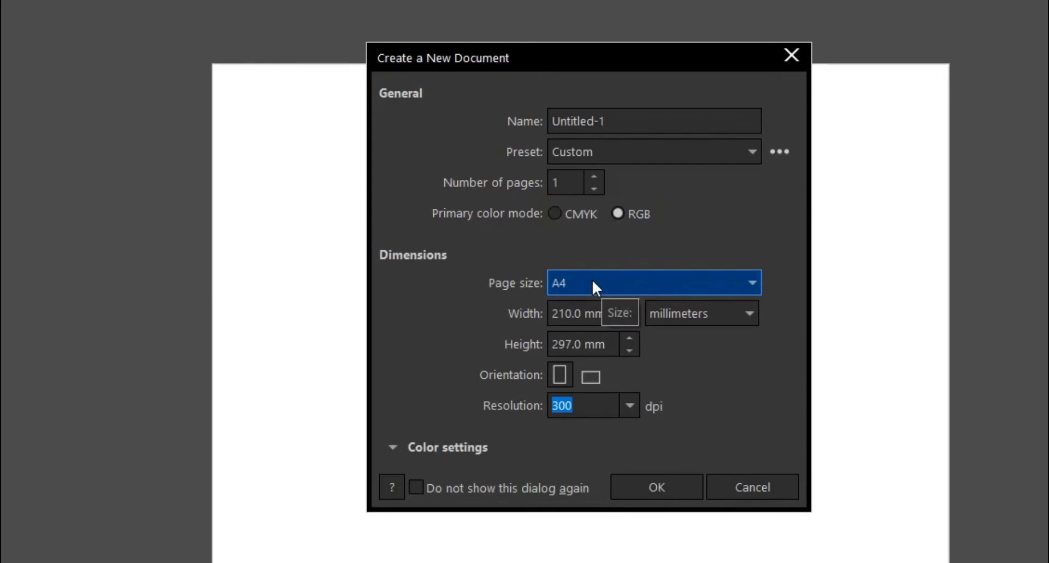
click(628, 118)
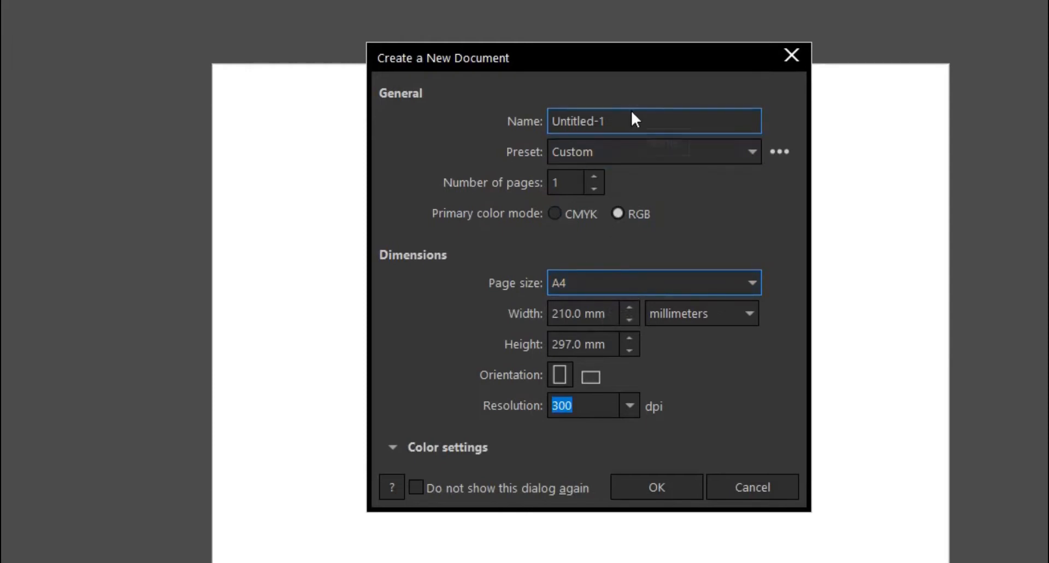
double_click(633, 119)
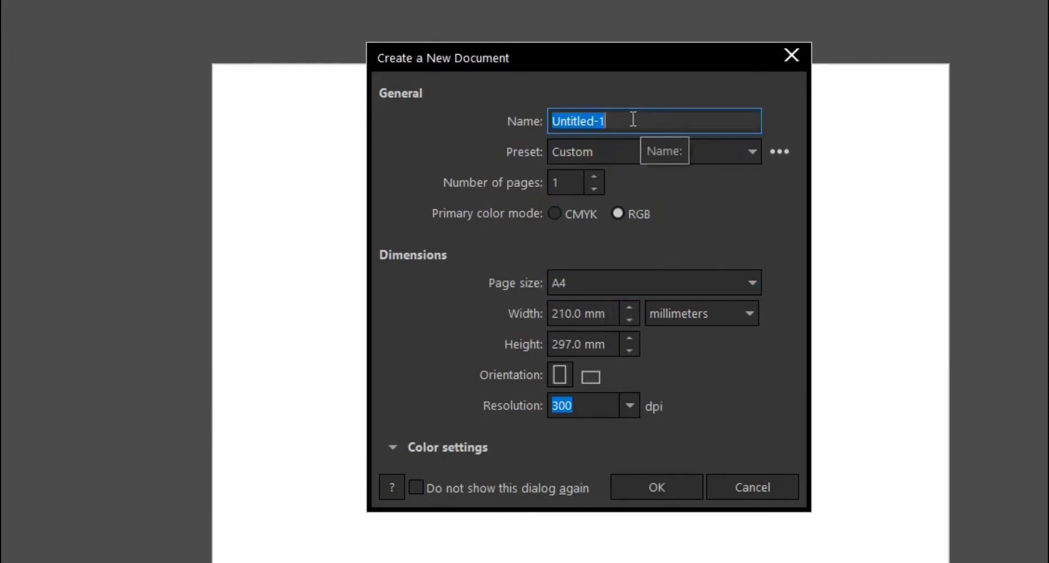
text(St)
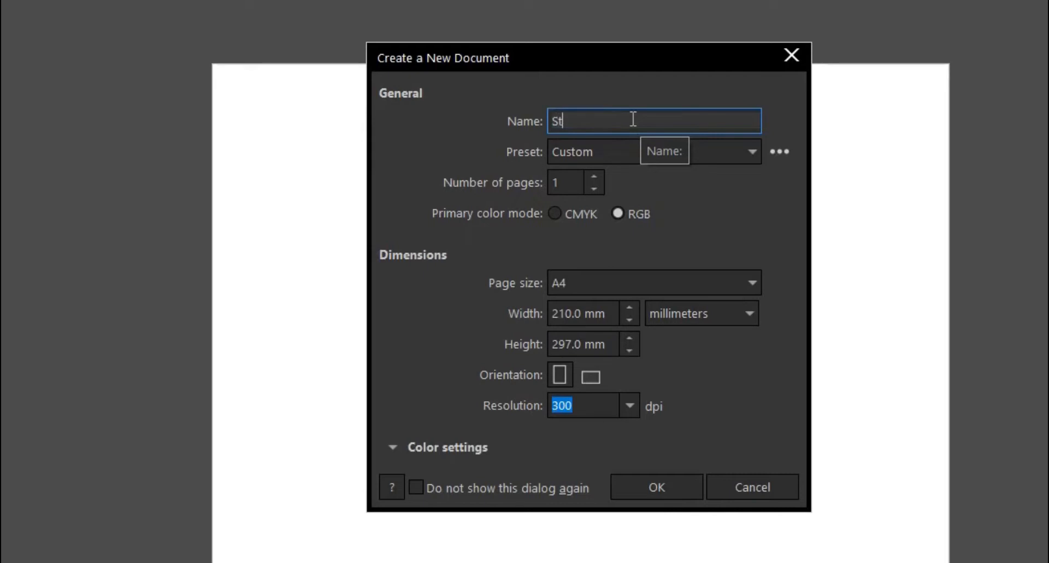
text(icker Design)
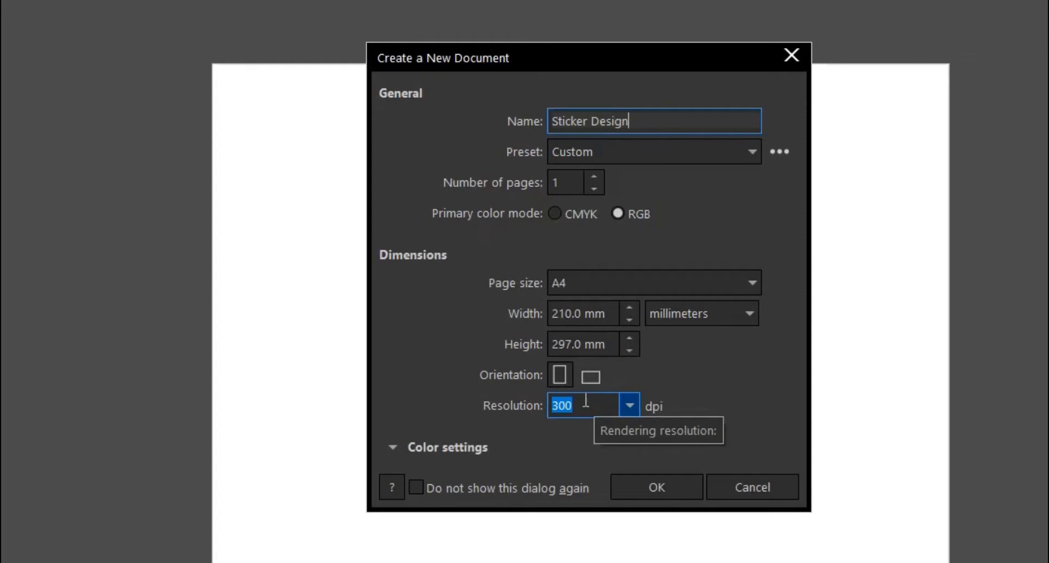
click(396, 444)
click(396, 444)
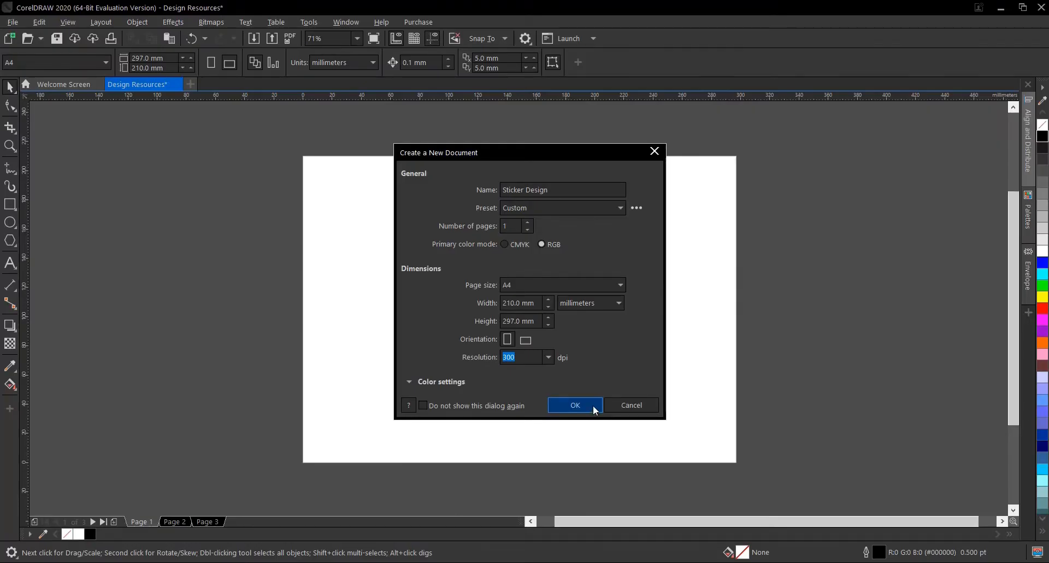
click(593, 406)
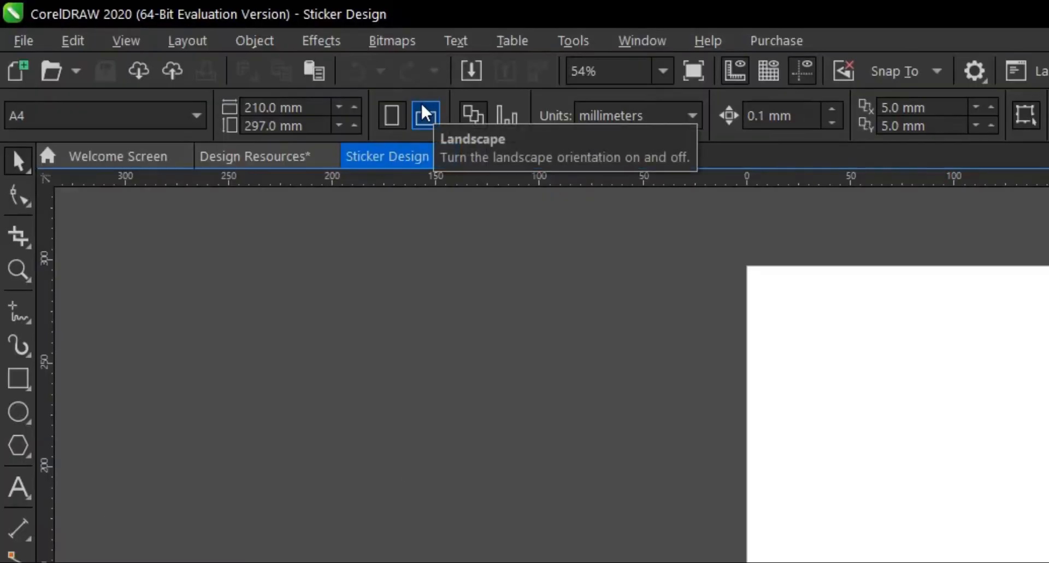
- Set the page to landscape orientation and the drawing units to inches
click(426, 113)
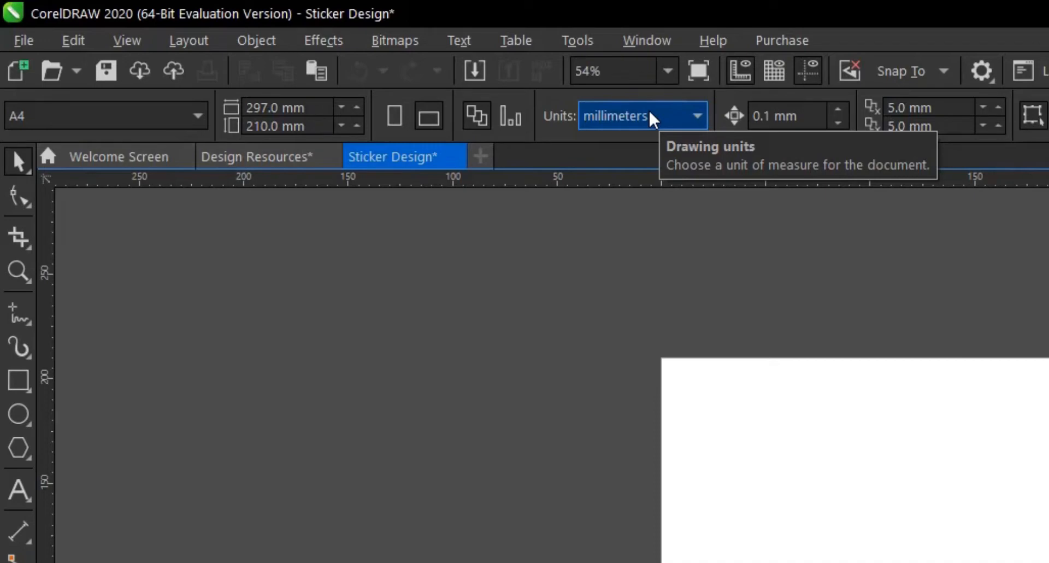
click(652, 117)
click(652, 146)
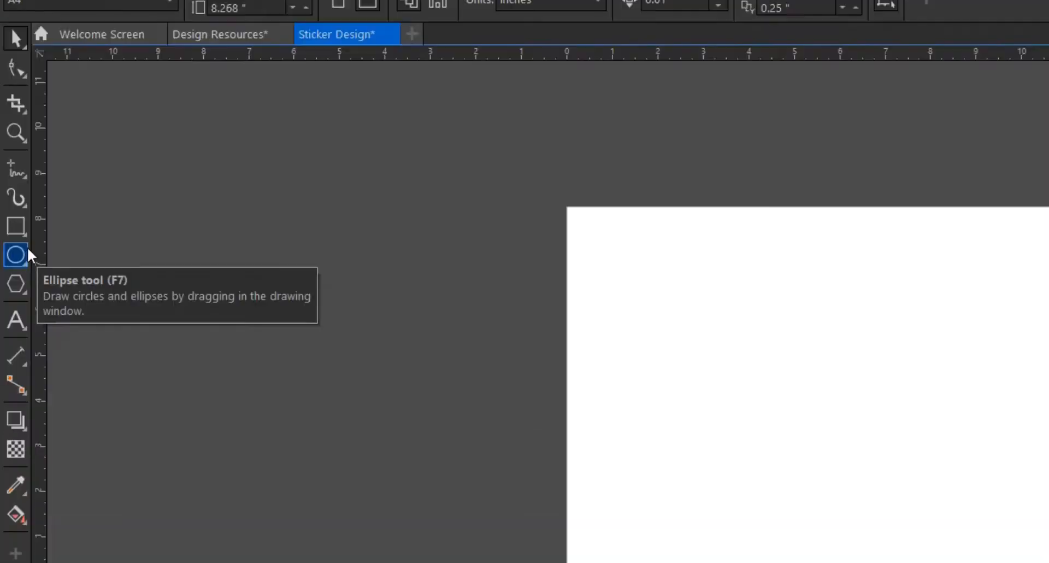
- Draw a circle about 3.2 inches in diameter on the left half of the page
click(9, 221)
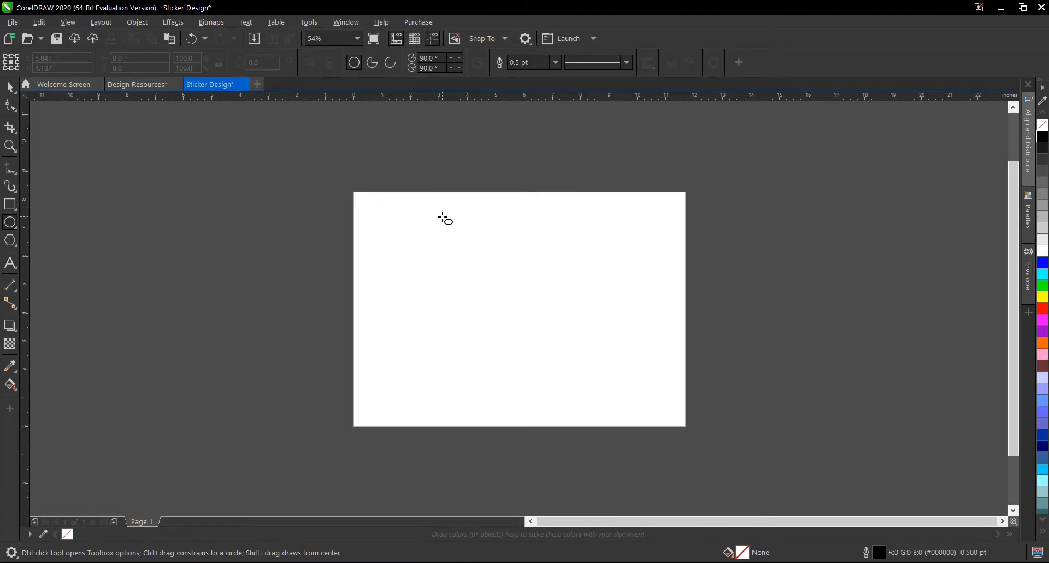
drag(472, 288, 501, 334)
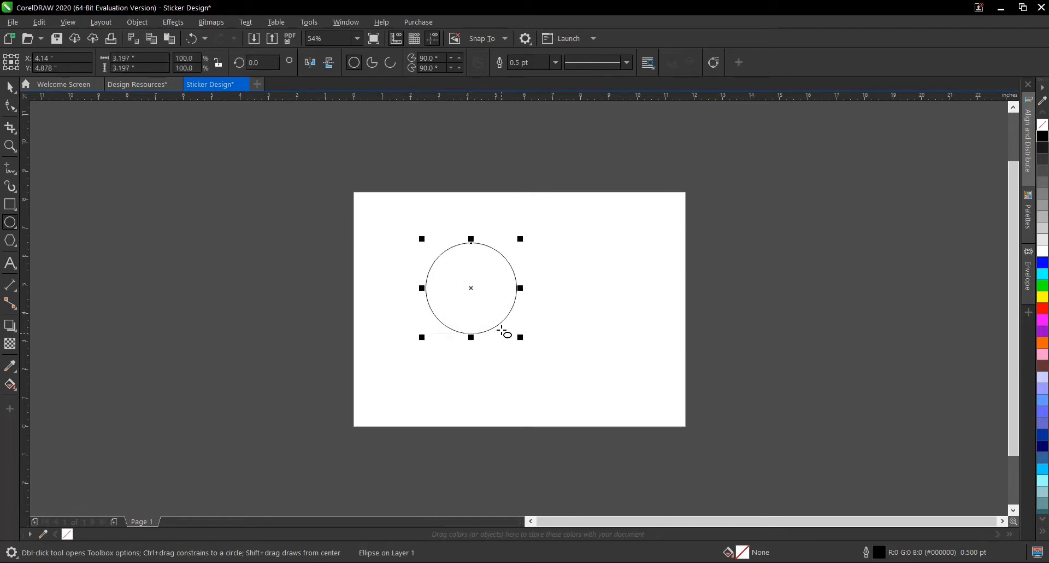
key(space)
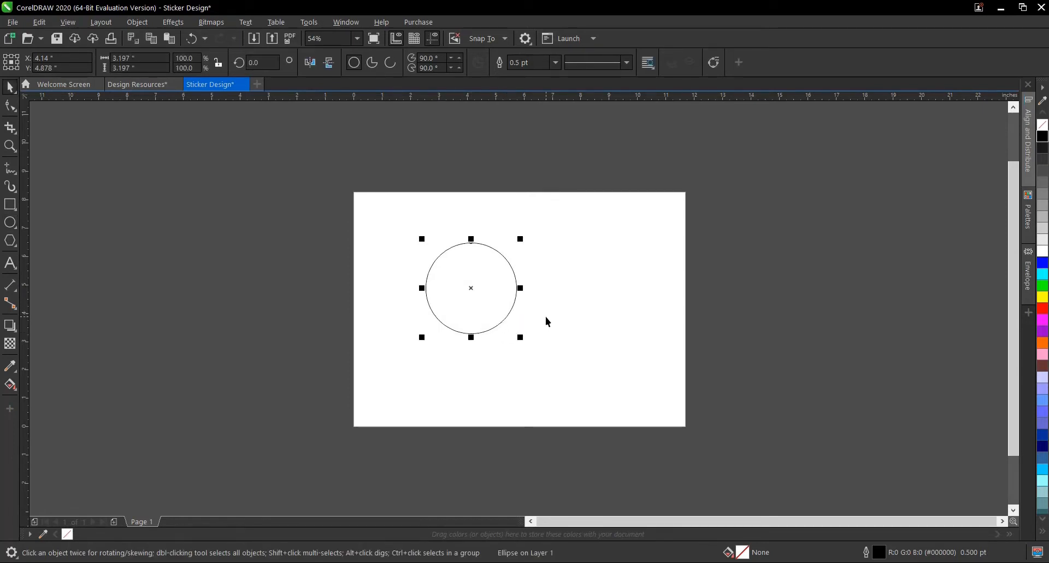
- Centre the circle on the page and set its width and height to 3 inches
drag(471, 288, 520, 309)
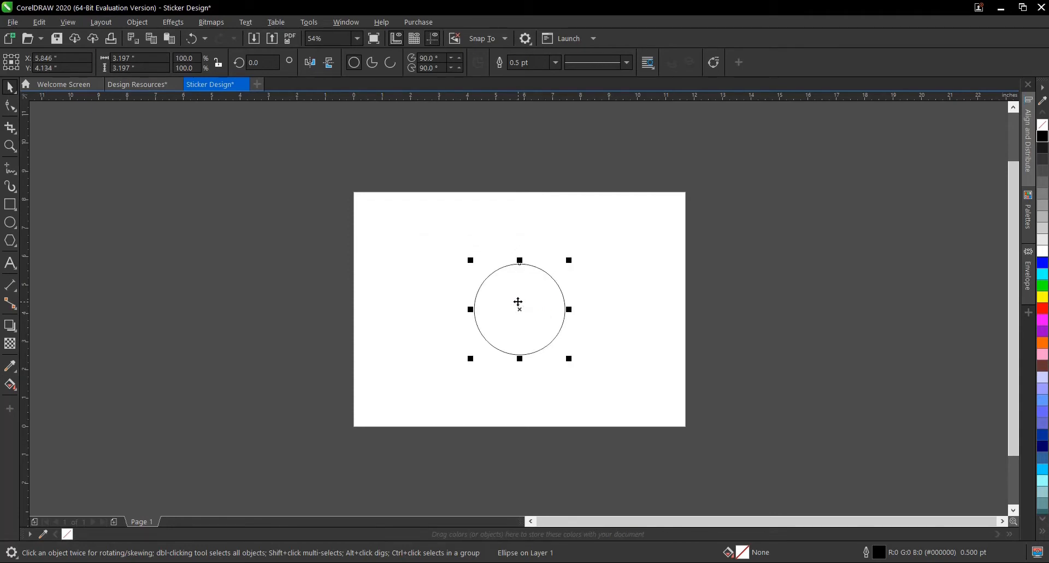
scroll(518, 303, up, 3)
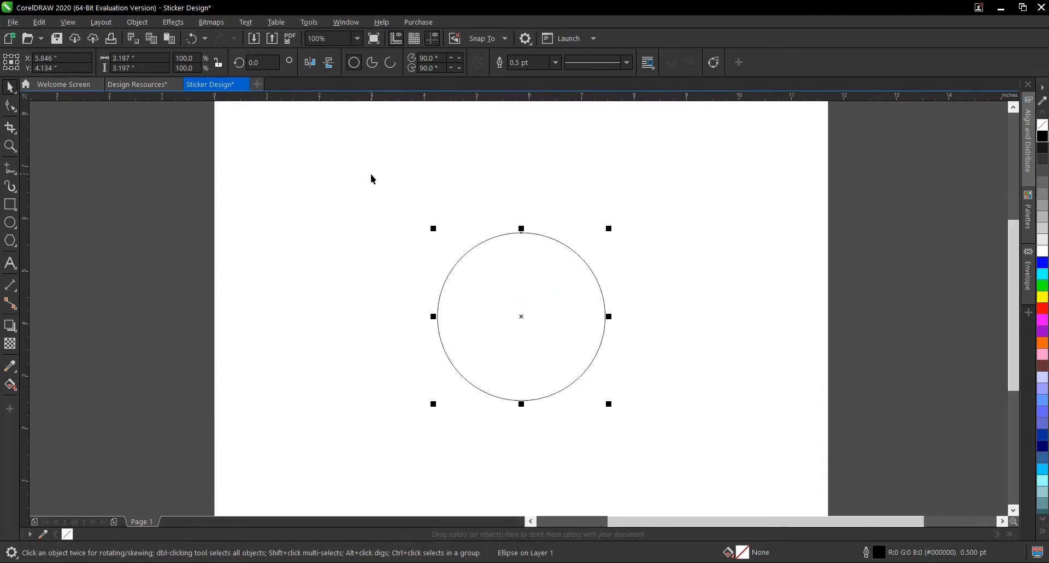
drag(370, 174, 688, 439)
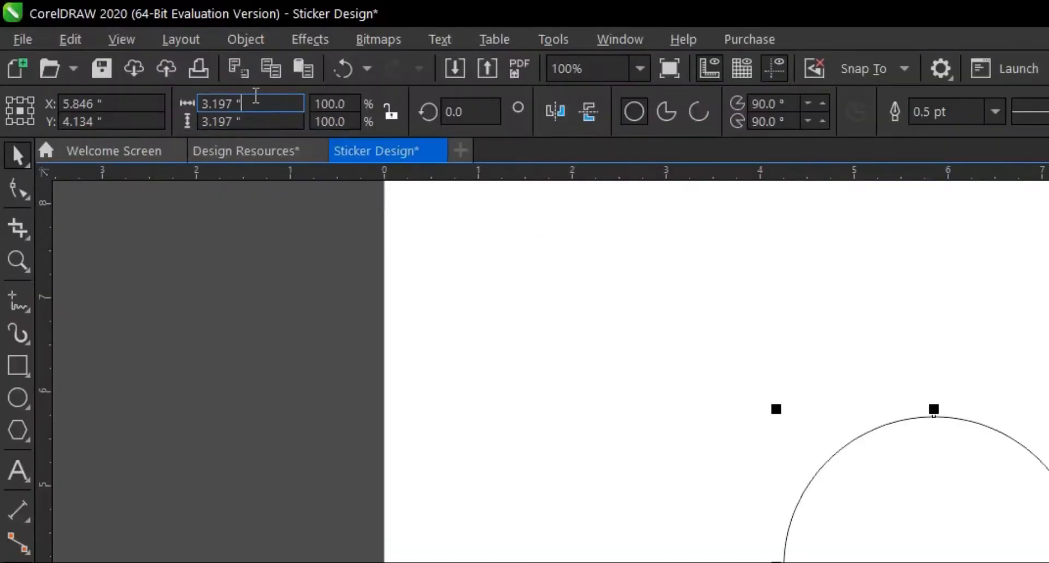
drag(257, 103, 188, 96)
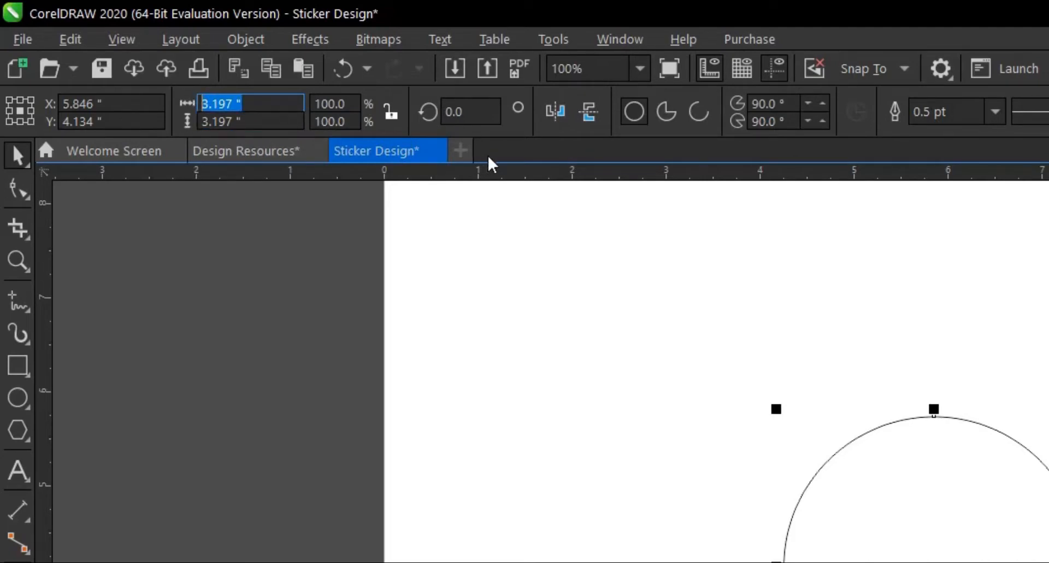
text(3)
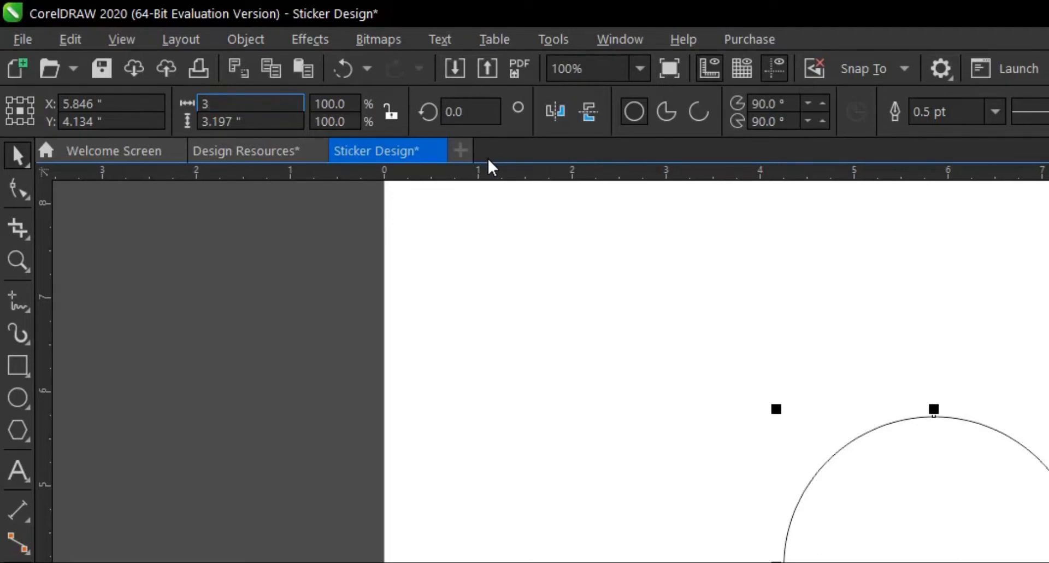
key(Tab)
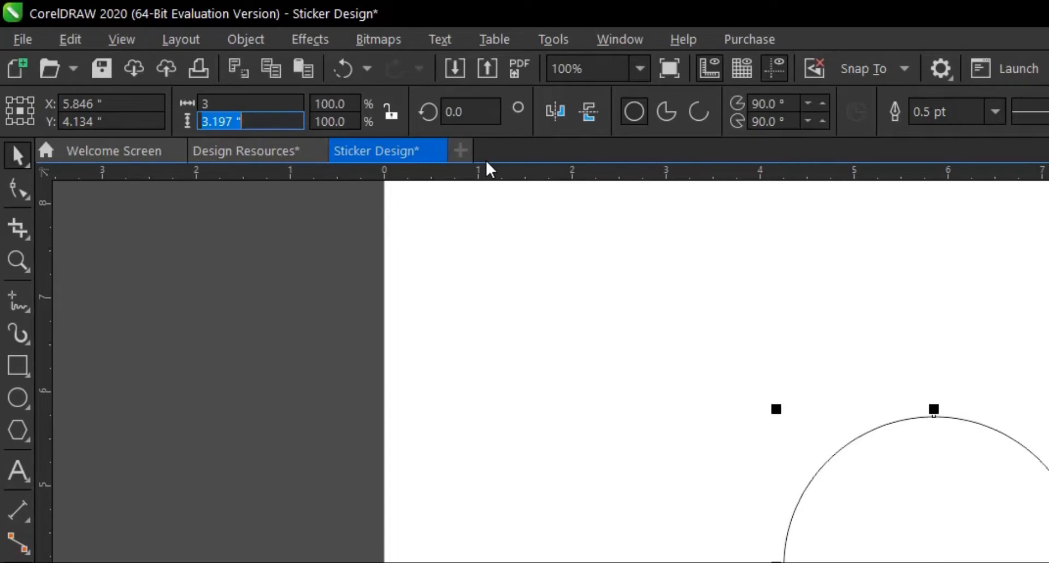
text(3)
key(Return)
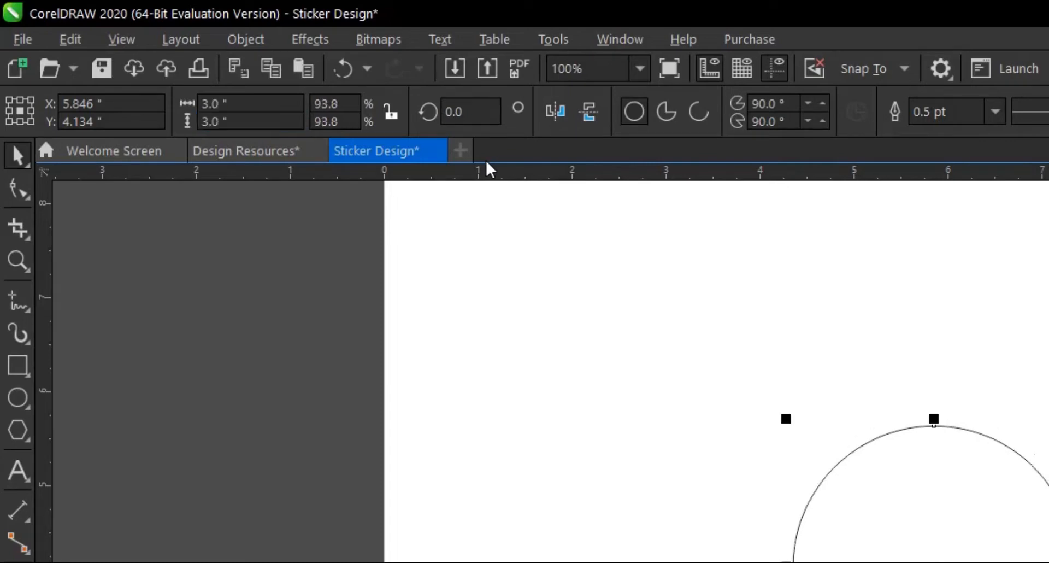
scroll(627, 313, down, 1)
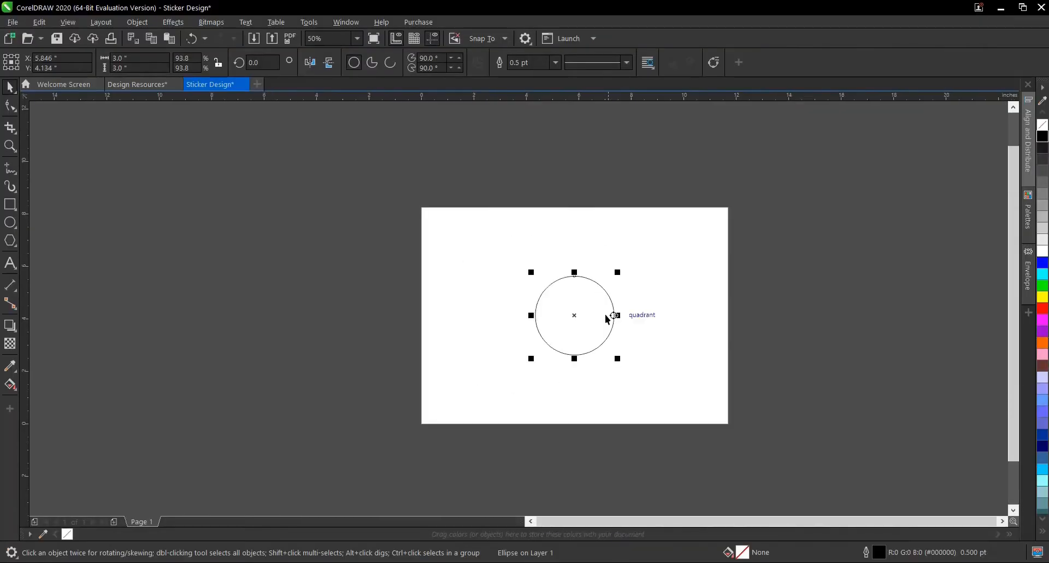
scroll(563, 314, up, 1)
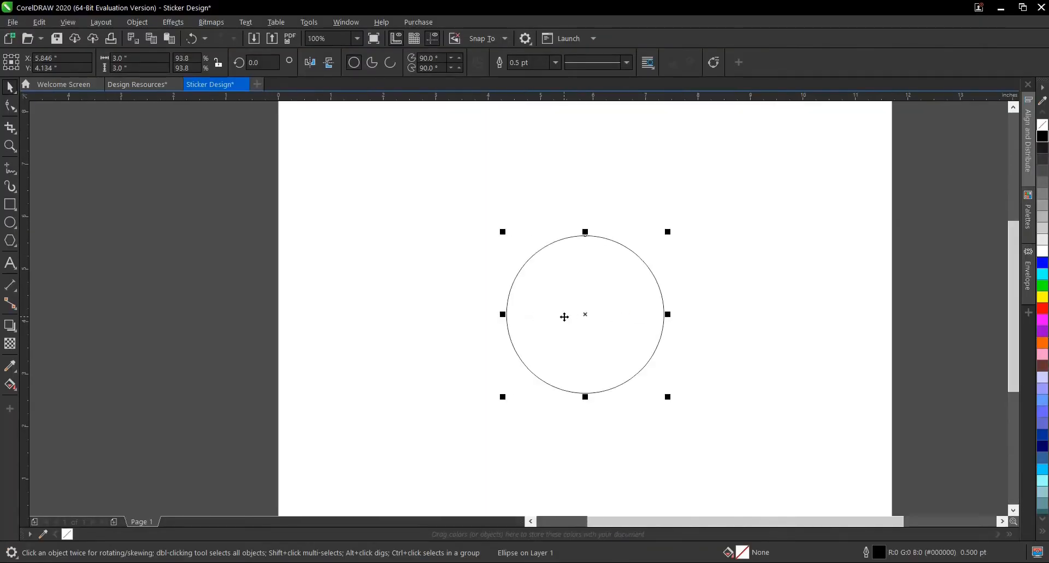
scroll(611, 298, up, 1)
scroll(611, 298, down, 1)
click(721, 298)
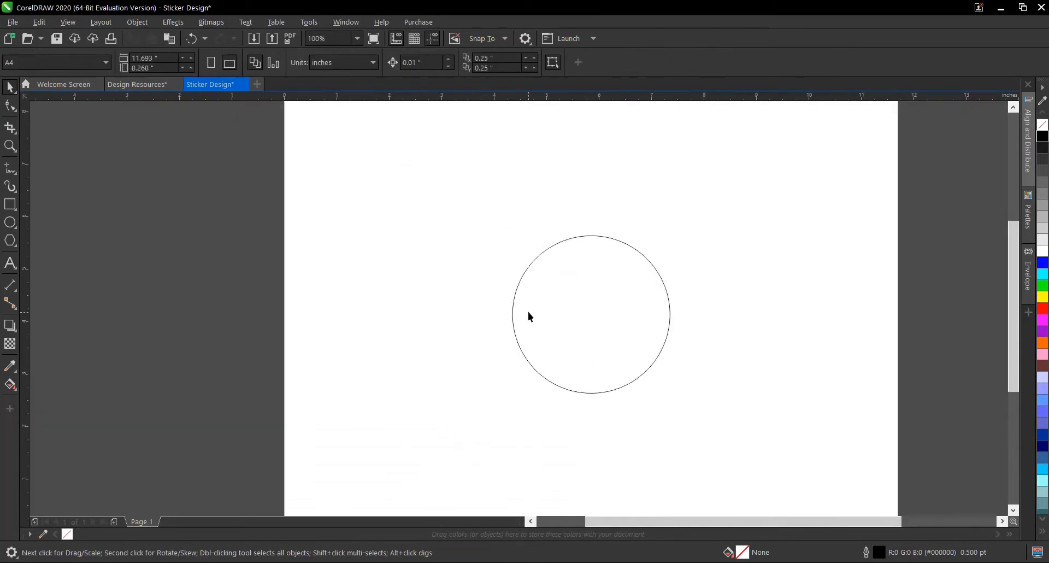
- Move the circle straight up about 1 inch toward the page's upper half
scroll(609, 315, down, 1)
click(609, 315)
scroll(604, 313, up, 1)
drag(605, 313, 617, 258)
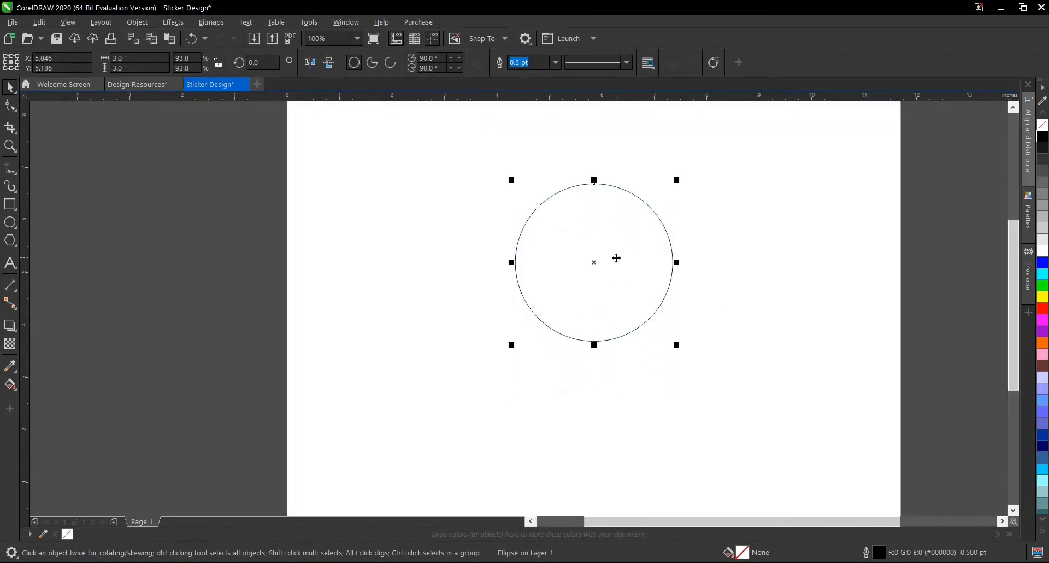
- Go to the Design Resources document, review the sticker's menu text and contact details in Notepad, and return to CorelDRAW
click(140, 84)
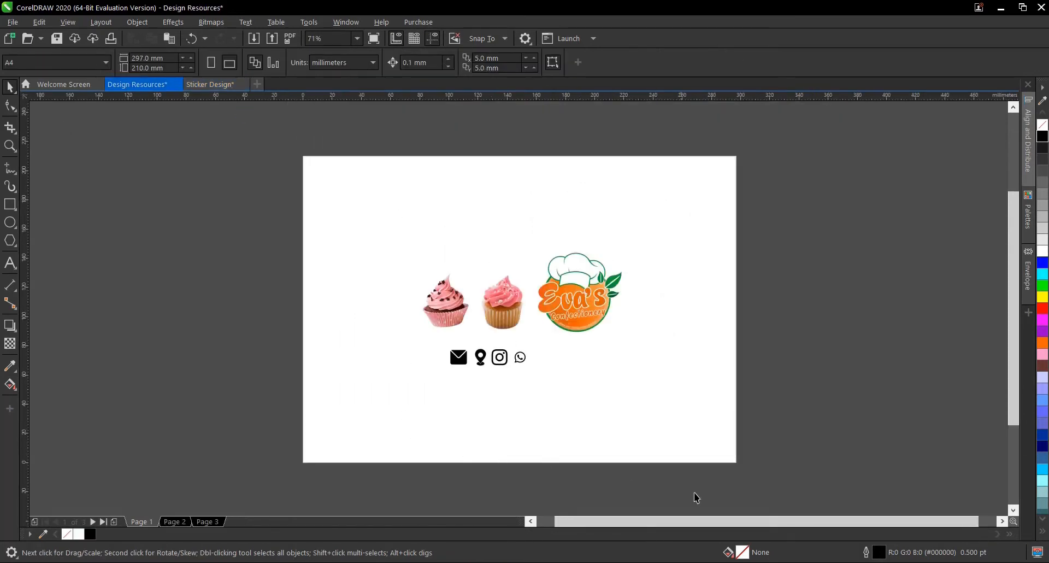
key(alt+Tab)
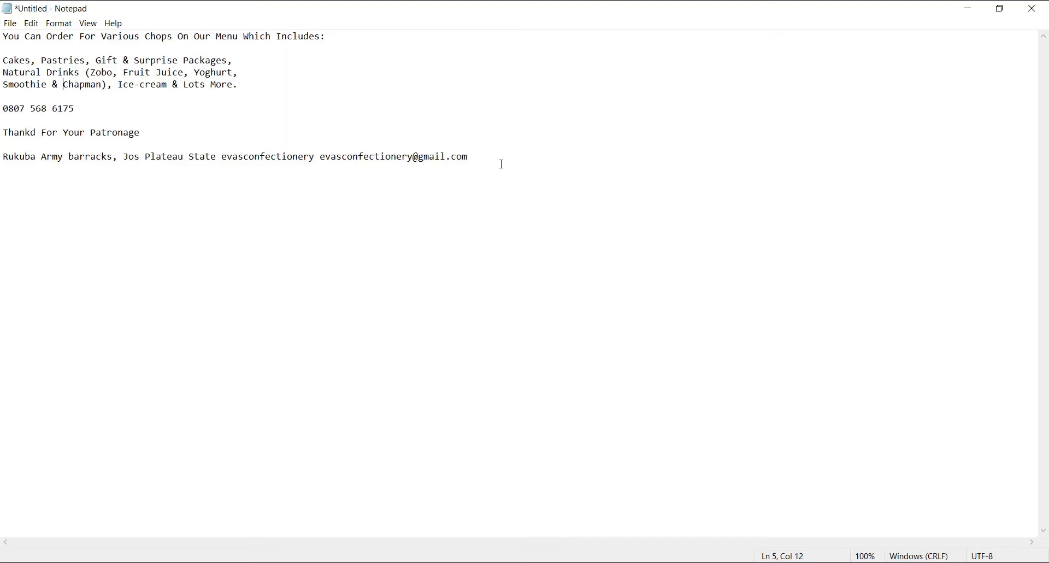
click(972, 9)
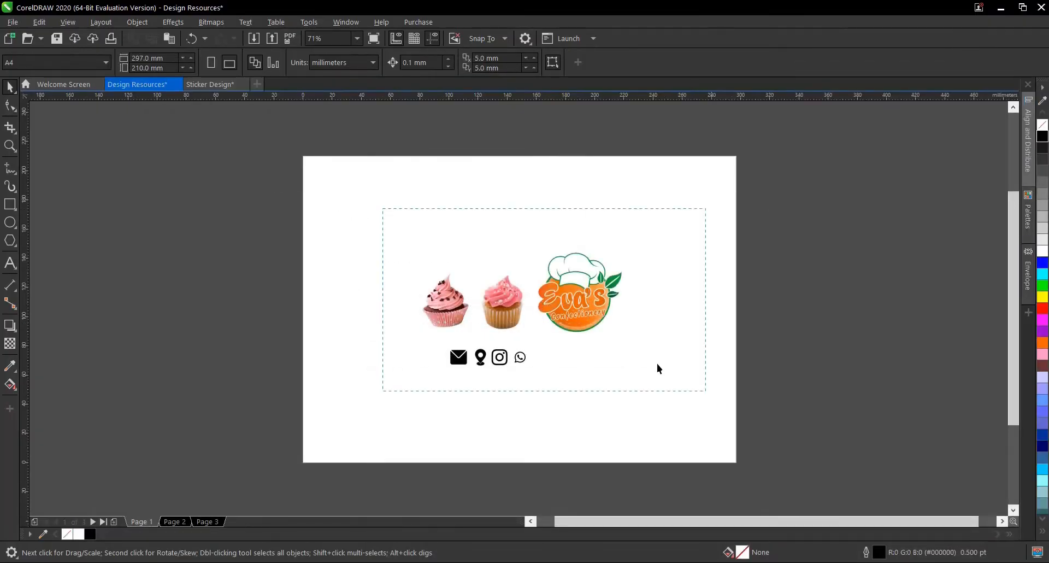
- Copy both cupcake images, the logo and the four contact icons from the Design Resources document
drag(658, 364, 763, 428)
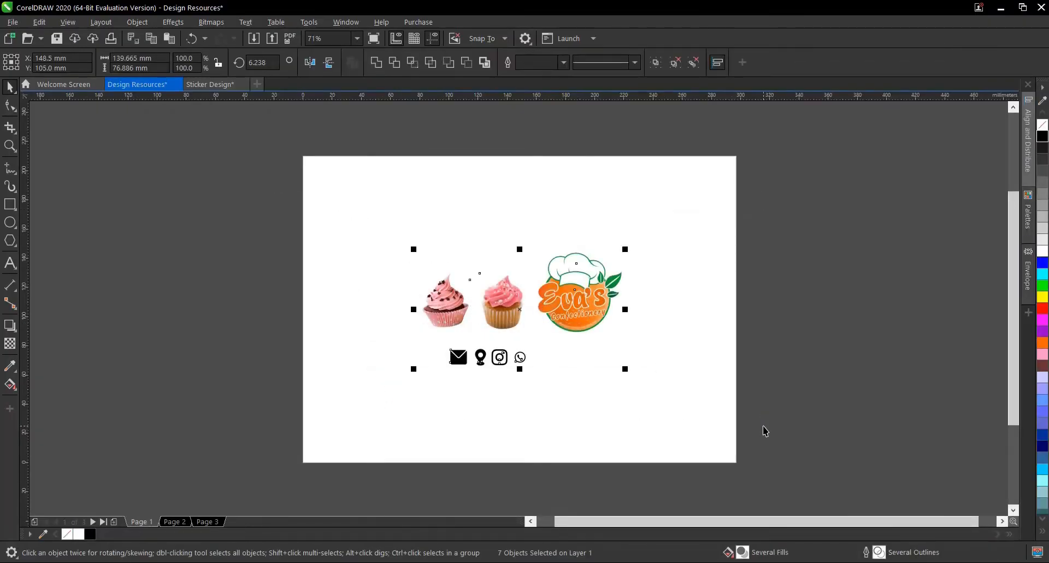
right_click(571, 276)
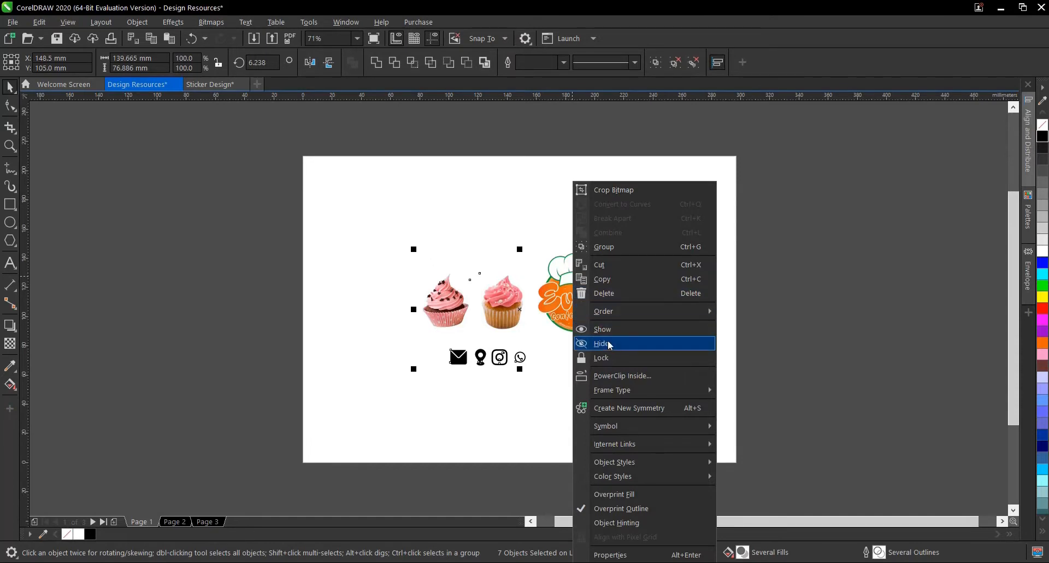
click(603, 279)
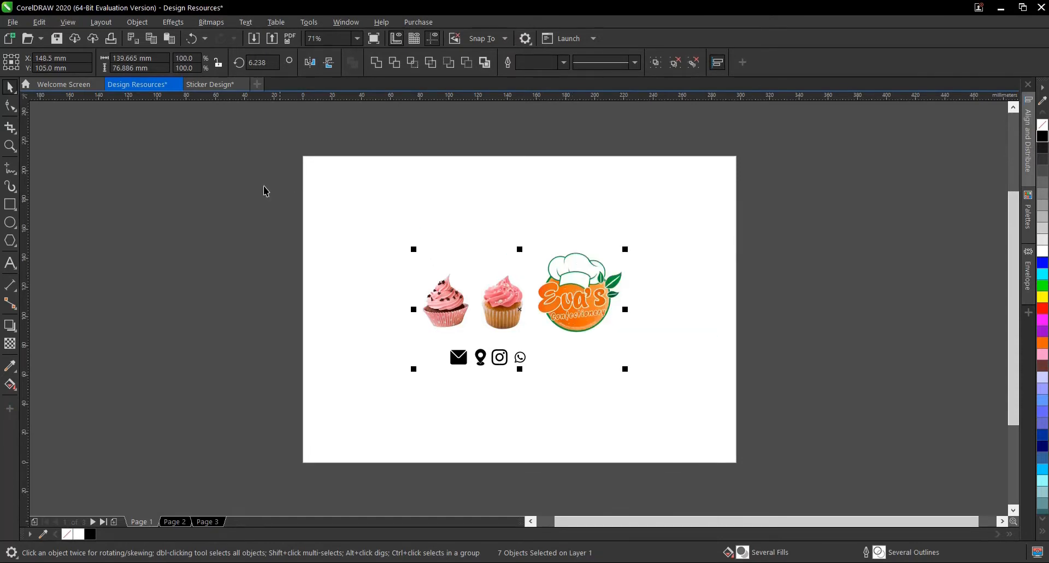
- Paste the copied cupcakes, logo and contact icons into the Sticker Design document and move them below the circle
click(223, 88)
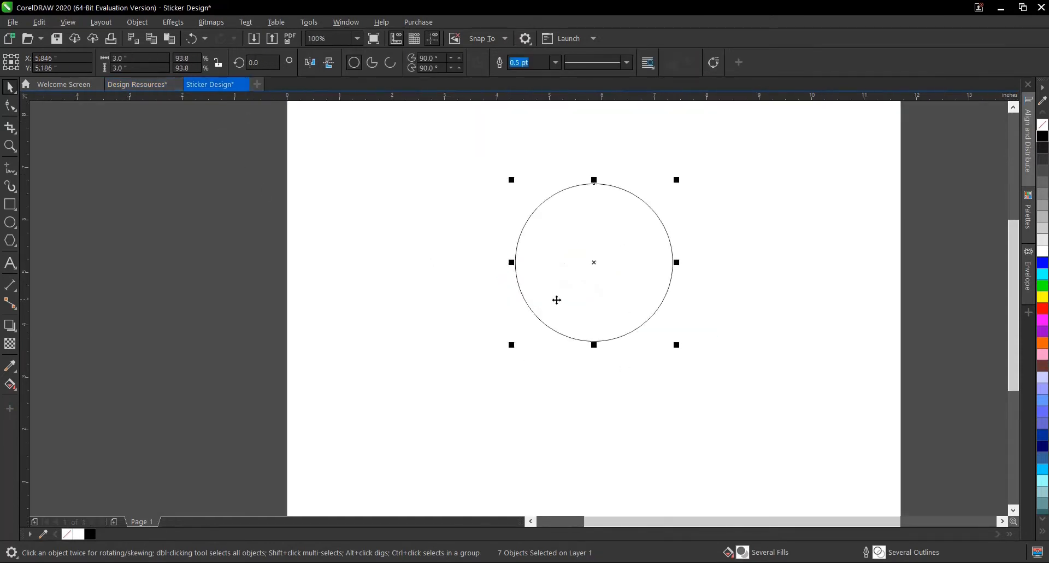
scroll(570, 315, down, 1)
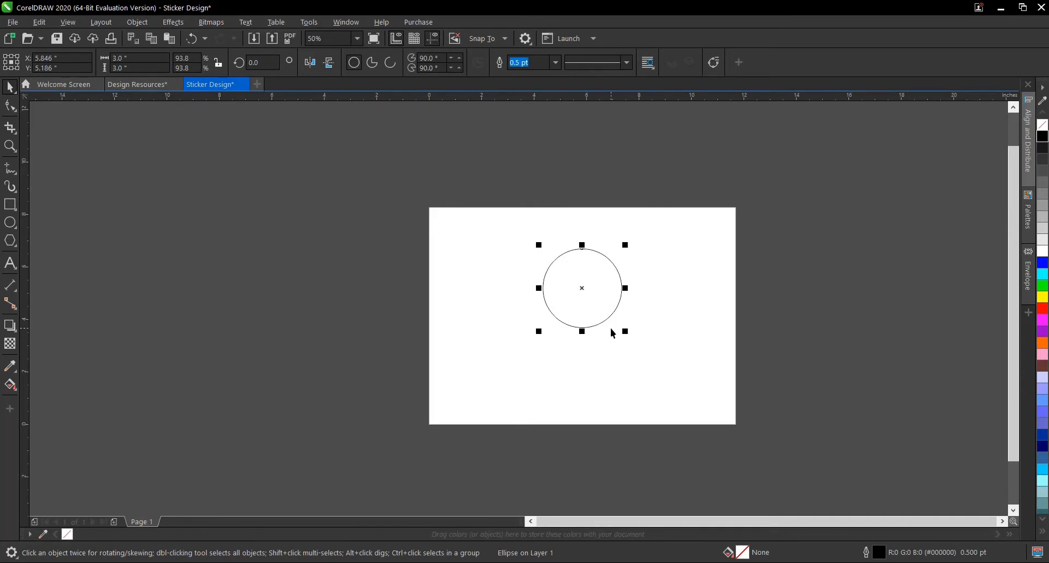
key(ctrl+v)
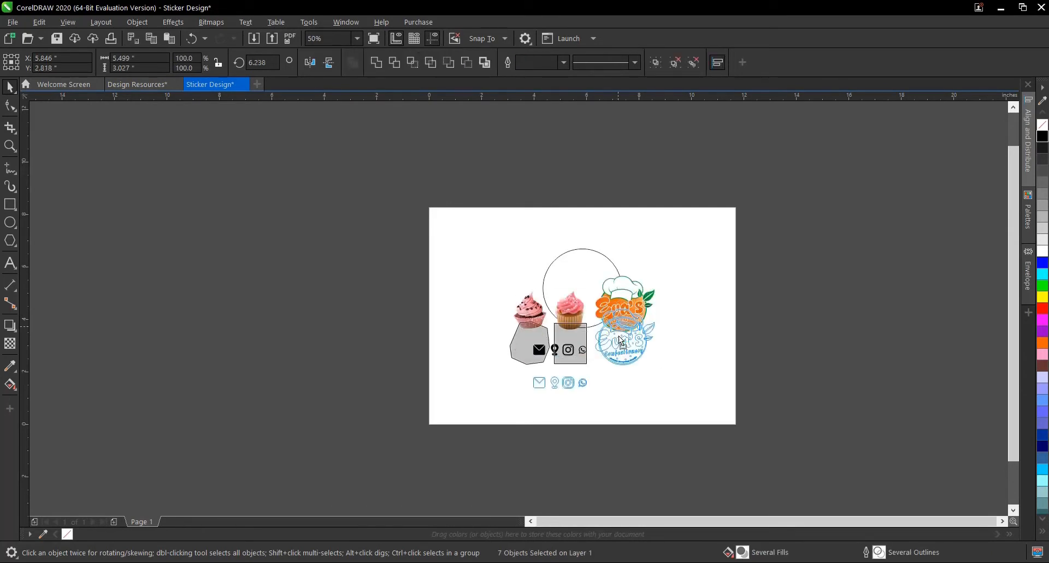
drag(619, 359, 618, 359)
scroll(600, 374, up, 1)
click(769, 370)
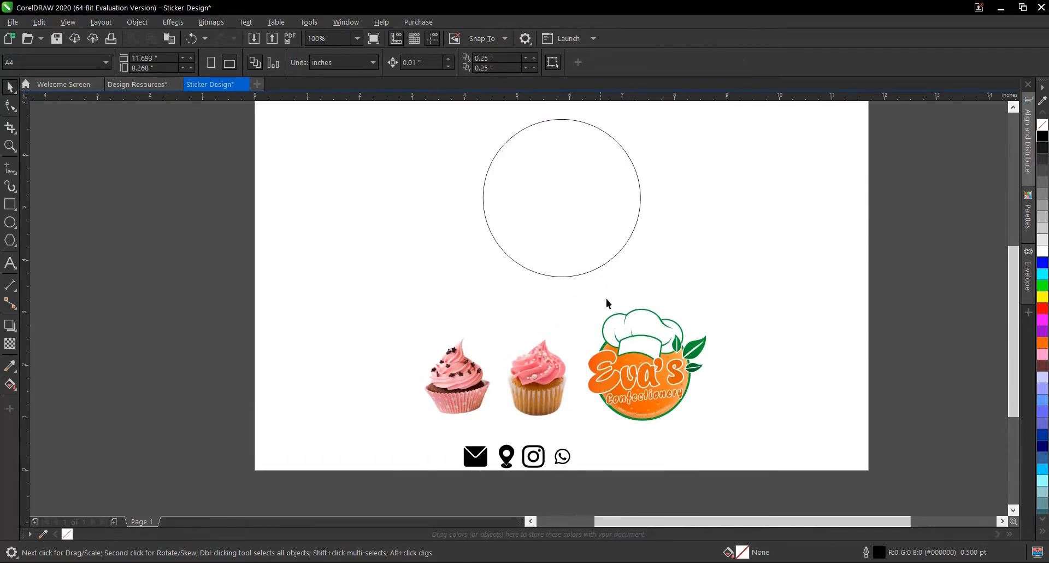
- Examine the empty circle and the pasted cupcakes and logo up close
scroll(598, 324, down, 1)
scroll(585, 249, up, 1)
click(591, 241)
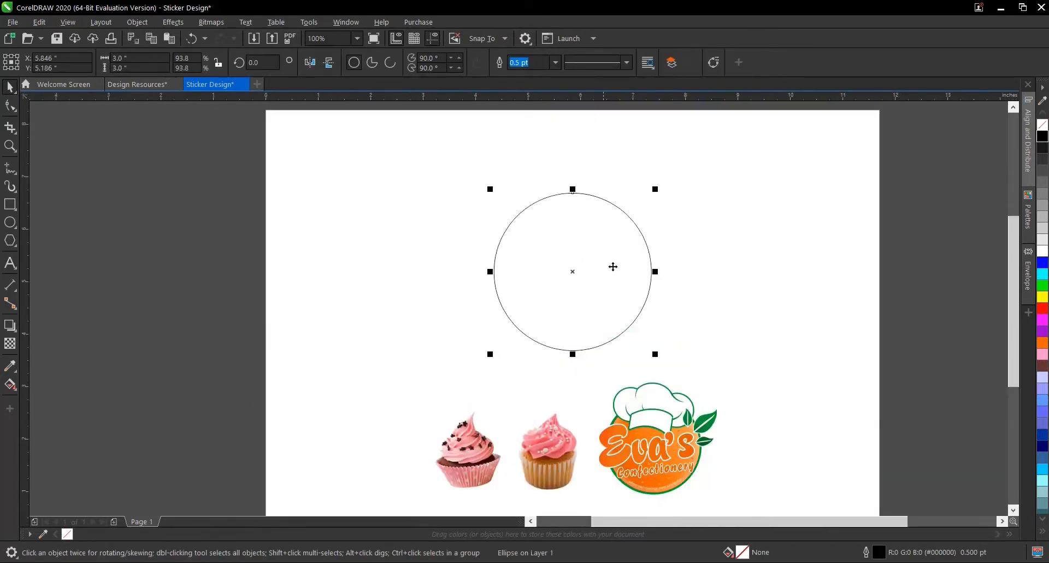
click(720, 335)
scroll(620, 309, up, 1)
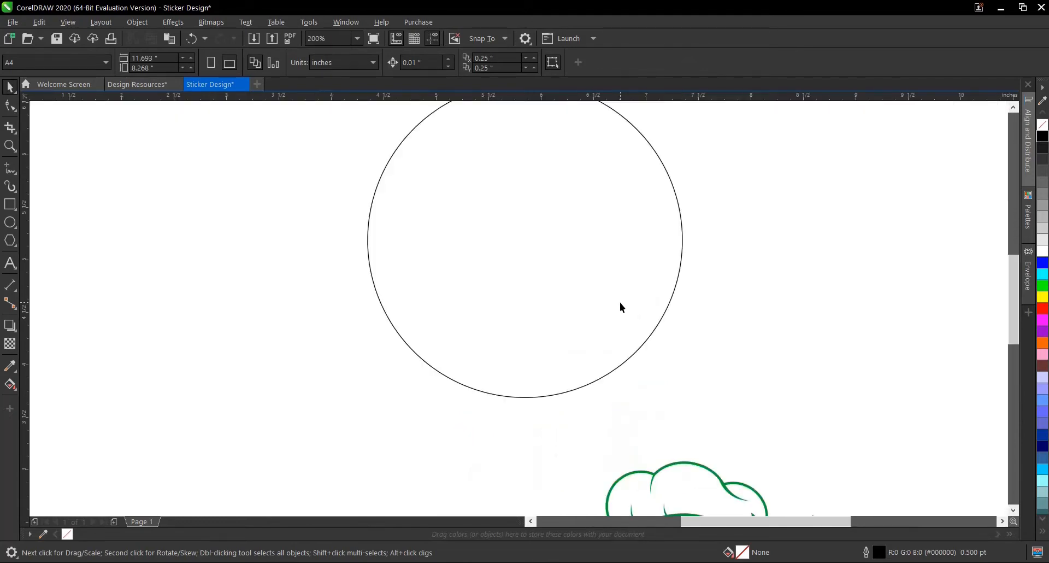
click(620, 306)
scroll(621, 286, down, 1)
scroll(630, 435, up, 2)
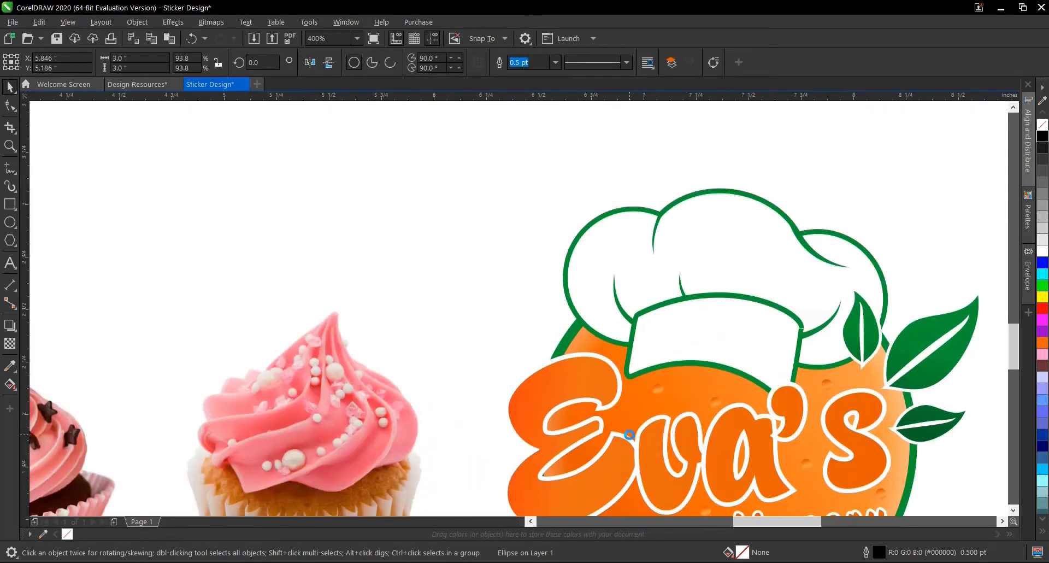
scroll(666, 330, down, 1)
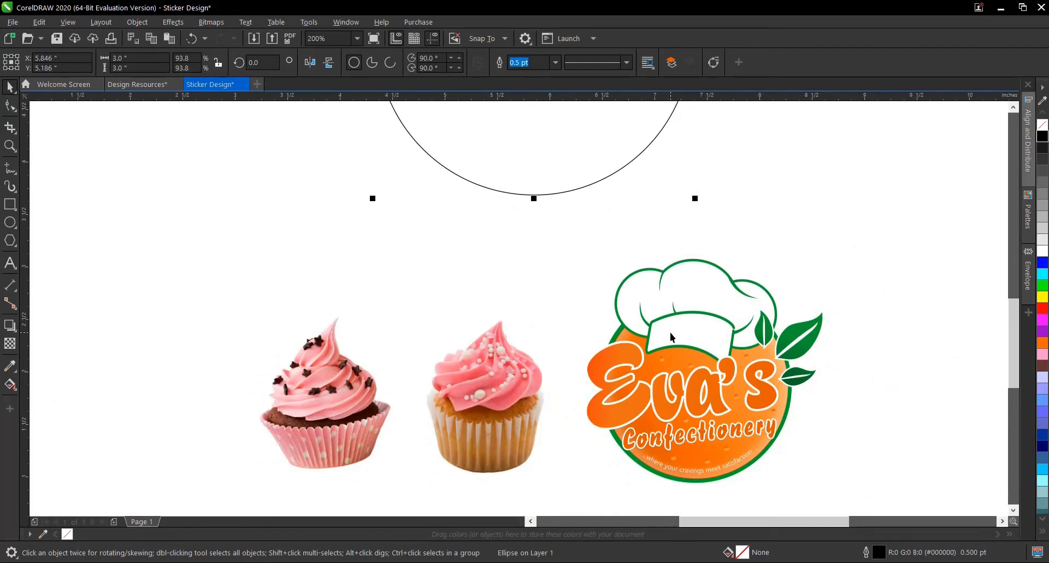
scroll(670, 332, down, 1)
scroll(627, 166, up, 1)
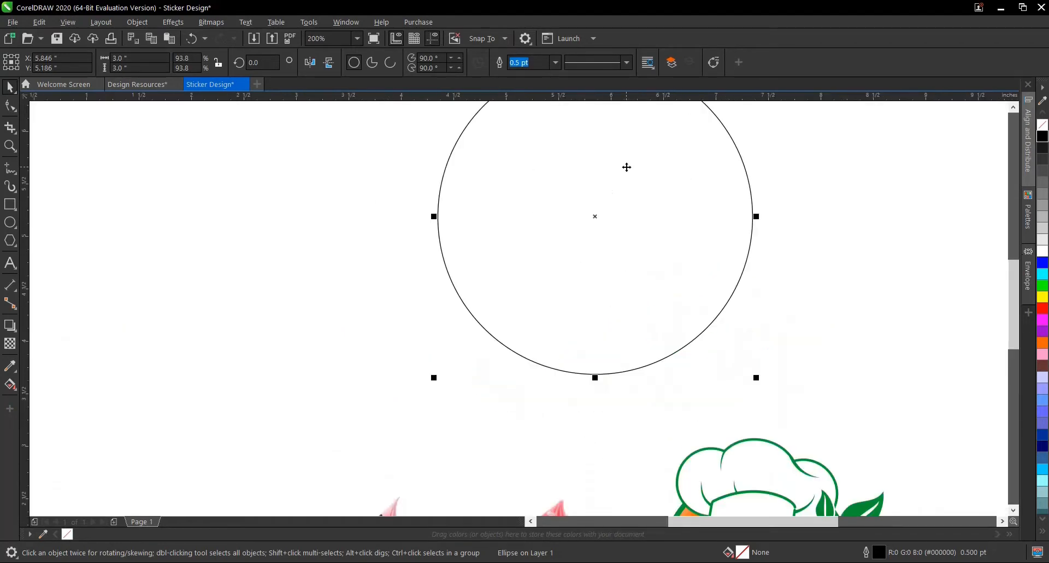
scroll(674, 253, down, 1)
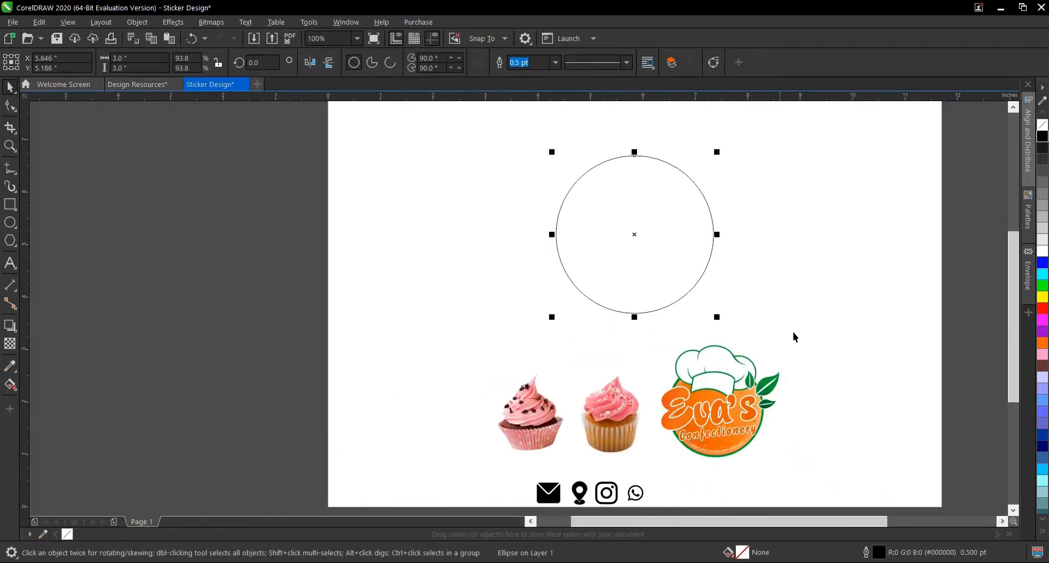
- Ungroup the Eva's Confectionery logo and deselect its parts
scroll(724, 436, up, 1)
click(727, 450)
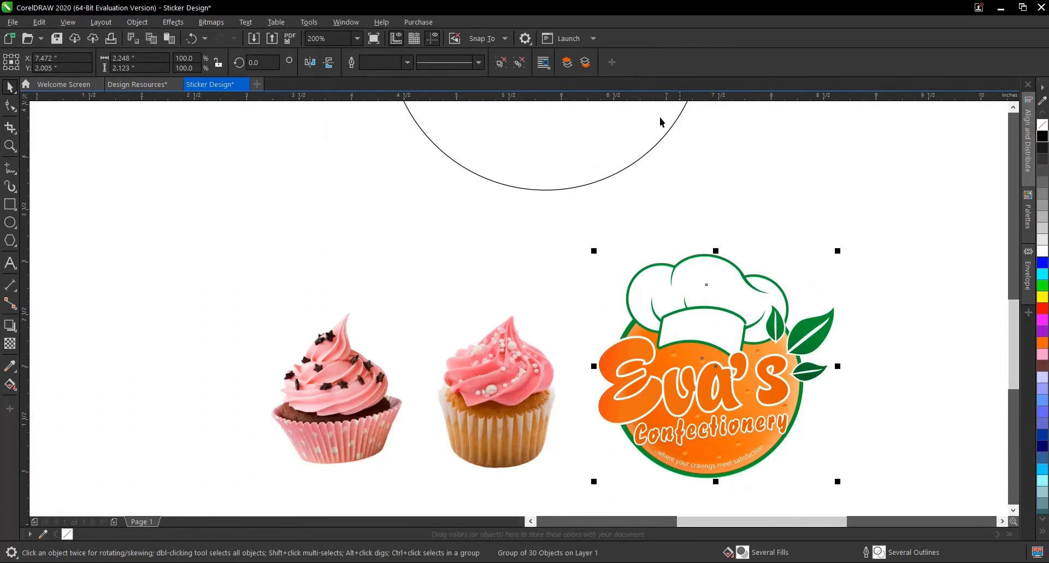
click(504, 63)
click(778, 223)
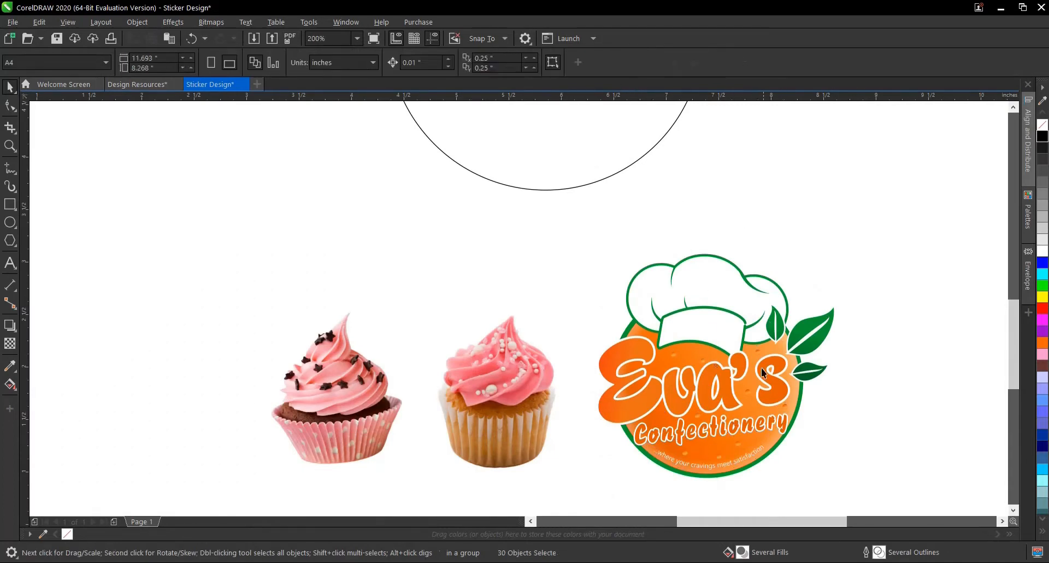
- Try copying the orange fountain fill from the logo's round background to the large circle, and undo the fill
click(753, 444)
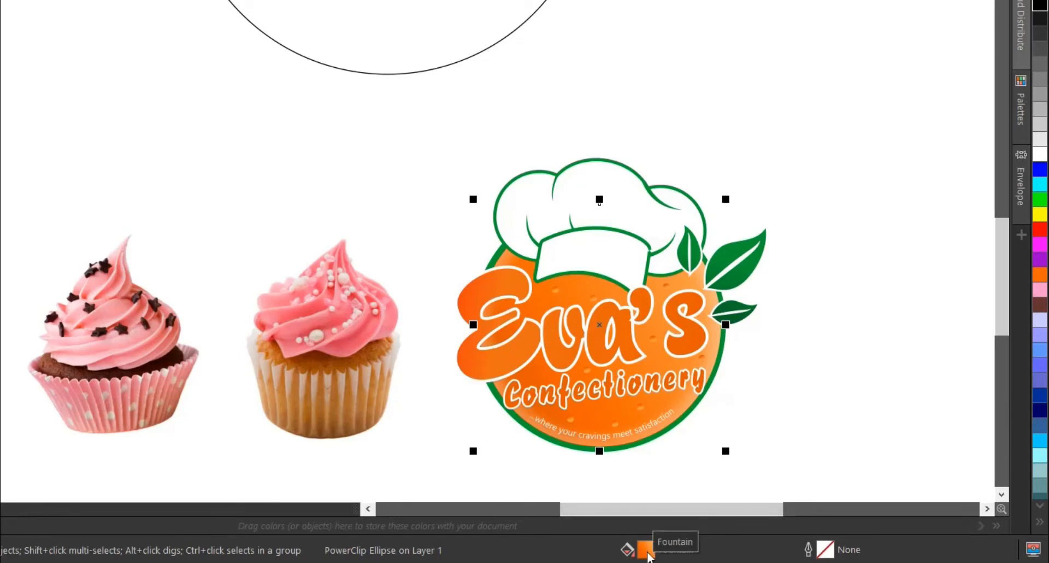
drag(647, 550, 467, 35)
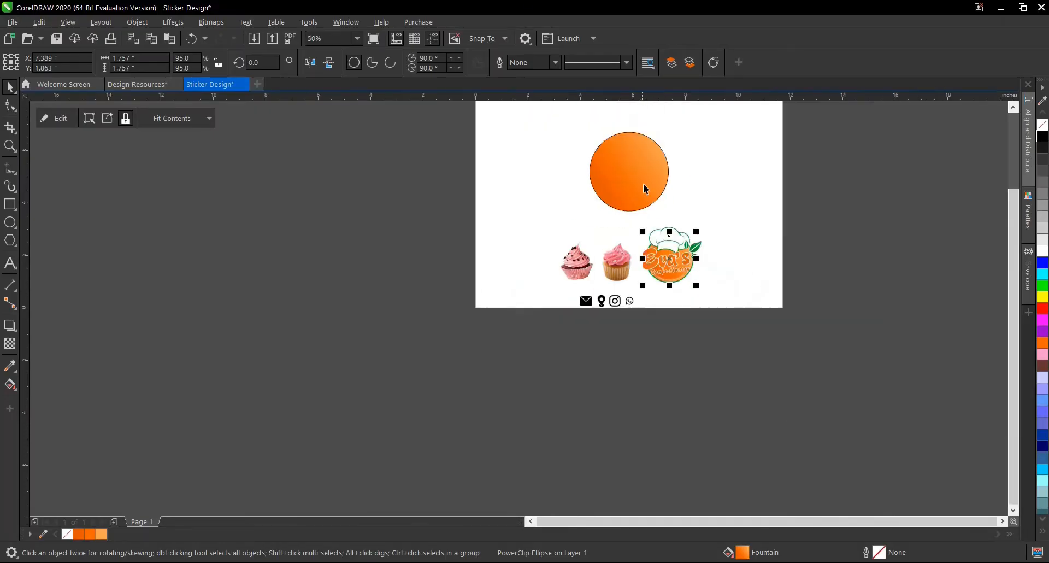
scroll(644, 184, up, 2)
click(638, 150)
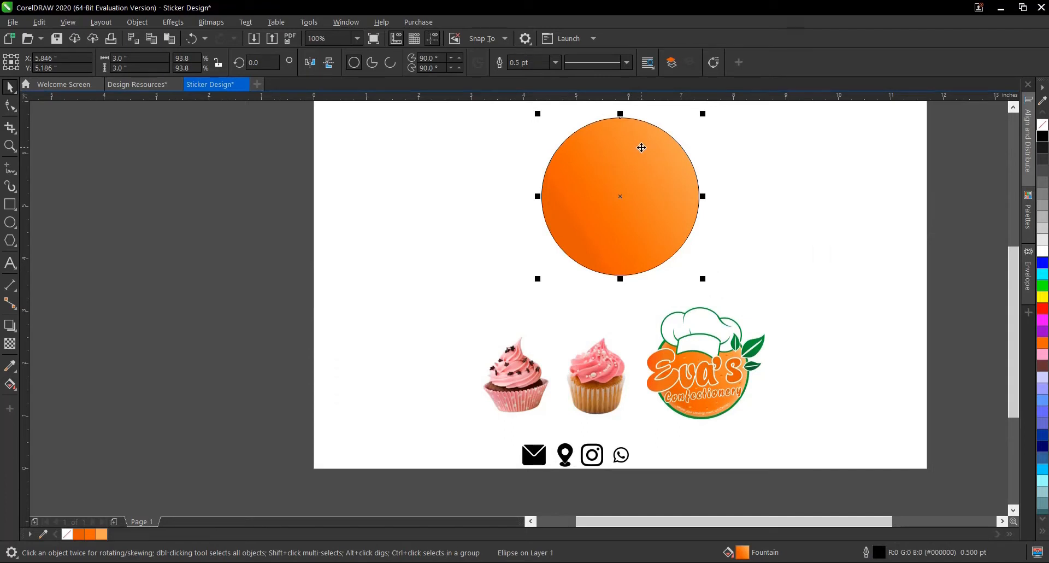
key(Escape)
key(ctrl+z)
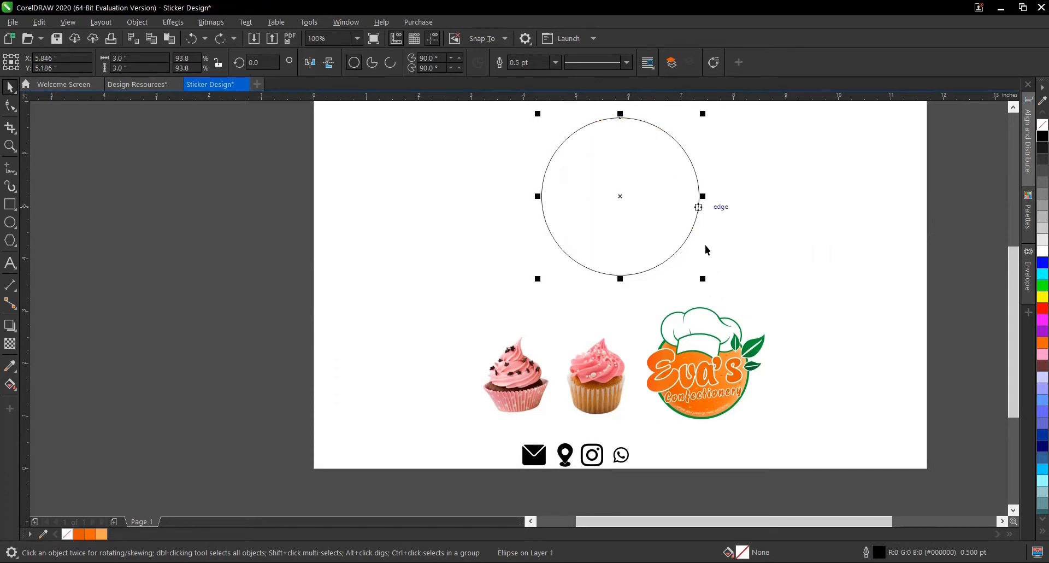
- Apply the orange fountain fill of the logo's round background to the 3-inch circle and select that circle
click(701, 403)
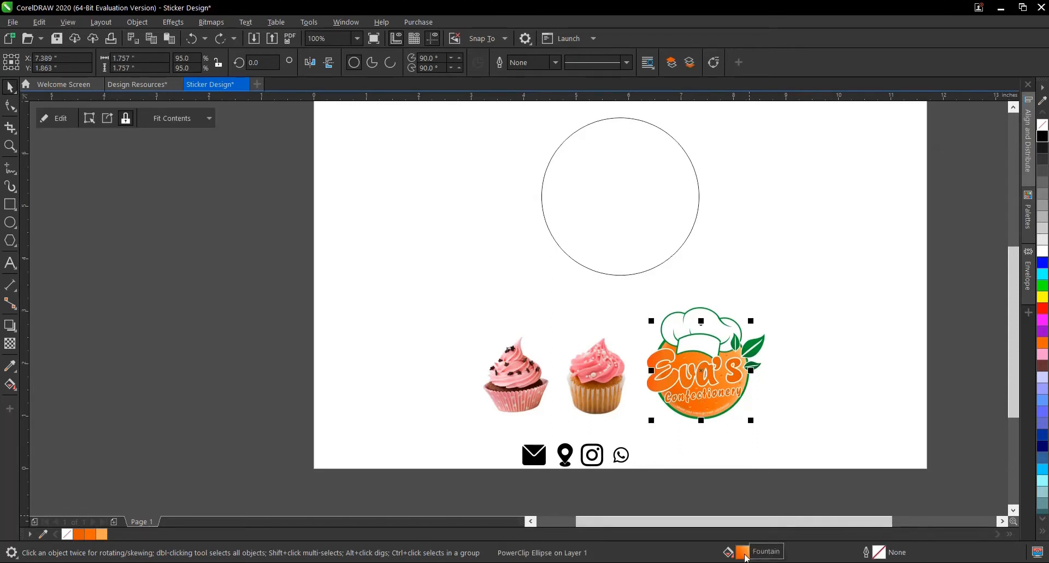
drag(746, 556, 664, 246)
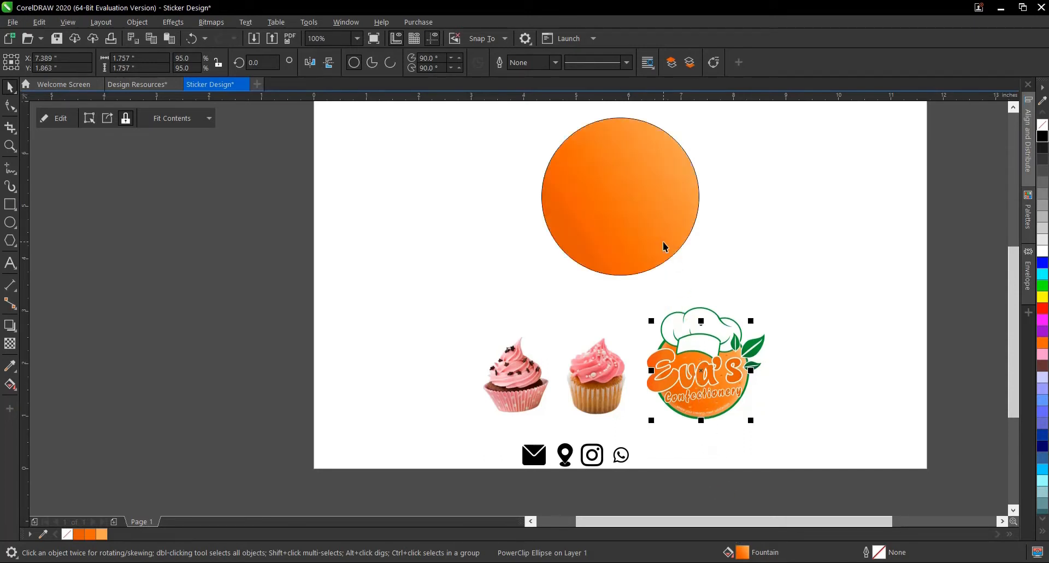
click(664, 244)
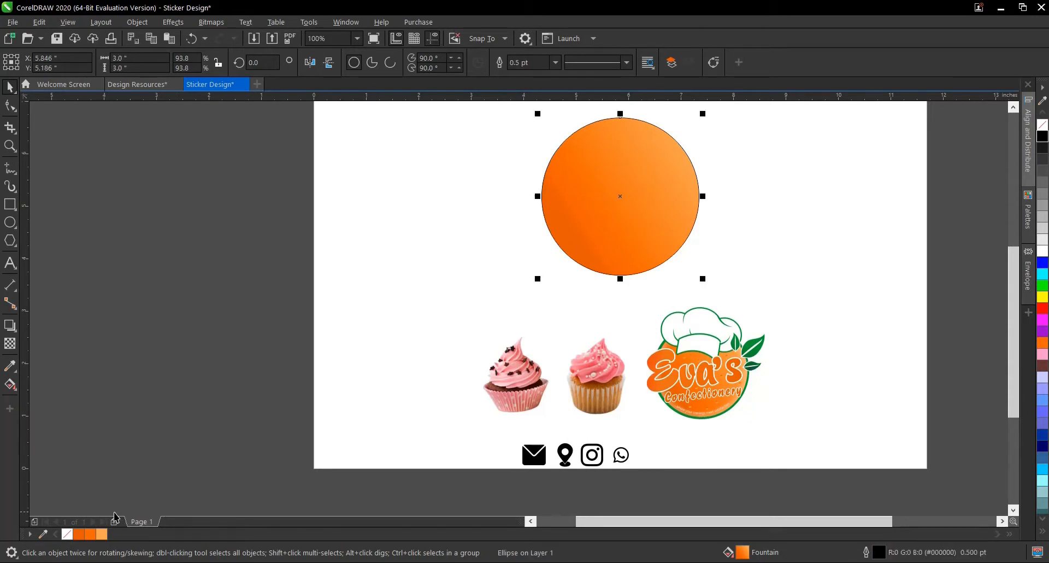
- Remove the outline from the 3-inch orange circle by setting its outline width to None
click(555, 63)
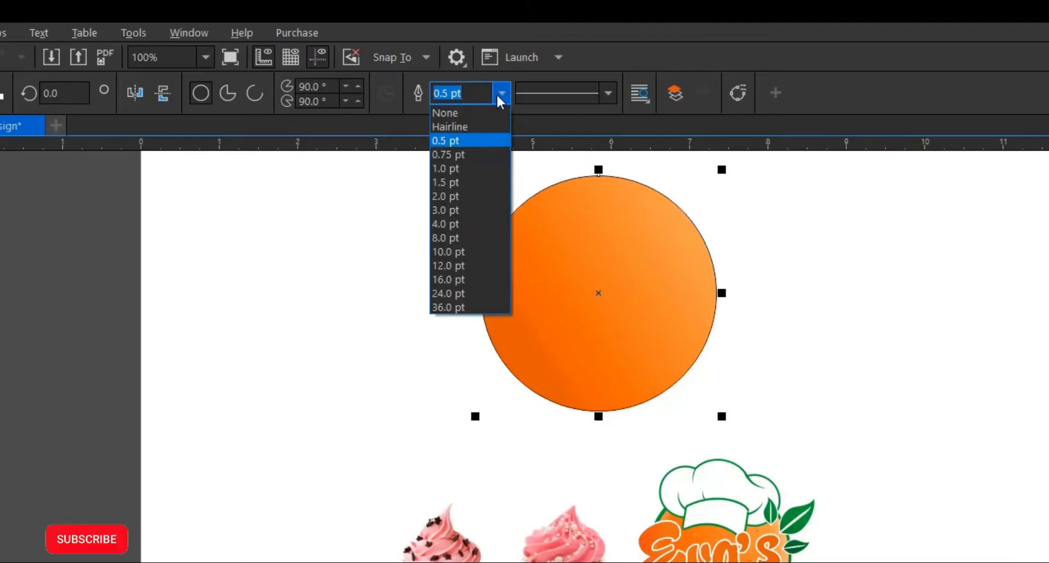
click(546, 73)
scroll(673, 244, down, 1)
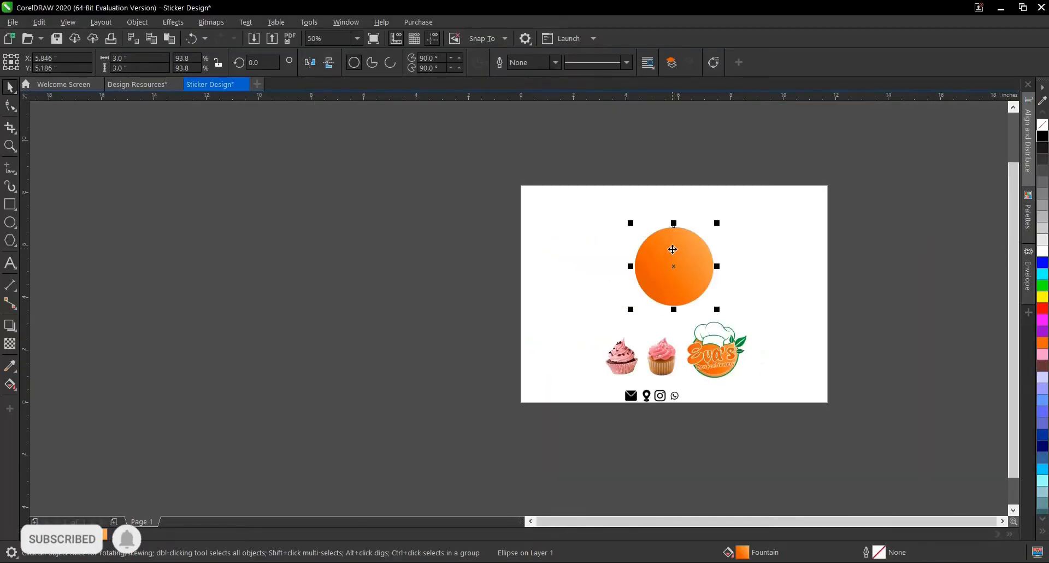
scroll(701, 238, up, 3)
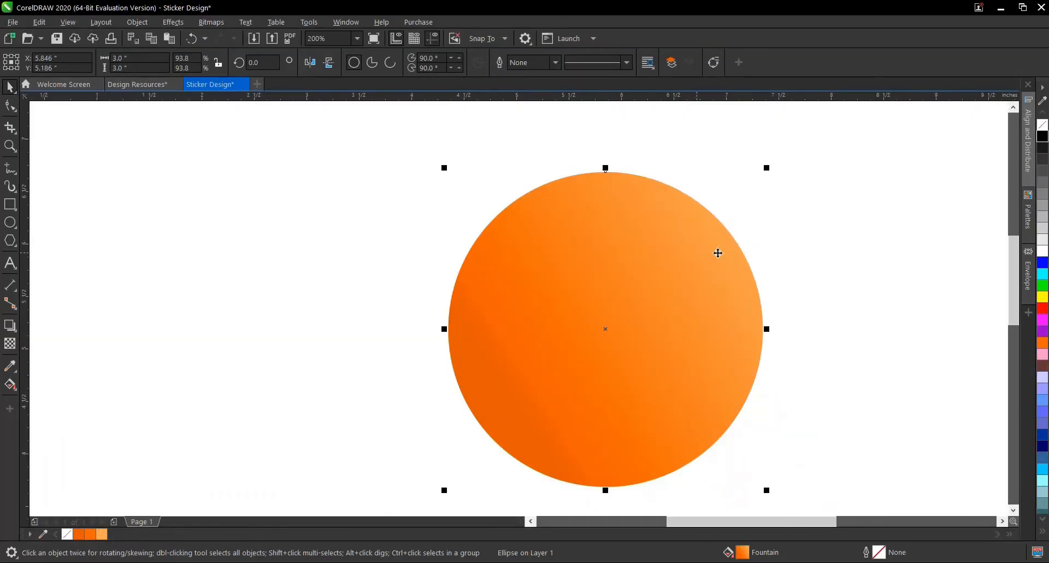
- Create a smaller concentric copy of the orange circle, about 2.76 inches in diameter, and fill it with white
scroll(625, 237, down, 1)
scroll(625, 267, up, 1)
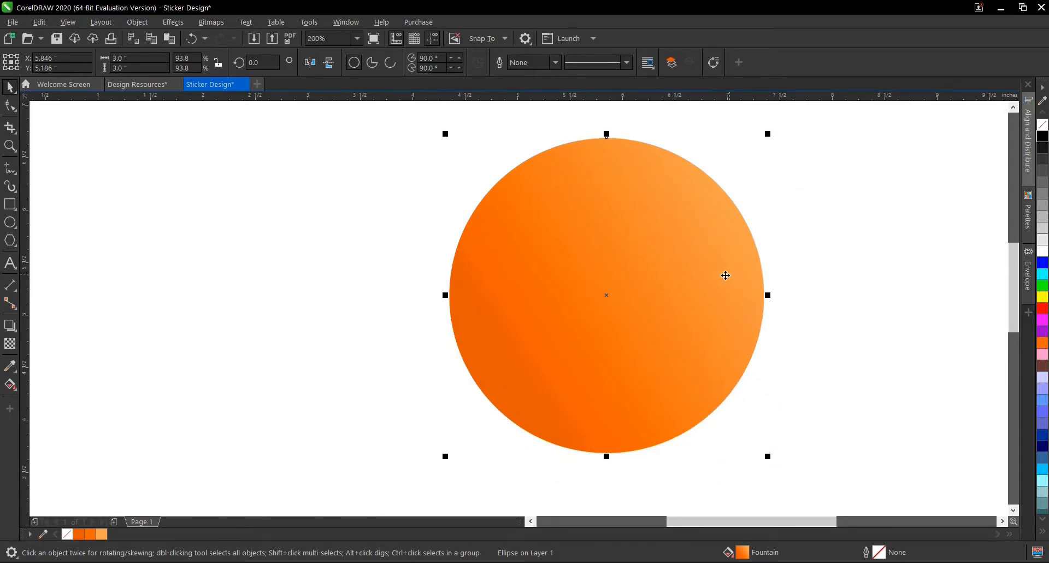
scroll(696, 331, down, 2)
scroll(646, 310, up, 2)
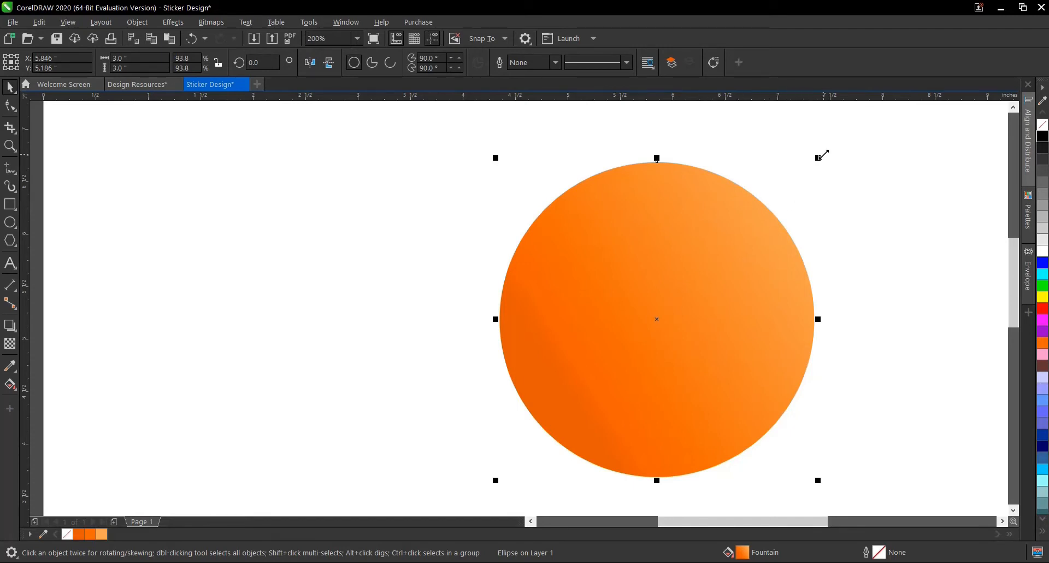
click(826, 192)
click(726, 211)
drag(819, 158, 815, 168)
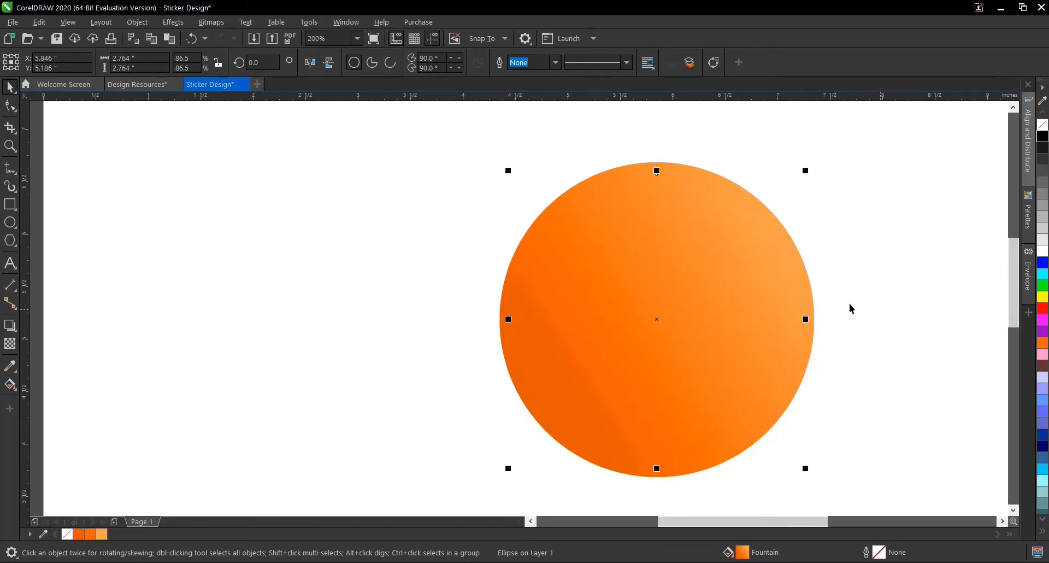
click(1044, 254)
click(874, 323)
- Enlarge the white inner circle from its center to about 2.82 inches in diameter to thin the orange ring, and deselect it
scroll(874, 323, down, 2)
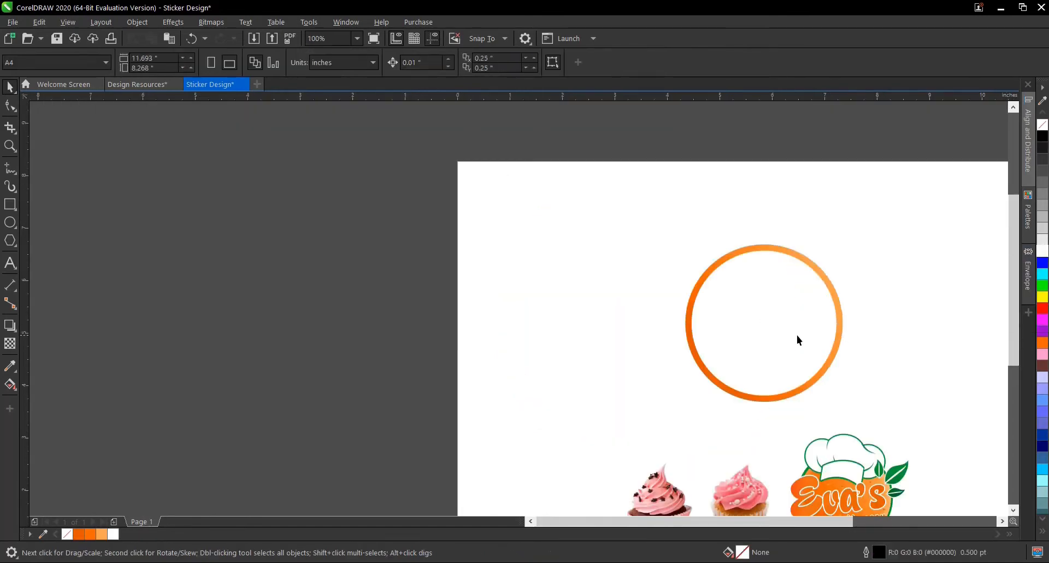
scroll(796, 339, up, 2)
click(797, 340)
scroll(861, 445, up, 2)
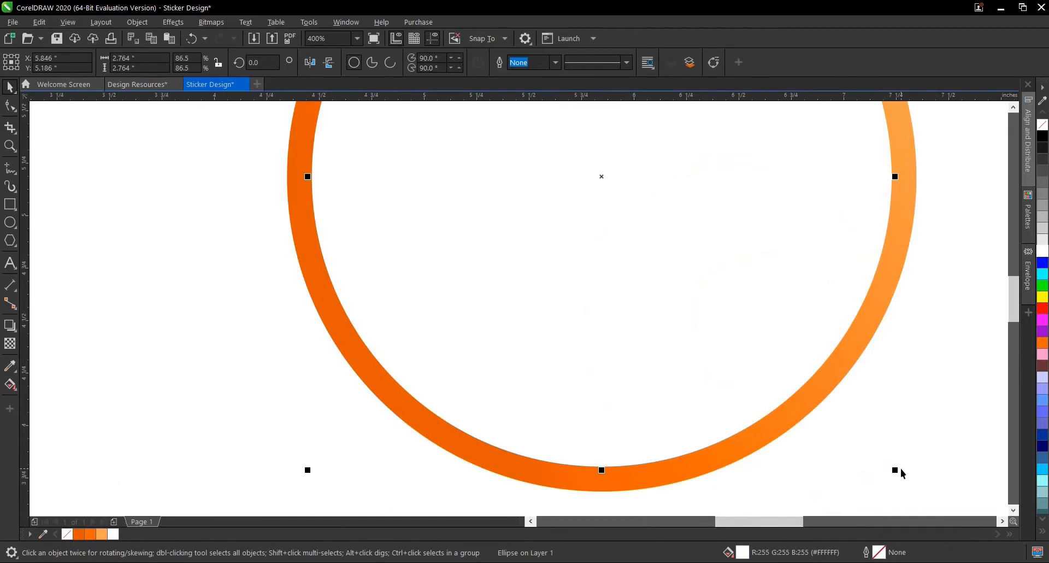
drag(895, 470, 905, 482)
scroll(748, 401, down, 2)
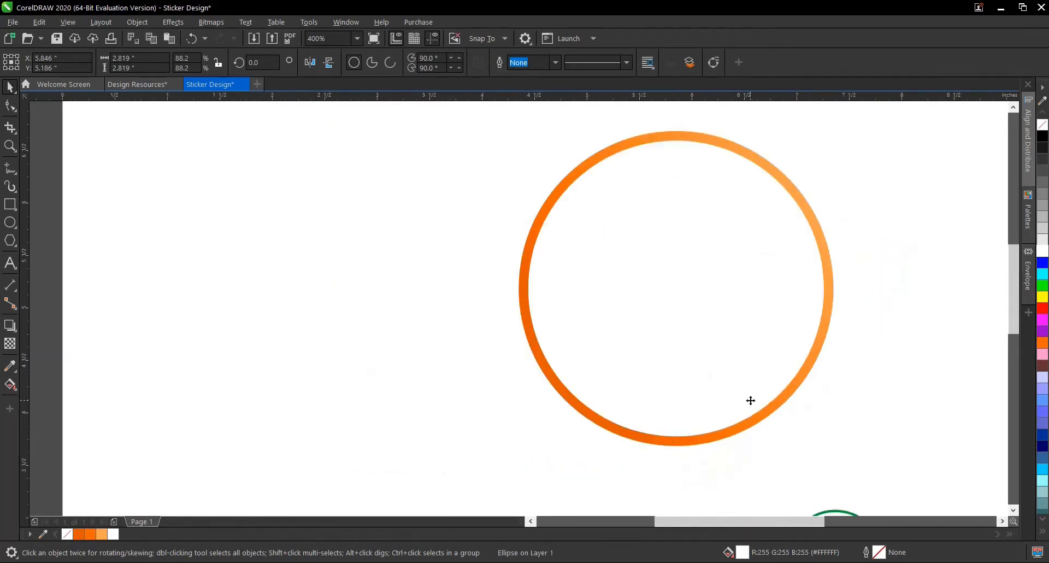
click(878, 402)
scroll(699, 346, down, 2)
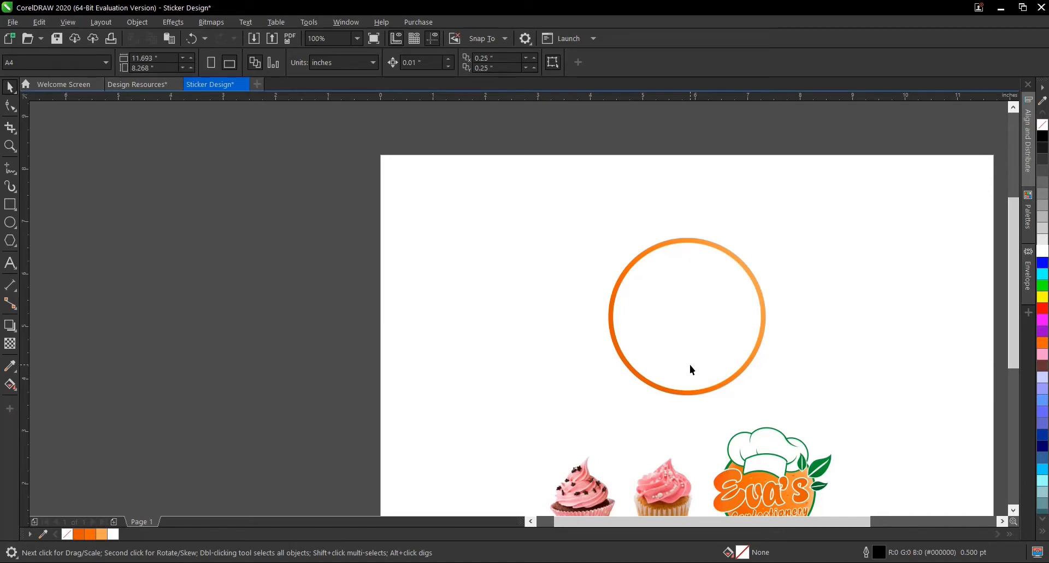
- Select all the parts of the Eva's Confectionery logo and group them
scroll(696, 361, down, 1)
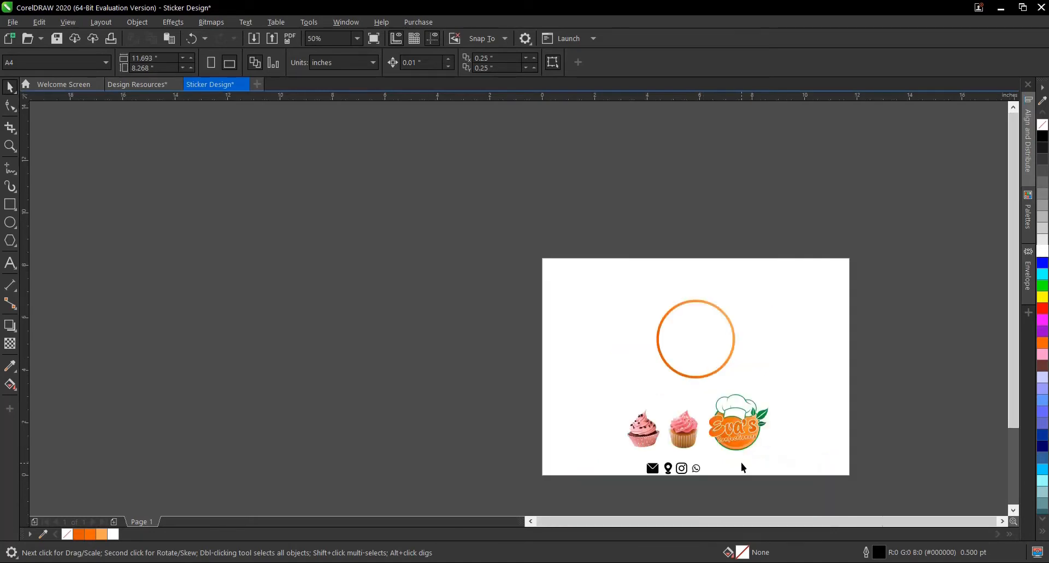
scroll(743, 462, up, 1)
click(724, 383)
drag(655, 299, 756, 403)
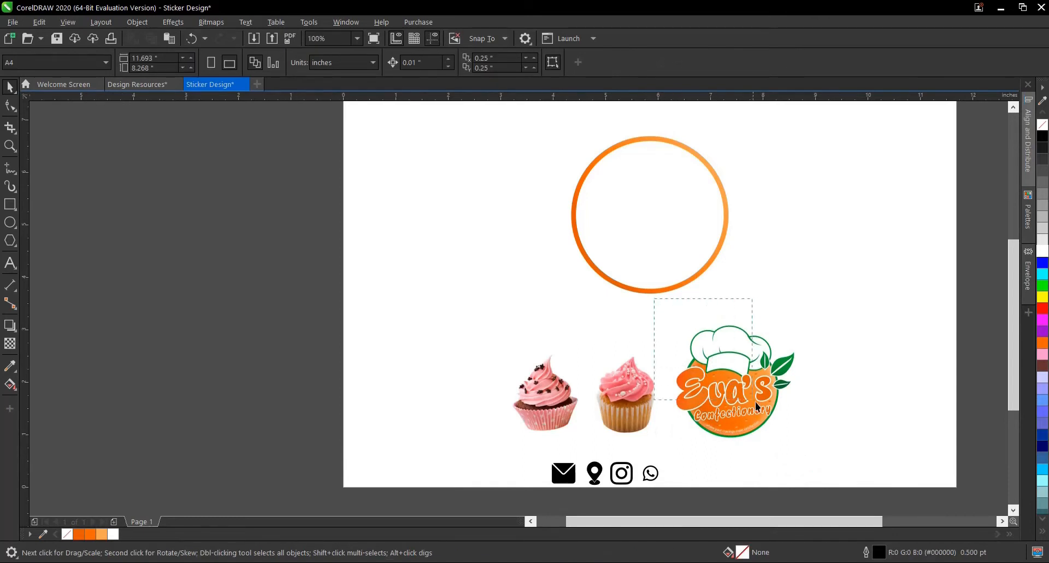
drag(851, 468, 867, 477)
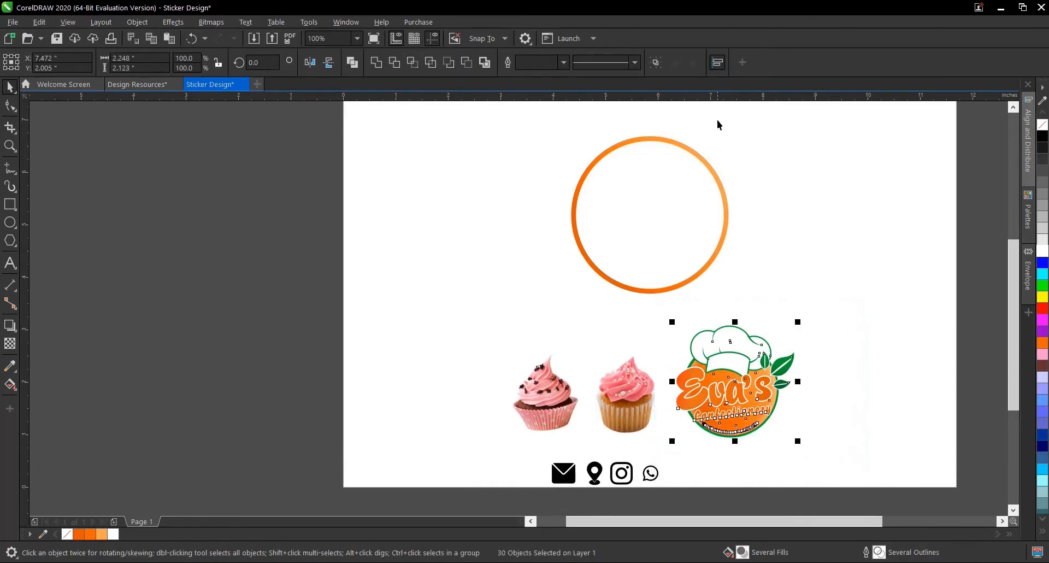
key(ctrl+g)
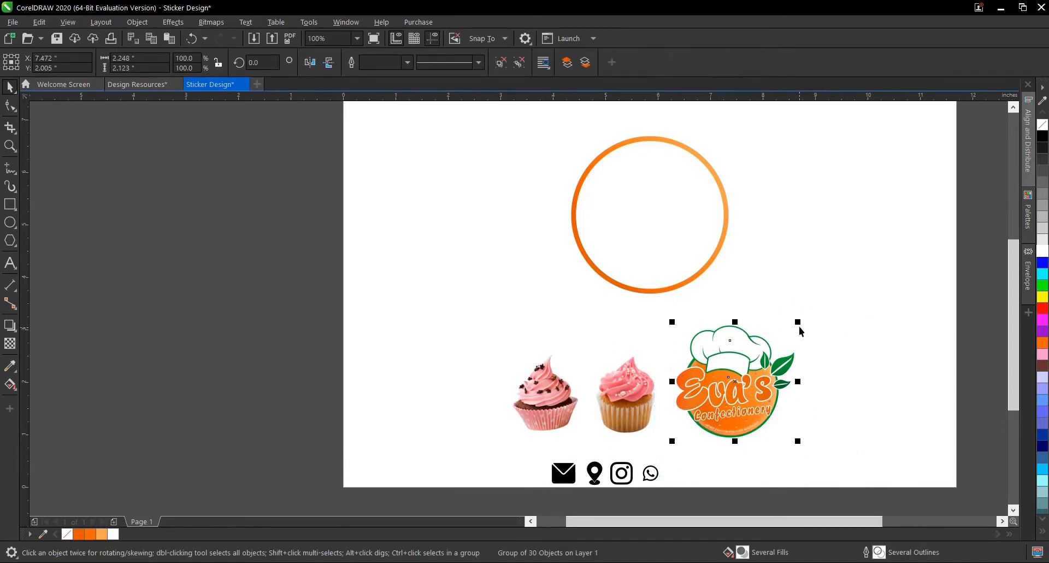
- Try placing the grouped logo inside the white circle and inspect how it stacks there
drag(733, 345, 667, 179)
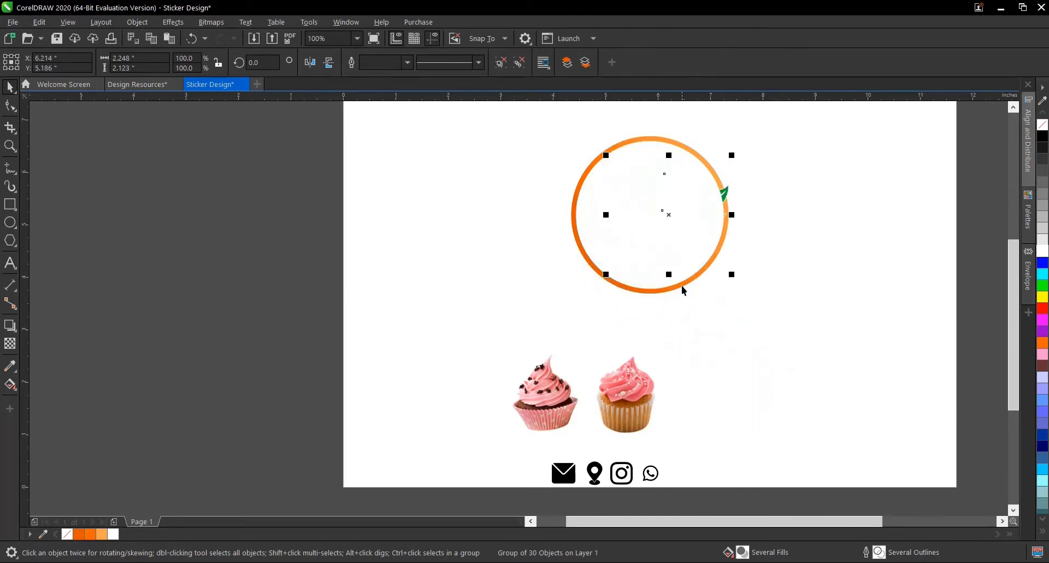
scroll(683, 289, down, 1)
scroll(662, 198, up, 1)
scroll(658, 281, up, 1)
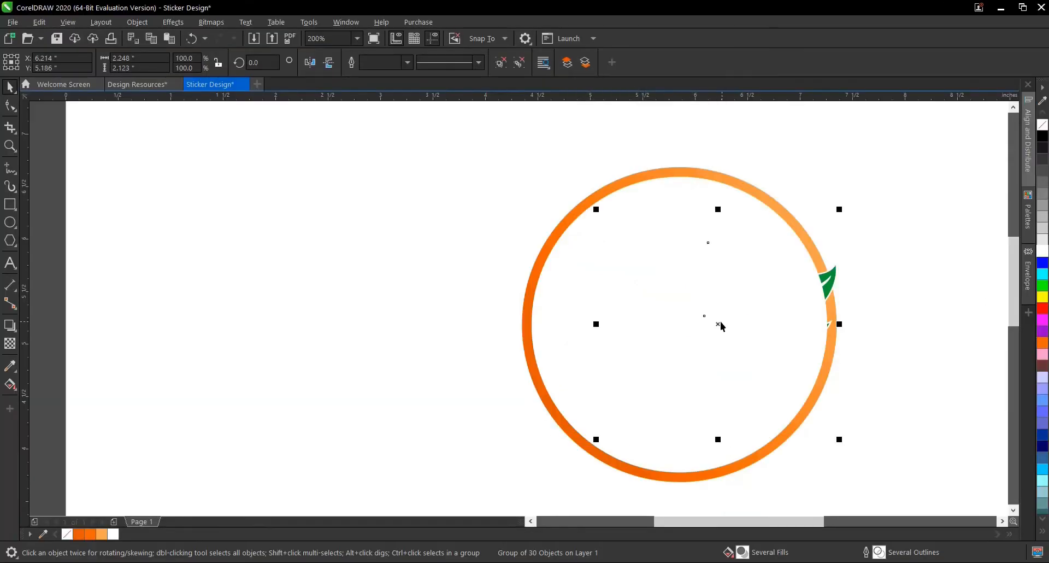
- Try reordering the white circle against the logo with In Front Of, and undo back to before the logo's move
click(721, 327)
right_click(716, 326)
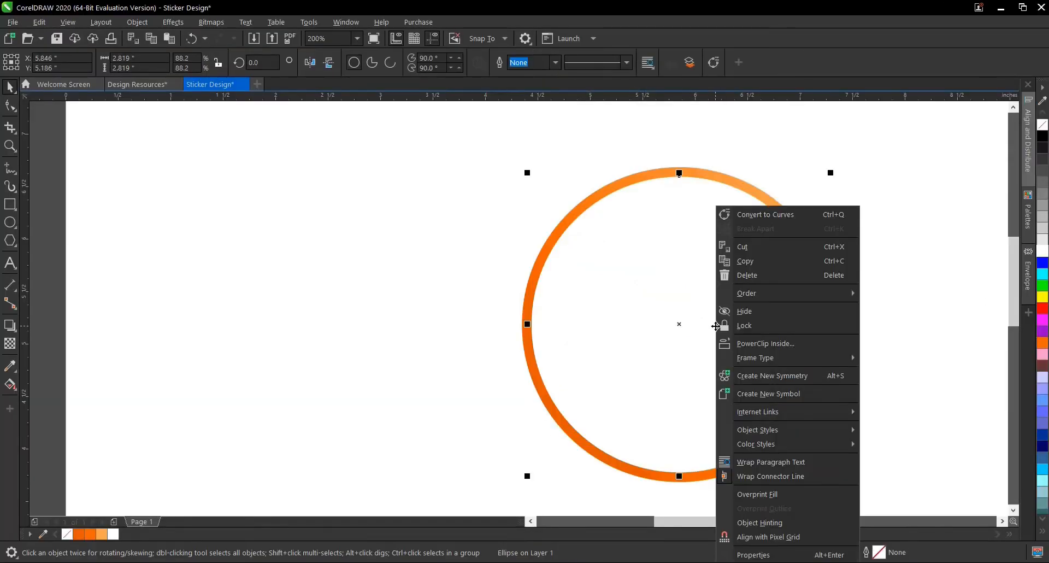
mouse_move(767, 293)
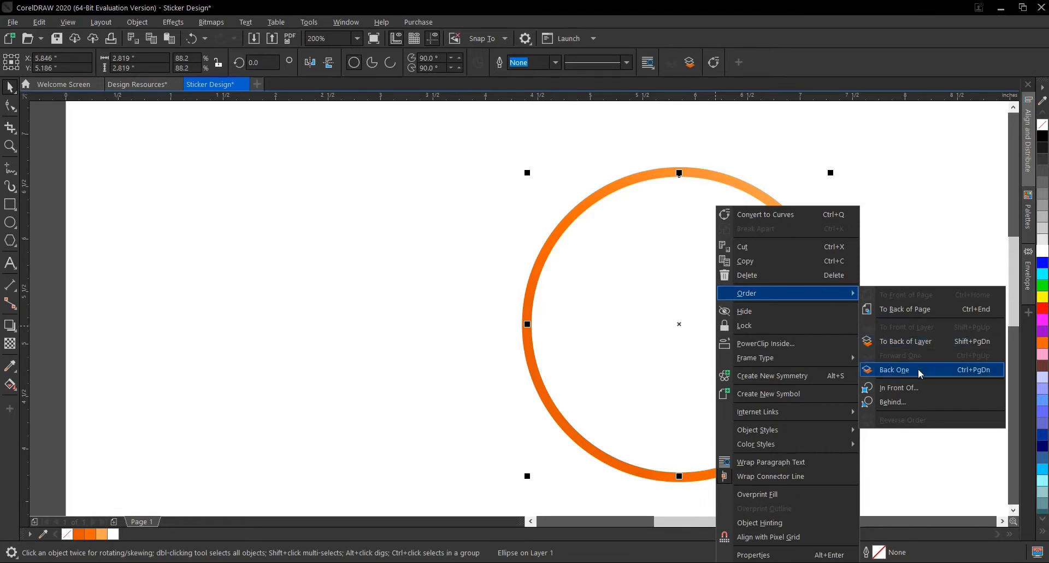
click(914, 387)
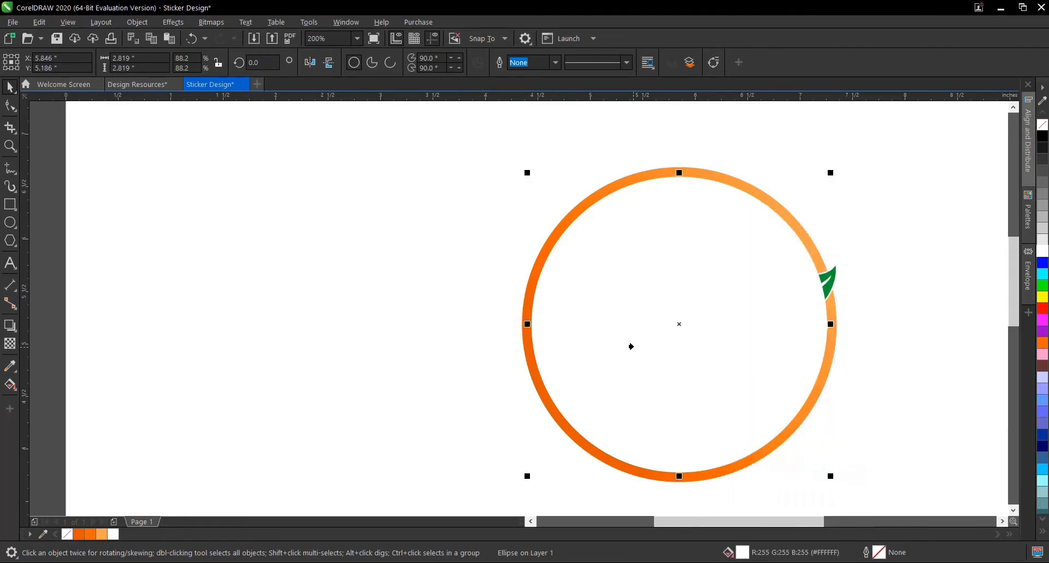
click(717, 365)
click(631, 324)
click(510, 300)
click(597, 327)
key(ctrl+z)
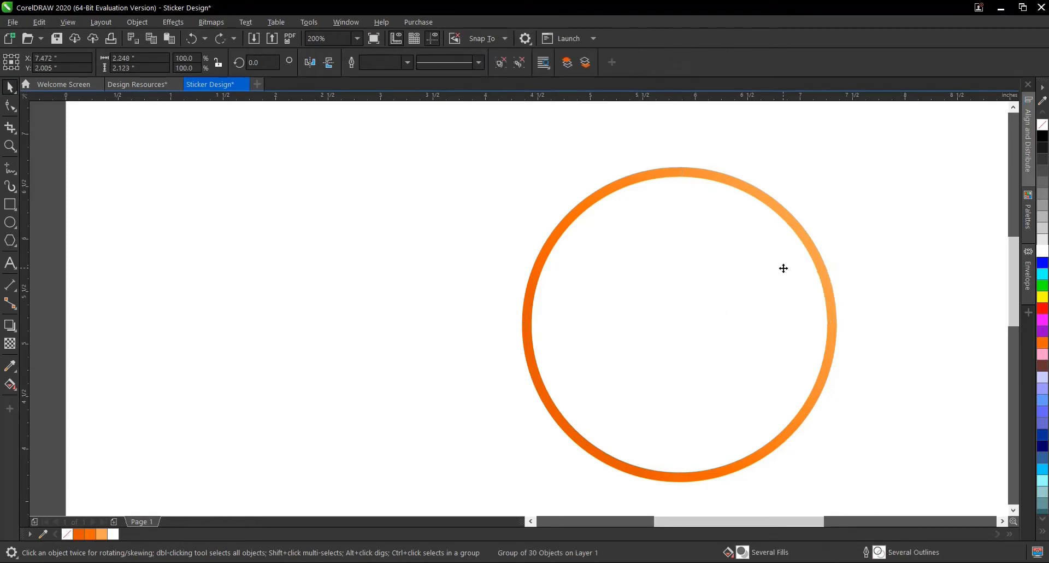
- Move the grouped logo into the upper part of the orange ring and bring it to the front of the layer
scroll(671, 278, down, 1)
drag(762, 450, 680, 271)
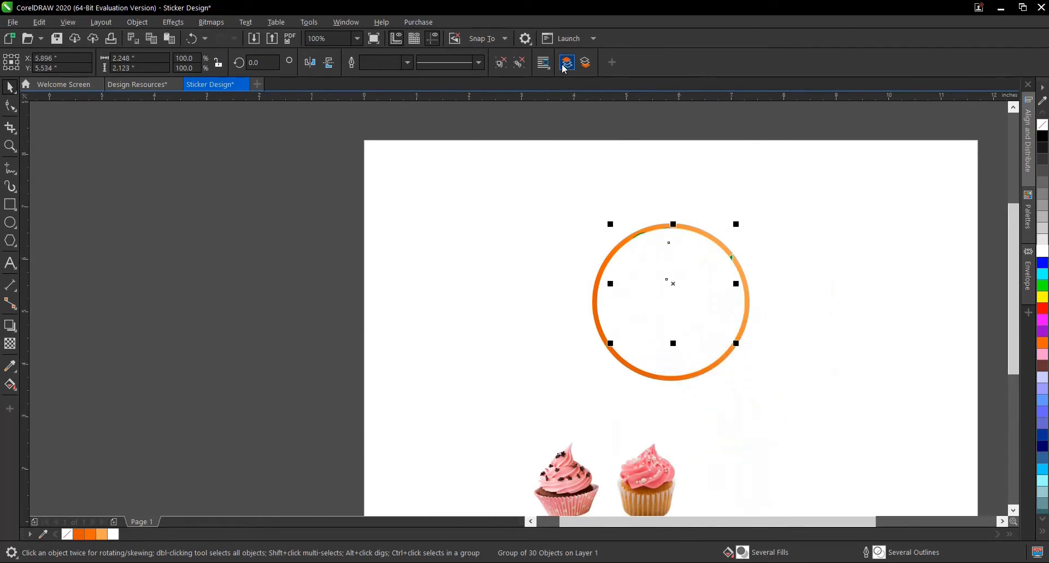
middle_click(702, 233)
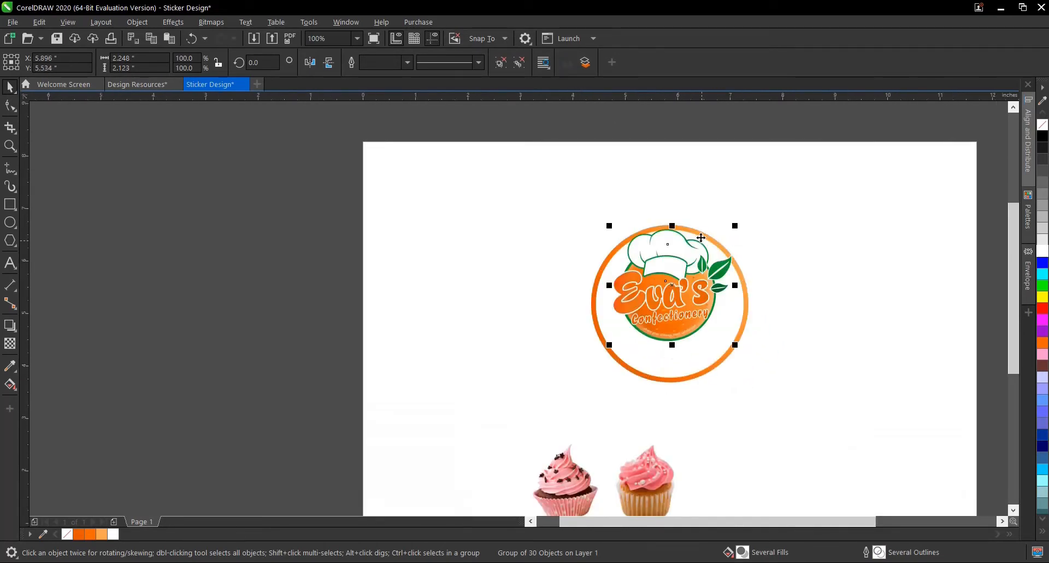
- Scale the logo down proportionally to about 0.91 inch wide and place it in the upper middle of the white circle
scroll(705, 236, up, 2)
scroll(706, 236, down, 2)
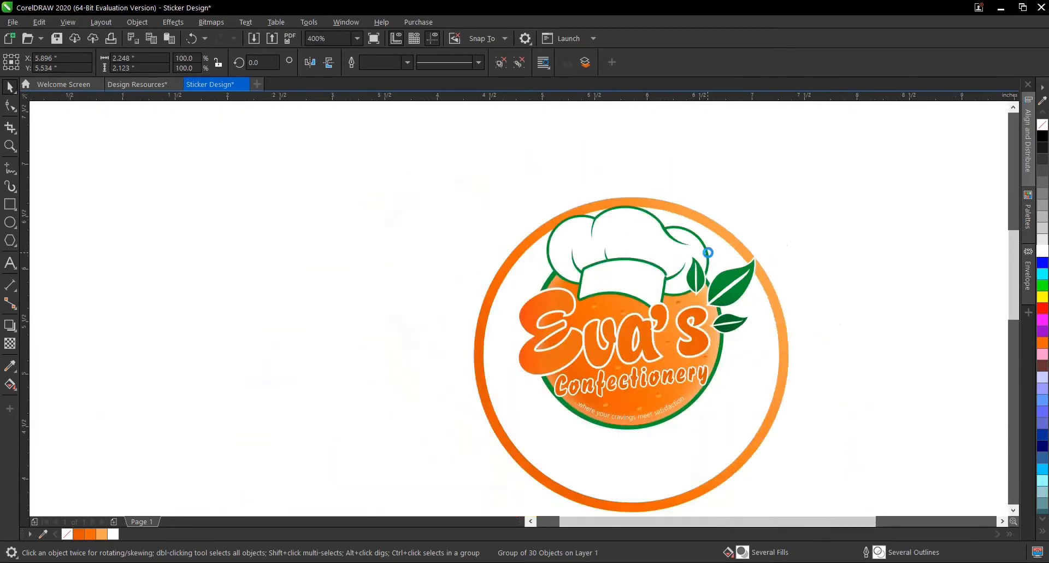
scroll(709, 253, up, 1)
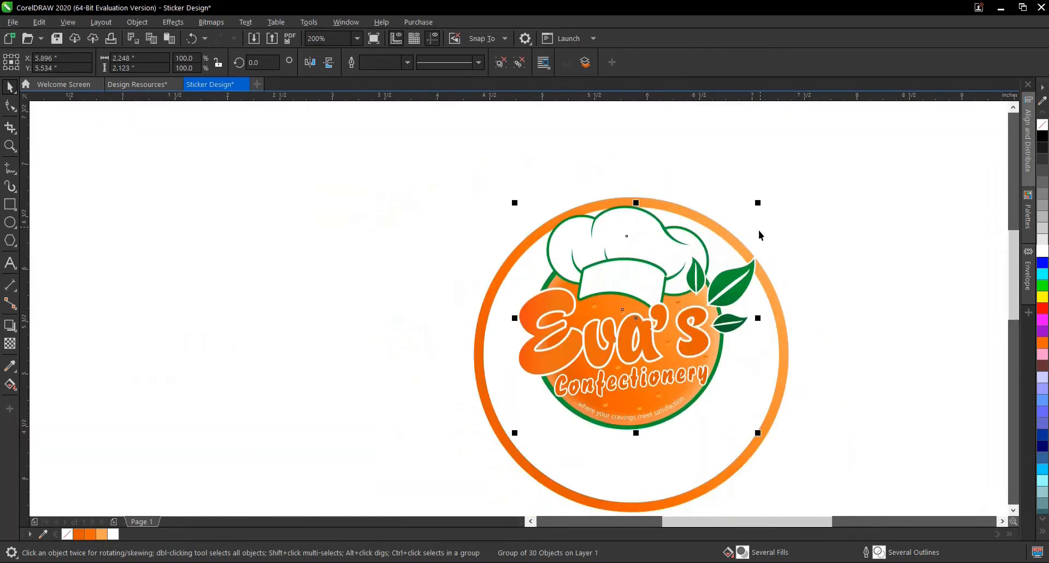
drag(760, 201, 742, 272)
drag(638, 324, 639, 295)
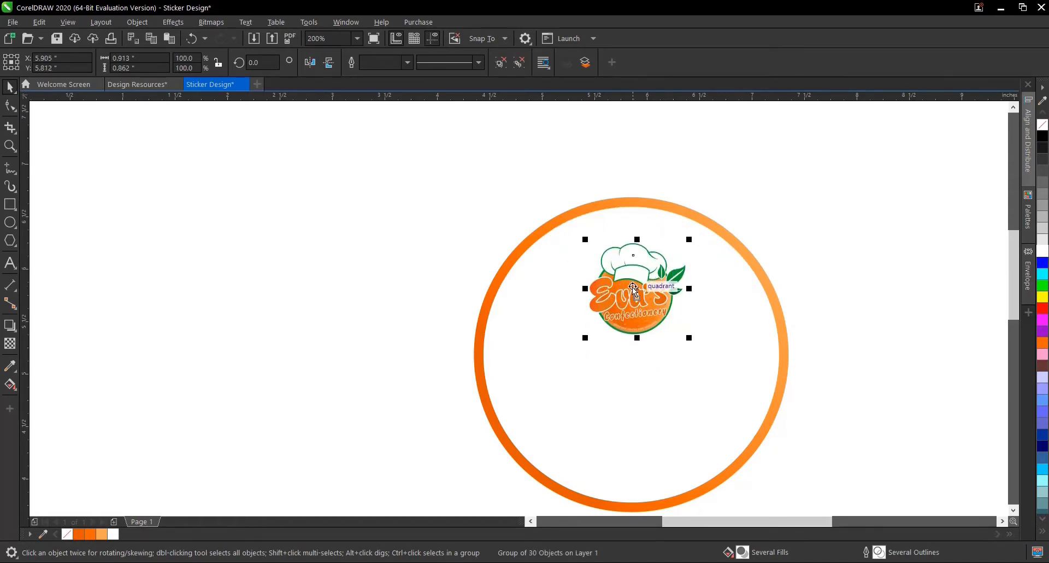
- Select both cupcake images and move them onto the upper half of the round sticker
scroll(632, 282, up, 1)
scroll(632, 282, down, 2)
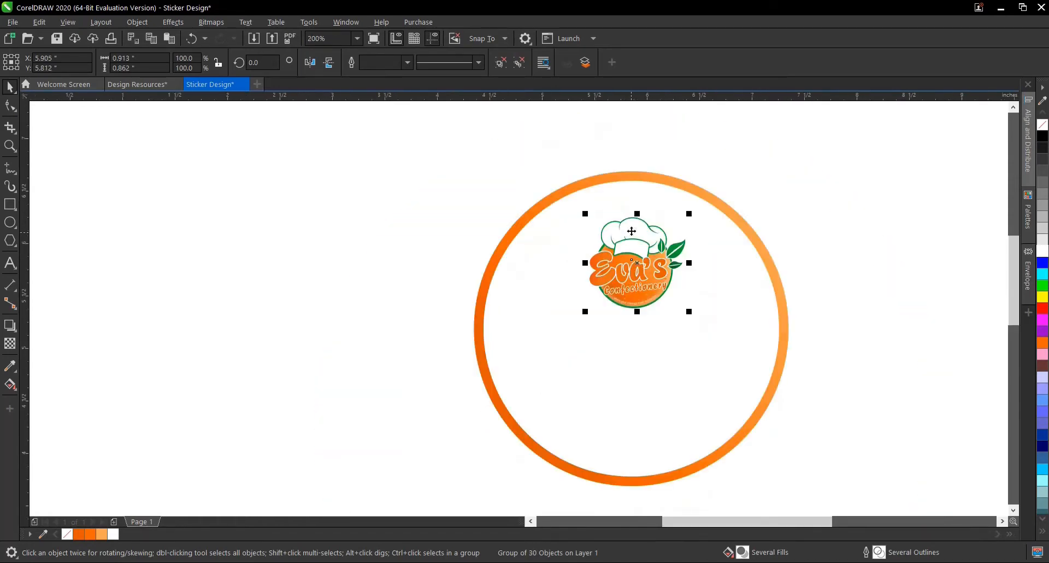
click(522, 456)
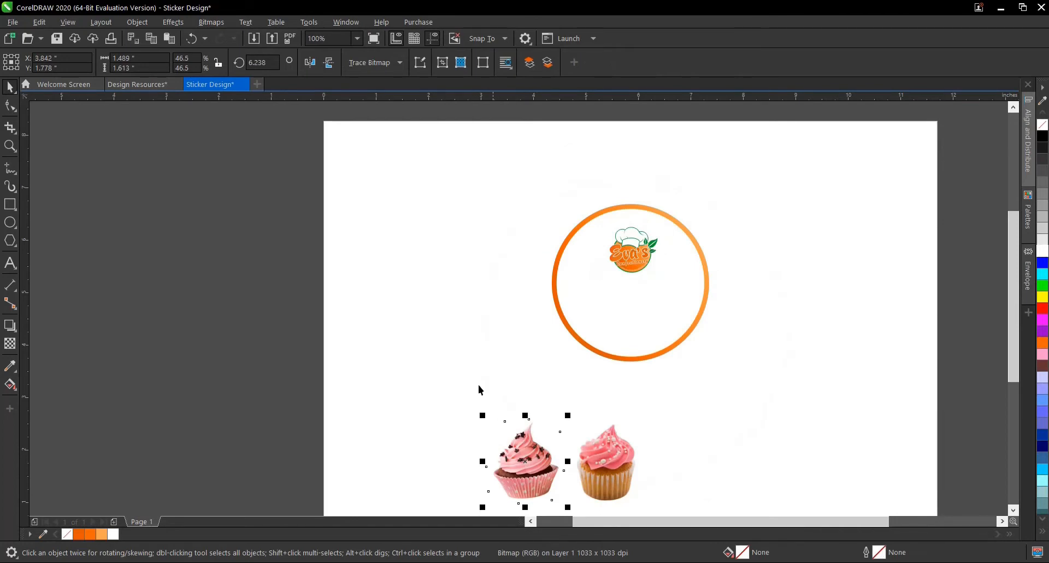
drag(443, 354, 554, 459)
drag(671, 506, 672, 506)
drag(621, 430, 690, 219)
- Group the two cupcake images and bring the group to the front of the page
scroll(648, 242, up, 1)
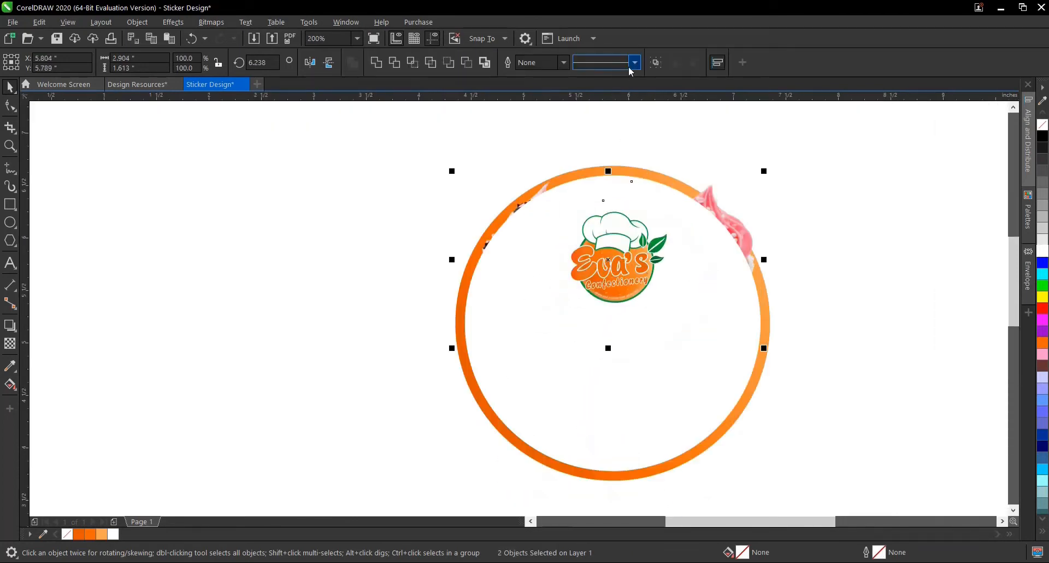
click(655, 61)
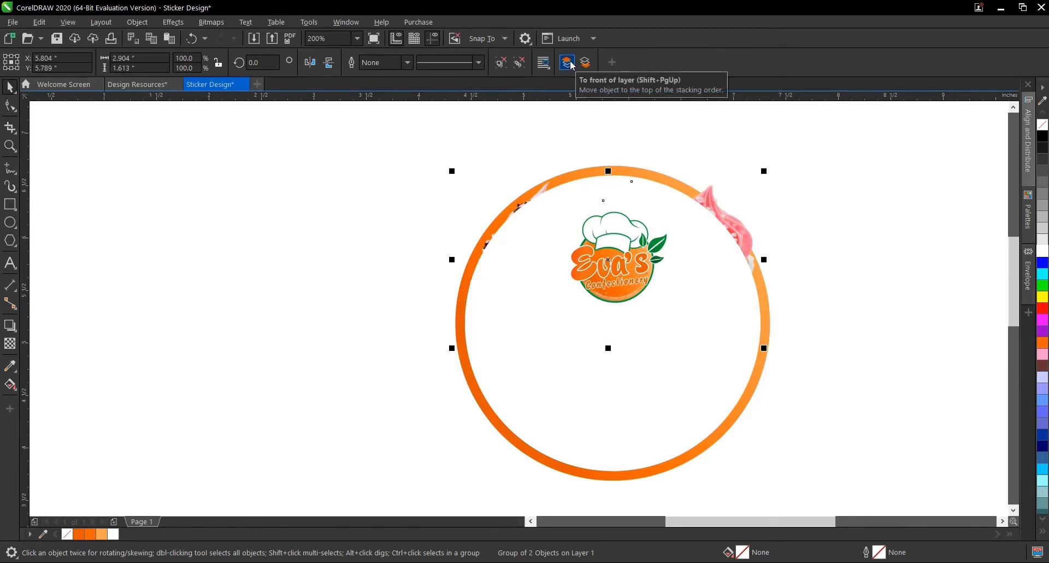
click(137, 22)
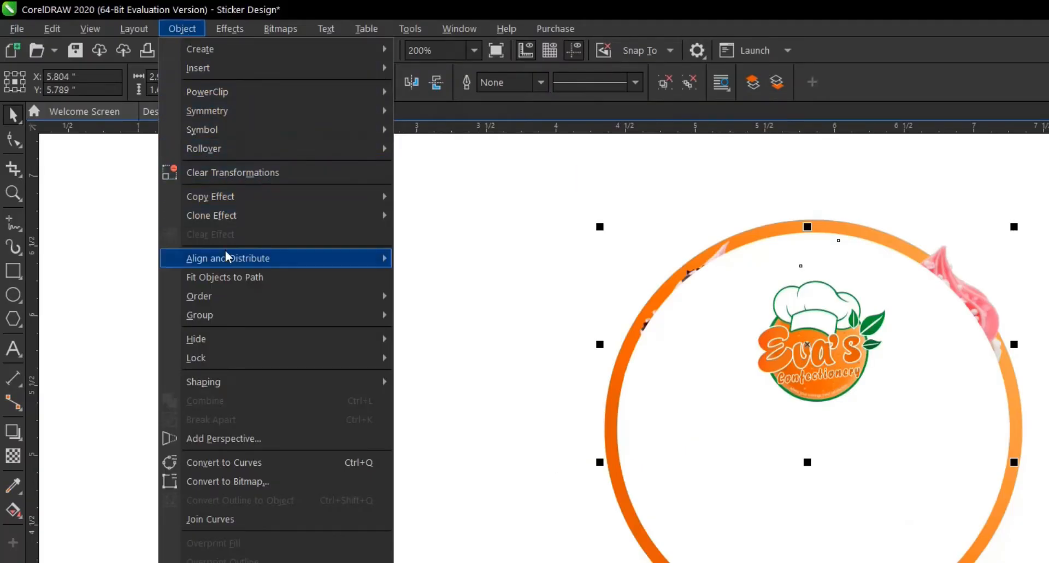
mouse_move(219, 295)
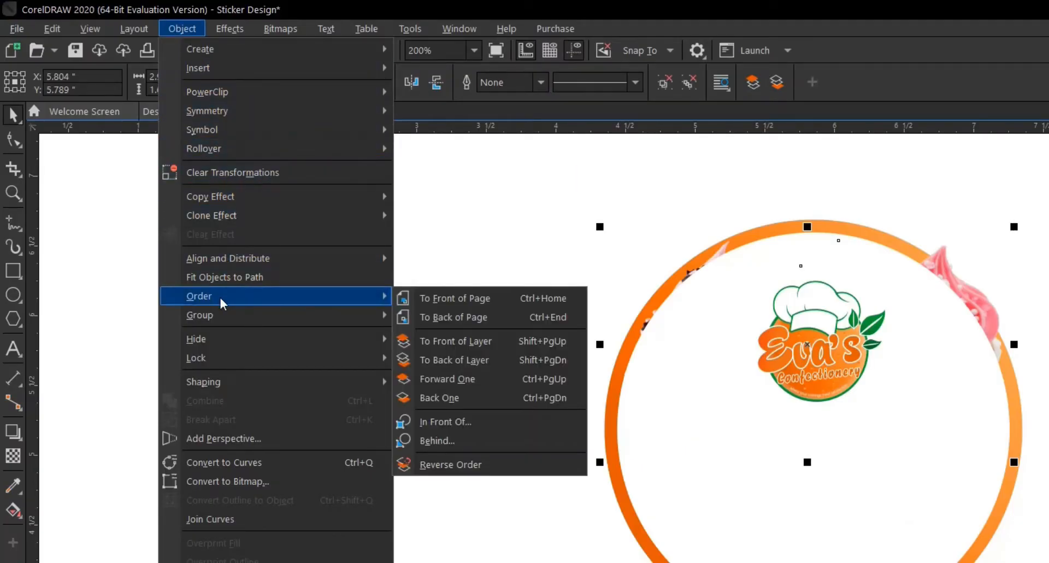
click(465, 302)
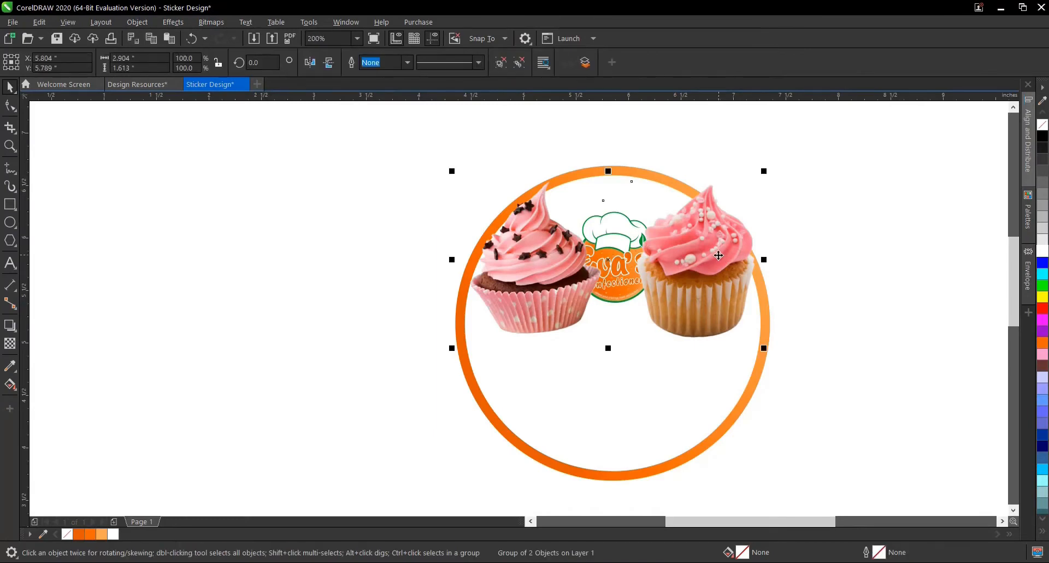
- Ungroup the cupcakes, bring the logo to the front of the layer, and select the golden-brown cupcake
click(501, 63)
click(783, 225)
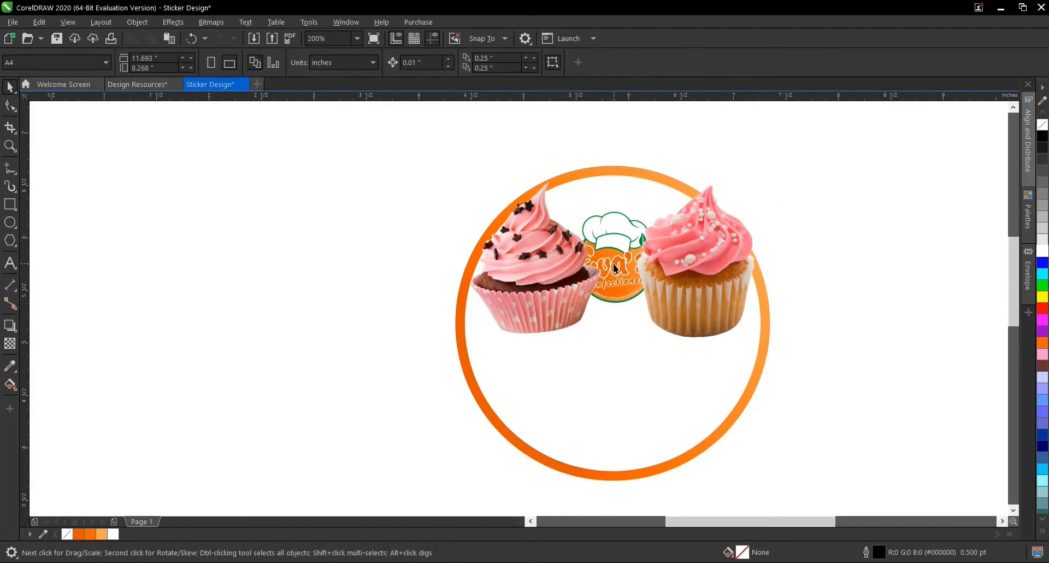
click(612, 241)
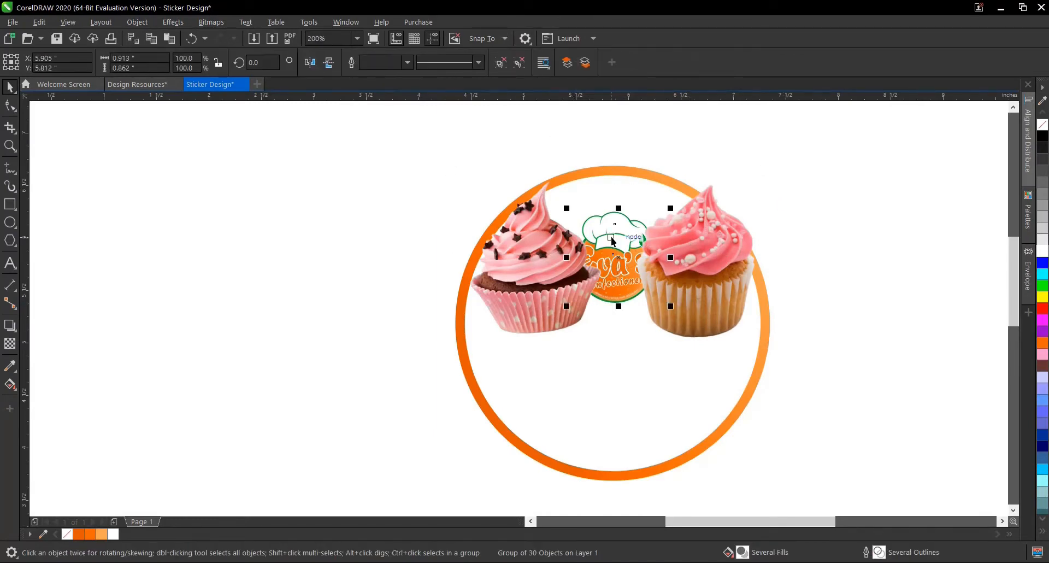
click(567, 63)
click(762, 233)
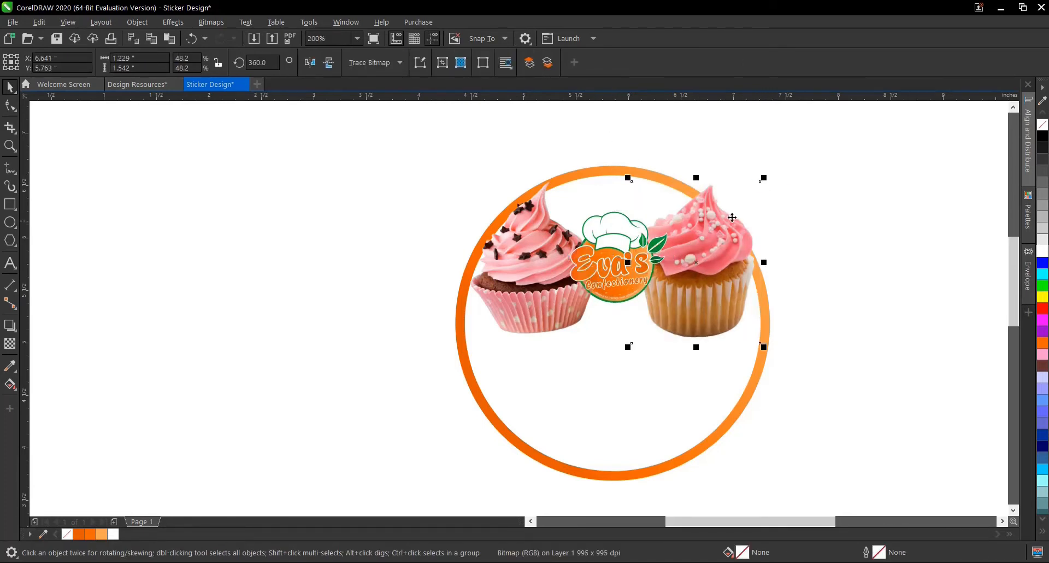
drag(764, 178, 735, 215)
drag(688, 265, 646, 270)
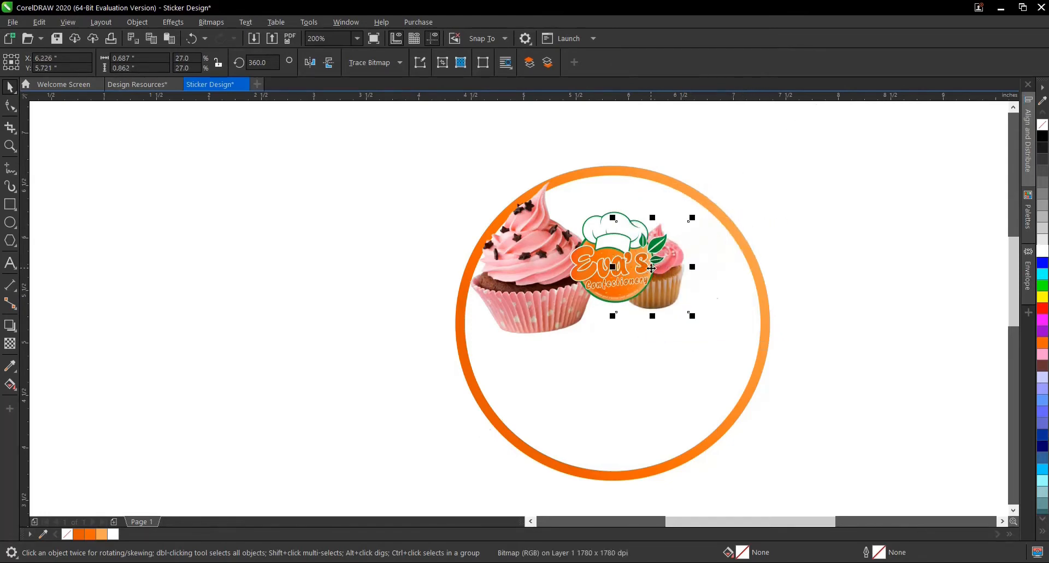
scroll(653, 270, up, 2)
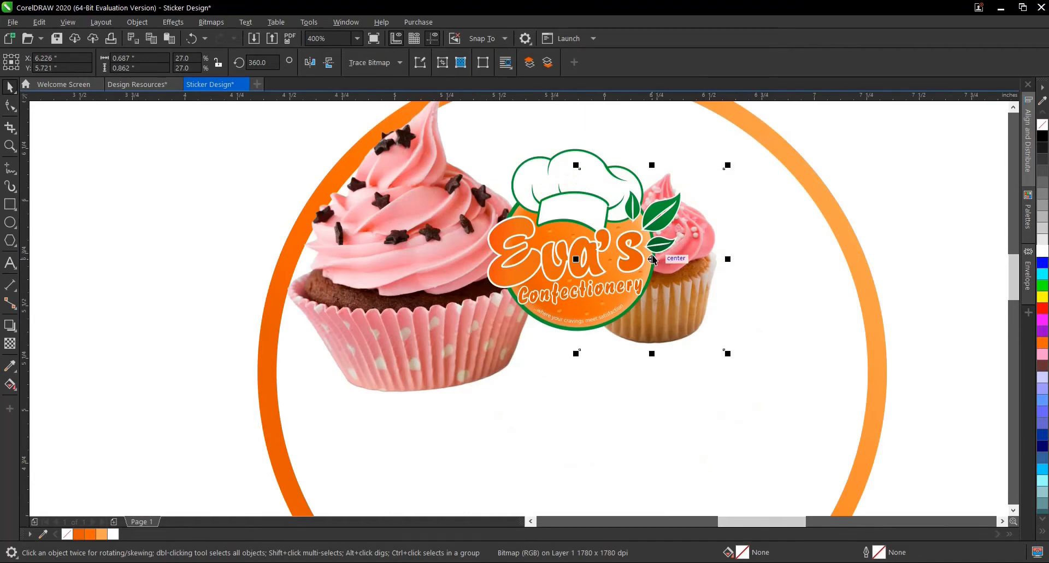
click(426, 303)
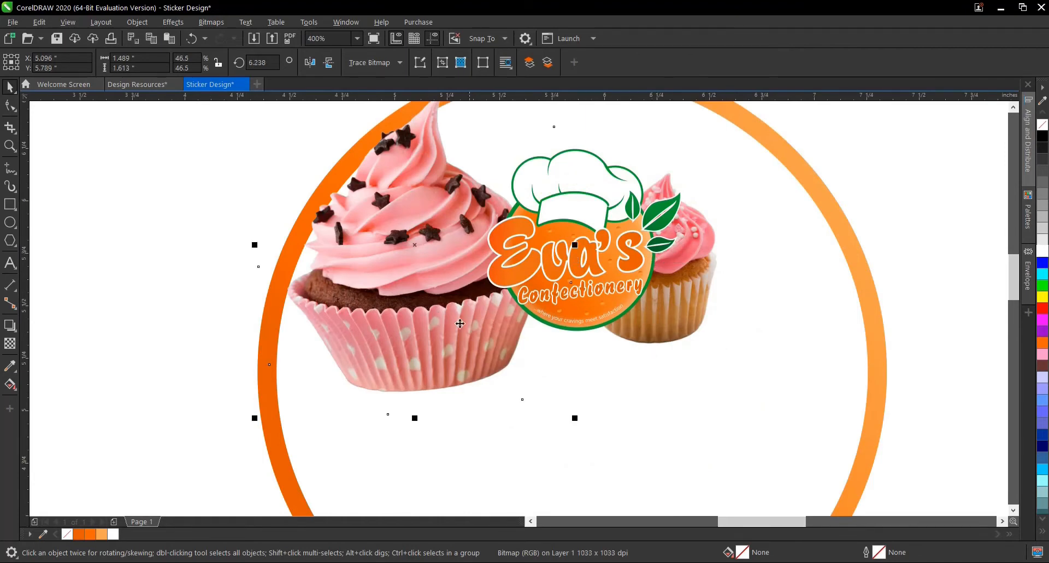
scroll(494, 328, down, 2)
scroll(418, 273, up, 2)
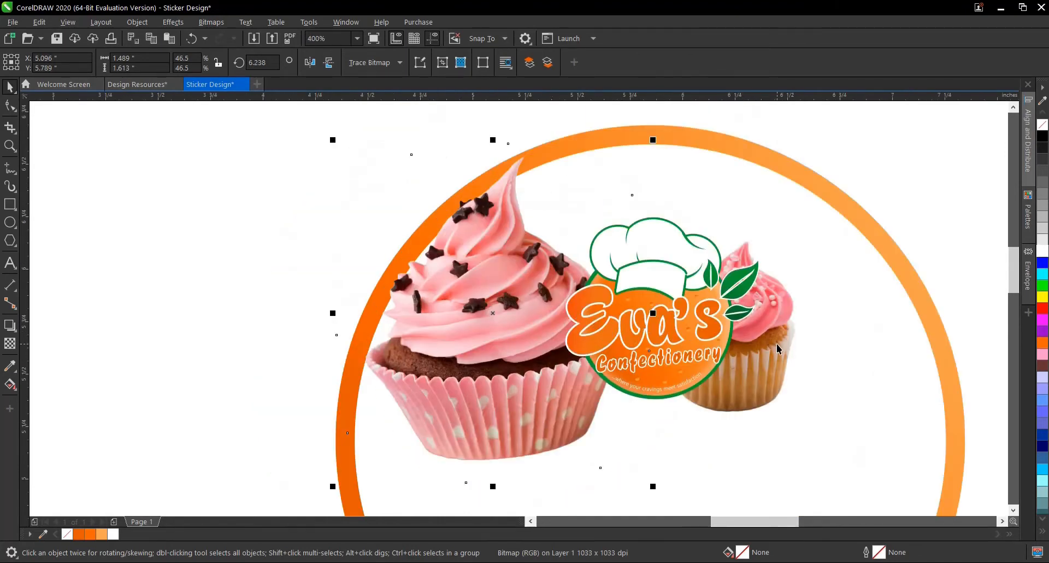
key(ctrl+r)
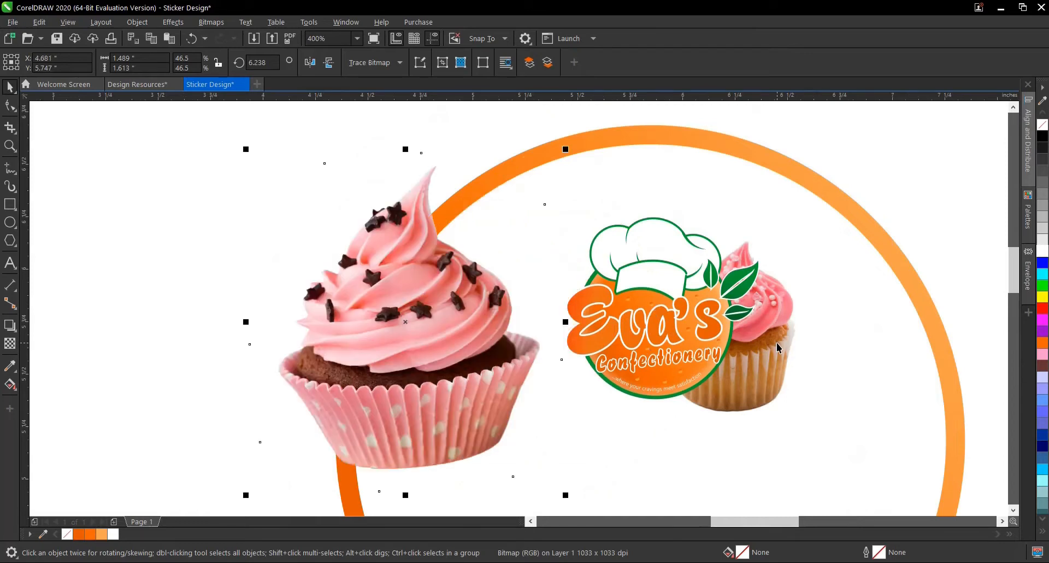
key(ctrl+z)
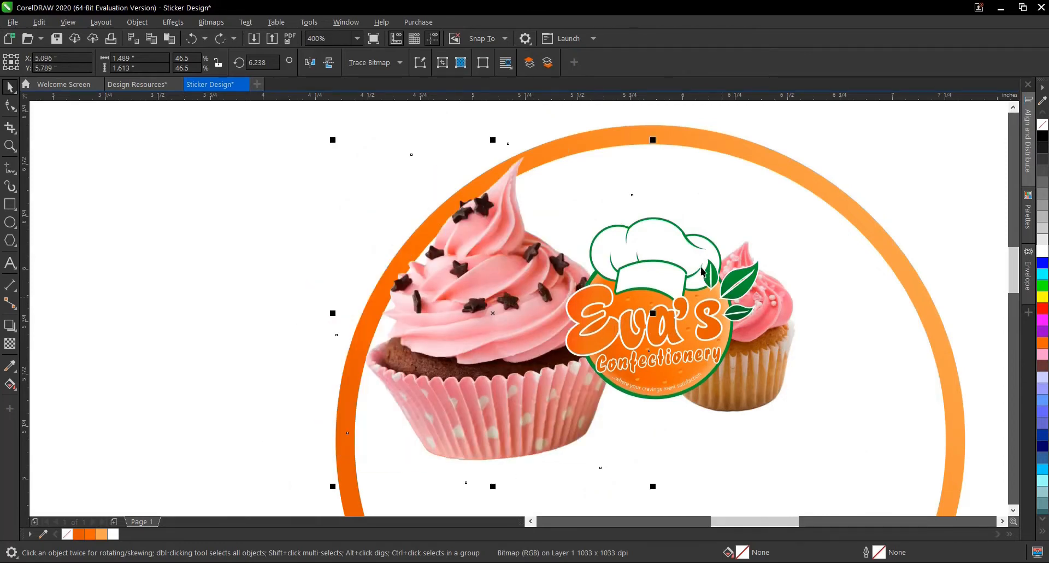
key(ctrl+z)
key(ctrl+z)
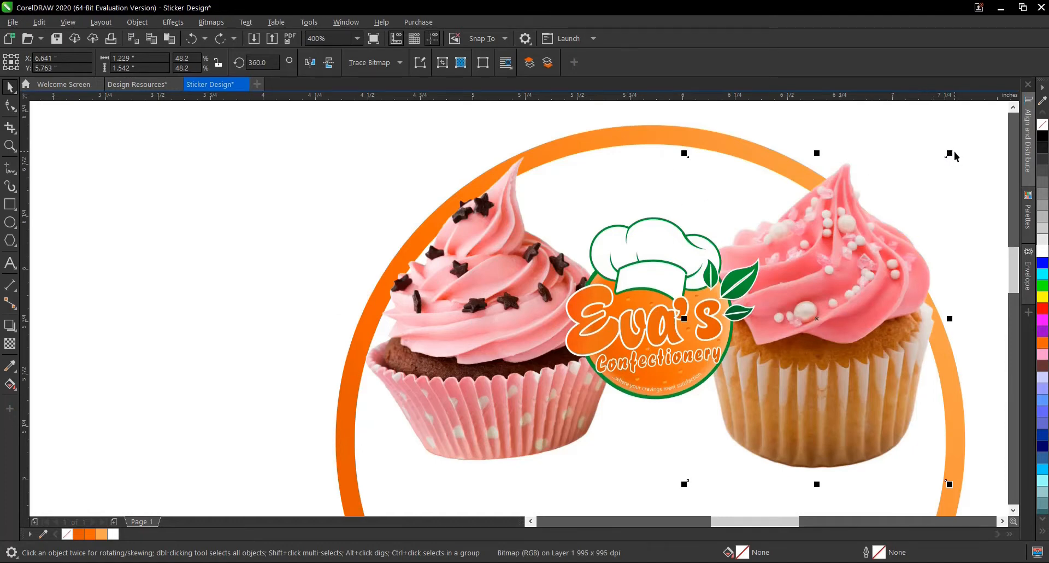
- Scale the golden cupcake to about 0.52 inch wide and the star-topped one to about 0.69 inch, tucking the latter behind the logo's left side
drag(950, 153, 875, 247)
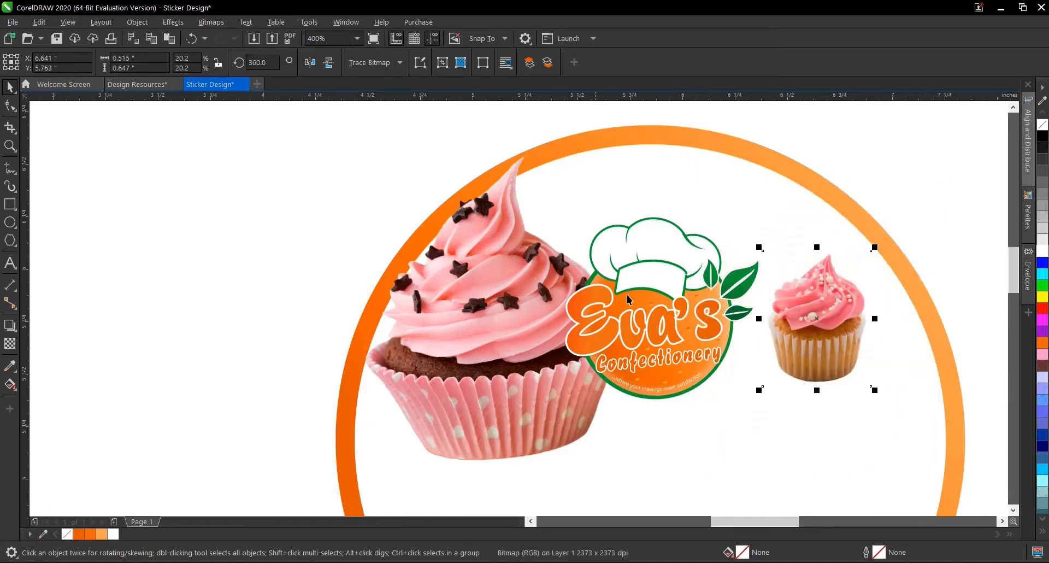
click(474, 261)
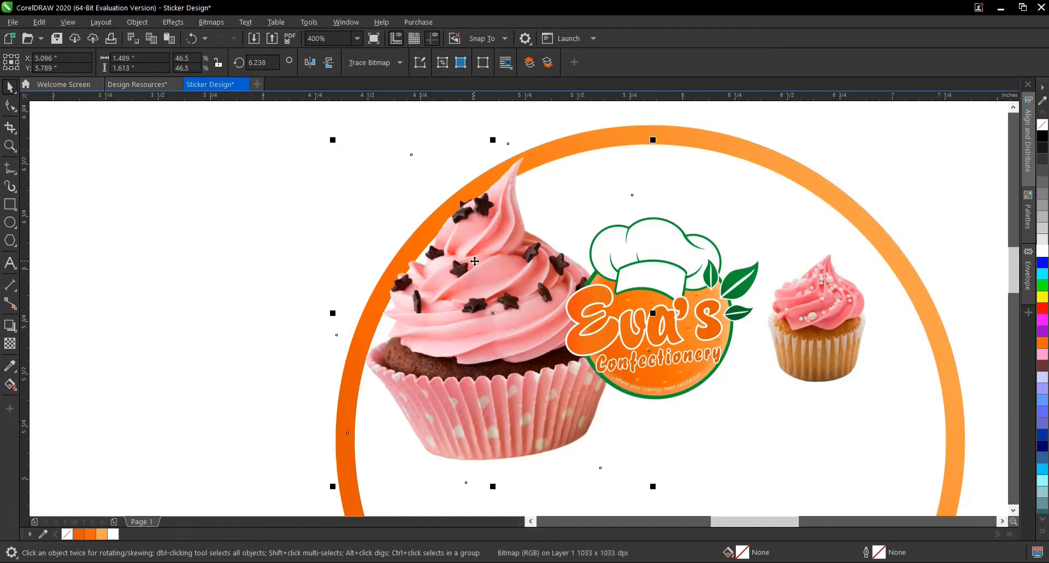
key(ctrl+r)
drag(493, 332, 567, 339)
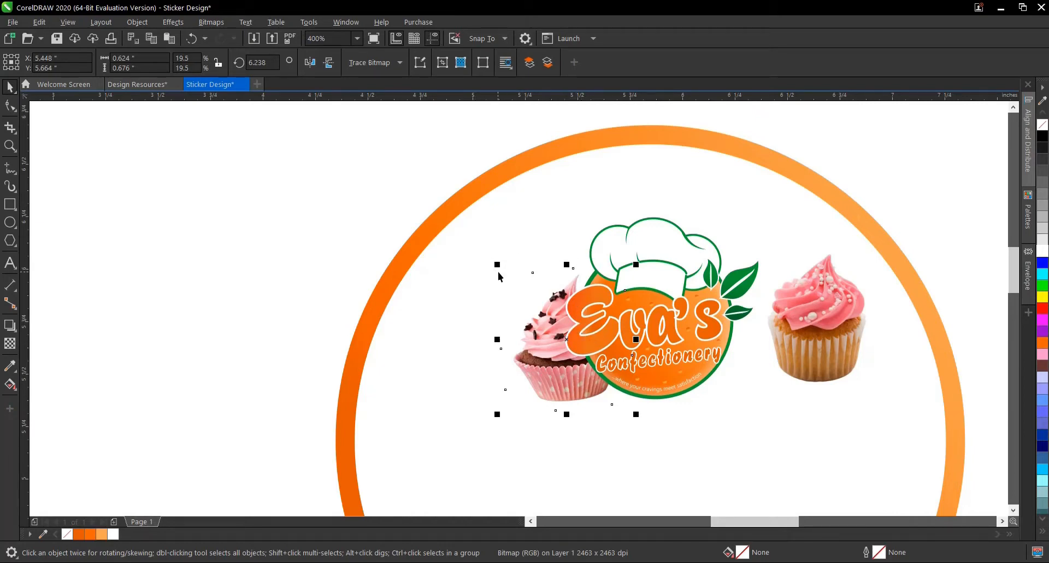
drag(497, 265, 486, 251)
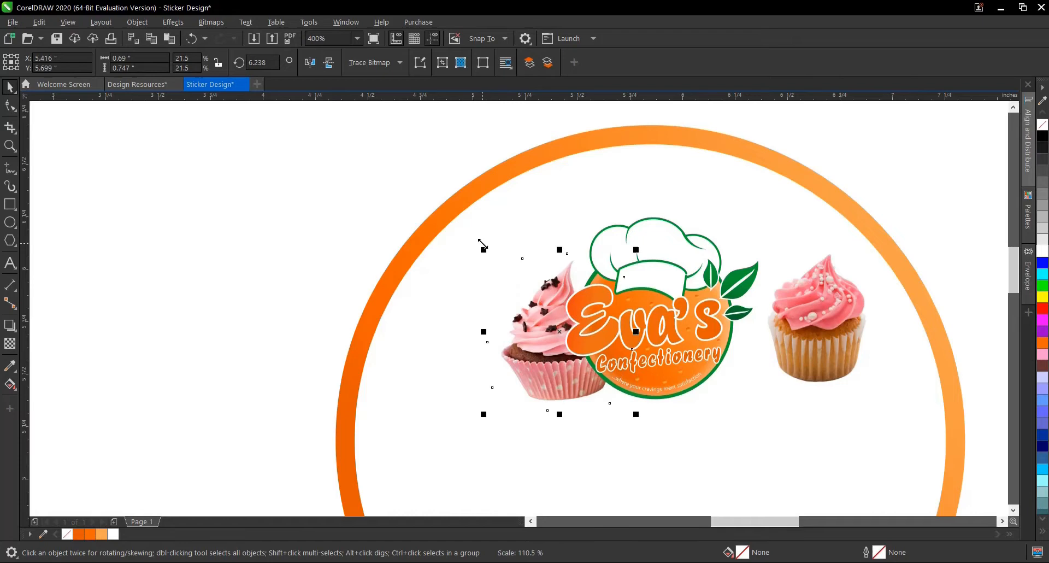
- Tuck the golden cupcake behind the logo's right side at about 0.57 inch wide and lower the logo slightly
click(807, 311)
drag(807, 312, 758, 332)
drag(650, 295, 689, 314)
click(779, 327)
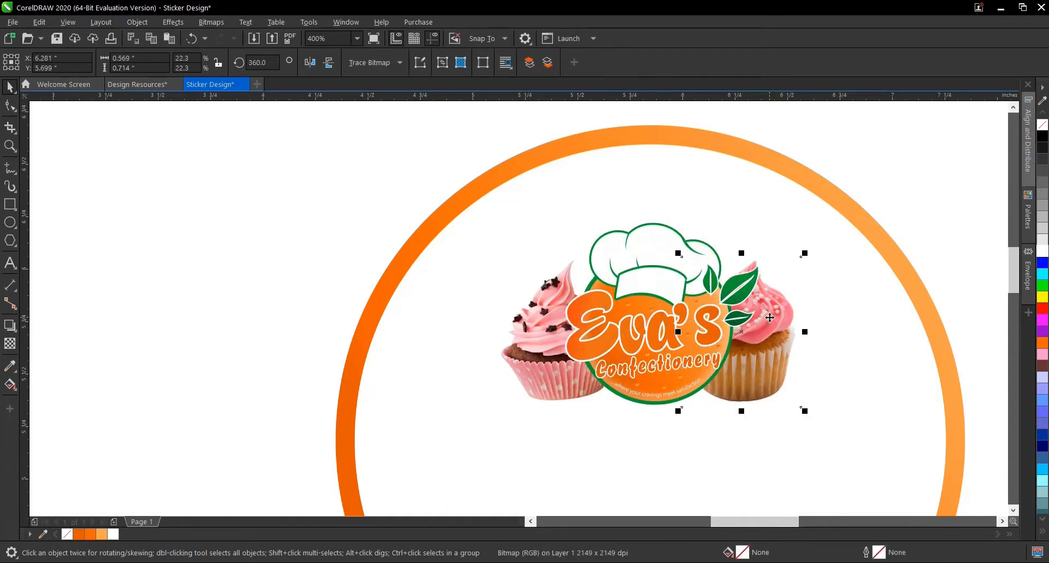
- Rotate the golden cupcake clockwise to about 347.9 degrees and the star-topped cupcake counterclockwise to about 18.3 degrees
click(770, 317)
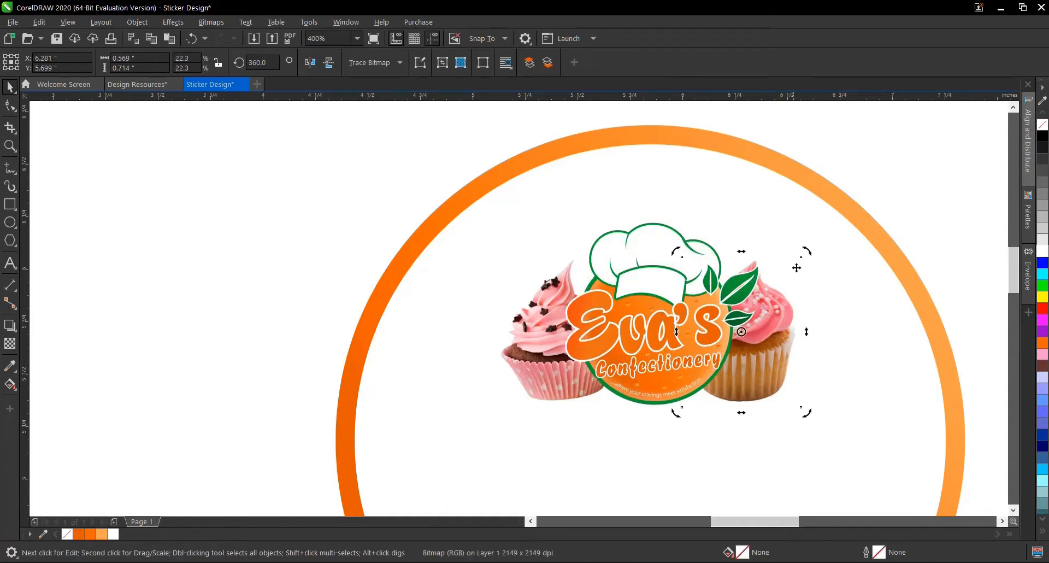
drag(806, 251, 821, 269)
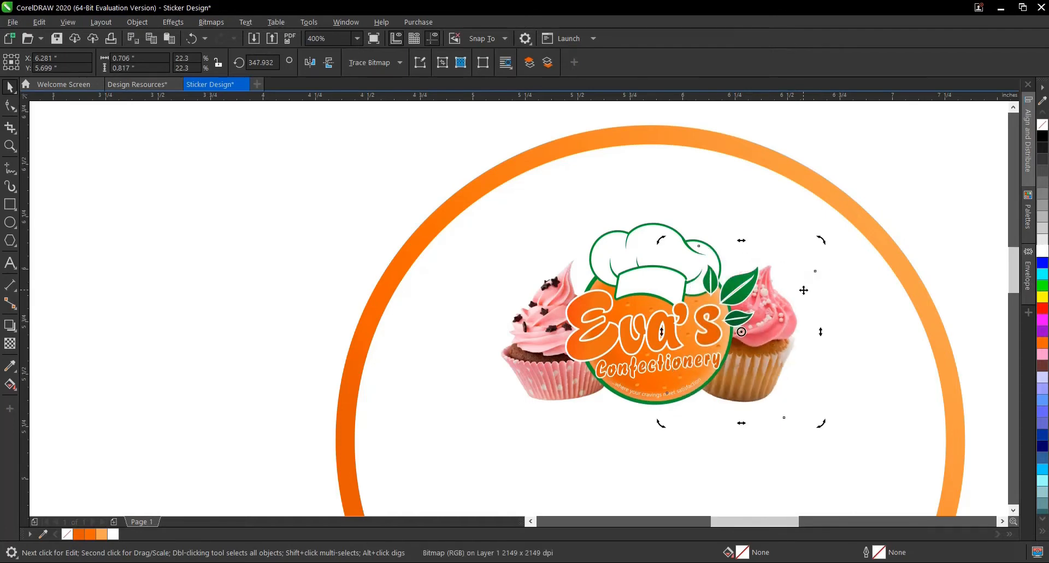
click(542, 325)
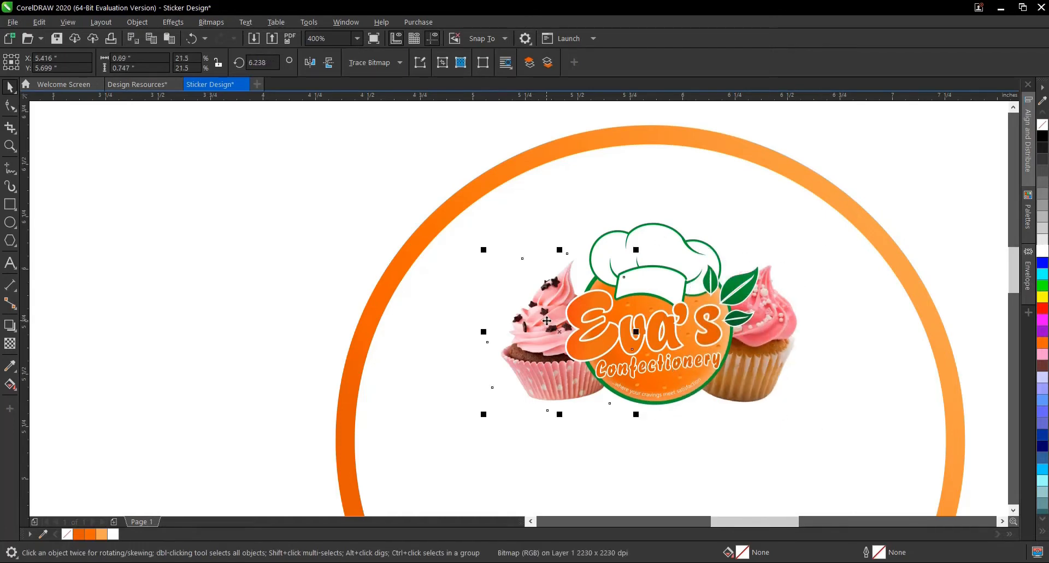
click(550, 319)
drag(645, 250, 615, 239)
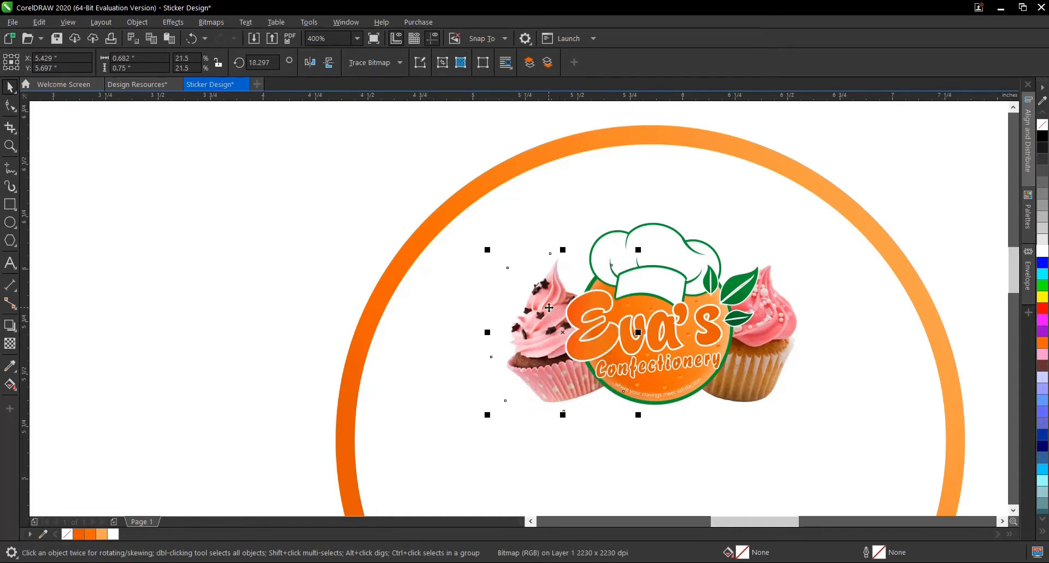
- Swap the two cupcakes to opposite sides of the logo and mirror each one horizontally
drag(549, 319, 880, 341)
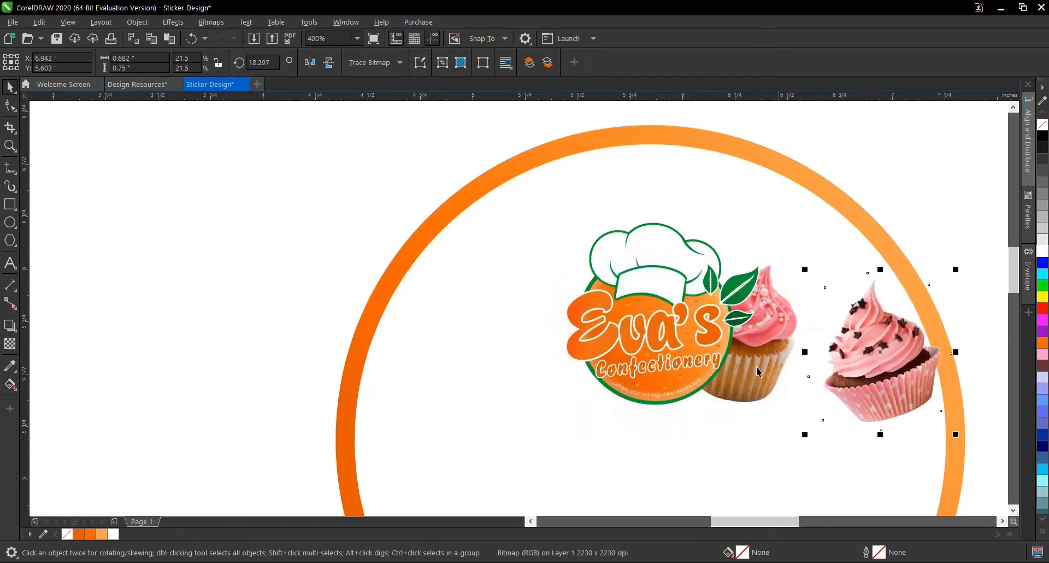
drag(756, 366, 580, 329)
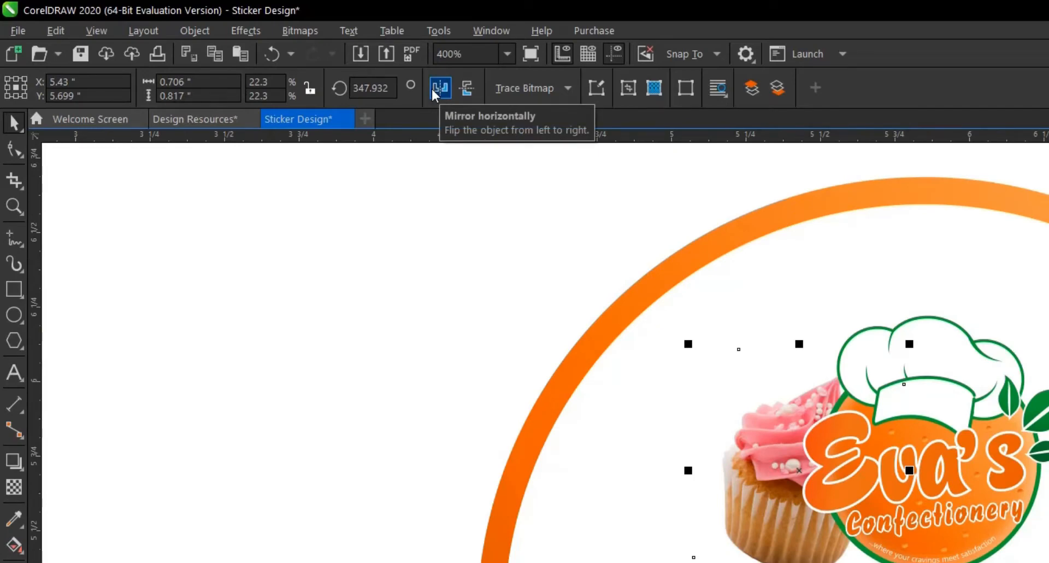
click(435, 91)
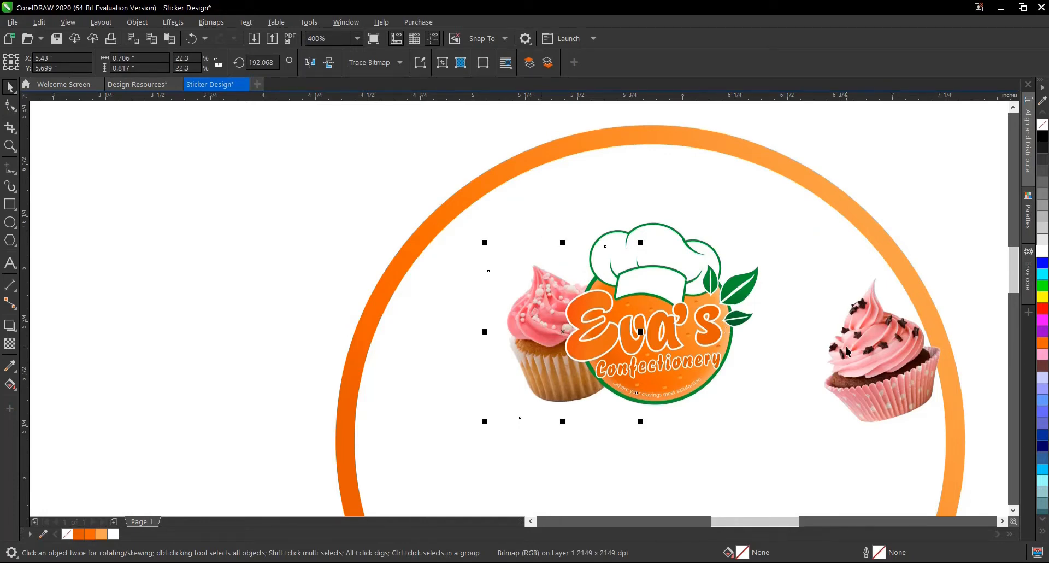
drag(846, 347, 713, 332)
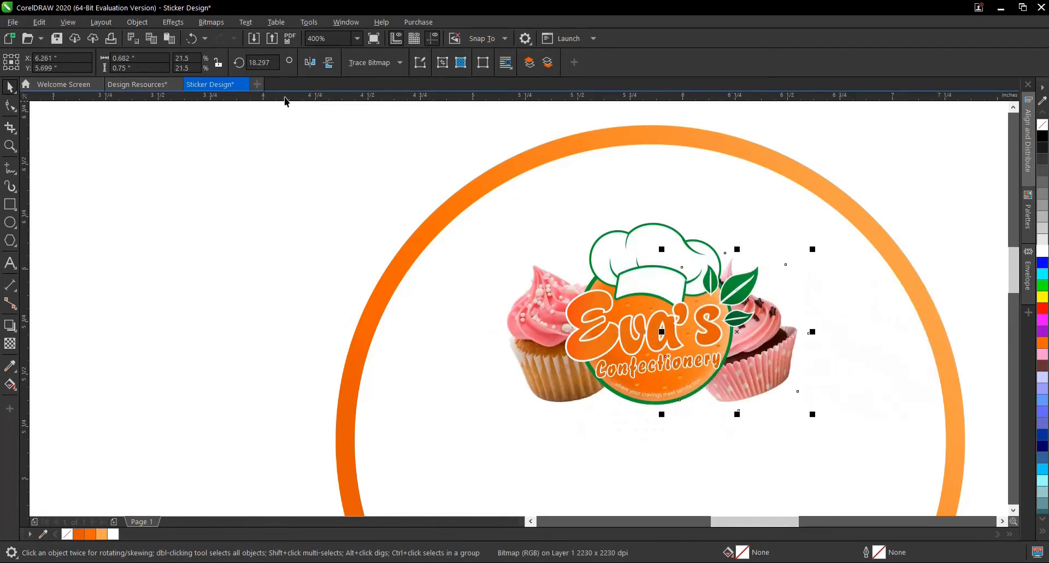
click(310, 63)
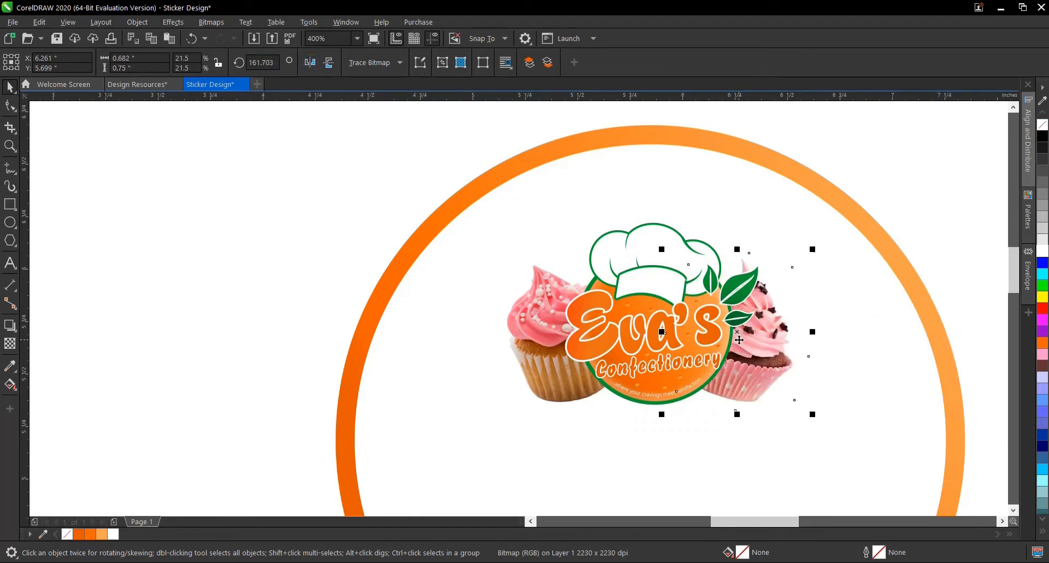
- Select the logo with both cupcakes, try aligning their bottom edges, and undo the alignment
drag(737, 332, 740, 336)
scroll(448, 329, down, 3)
click(330, 189)
drag(330, 189, 708, 389)
scroll(537, 352, up, 3)
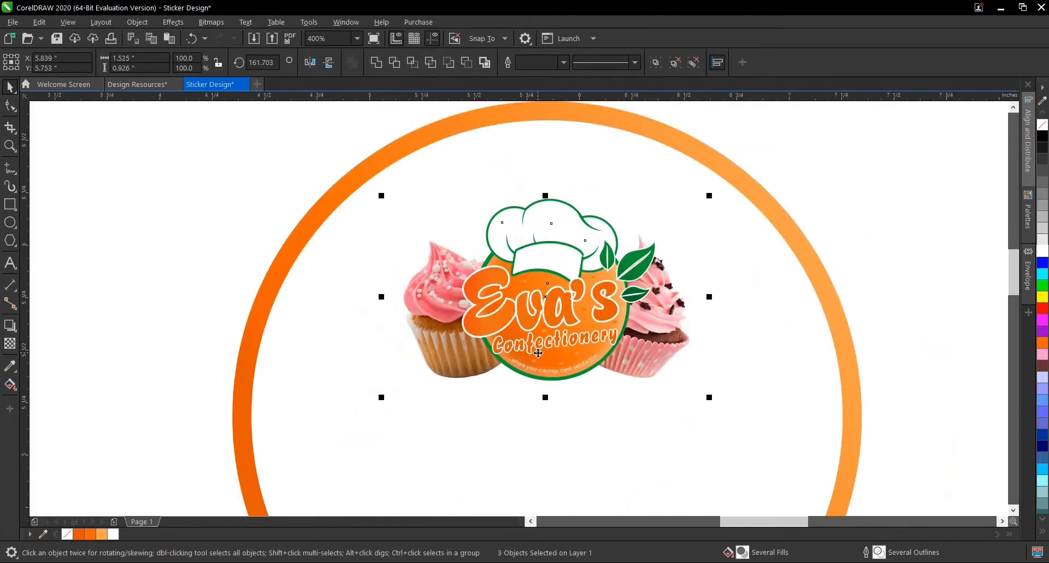
key(b)
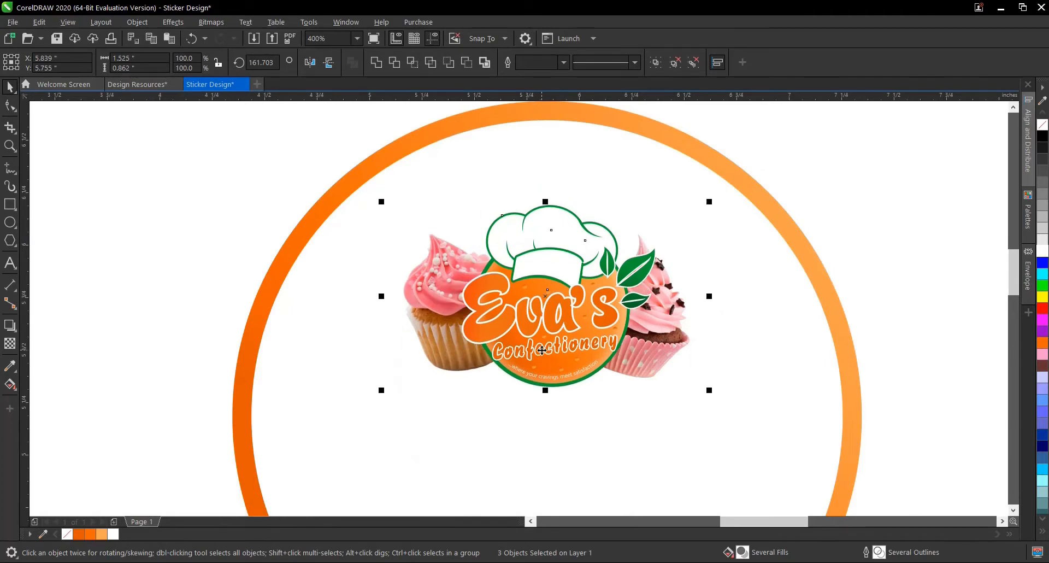
key(ctrl+z)
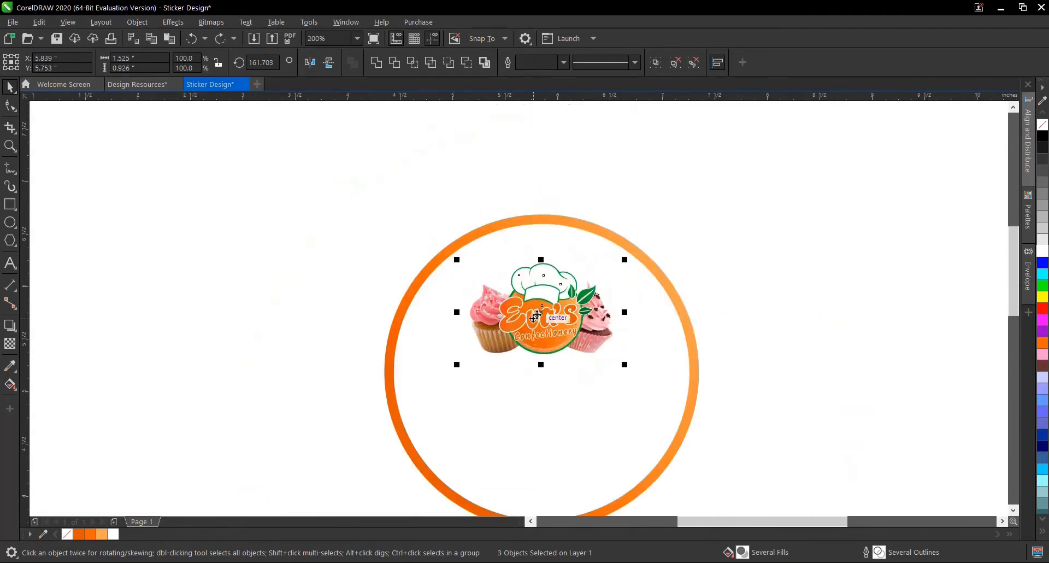
- Scale the logo and both cupcakes together from their centre to about 1.72 inches wide
scroll(536, 328, down, 2)
drag(356, 217, 370, 228)
drag(711, 372, 729, 385)
drag(628, 366, 639, 374)
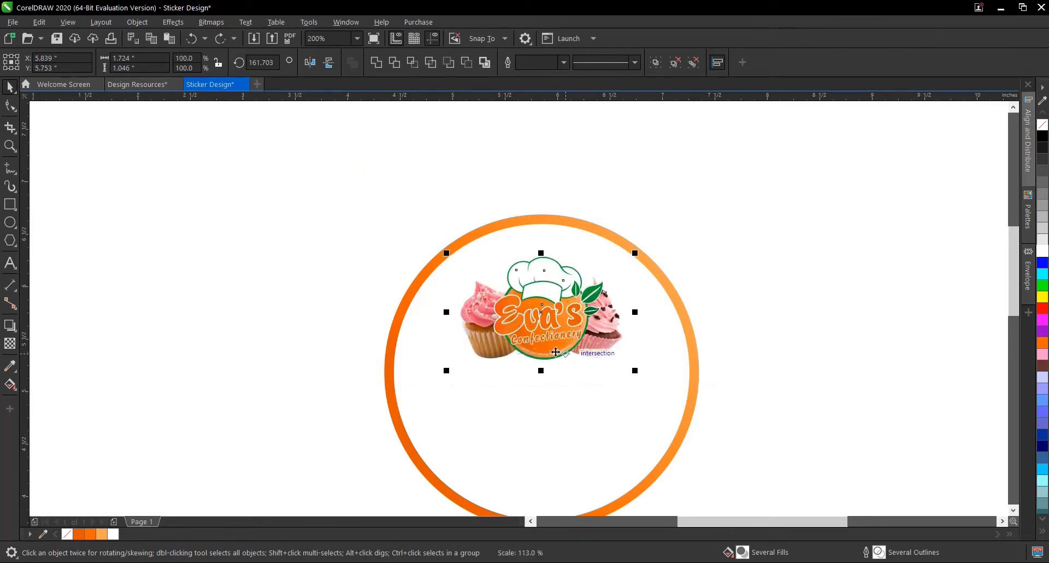
- Move the logo and cupcakes straight up near the top of the white circle, at about Y 5.95 inches, and deselect them
drag(543, 314, 543, 293)
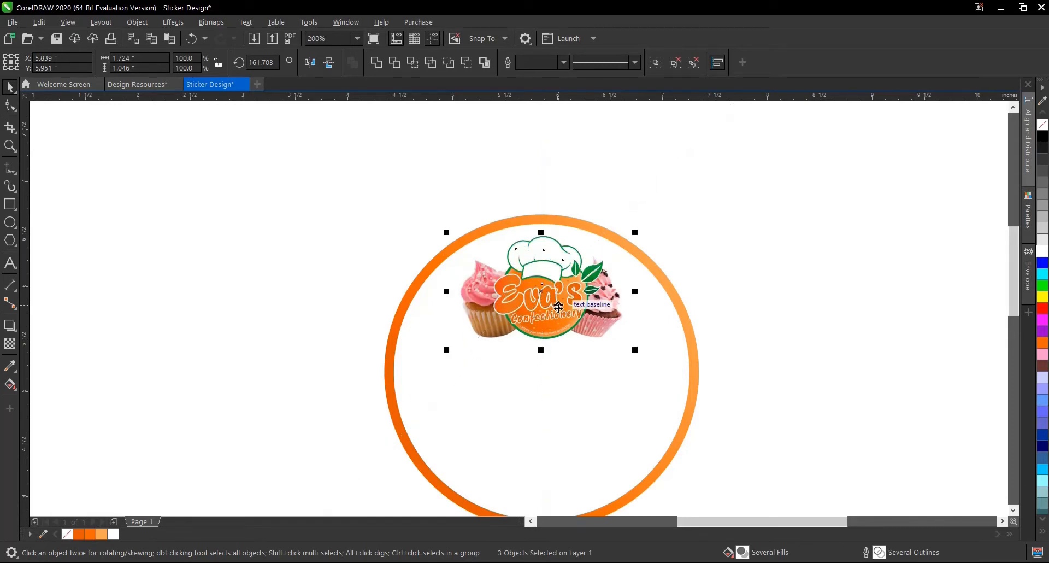
scroll(545, 234, up, 2)
drag(543, 241, 542, 221)
scroll(542, 221, down, 2)
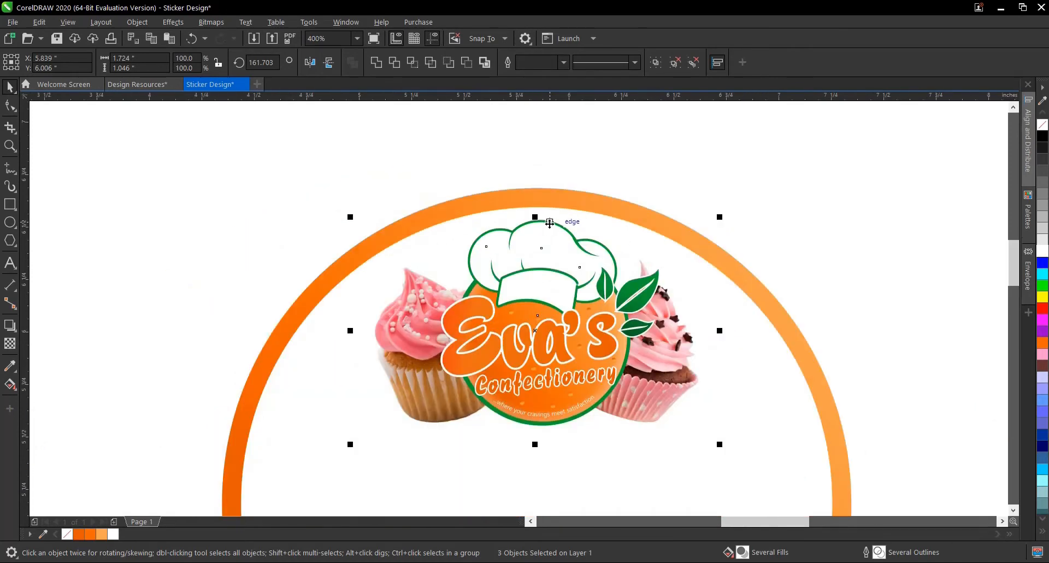
scroll(544, 236, up, 2)
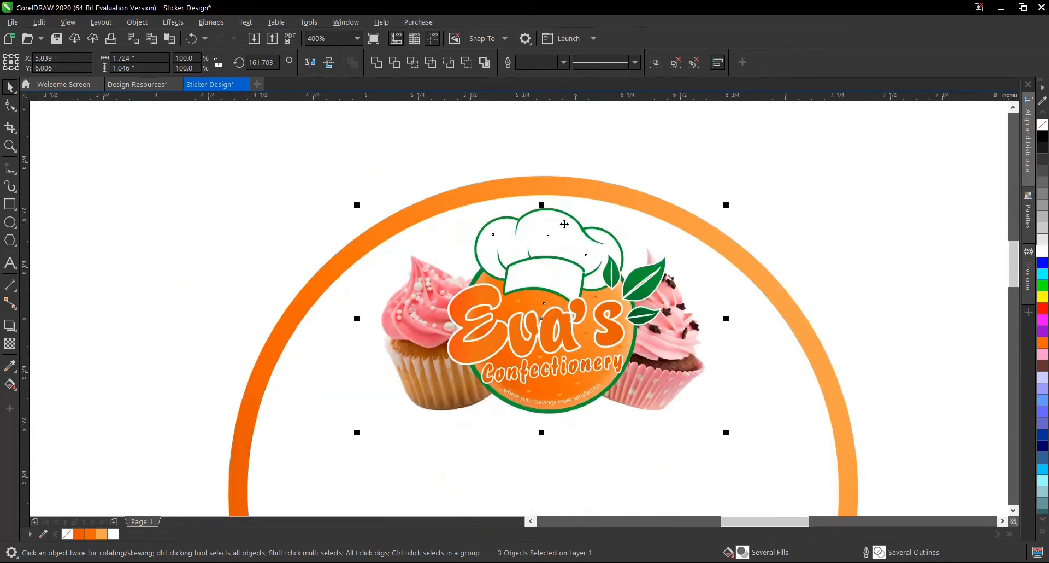
scroll(563, 229, down, 2)
scroll(563, 238, up, 2)
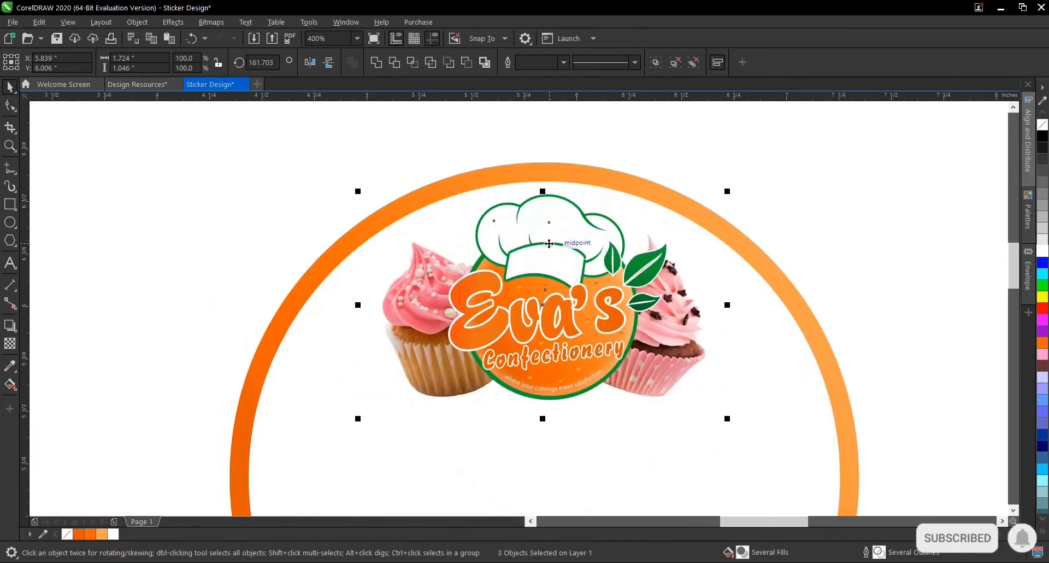
drag(562, 242, 536, 259)
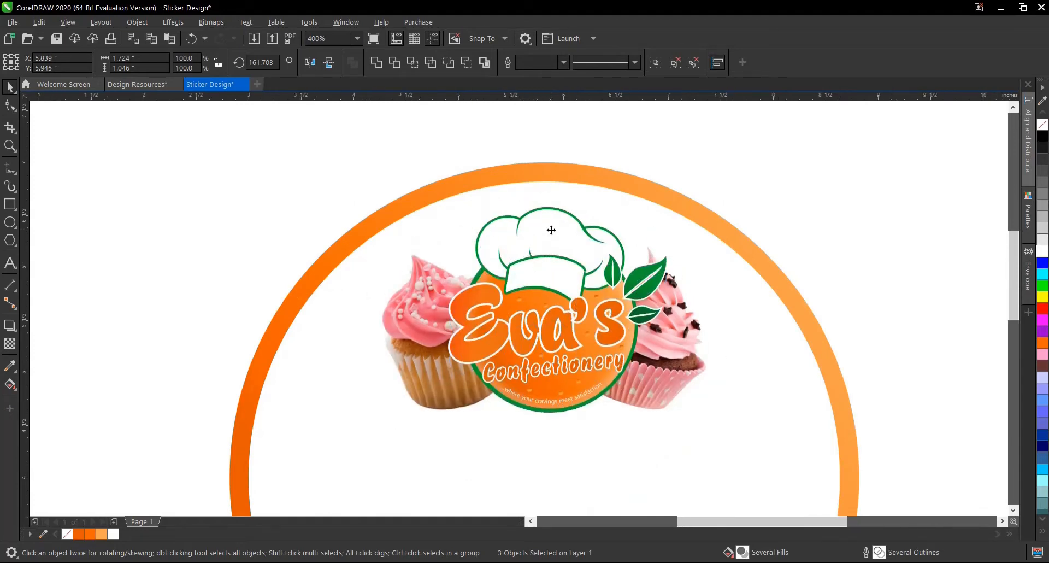
scroll(550, 217, down, 2)
click(768, 243)
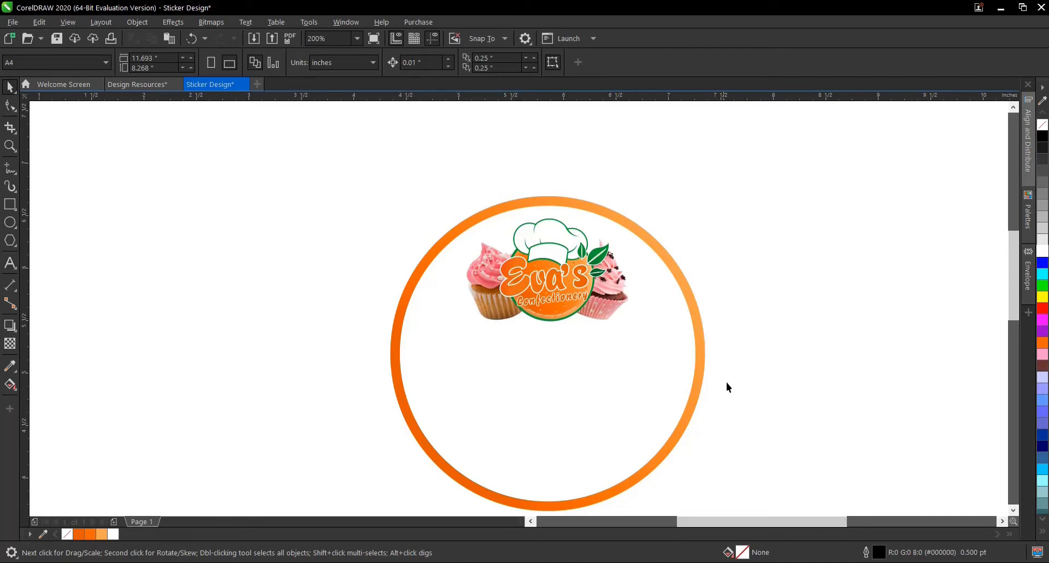
- Switch to Notepad, copy the line "You Can Order For Various Chops On Our Menu Which Includes:" and return to CorelDRAW
click(727, 562)
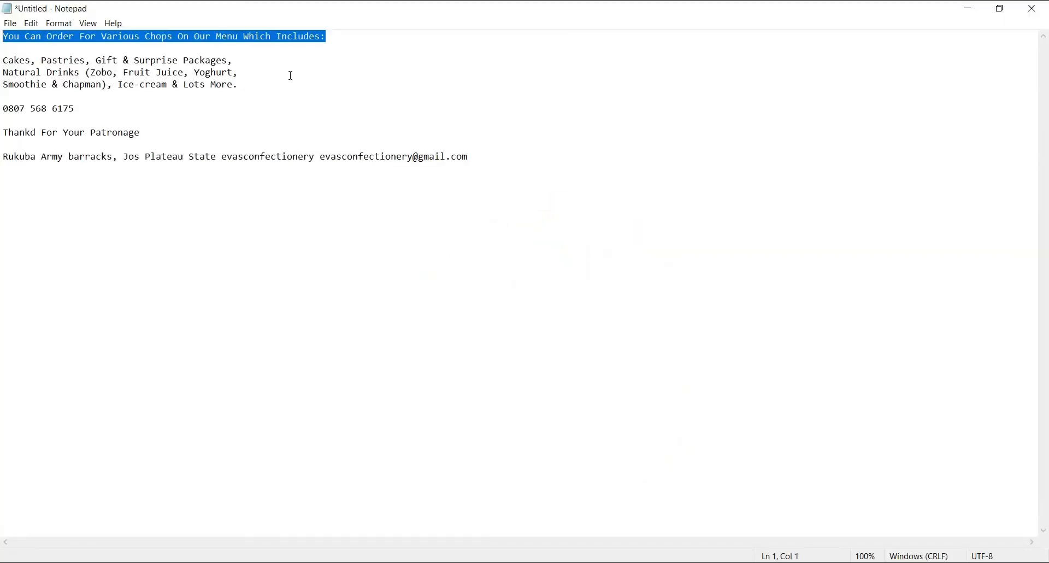
click(352, 36)
drag(351, 36, 2, 28)
right_click(3, 37)
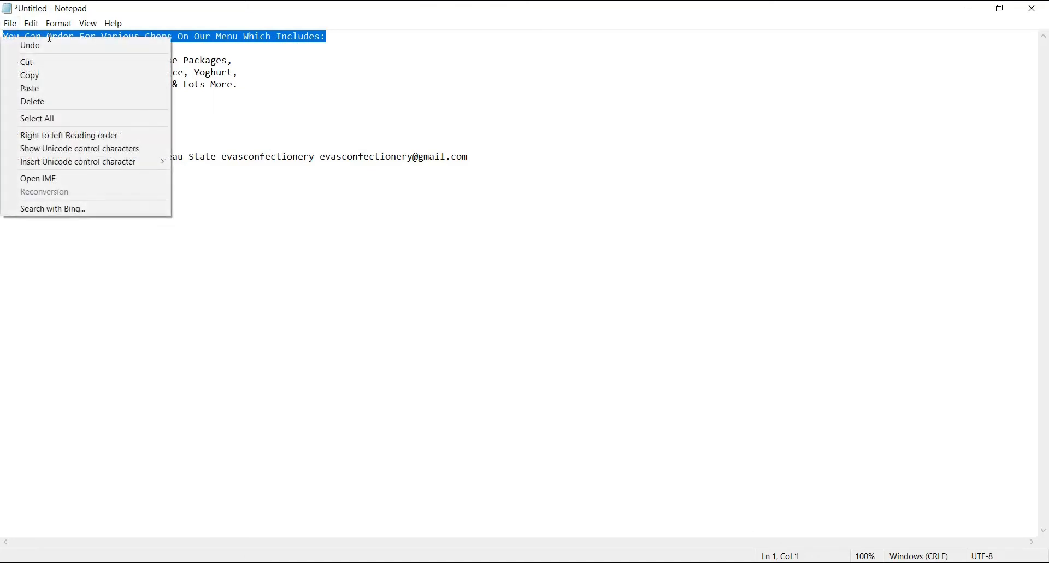
click(40, 75)
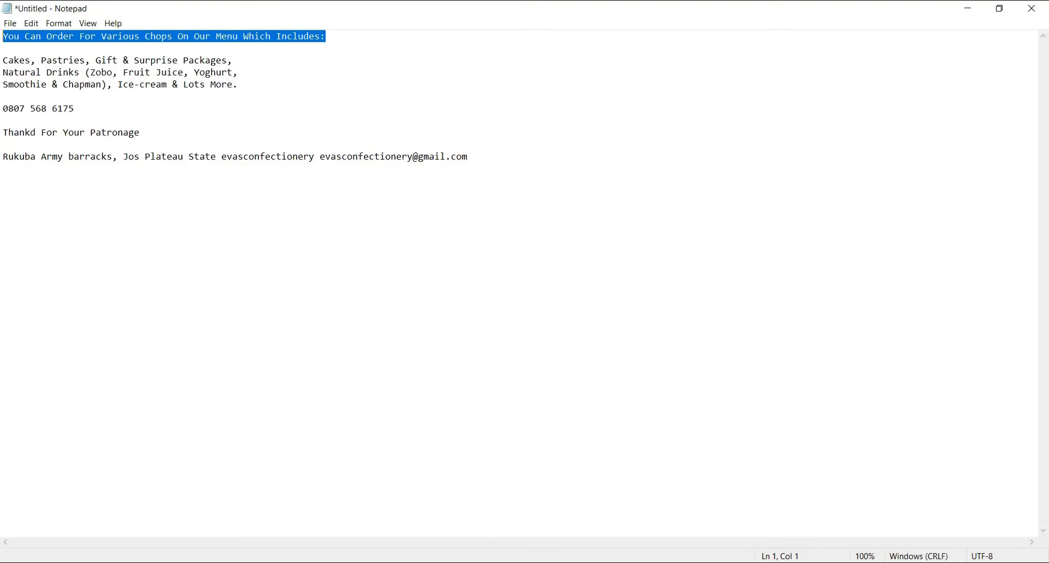
mouse_move(500, 560)
click(590, 514)
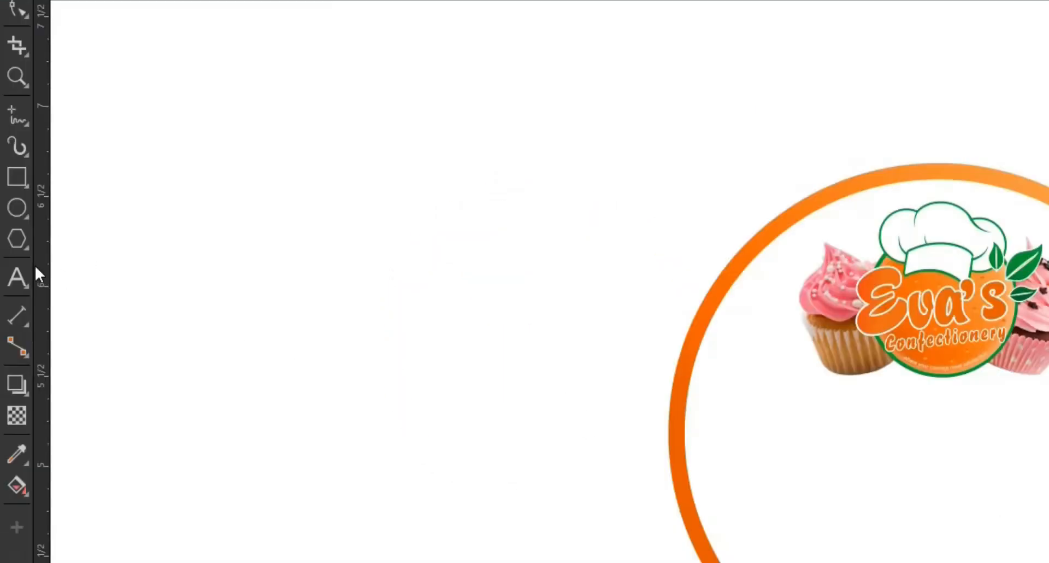
- Paste the copied order line as artistic text beside the circle and set its font size to 7 pt
click(22, 274)
click(322, 369)
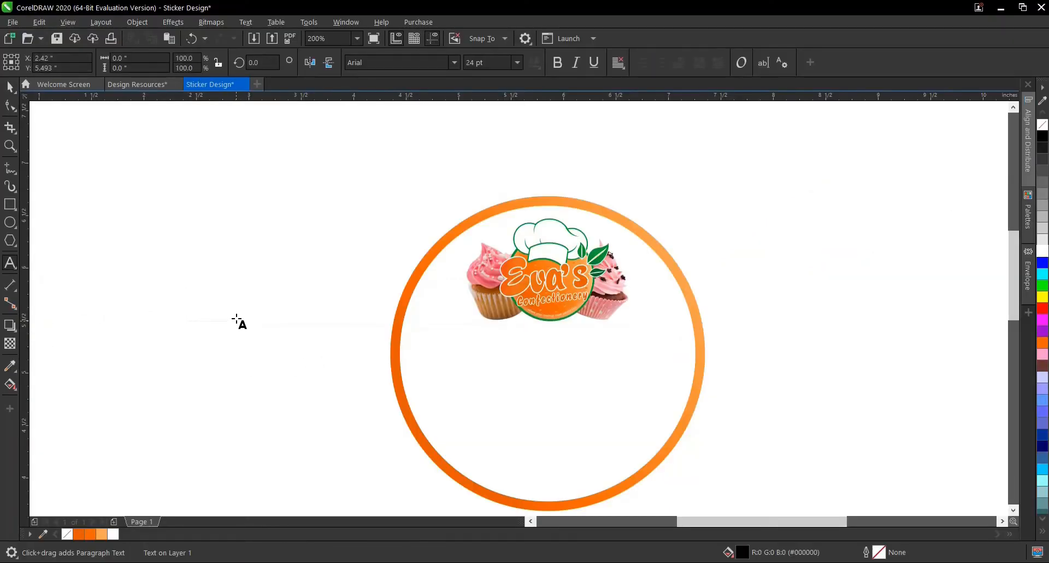
key(ctrl+v)
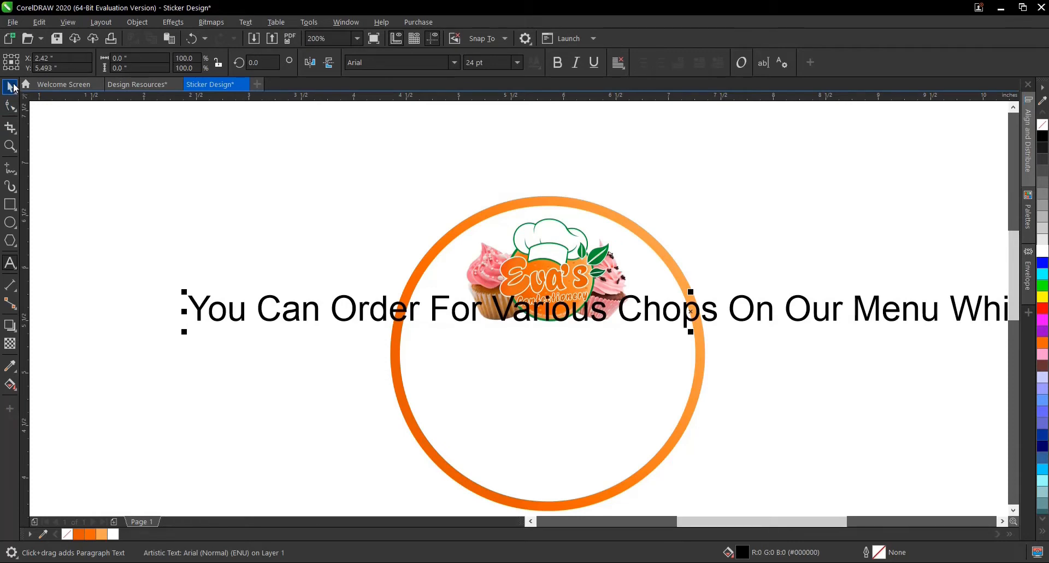
click(10, 86)
click(516, 64)
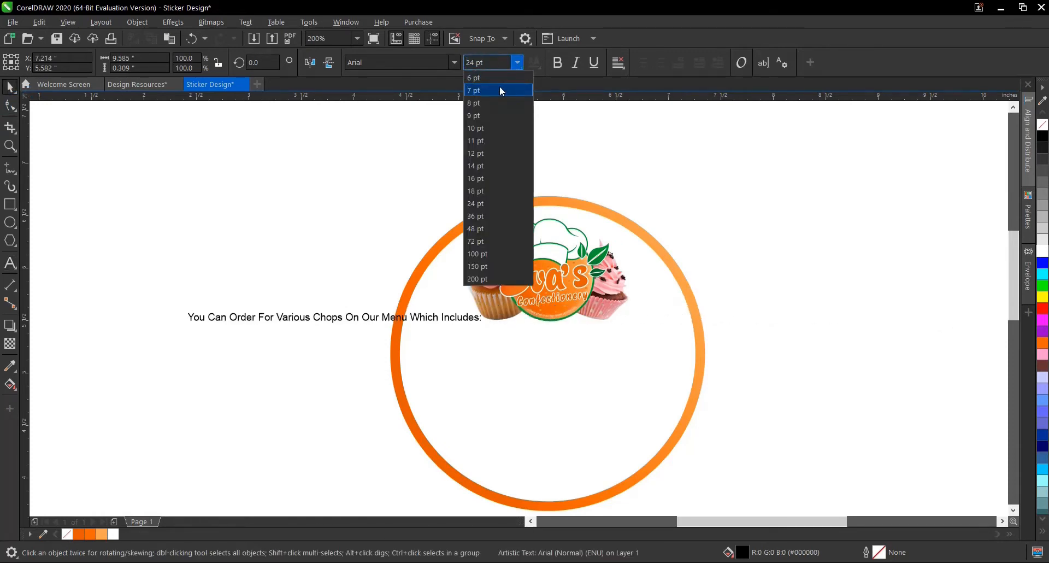
click(500, 90)
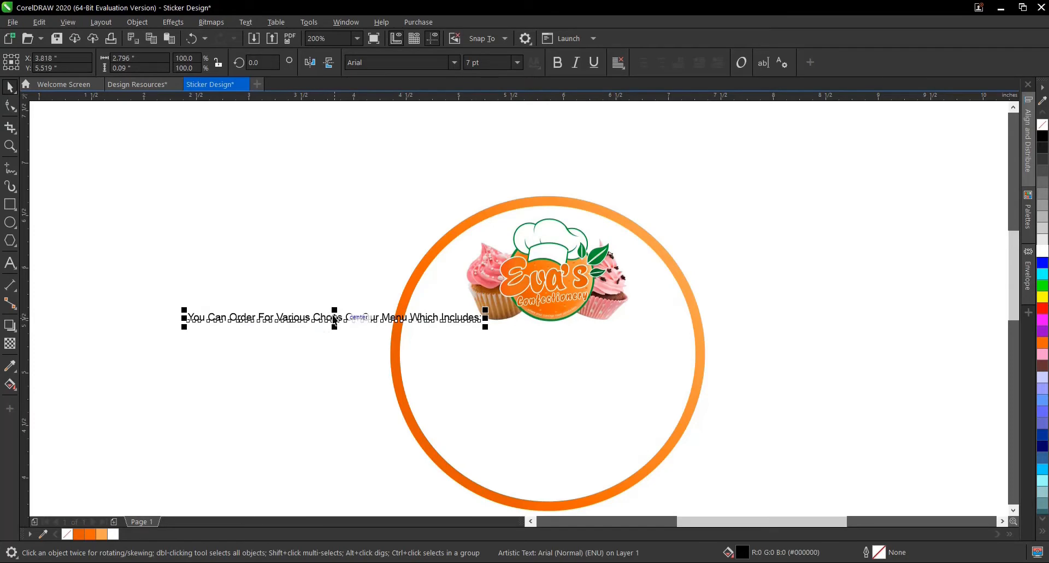
- Move the order line inside the white circle just below the logo, at about Y 5.29 inches, and deselect it
drag(333, 317, 550, 349)
scroll(549, 345, up, 2)
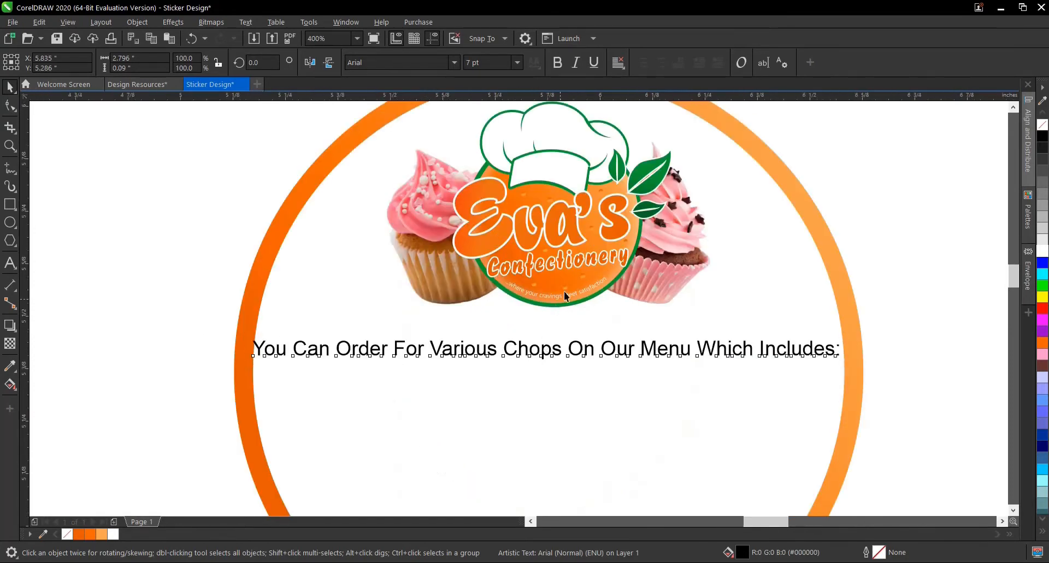
scroll(564, 291, up, 2)
click(566, 299)
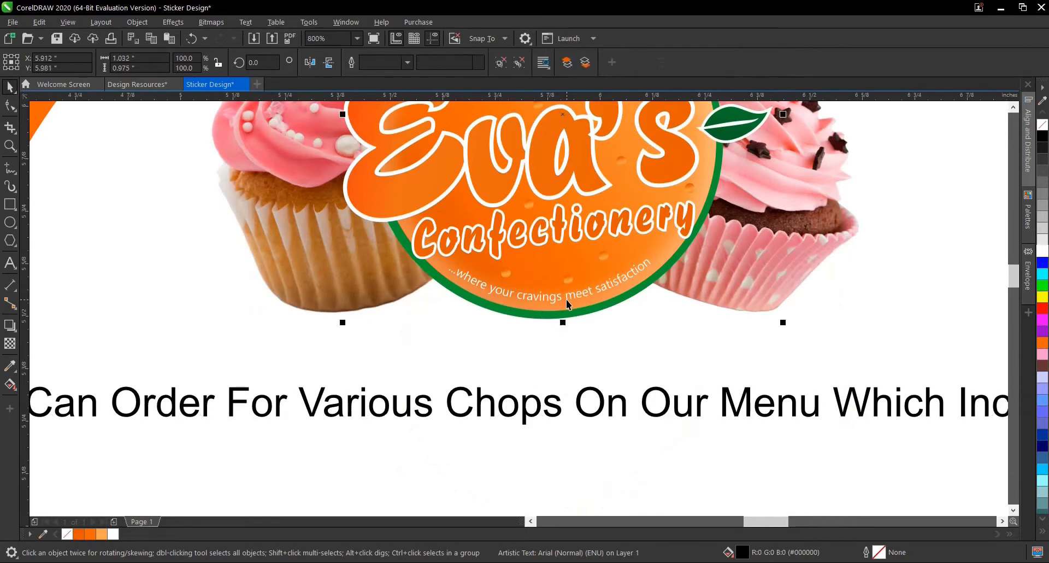
click(501, 63)
scroll(634, 339, down, 2)
click(221, 305)
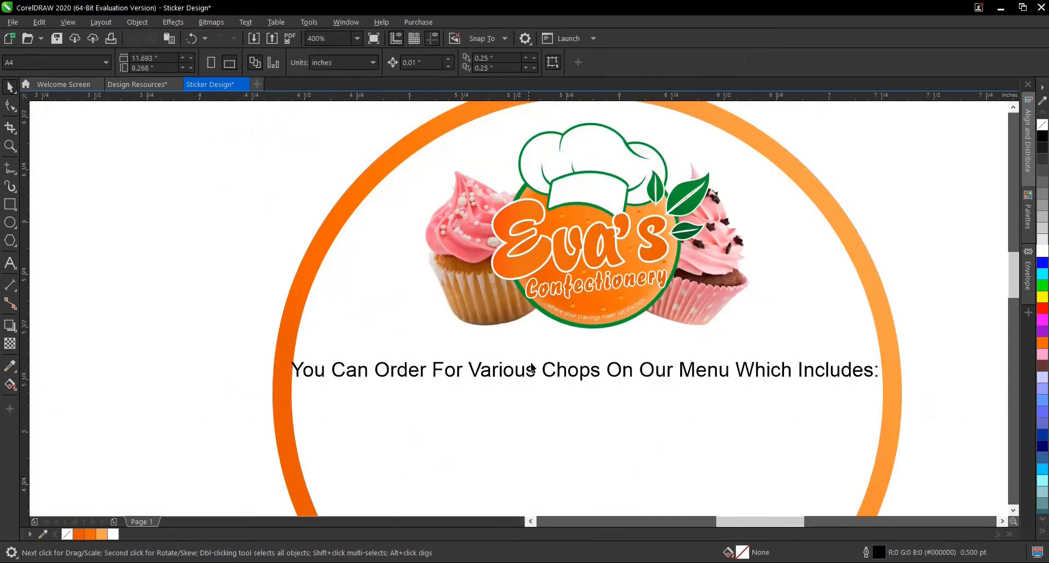
- Set the order line's font size to 6 pt and centre it horizontally in the white circle
click(533, 371)
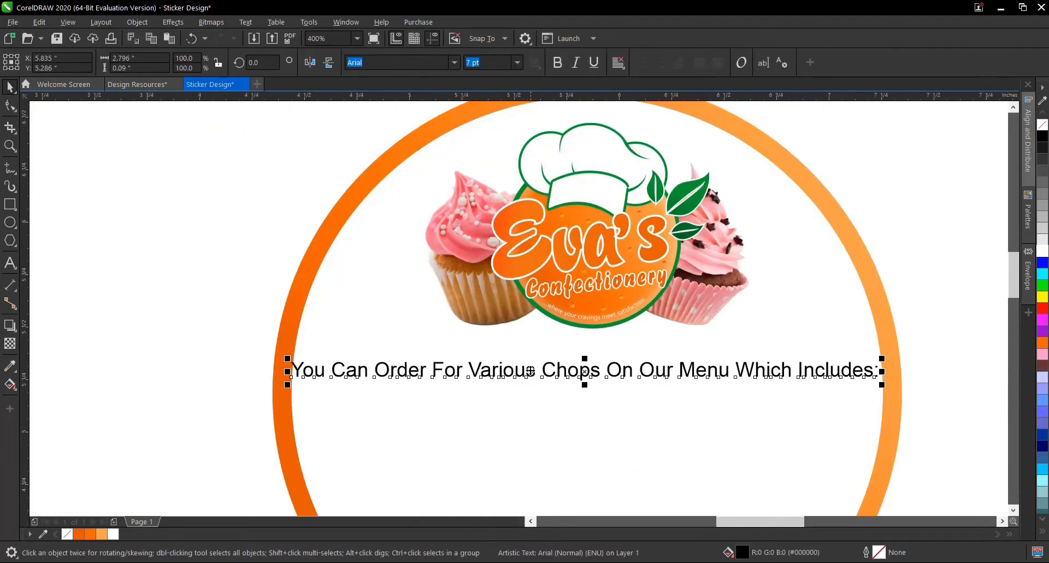
click(520, 62)
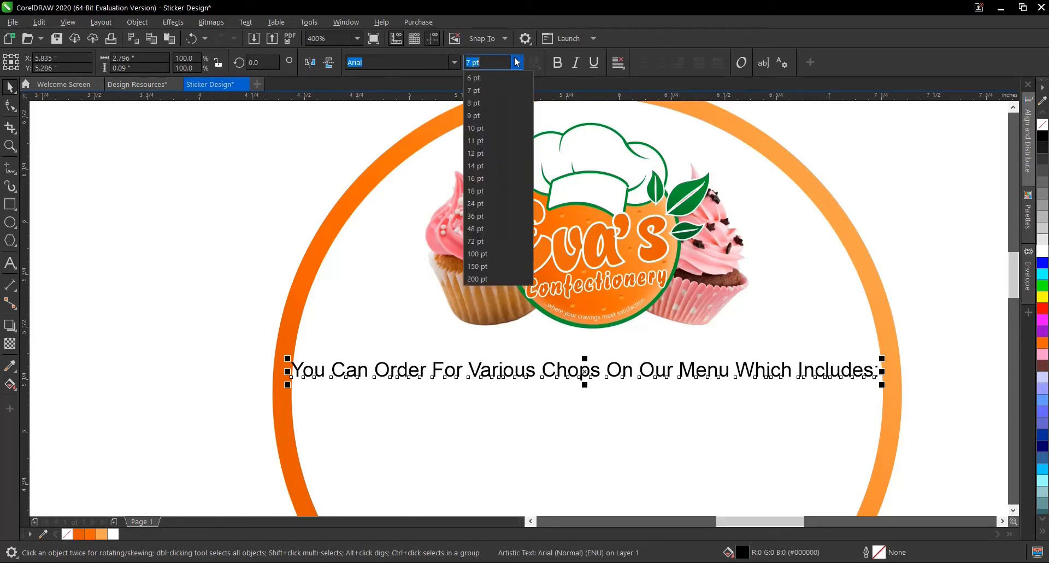
click(492, 78)
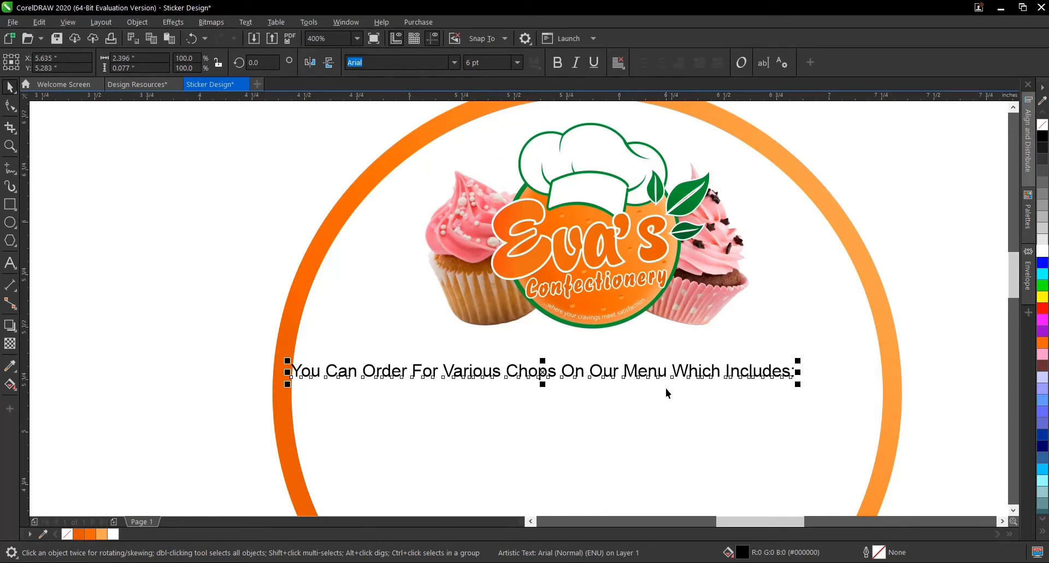
shift+click(670, 409)
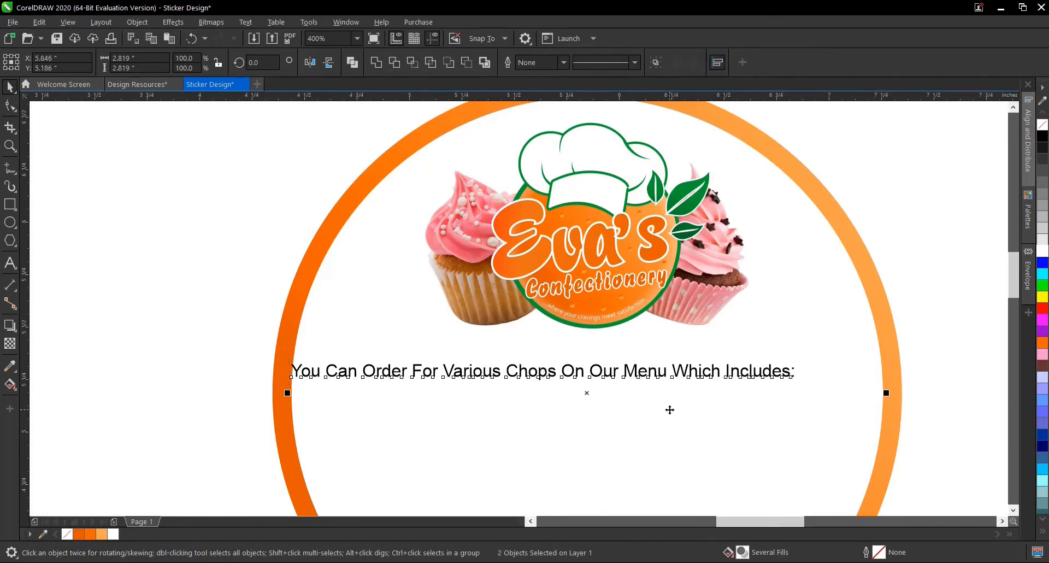
key(c)
click(257, 339)
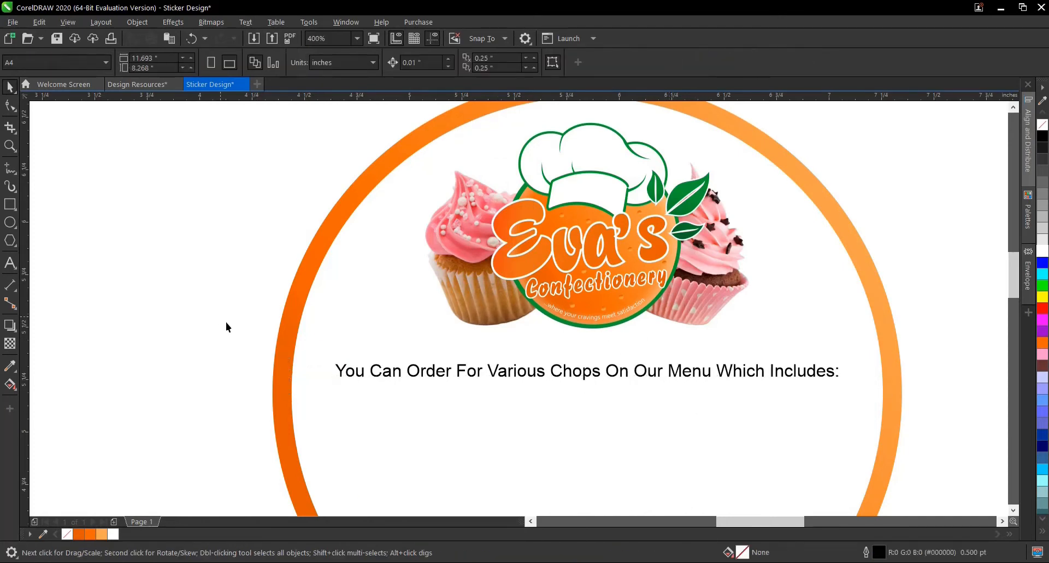
drag(227, 327, 790, 388)
click(631, 310)
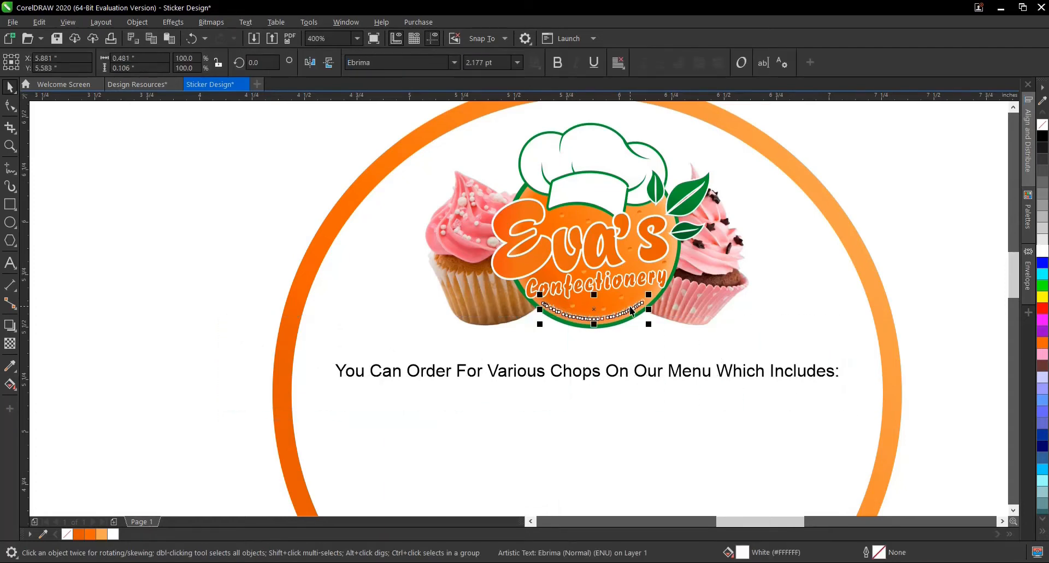
scroll(701, 370, down, 2)
scroll(700, 366, up, 2)
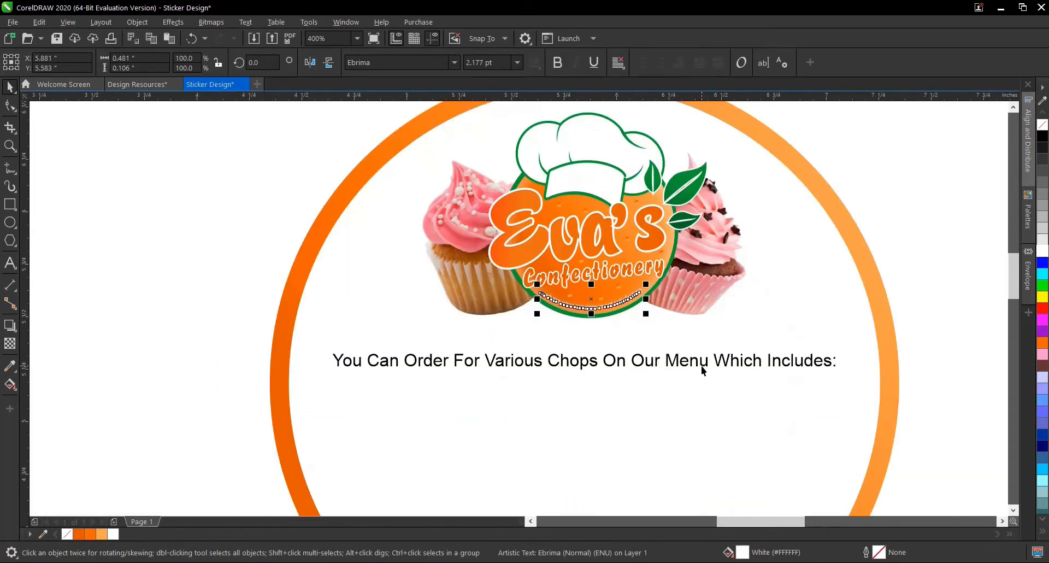
- Set the order line's font size to 5 pt and centre it horizontally in the white circle
click(701, 366)
scroll(700, 366, up, 2)
scroll(702, 364, down, 2)
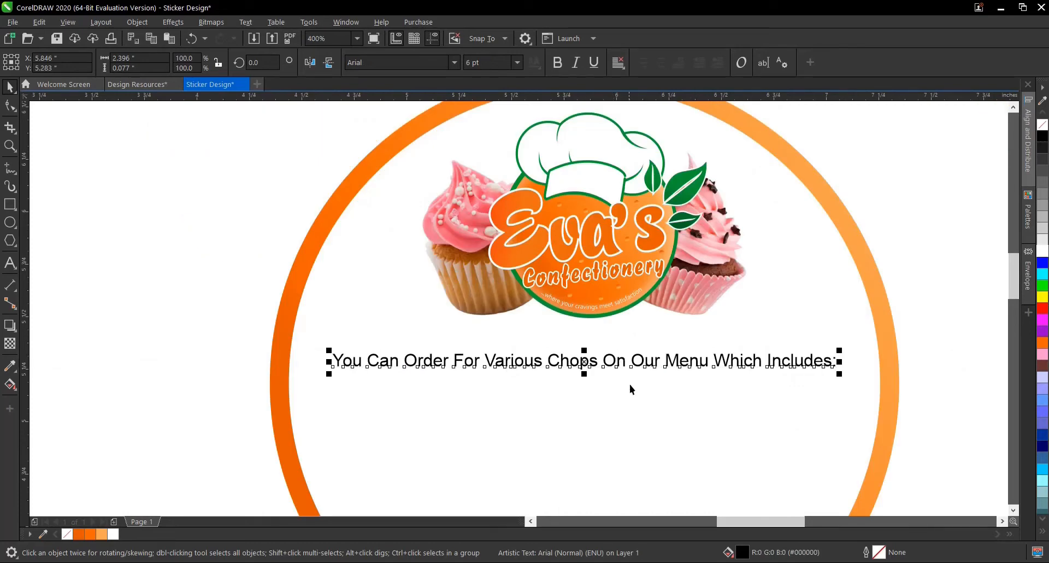
click(471, 63)
text(5)
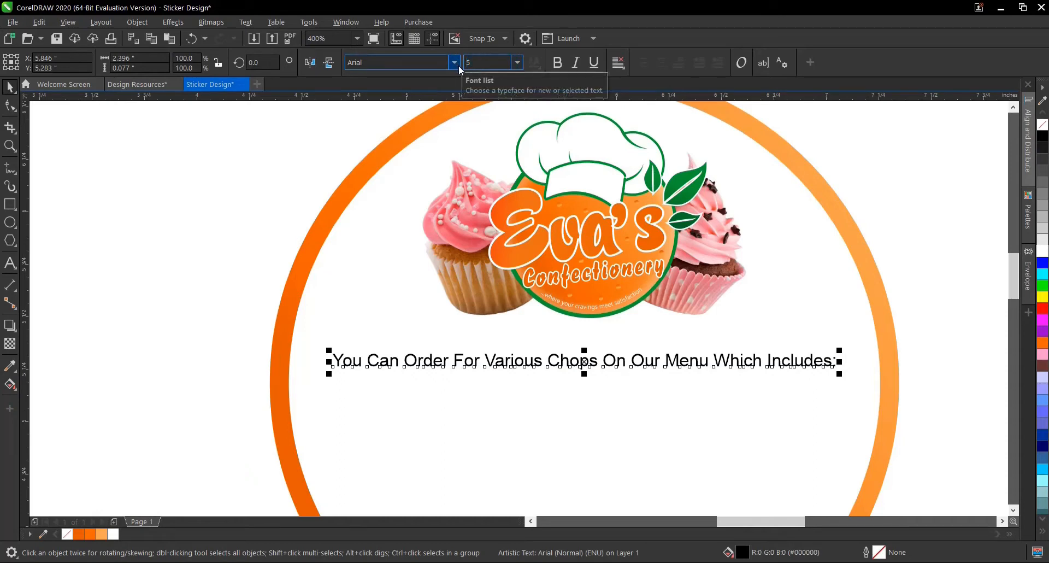
key(Return)
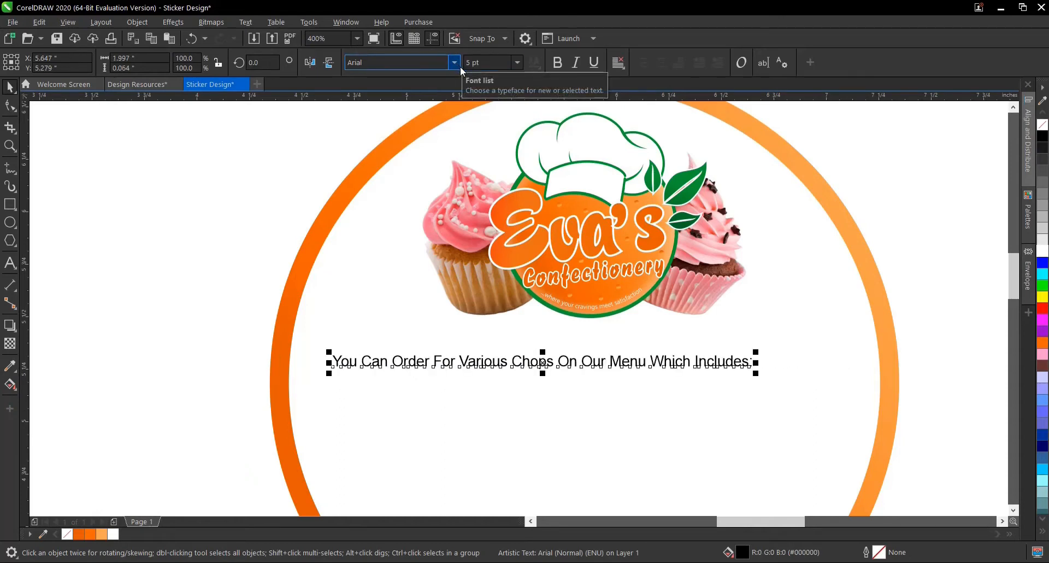
shift+click(683, 397)
key(c)
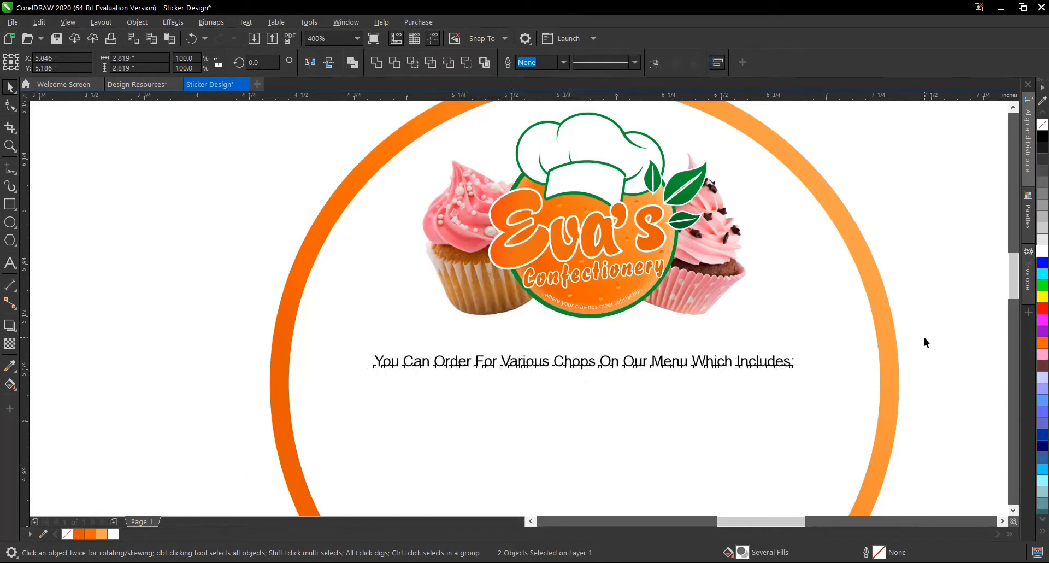
- Select only the order line and move it straight up closer to the logo, to about Y 5.35 inches
drag(924, 337, 657, 372)
drag(316, 420, 317, 418)
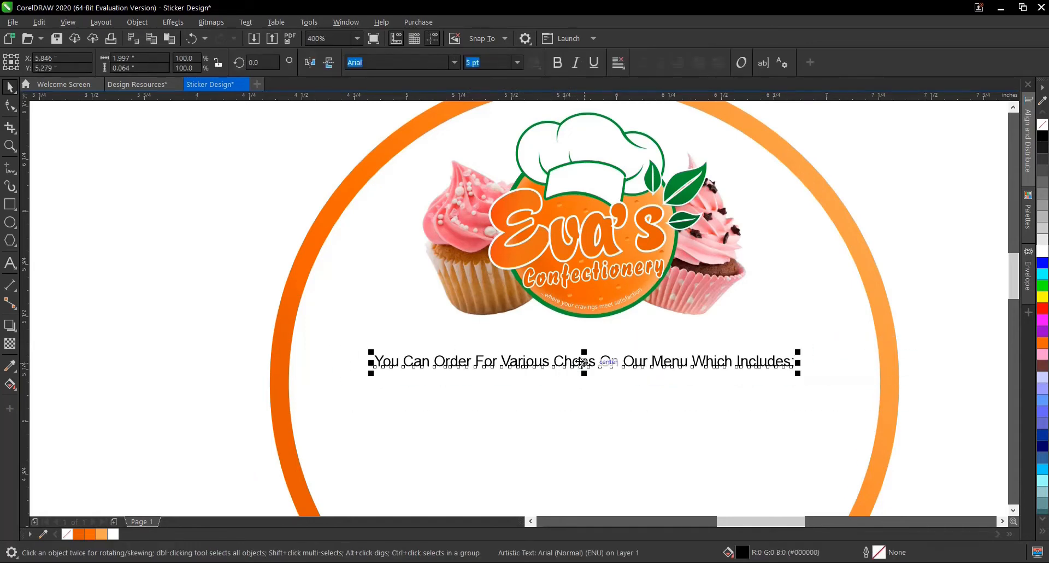
drag(583, 363, 586, 348)
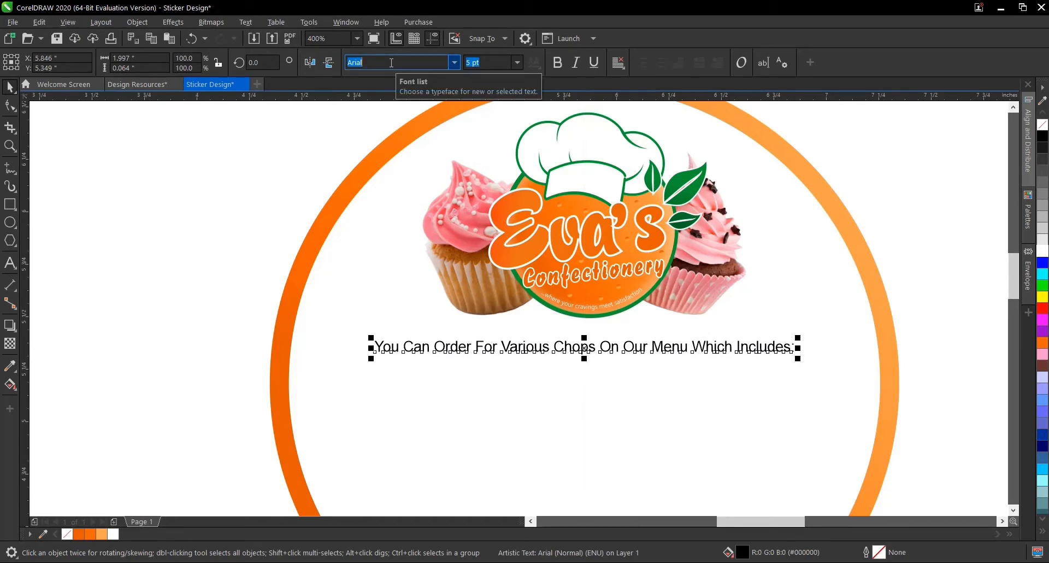
- Change the order line's font to Poppins SemiBold
text(Poppins)
key(Return)
click(455, 63)
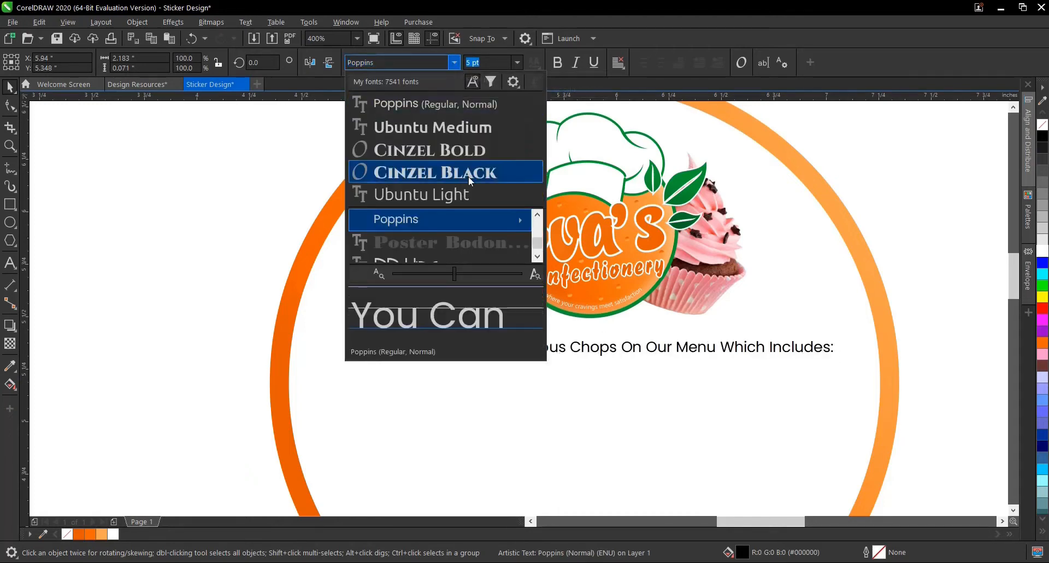
mouse_move(471, 221)
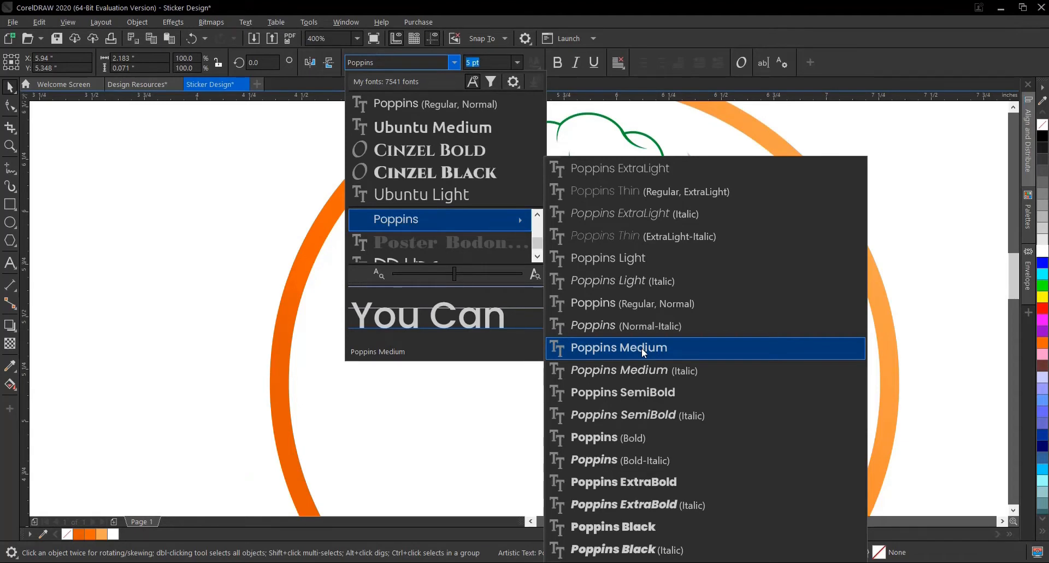
click(643, 394)
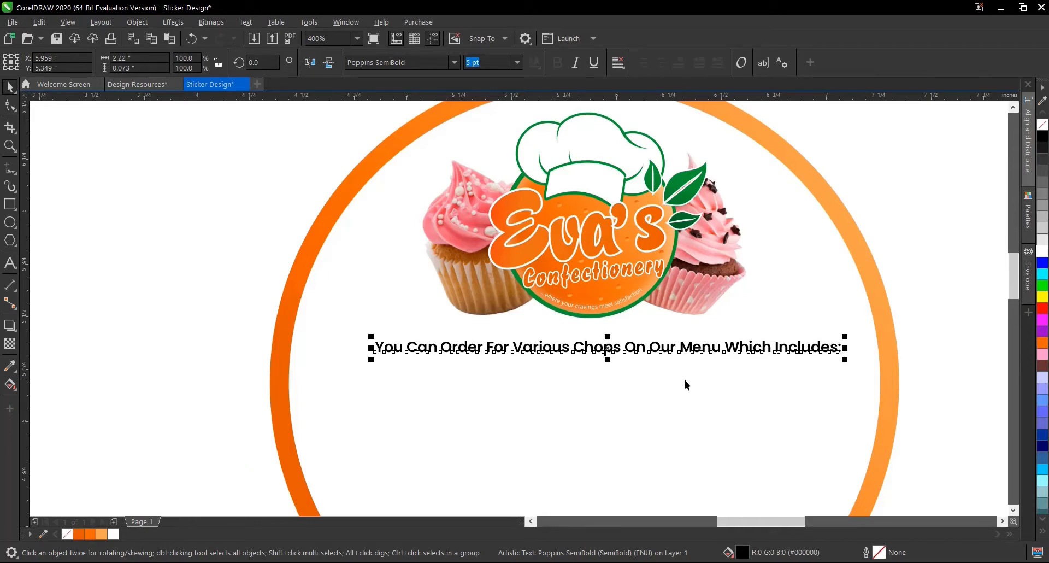
- Re-centre the Poppins SemiBold order line horizontally in the white circle and deselect it
scroll(686, 380, down, 2)
scroll(730, 350, up, 2)
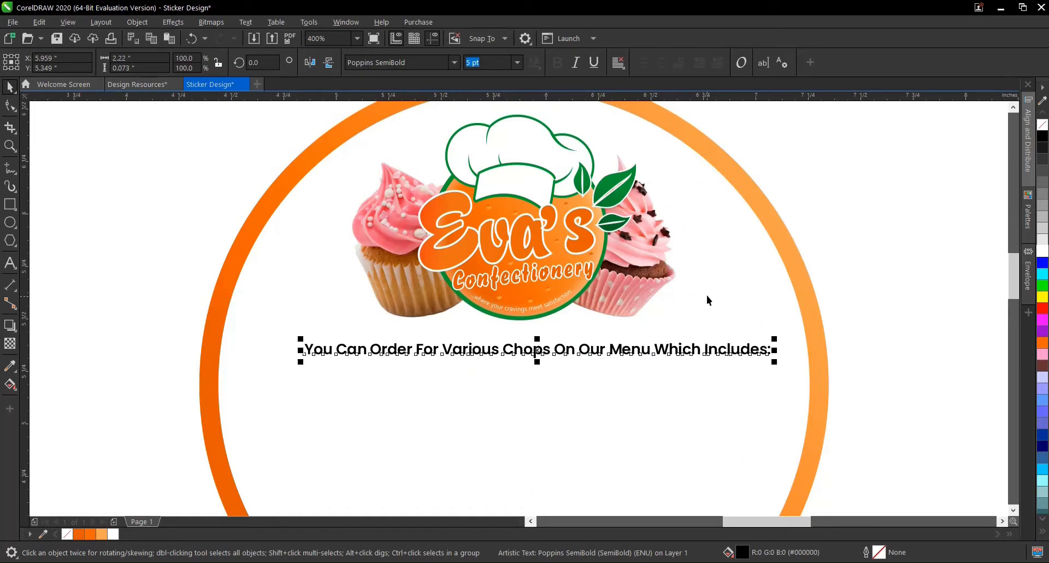
shift+click(713, 279)
key(c)
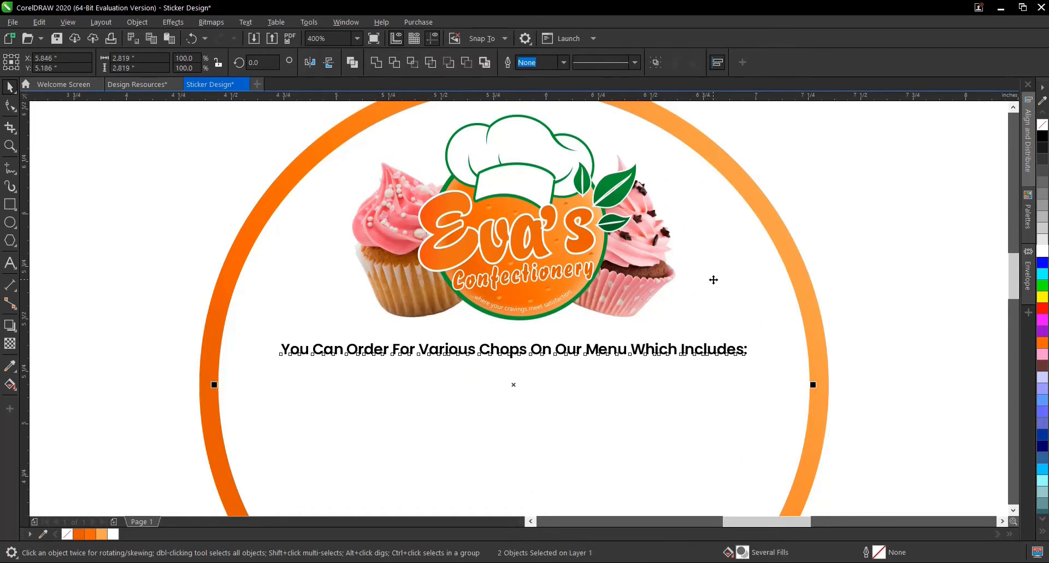
click(684, 308)
scroll(686, 336, down, 2)
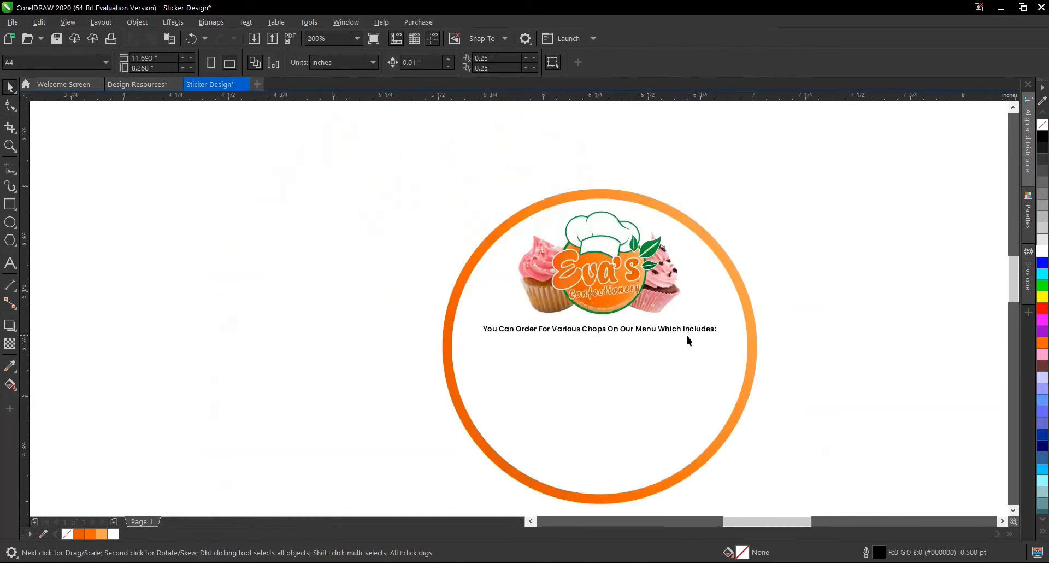
scroll(683, 328, up, 2)
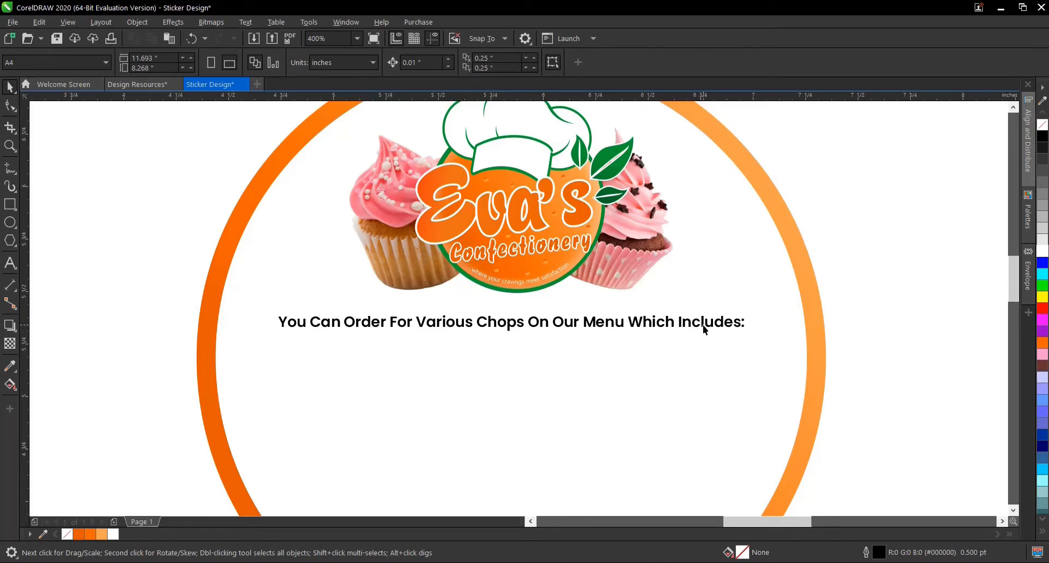
click(701, 327)
click(839, 270)
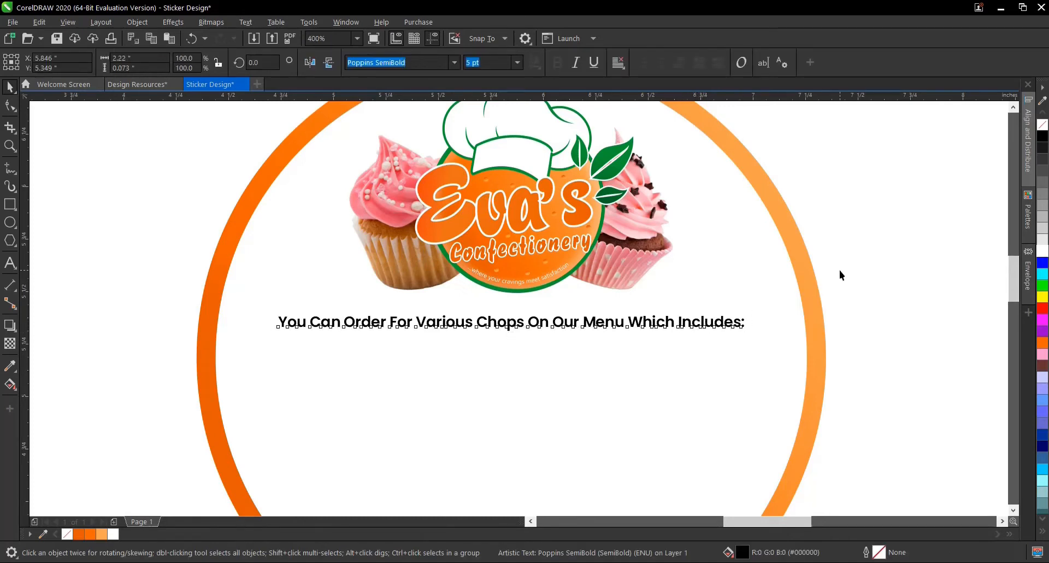
- Draw a straight horizontal Bézier line about 1.05 inches long just below the order line
click(11, 168)
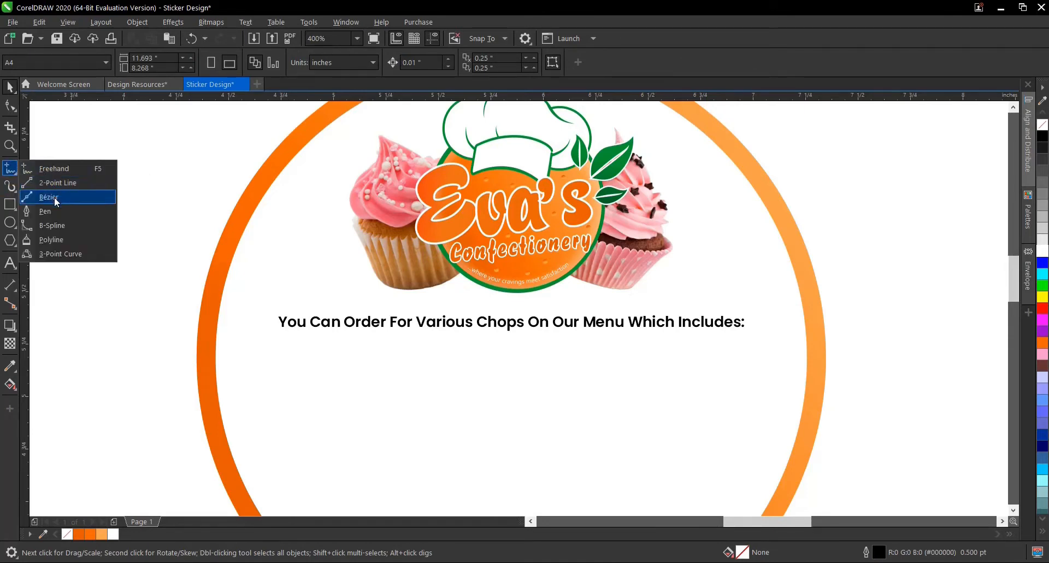
click(83, 140)
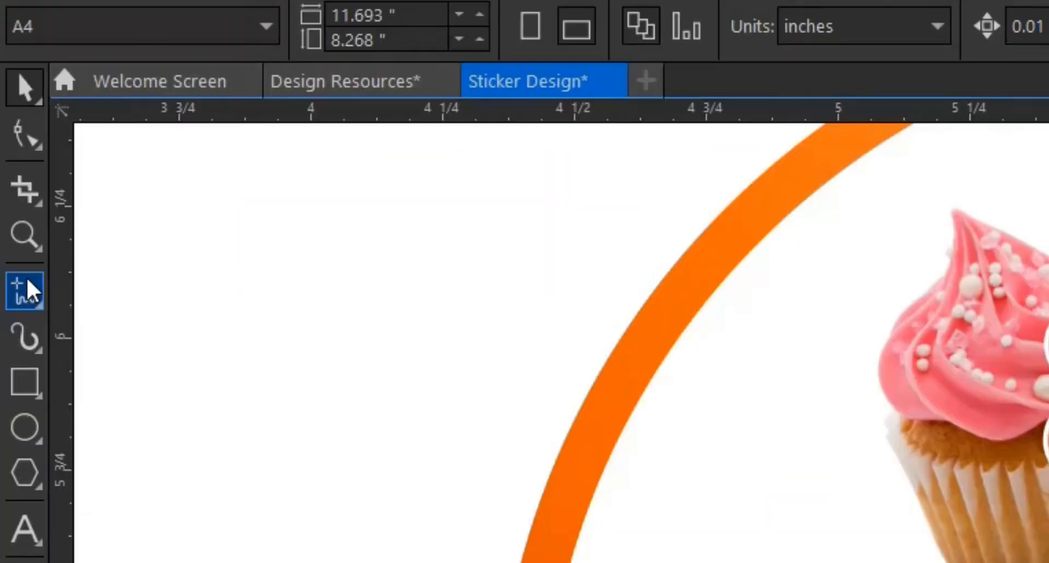
click(26, 279)
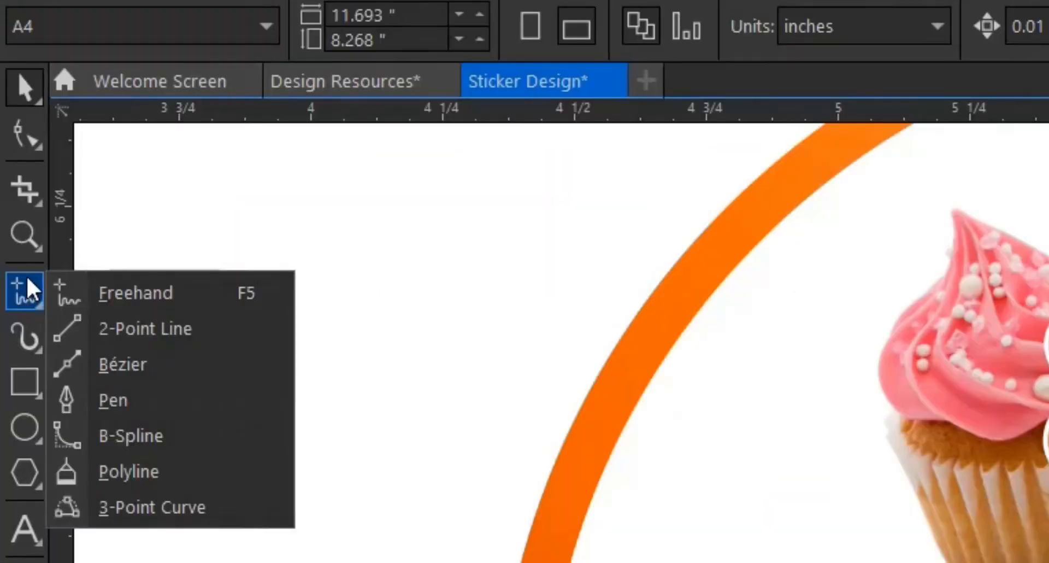
click(140, 359)
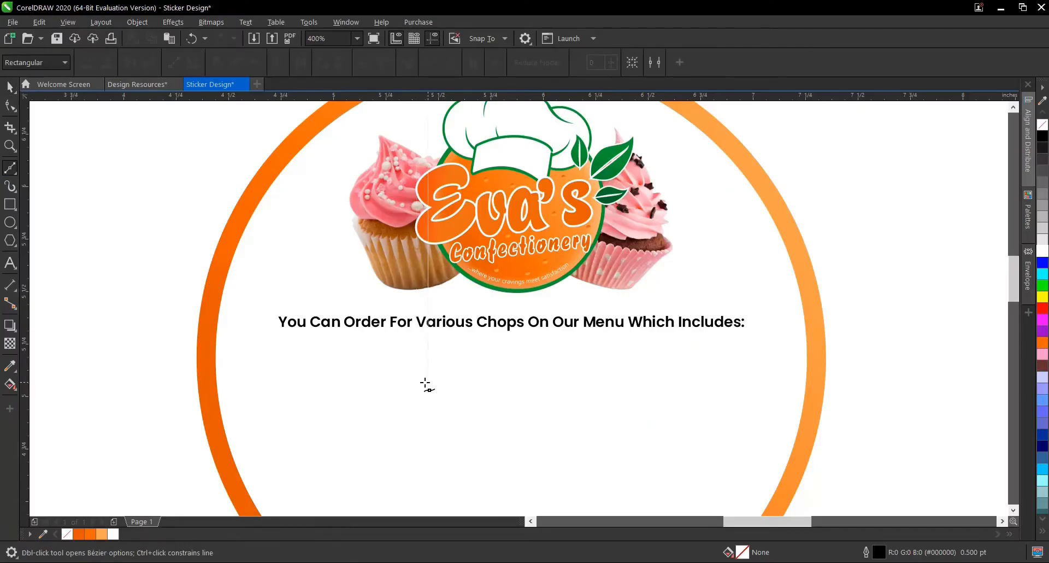
drag(447, 353, 508, 354)
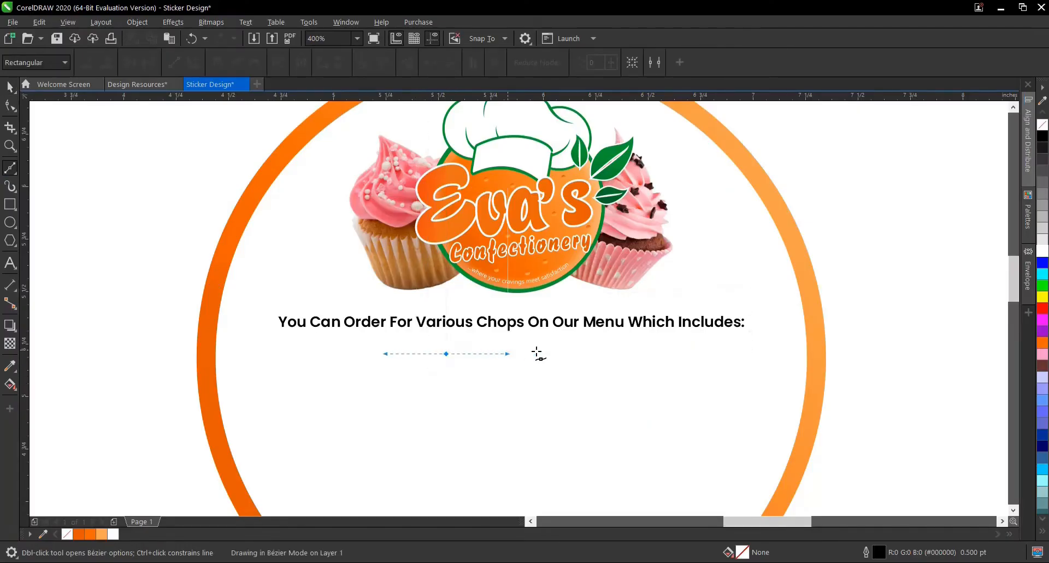
click(667, 355)
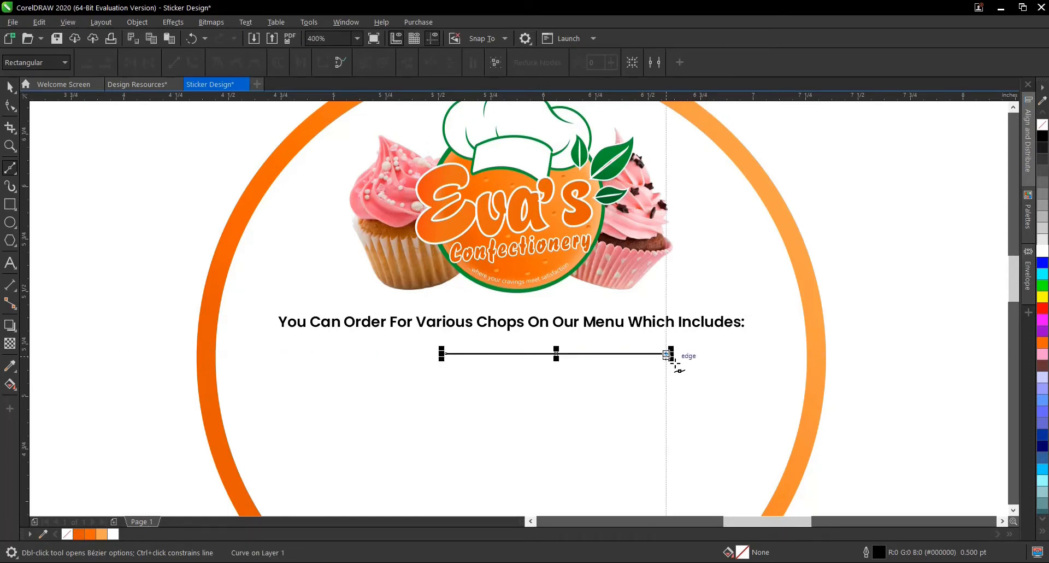
key(space)
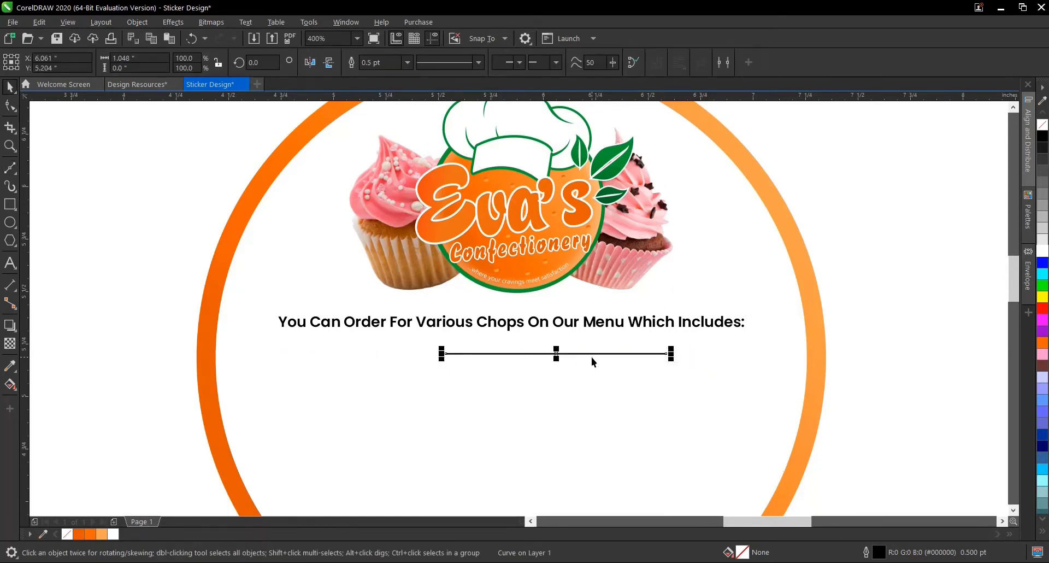
- Centre the short horizontal line below the order text horizontally in the white circle and deselect it
shift+click(707, 347)
key(c)
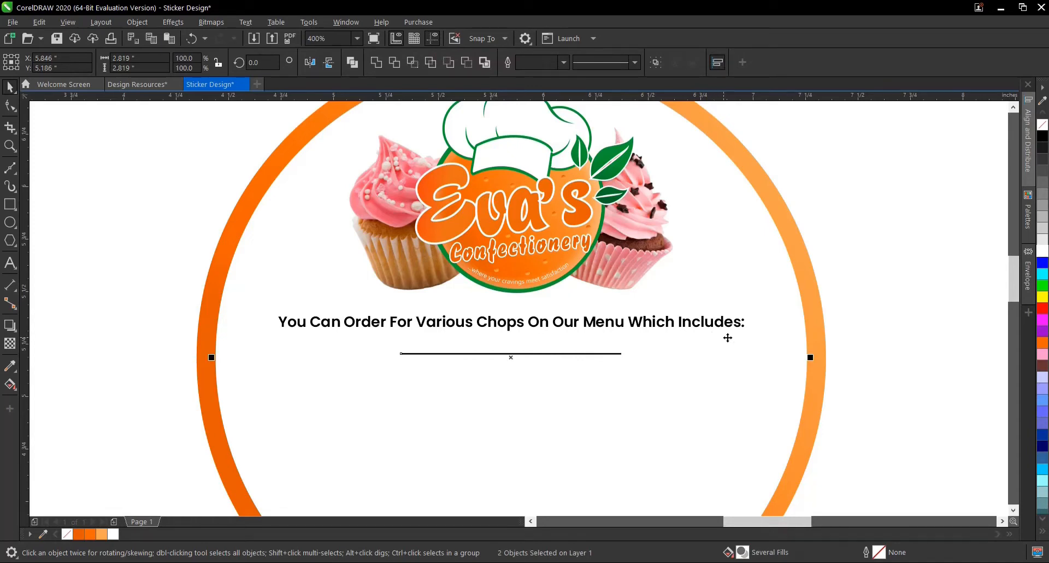
drag(891, 290, 453, 371)
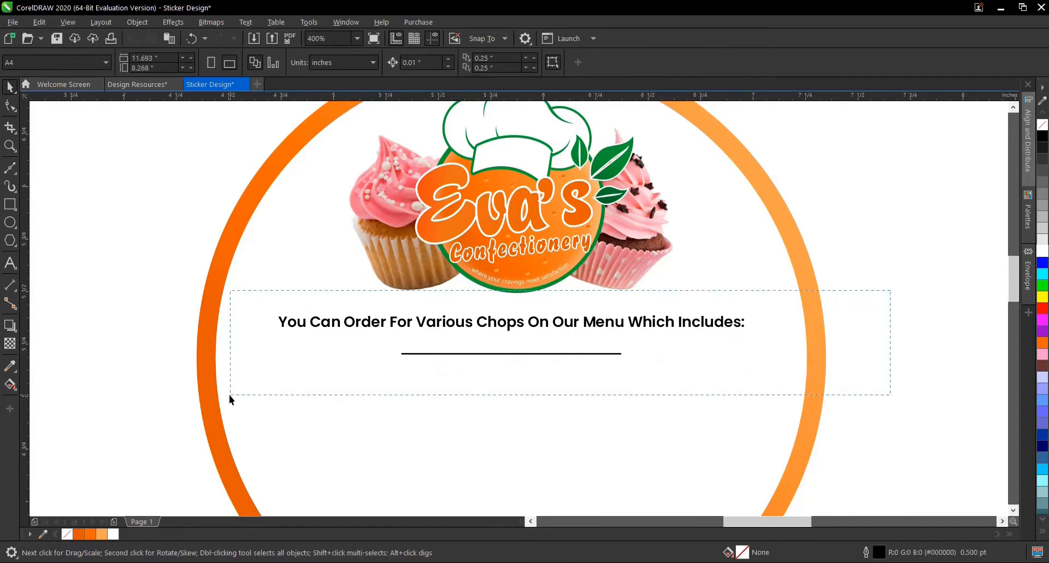
drag(230, 399, 229, 399)
click(901, 343)
- Move the line up to about Y 5.26 inches and lengthen it evenly from its centre to about 1.39 inches
click(561, 353)
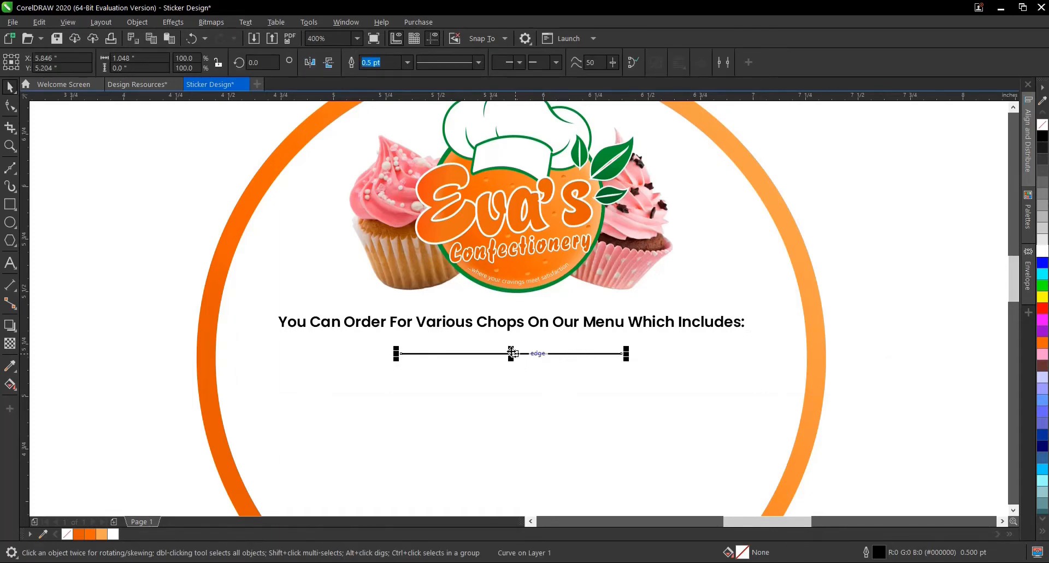
drag(512, 353, 514, 343)
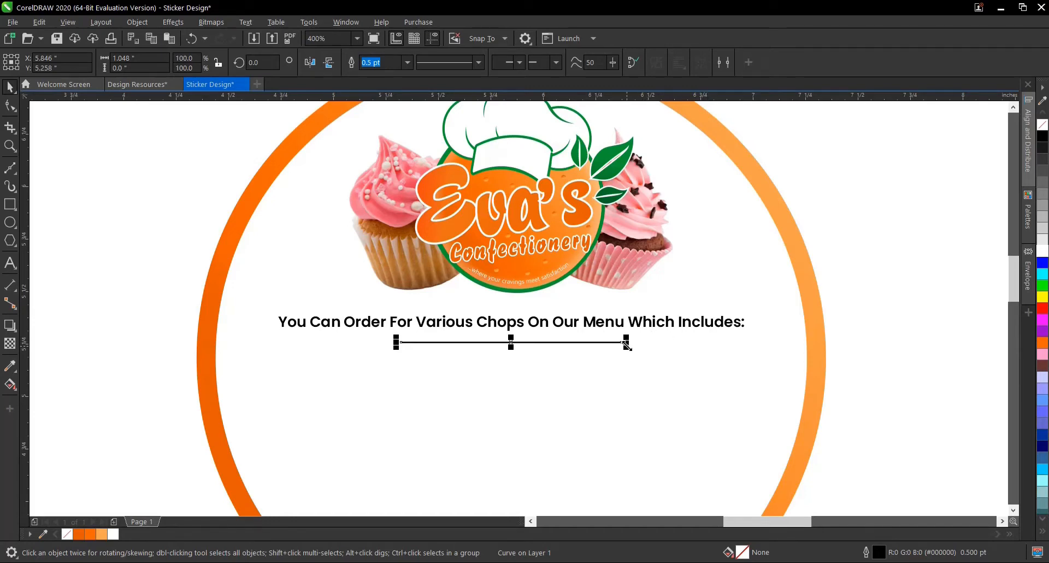
drag(627, 344, 663, 344)
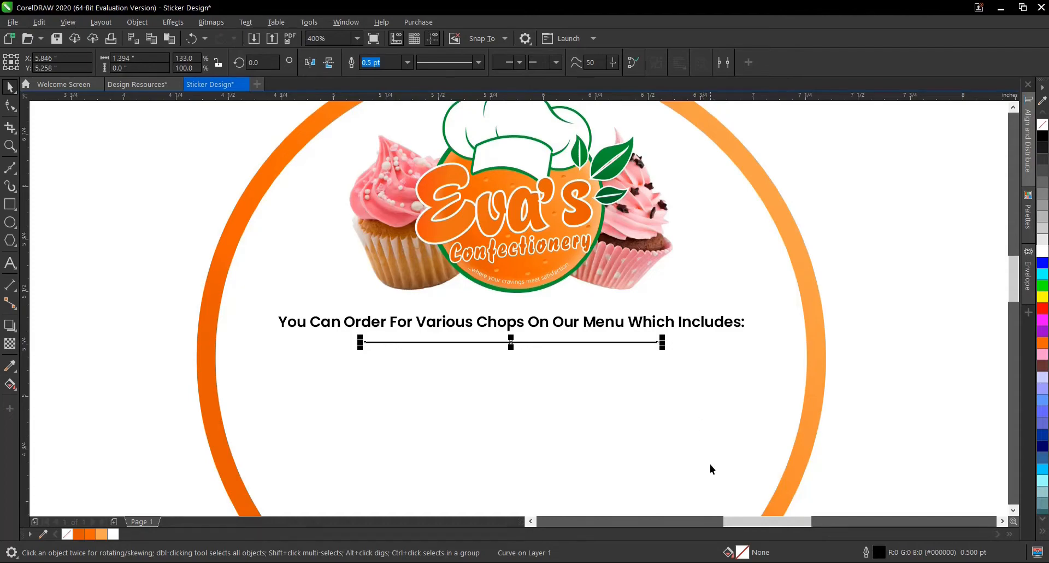
- Switch to Notepad and copy the three-line menu list from "Cakes, Pastries" to "Ice-cream & Lots More."
scroll(663, 376, down, 2)
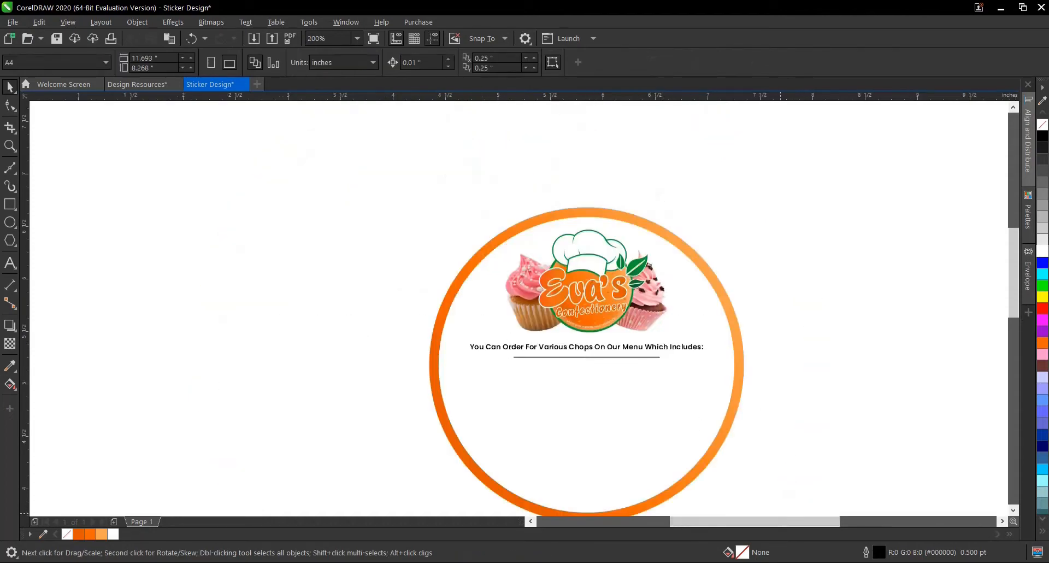
key(alt+Tab)
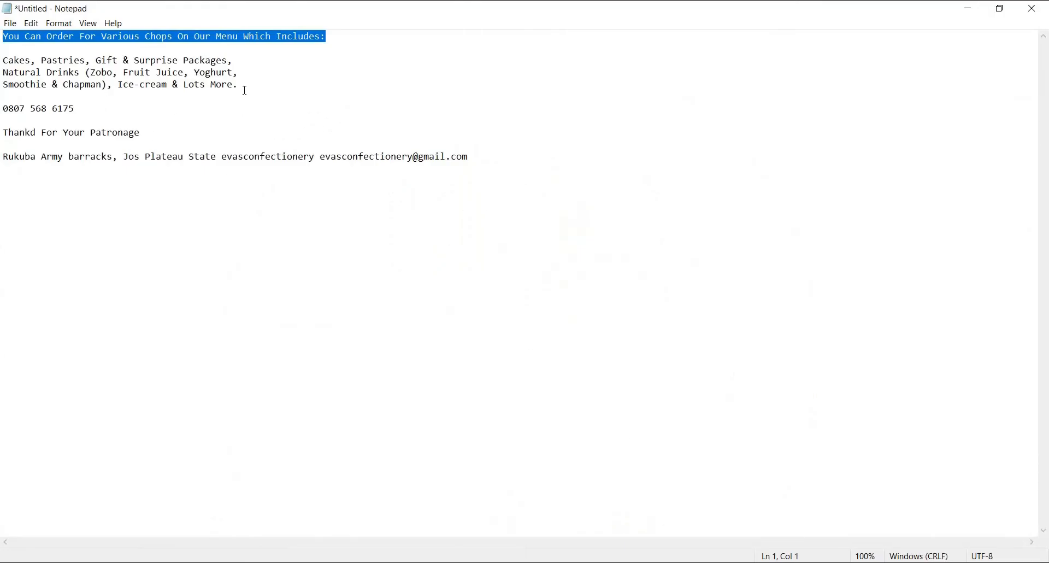
drag(243, 87, 4, 61)
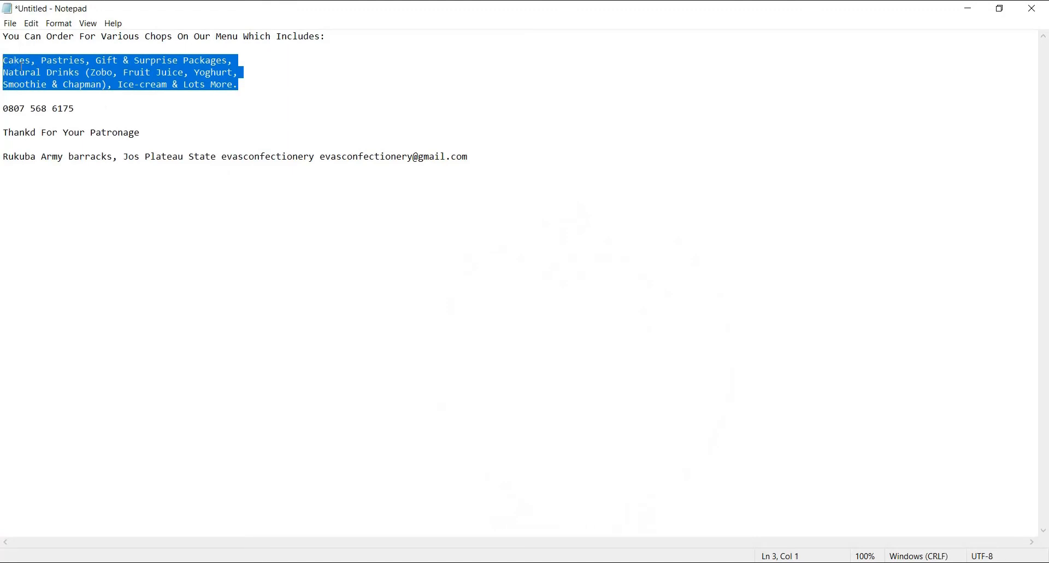
right_click(22, 65)
click(26, 103)
- Switch back to the Sticker Design document in CorelDRAW and paste the menu list as artistic text beginning beside the ring
click(489, 562)
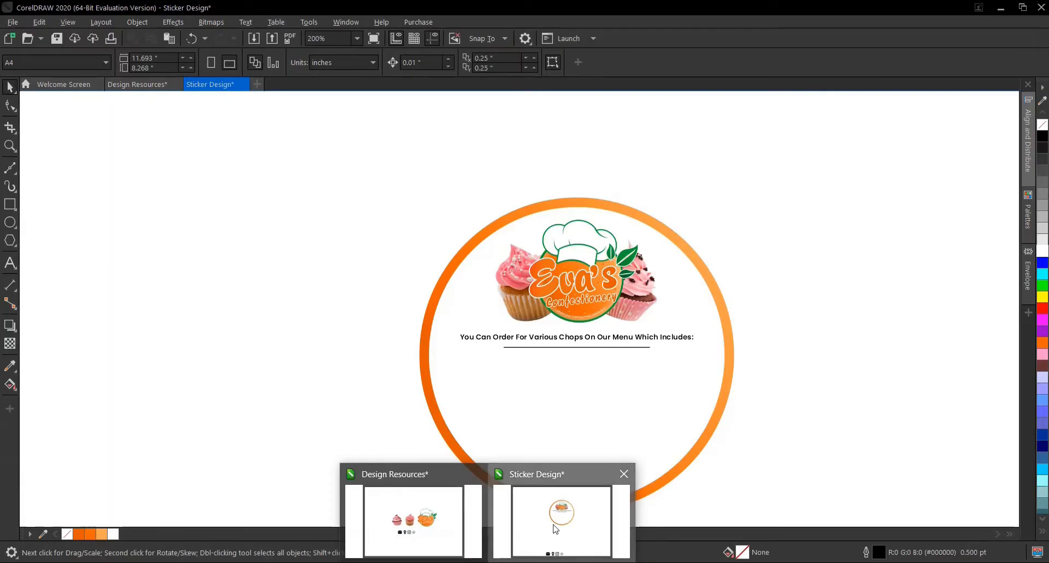
click(556, 528)
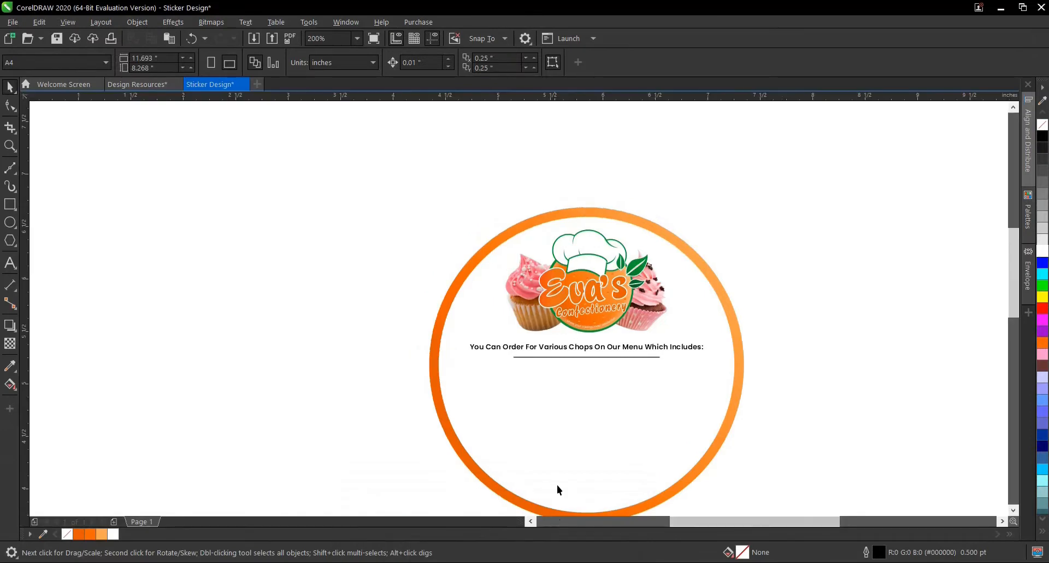
click(10, 263)
click(326, 354)
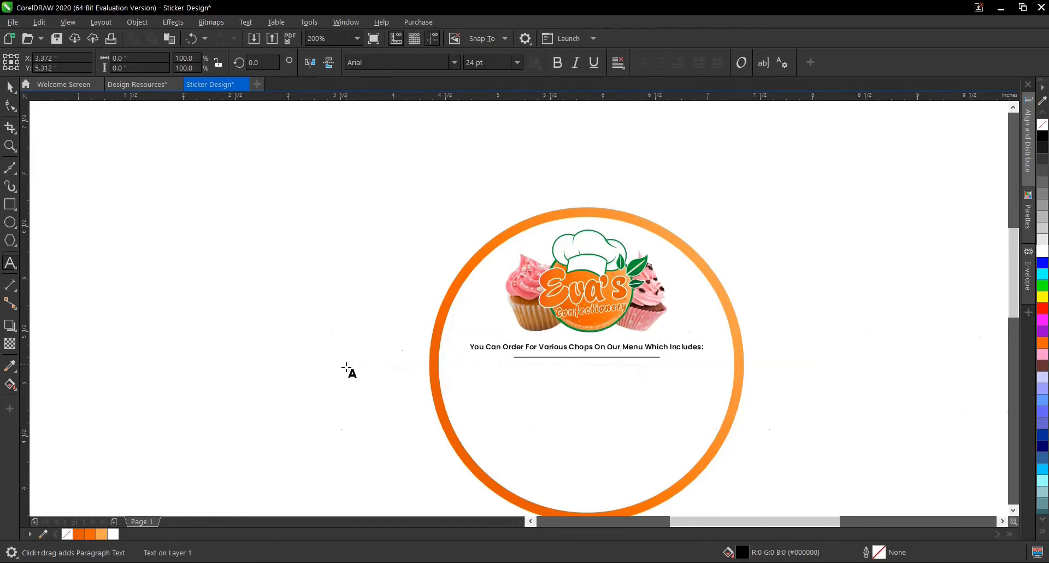
key(ctrl+v)
click(9, 87)
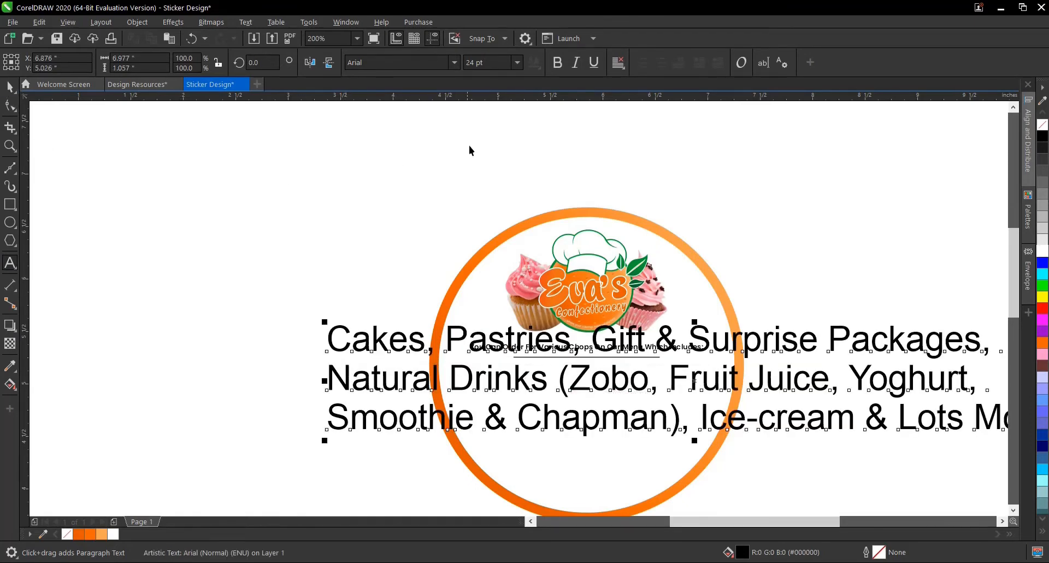
- Set the menu list's font size to 7 pt and move it inside the circle below the horizontal line
click(517, 63)
click(523, 77)
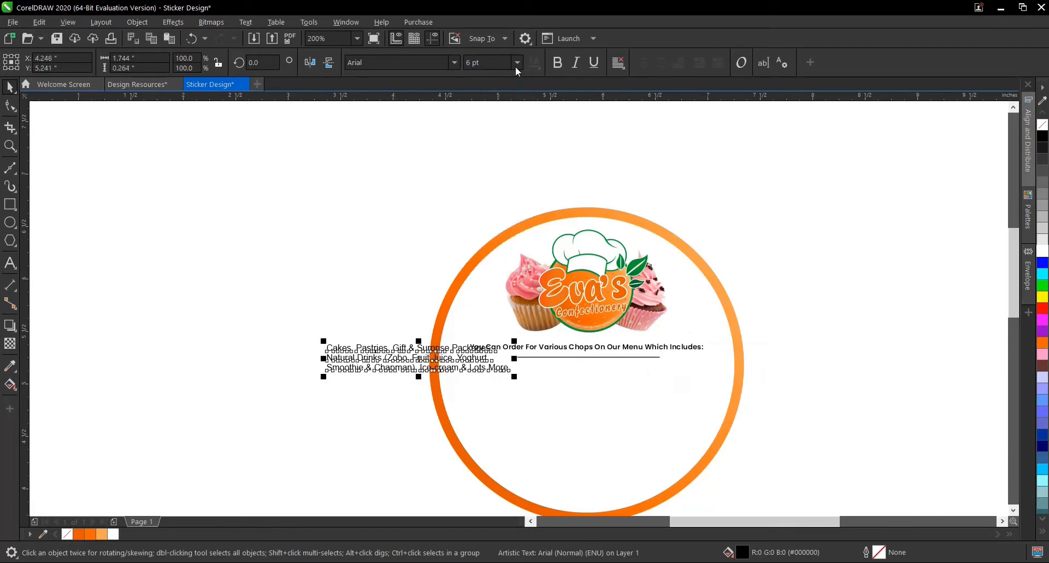
click(519, 62)
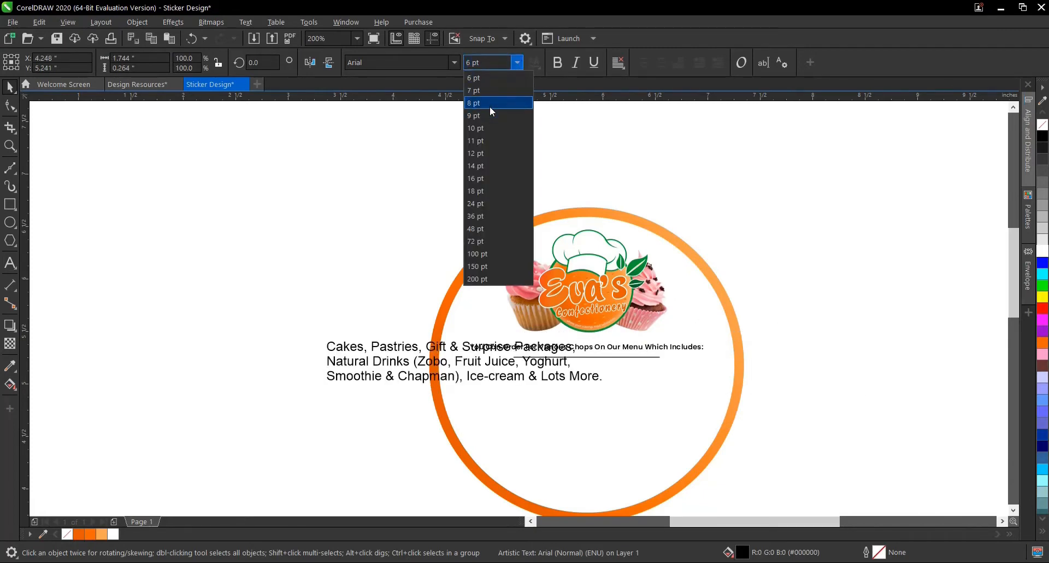
click(490, 90)
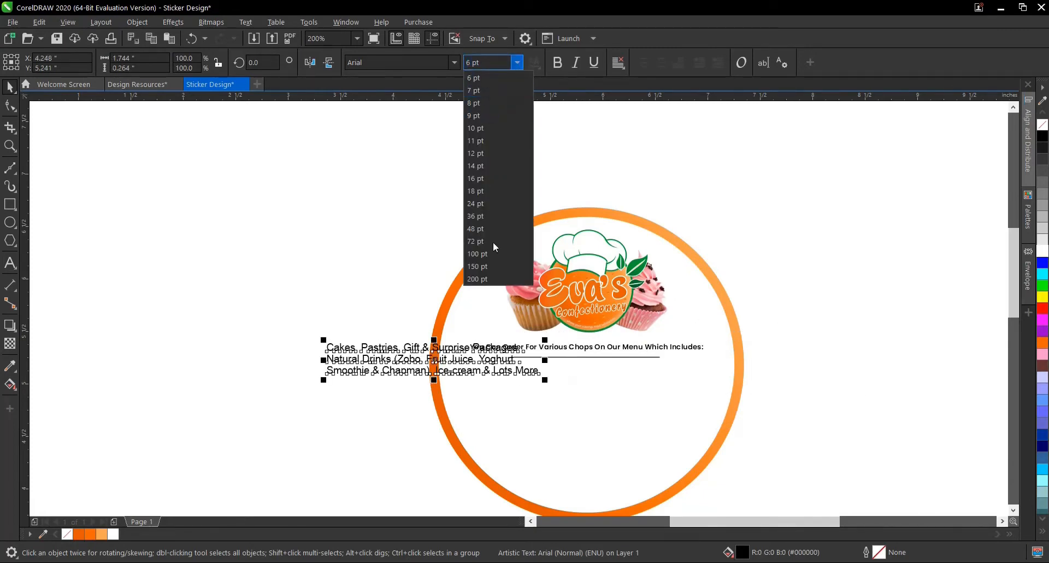
drag(428, 358, 581, 391)
scroll(581, 391, up, 2)
scroll(580, 387, down, 1)
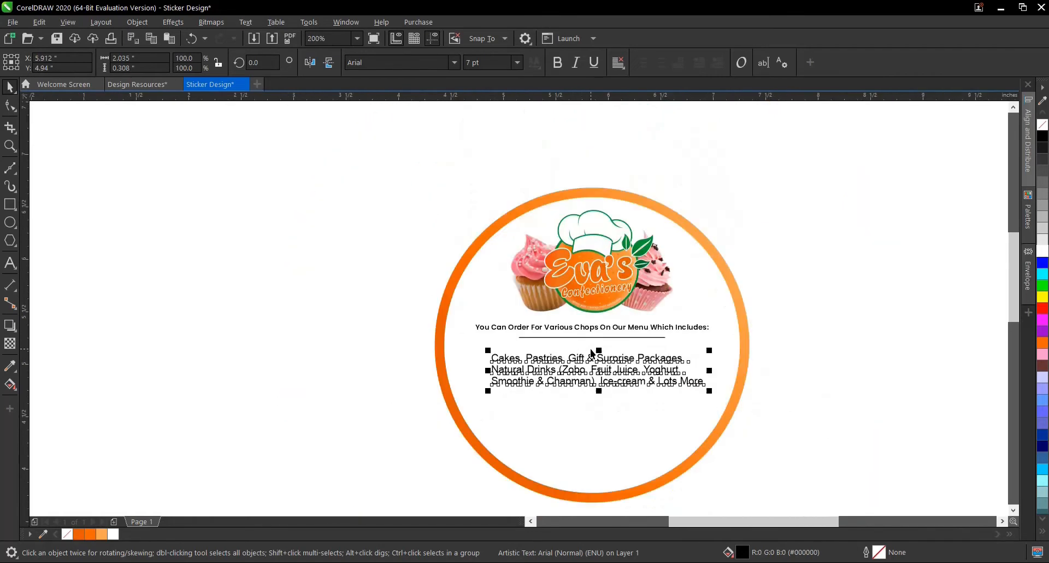
- Change the menu list's font to Poppins SemiBold
scroll(592, 353, up, 1)
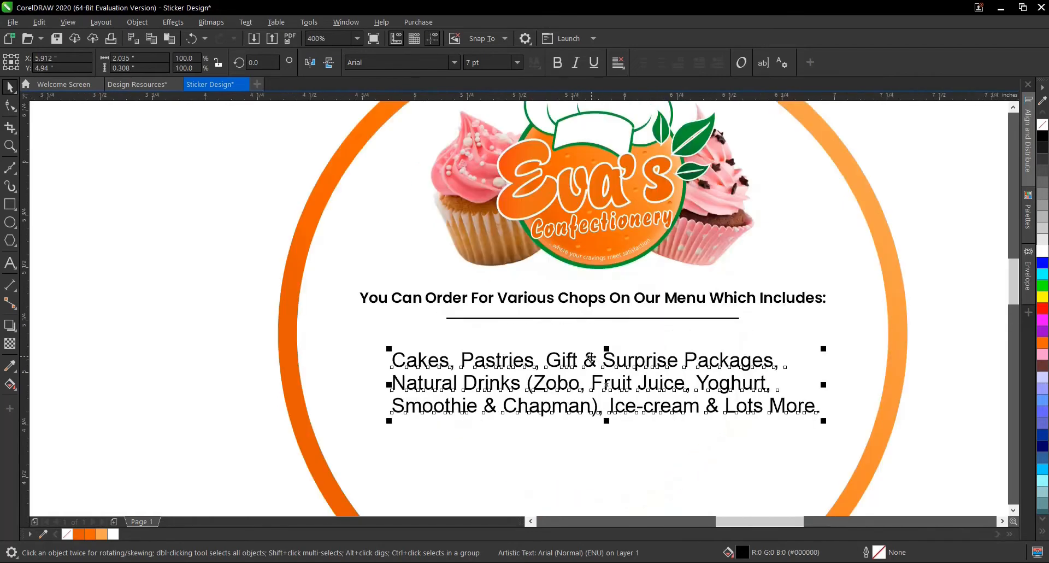
click(454, 62)
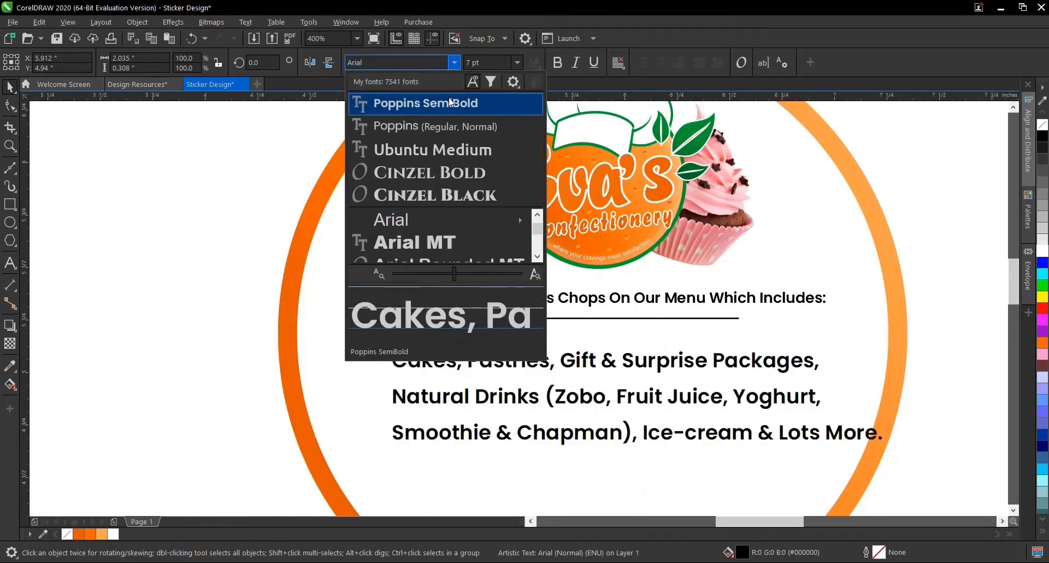
click(450, 102)
- Set the menu list's text alignment to Center
scroll(628, 379, down, 1)
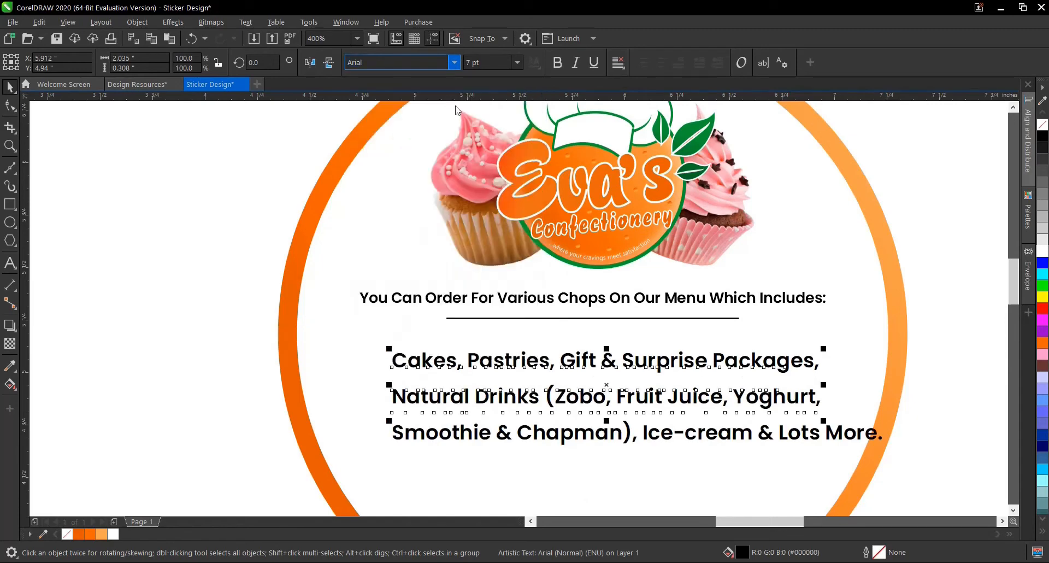
scroll(612, 407, up, 1)
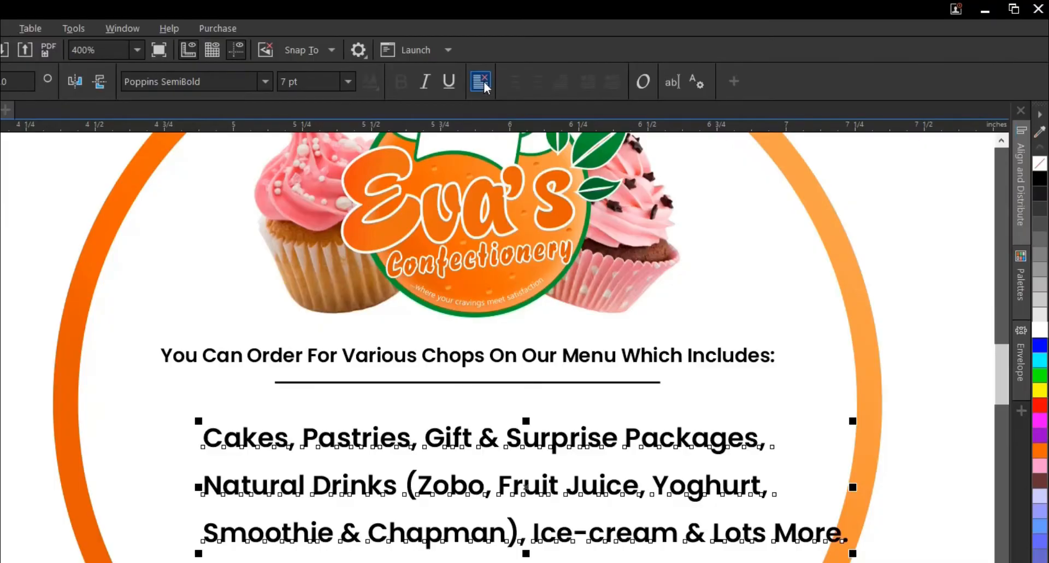
click(483, 81)
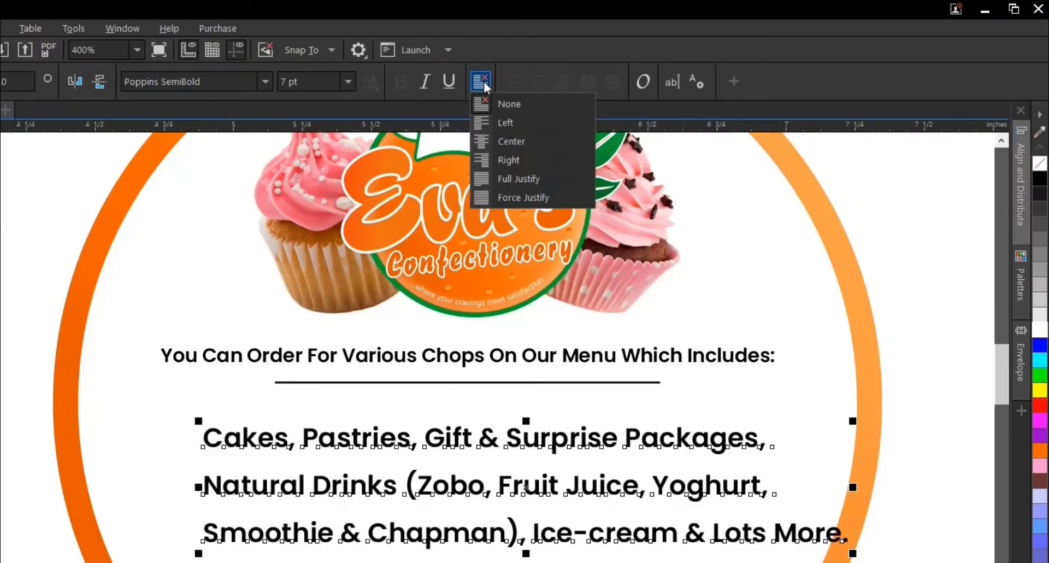
click(519, 138)
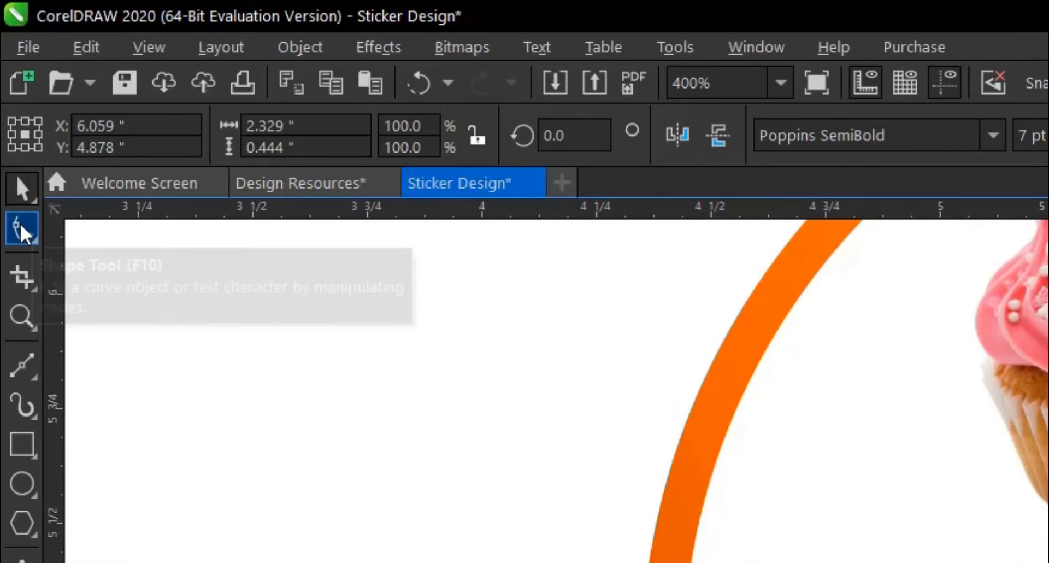
- Tighten the menu list's line spacing with the Shape tool to a text height of about 0.37 inches
click(21, 224)
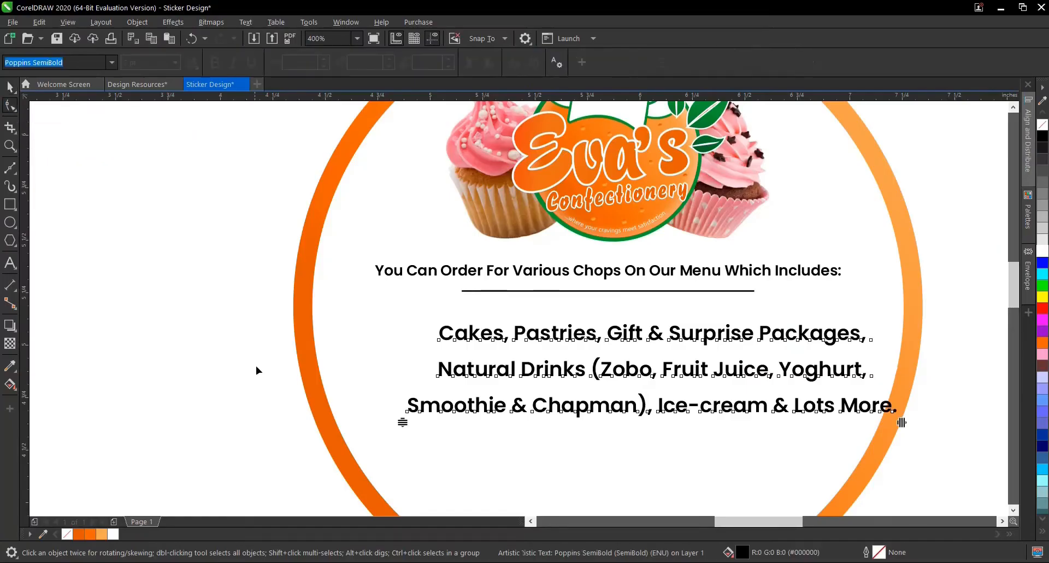
mouse_move(403, 423)
mouse_down()
mouse_move(416, 383)
mouse_move(410, 407)
mouse_up()
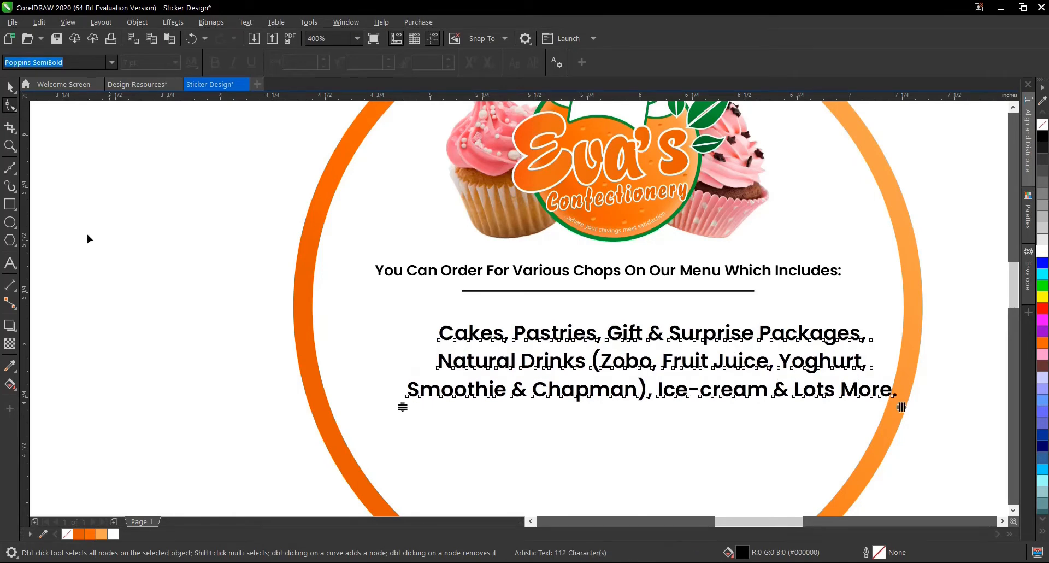
click(10, 86)
- Centre the menu list horizontally in the white circle and deselect it
scroll(581, 365, down, 2)
scroll(580, 365, up, 2)
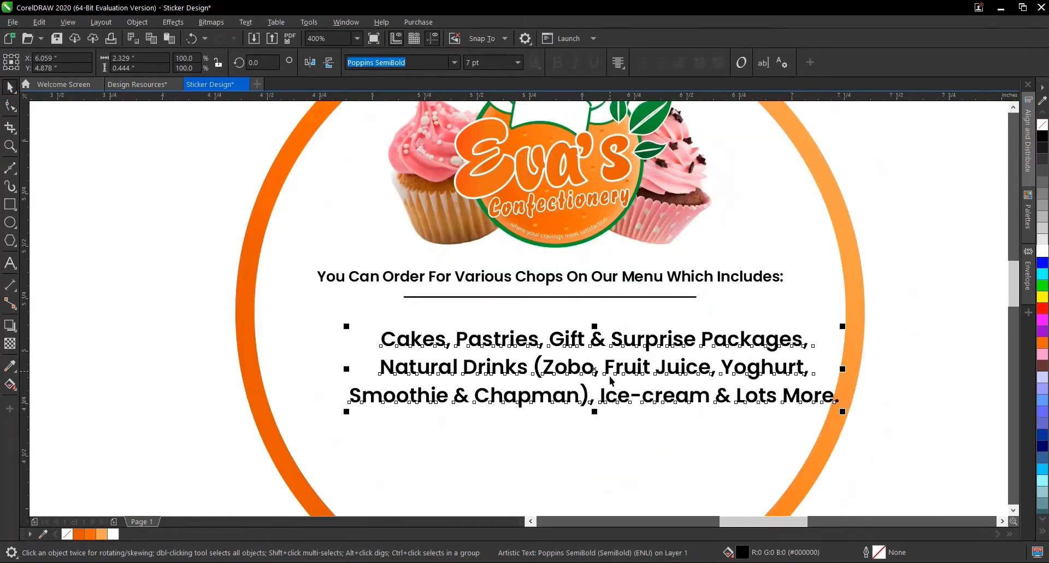
shift+click(749, 304)
key(c)
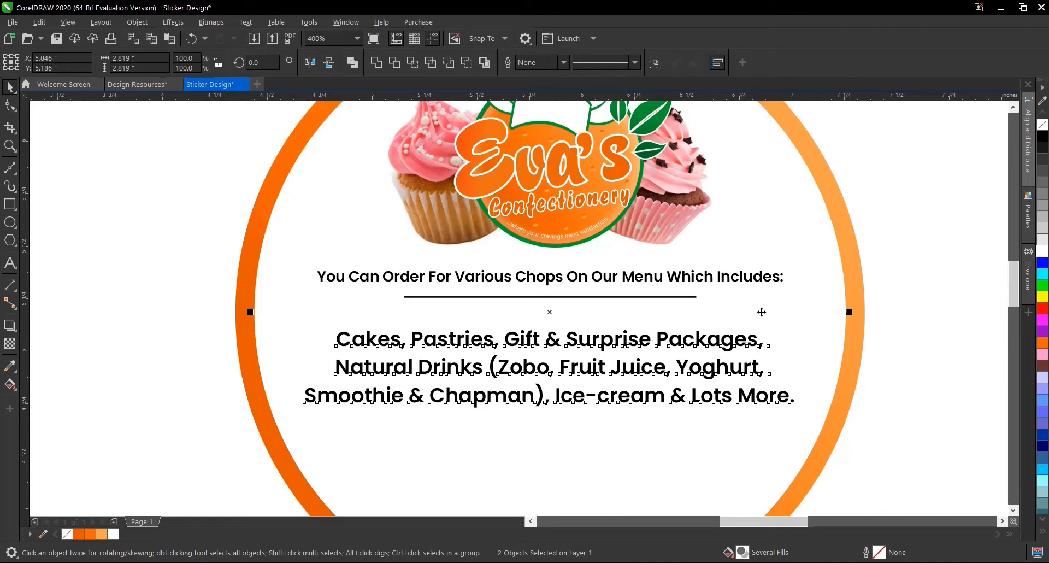
click(923, 339)
- Move the menu list straight up closer to the horizontal line, to about Y 4.97 inches
click(427, 397)
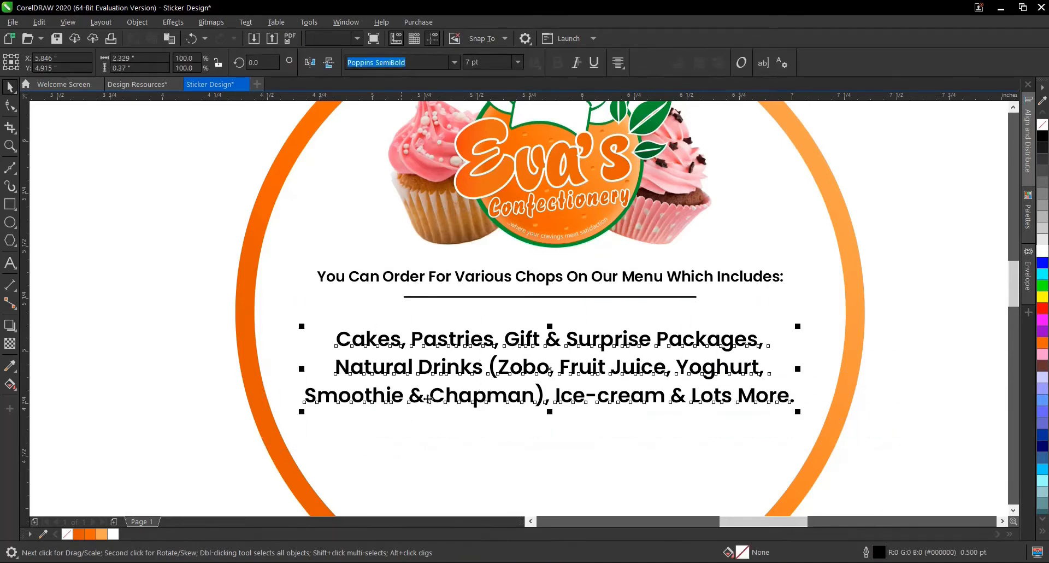
drag(550, 371, 552, 358)
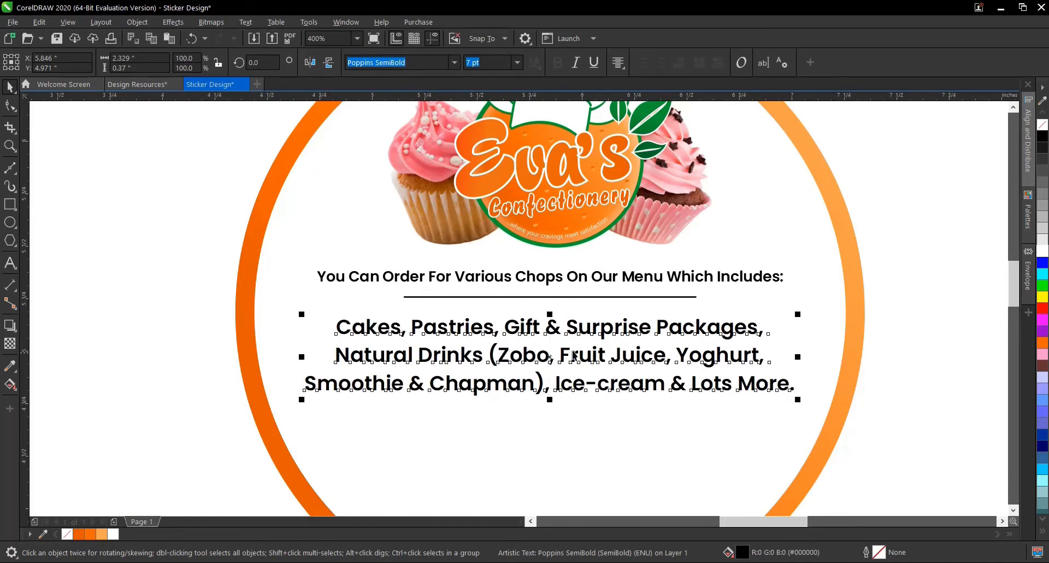
scroll(598, 349, down, 2)
scroll(564, 345, up, 2)
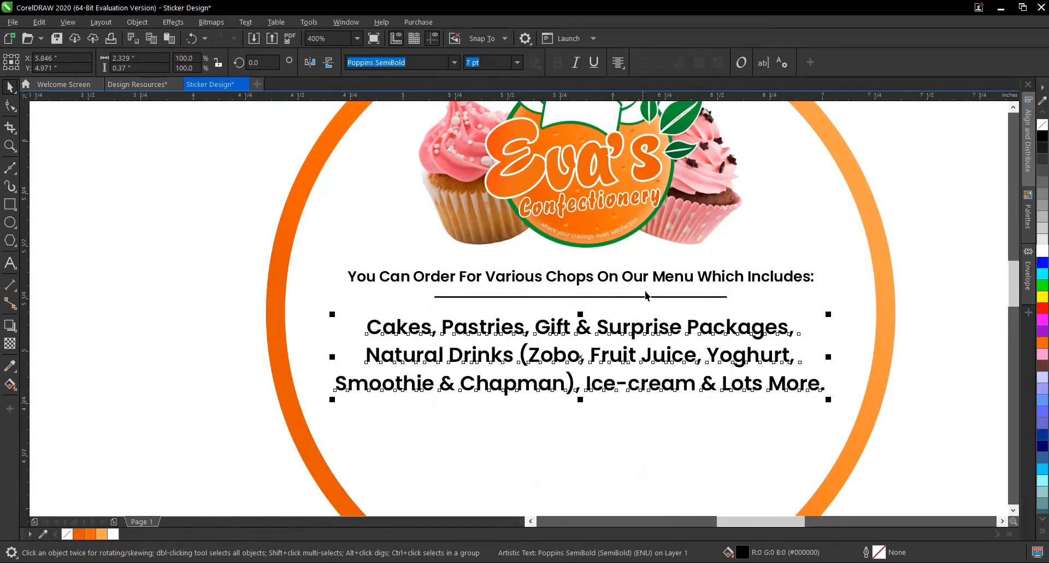
- Compare the order line with the menu list and examine the text's size and spacing within the whole sticker
click(661, 284)
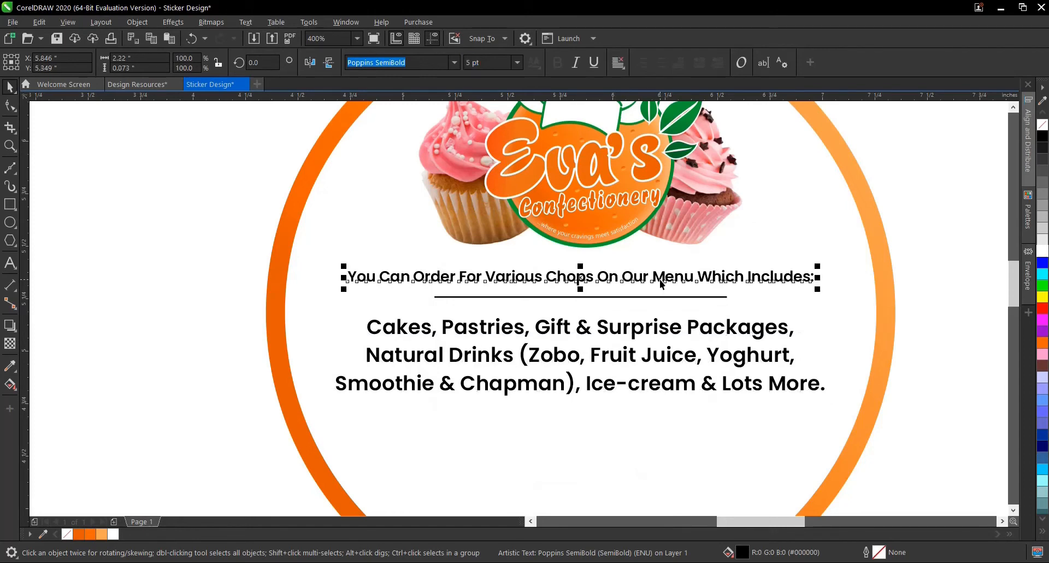
click(632, 358)
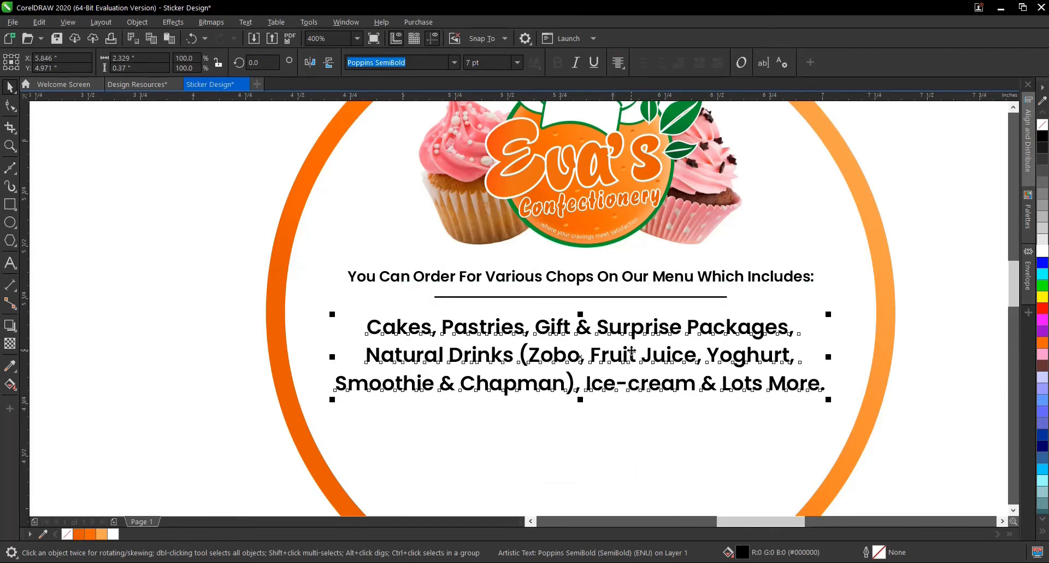
scroll(615, 322, down, 2)
scroll(566, 347, up, 2)
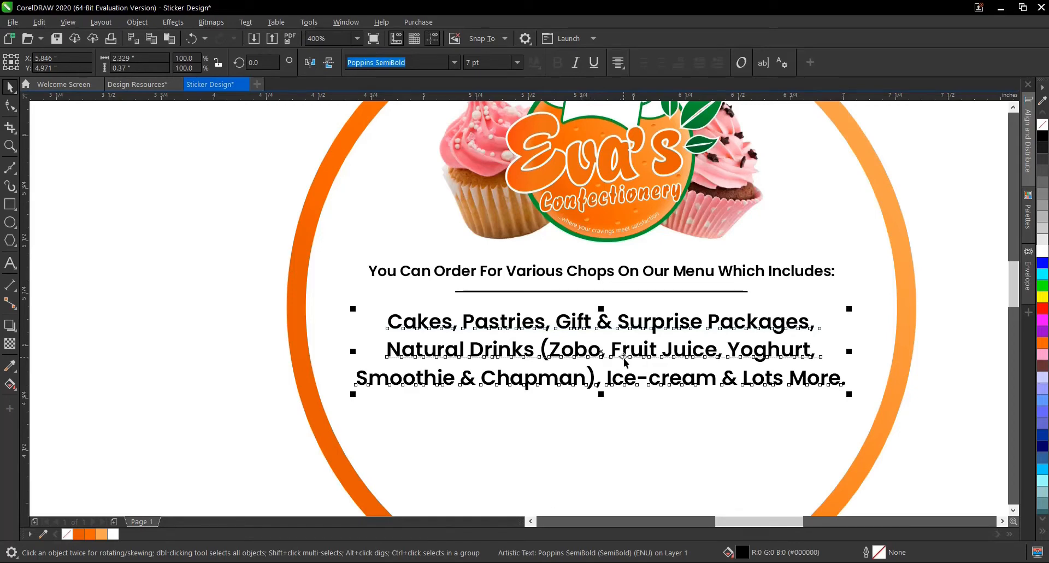
scroll(623, 352, down, 2)
scroll(634, 345, up, 2)
scroll(634, 345, down, 2)
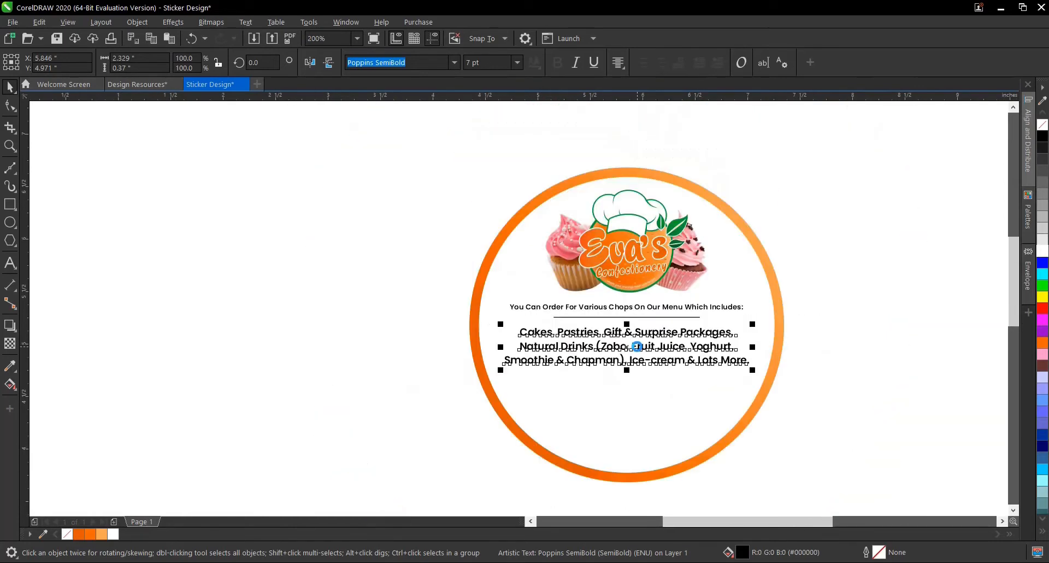
scroll(637, 346, up, 2)
scroll(639, 347, down, 2)
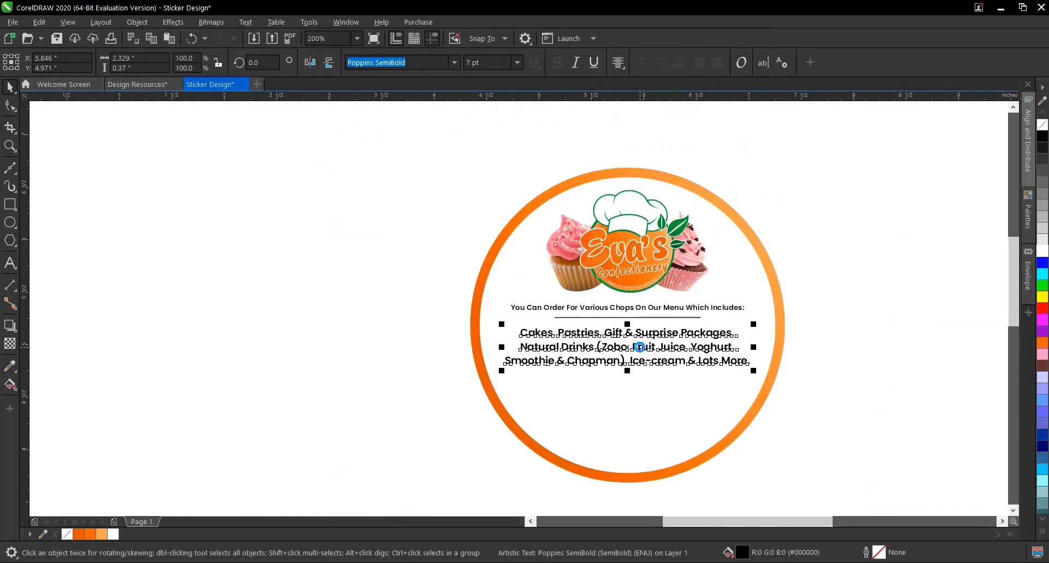
click(815, 325)
click(710, 348)
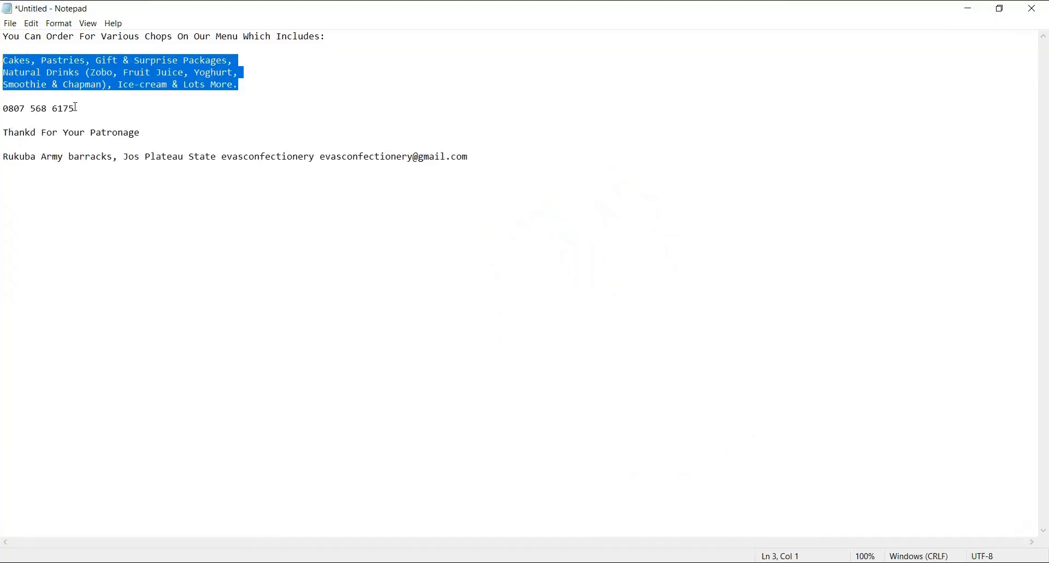
- Copy the phone number from the Notepad notes and switch back to the Sticker Design document in CorelDRAW
drag(76, 108, 40, 98)
right_click(48, 116)
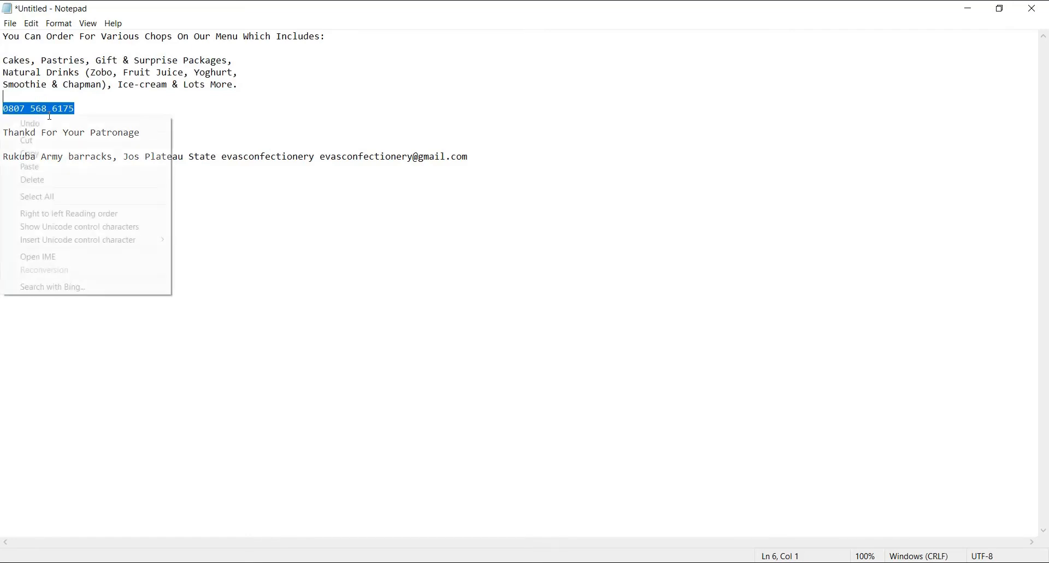
click(42, 153)
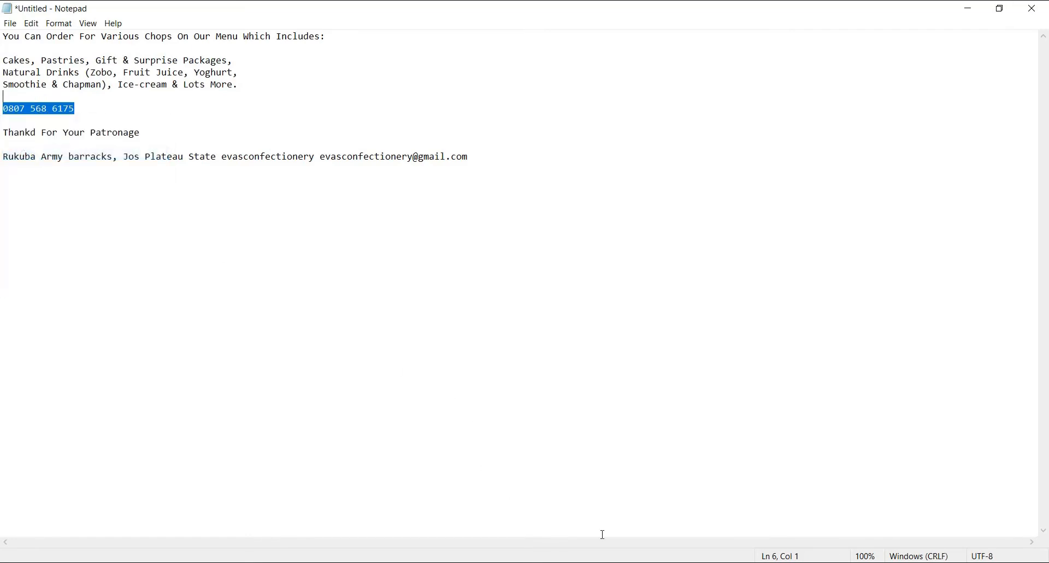
click(488, 562)
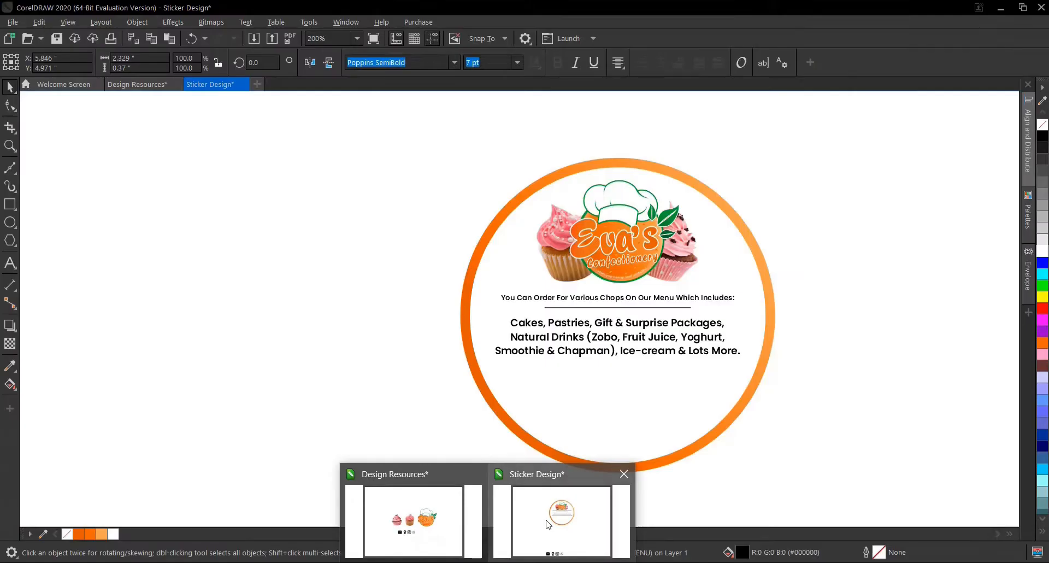
click(548, 524)
- Paste the copied phone number as new artistic text in the empty area at the lower left of the sticker
click(10, 262)
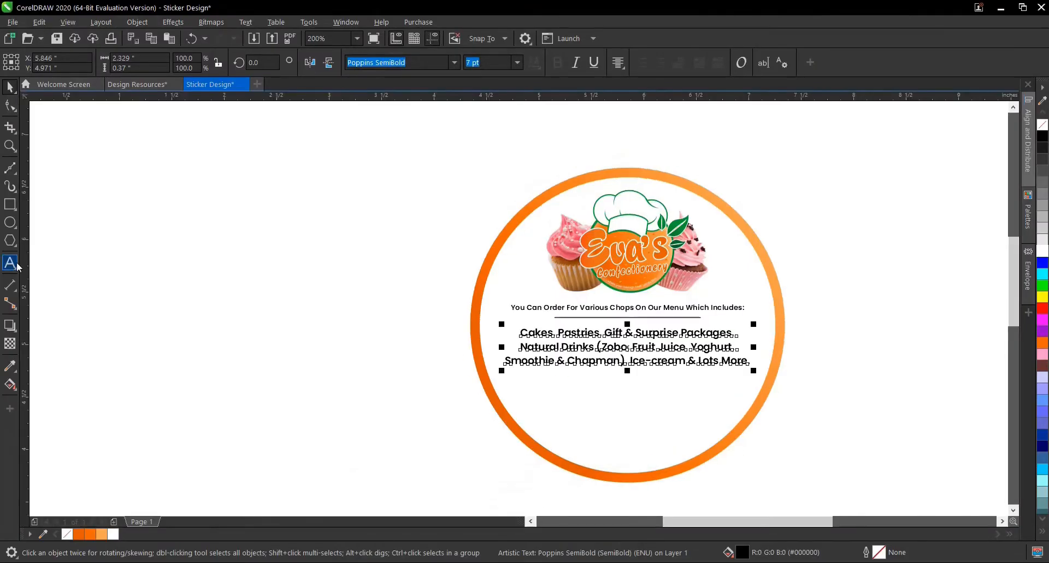
click(390, 409)
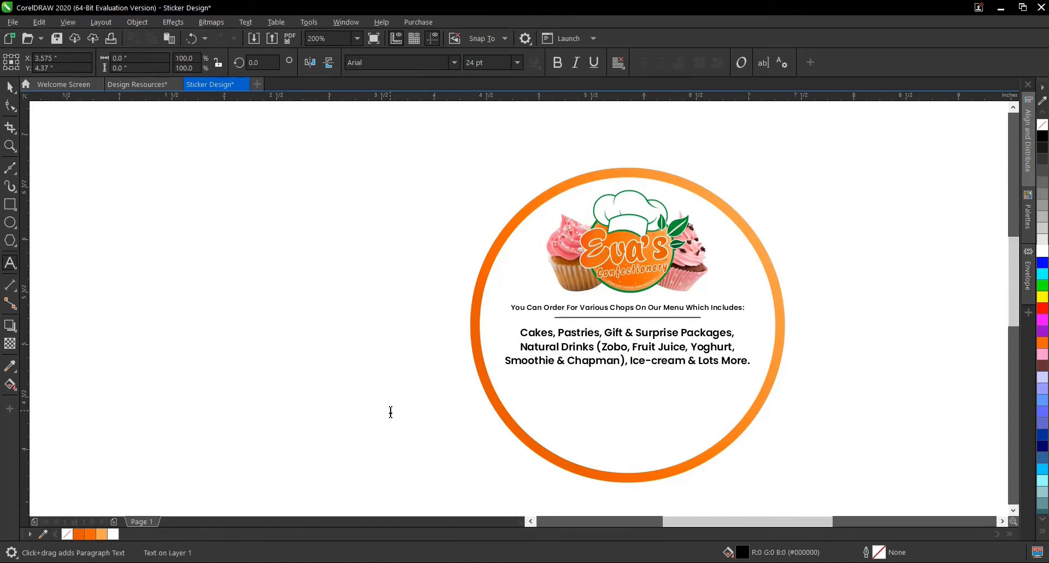
key(ctrl+v)
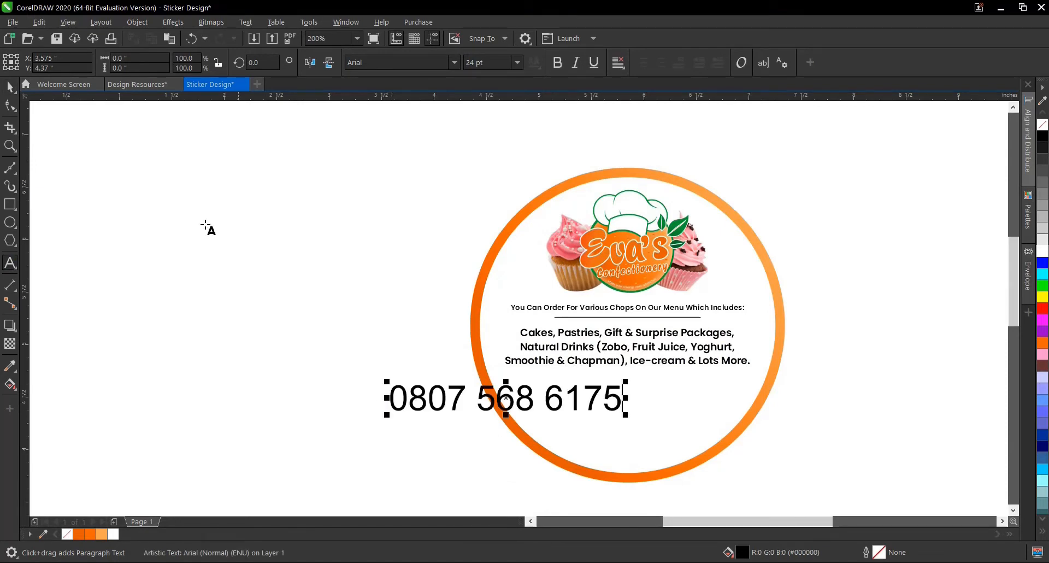
- Set the phone number text to 11 pt in the Poppins Bold font
click(12, 87)
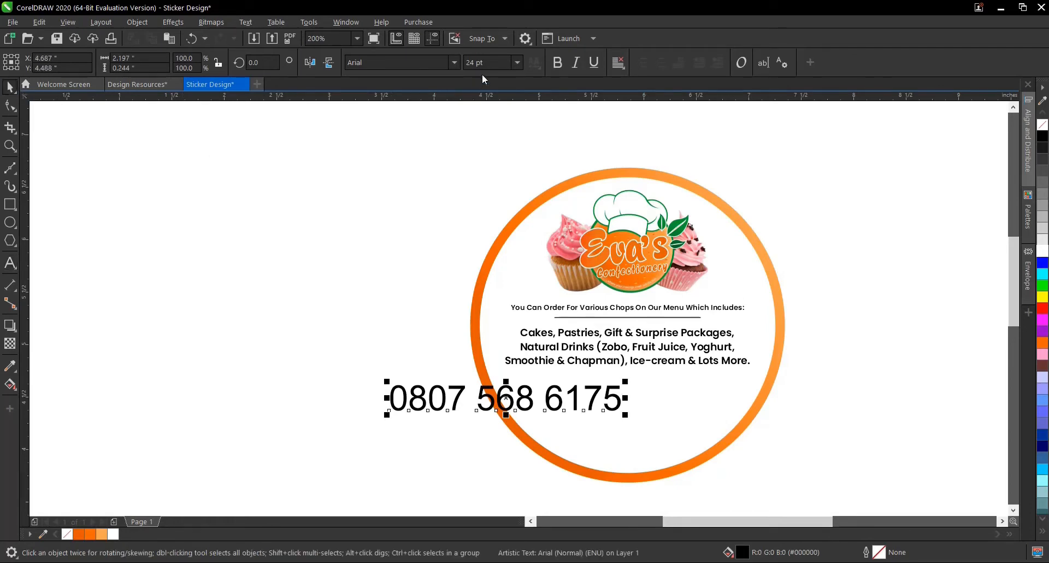
click(517, 62)
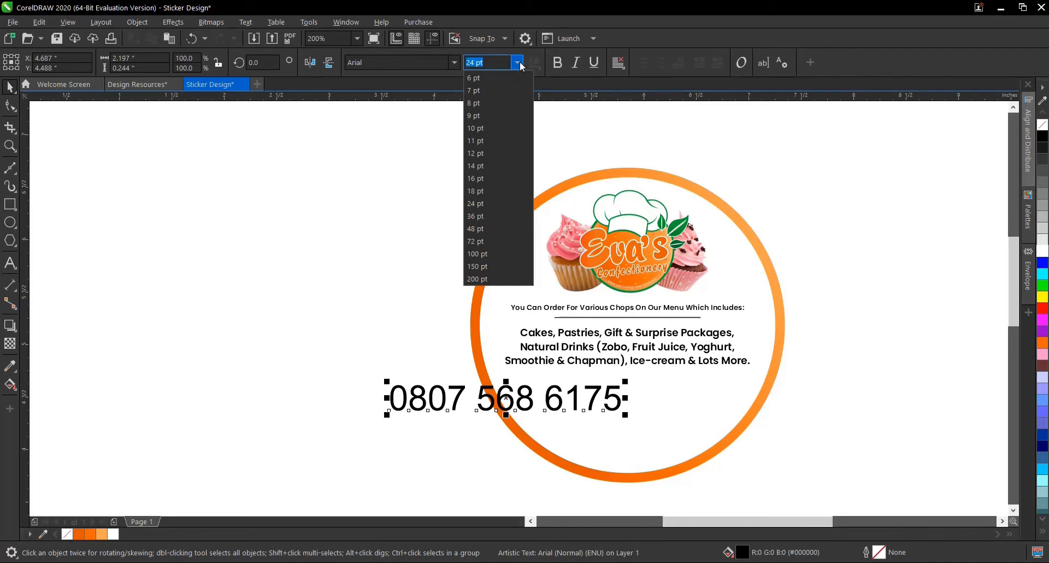
click(492, 141)
click(455, 61)
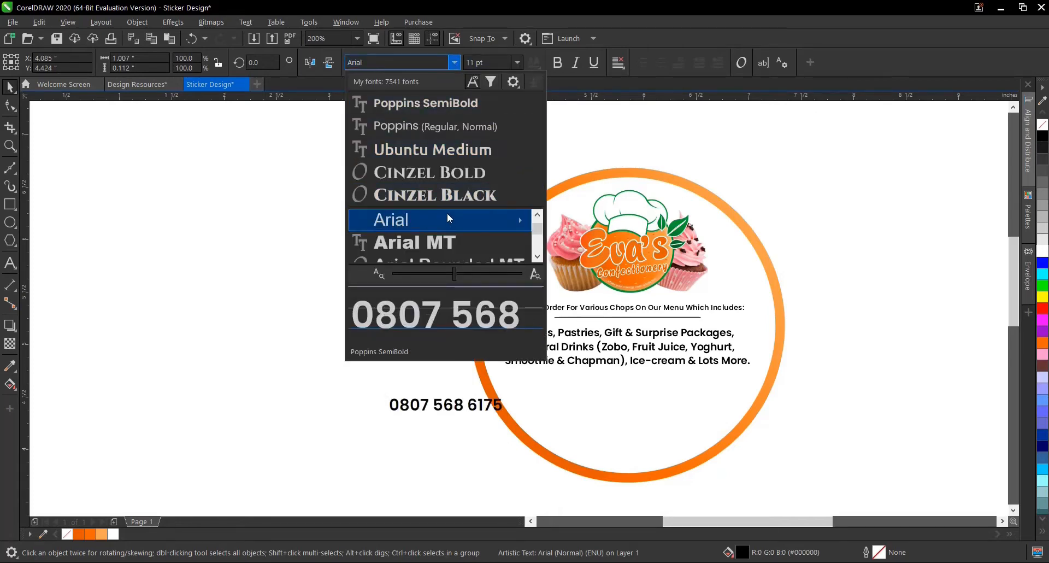
click(451, 103)
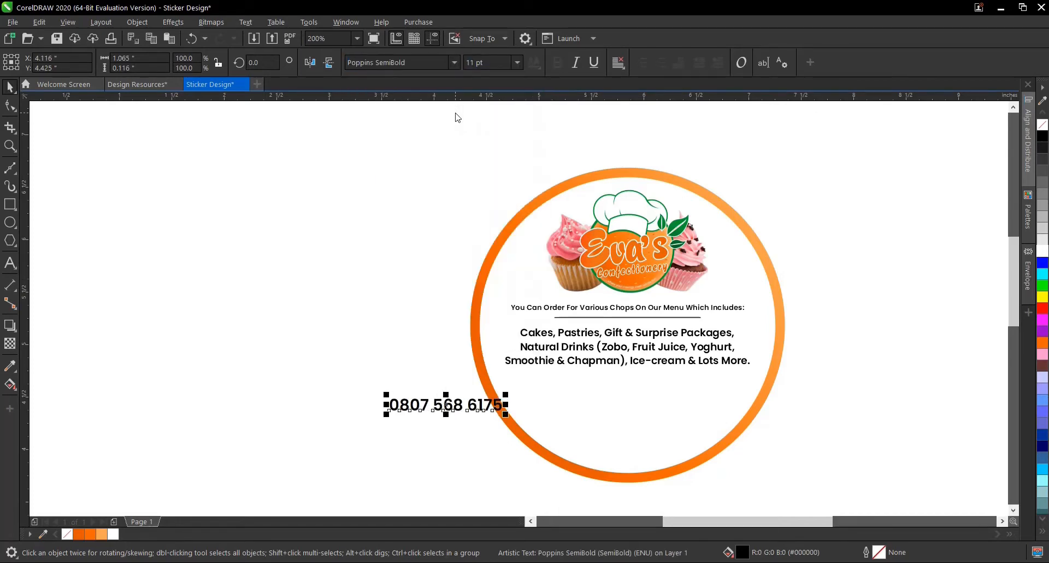
click(456, 63)
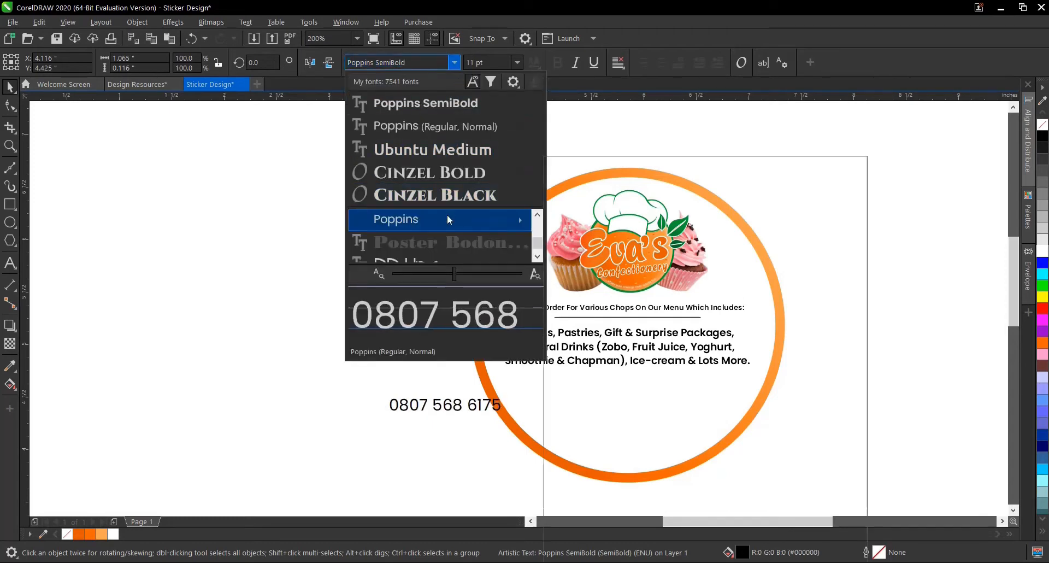
mouse_move(447, 214)
click(628, 436)
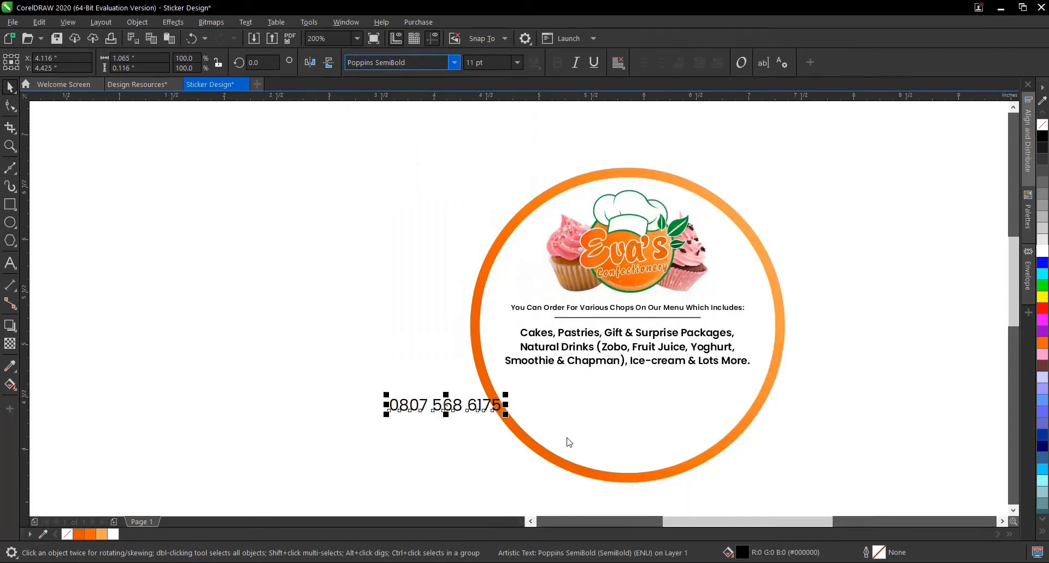
- Move the phone number inside the circle below the menu list, to about X 5.87 and Y 4.63 inches, and deselect it
drag(448, 410, 631, 390)
scroll(633, 392, down, 3)
scroll(645, 365, up, 3)
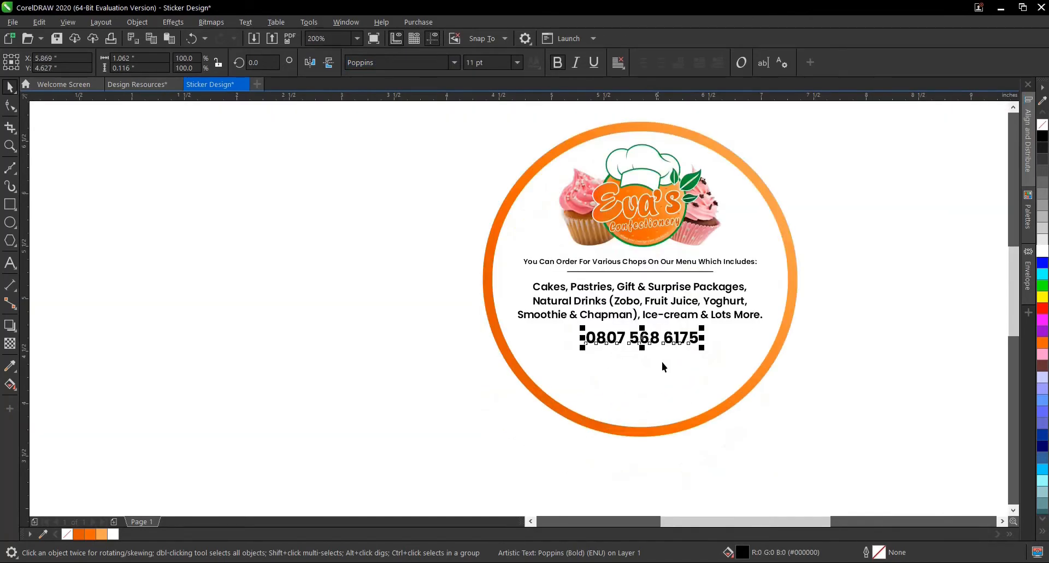
click(847, 358)
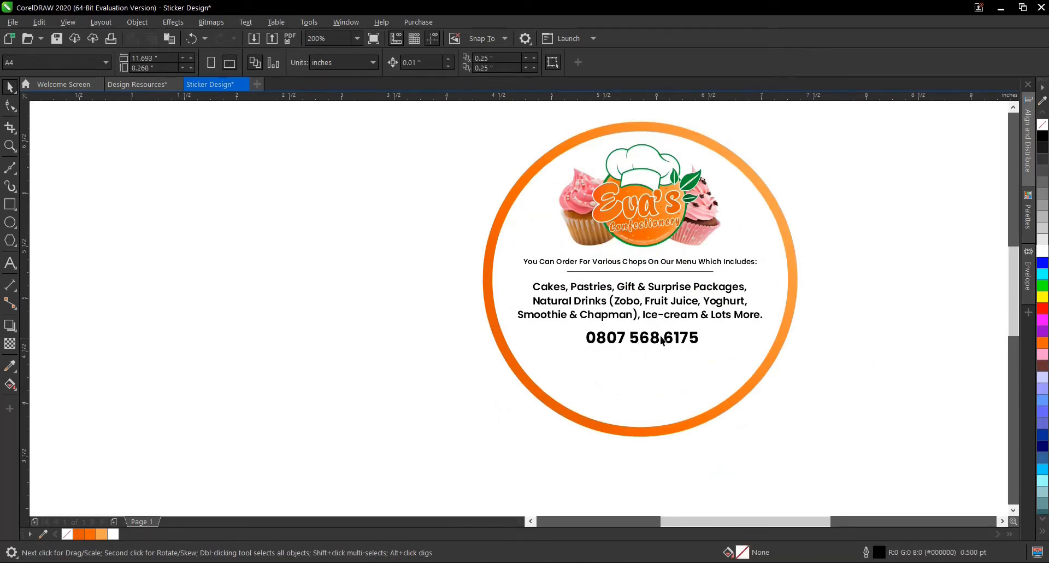
- Examine the phone number's size and spacing against the menu list and the orange ring, up close and within the whole sticker
scroll(659, 322, up, 2)
scroll(606, 366, down, 1)
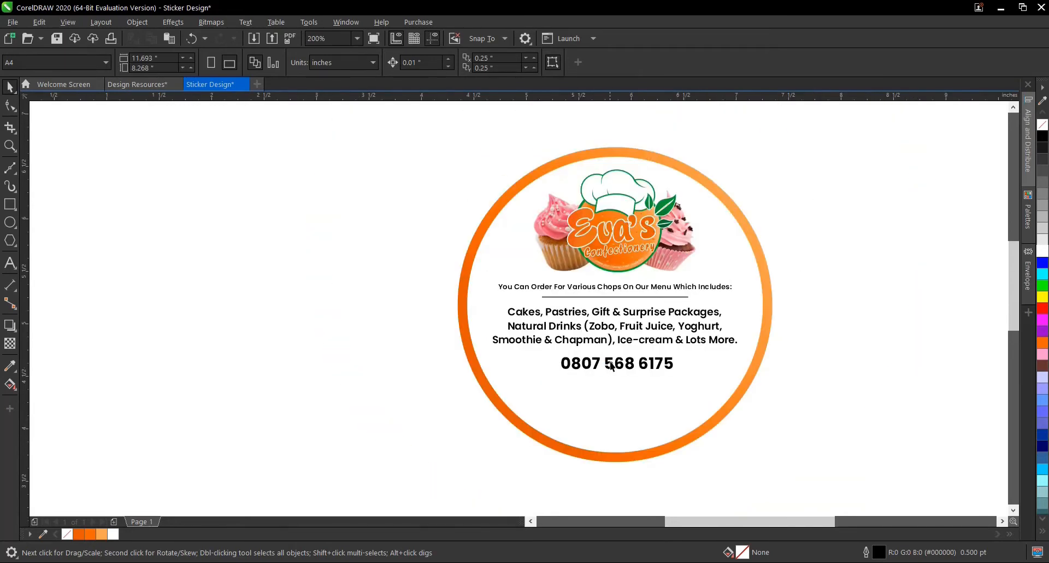
scroll(620, 341, up, 1)
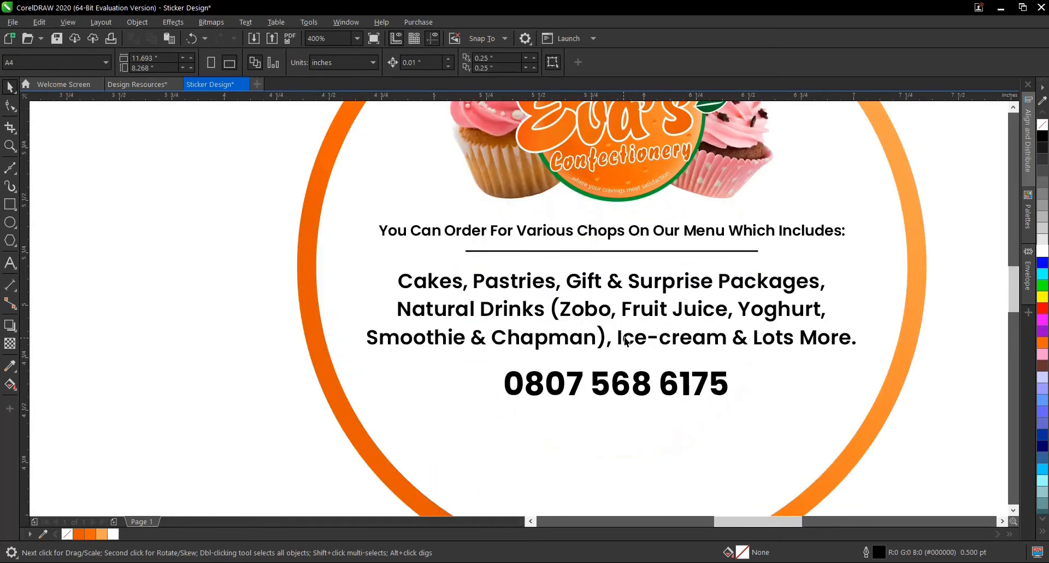
click(626, 341)
click(316, 341)
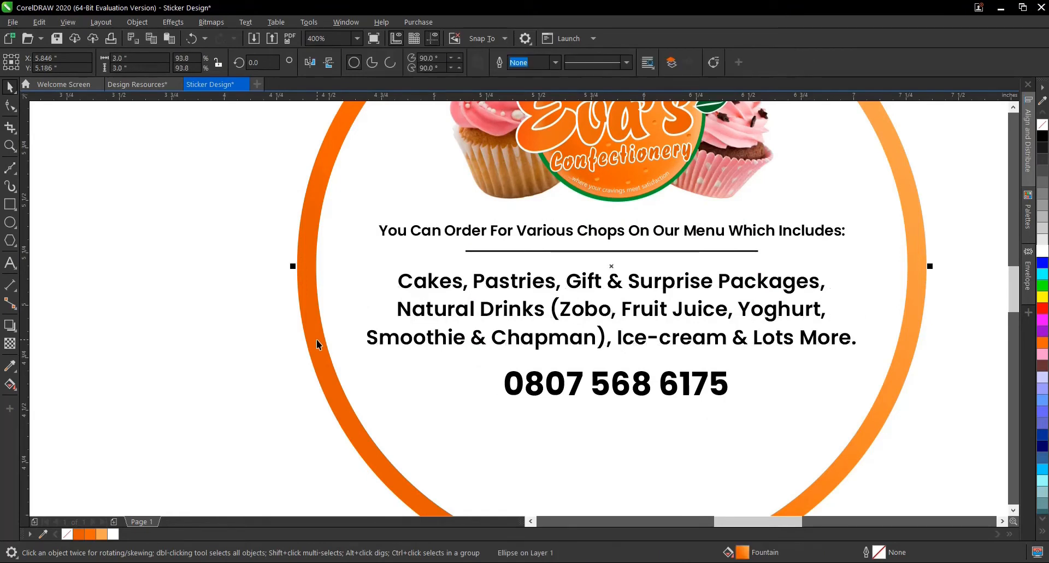
scroll(764, 334, down, 1)
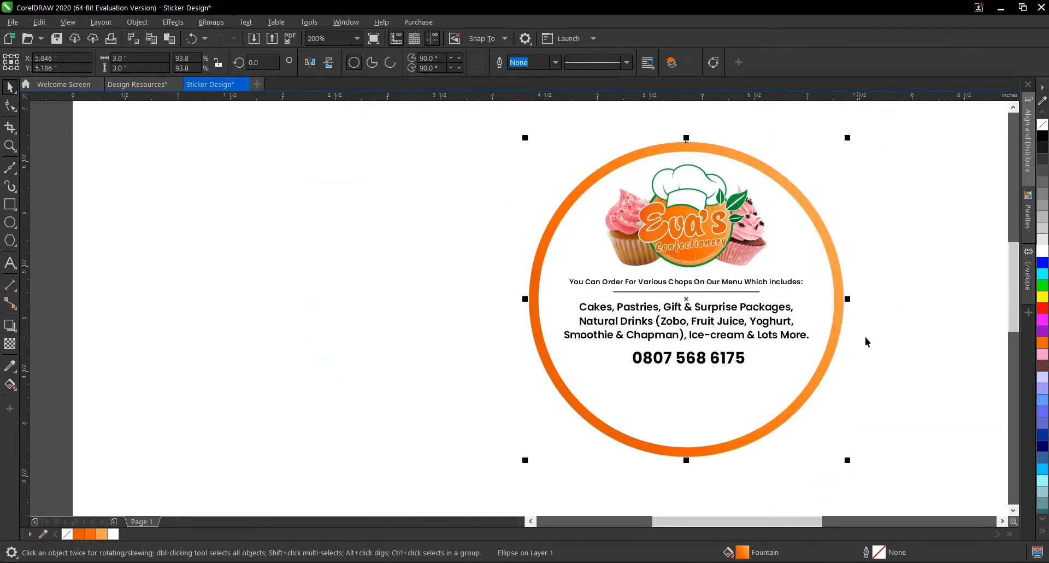
click(855, 280)
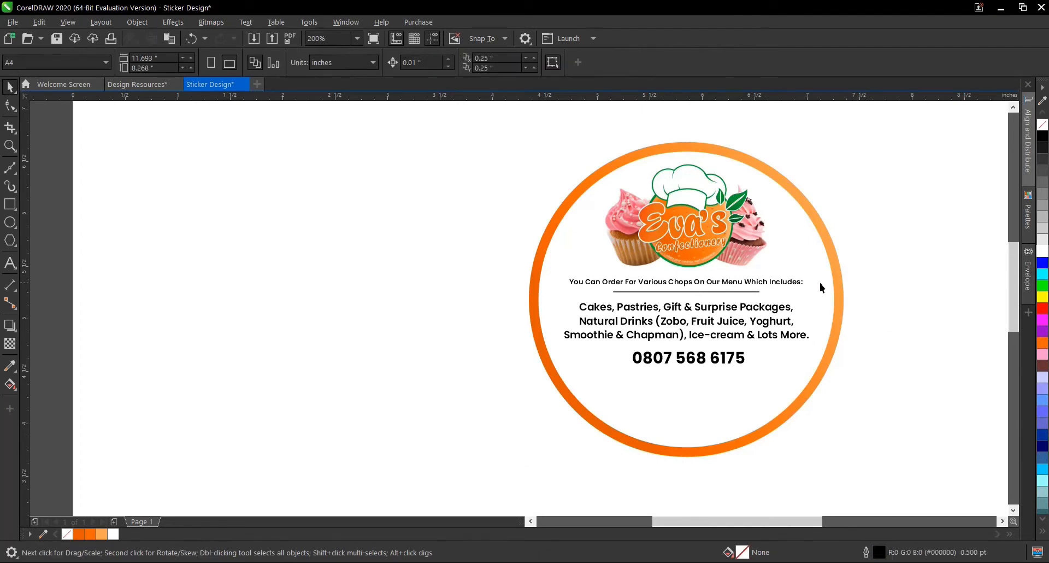
scroll(697, 356, down, 1)
scroll(699, 356, up, 1)
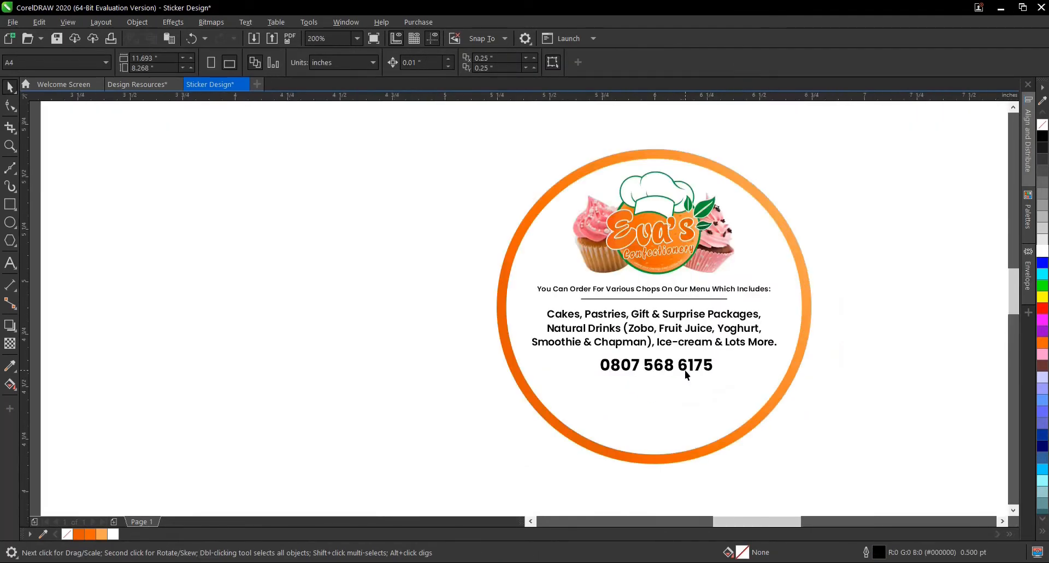
scroll(687, 369, up, 1)
click(688, 368)
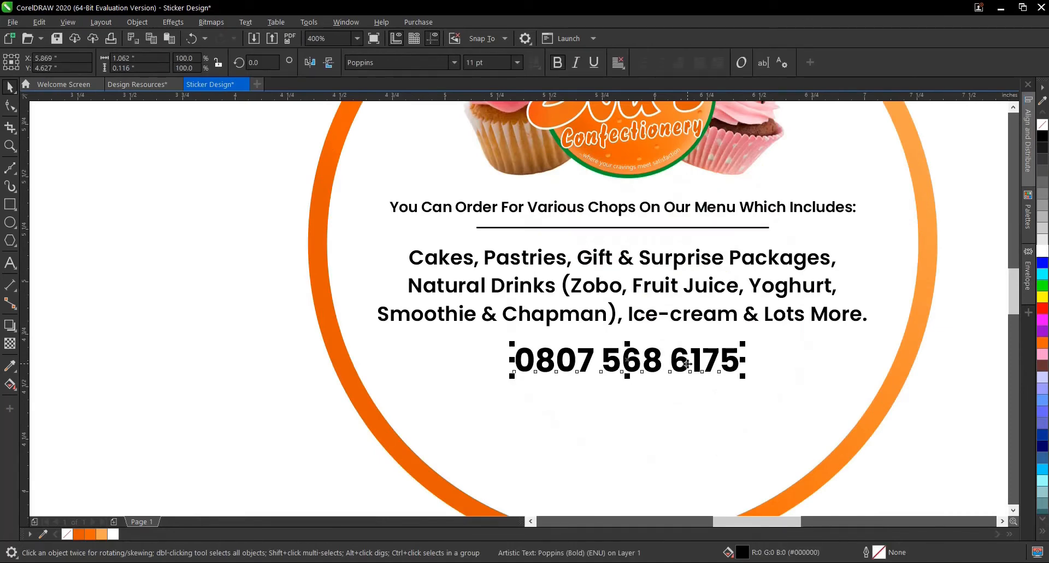
scroll(687, 369, down, 1)
click(862, 393)
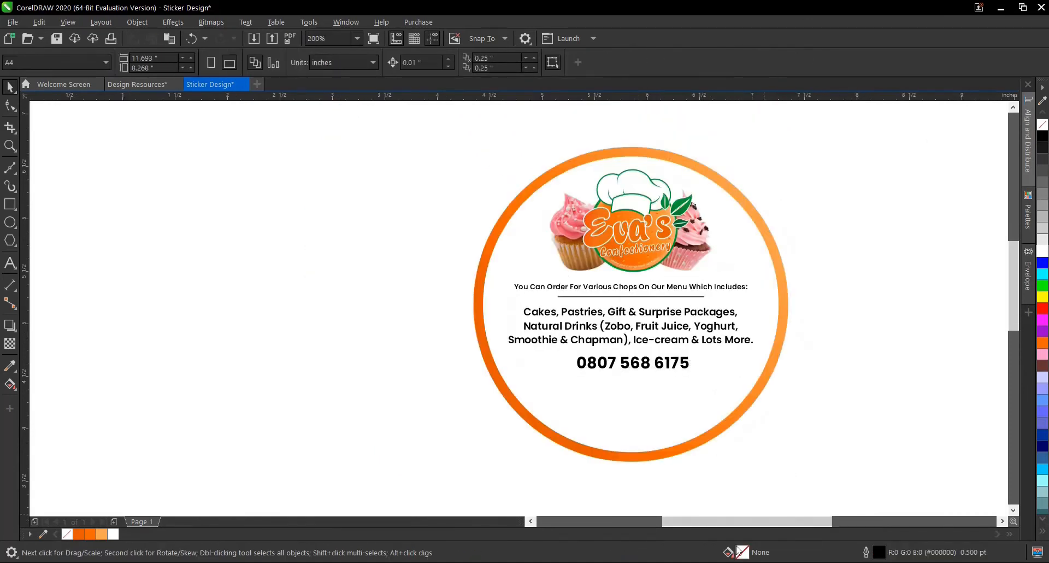
click(661, 343)
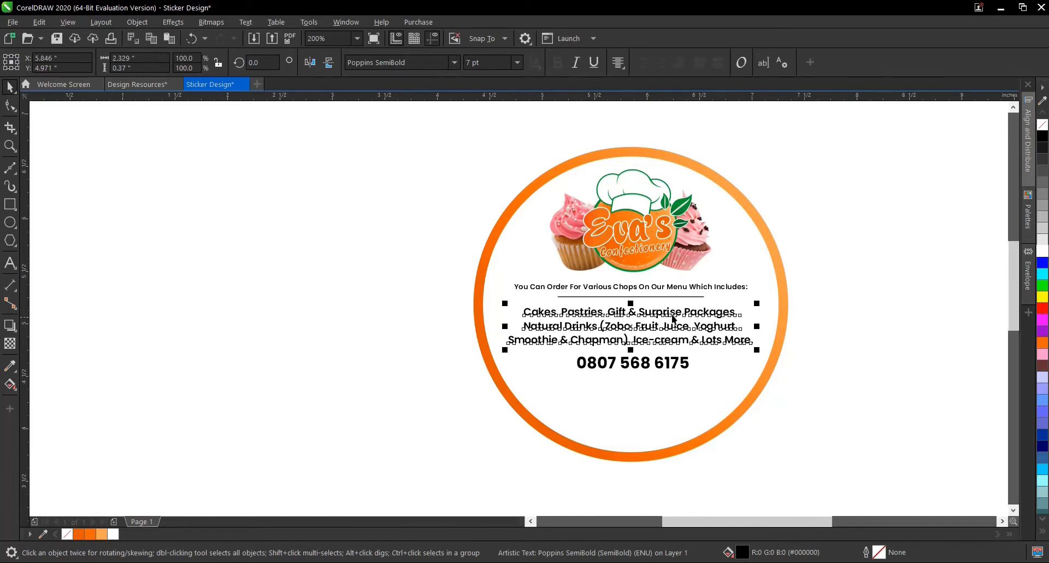
scroll(679, 335, up, 1)
scroll(680, 336, down, 1)
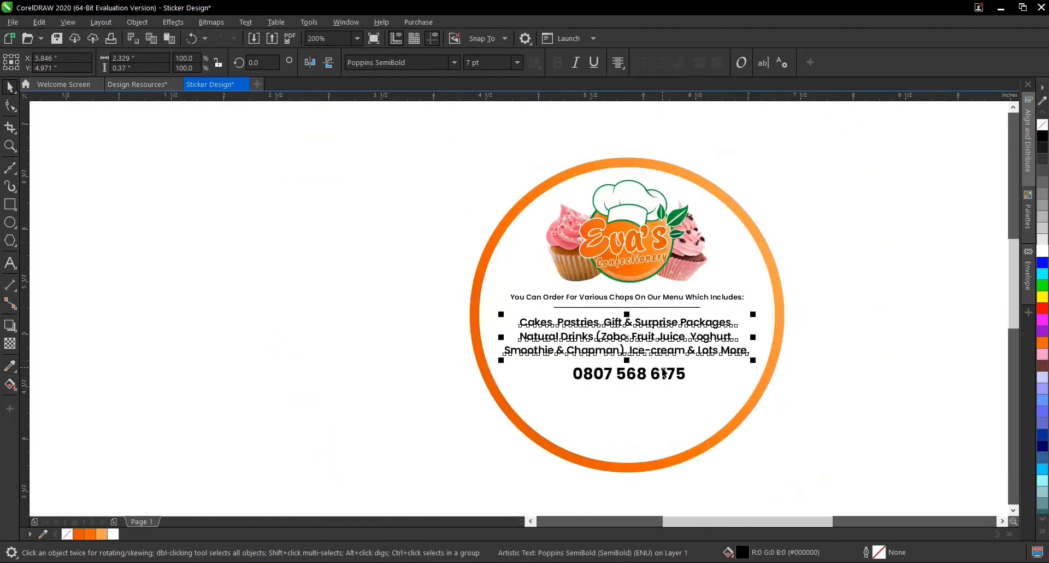
- Apply the ring's orange fountain fill to the order line, the menu list and the phone number
click(782, 329)
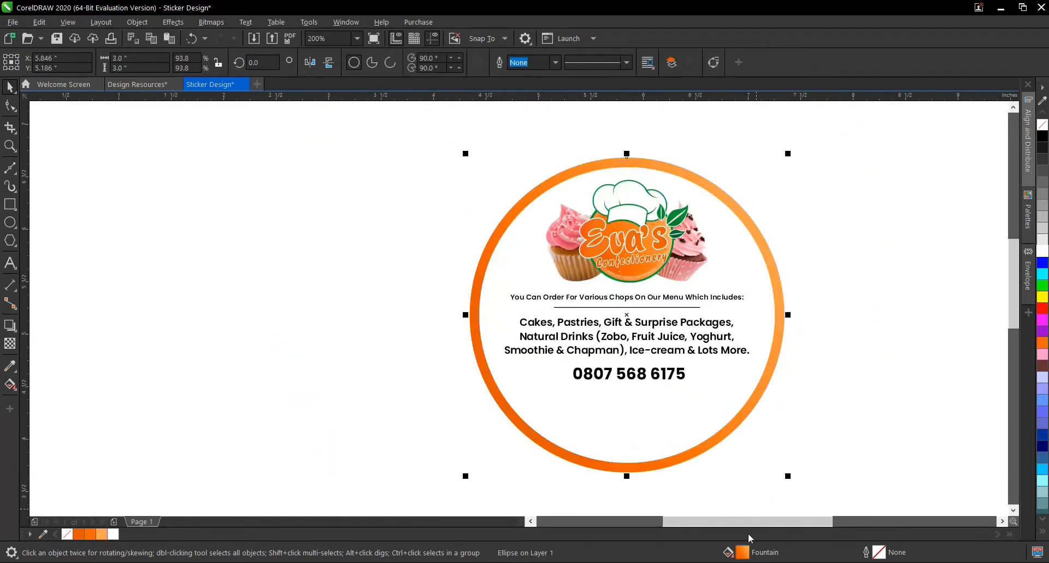
drag(746, 557, 645, 300)
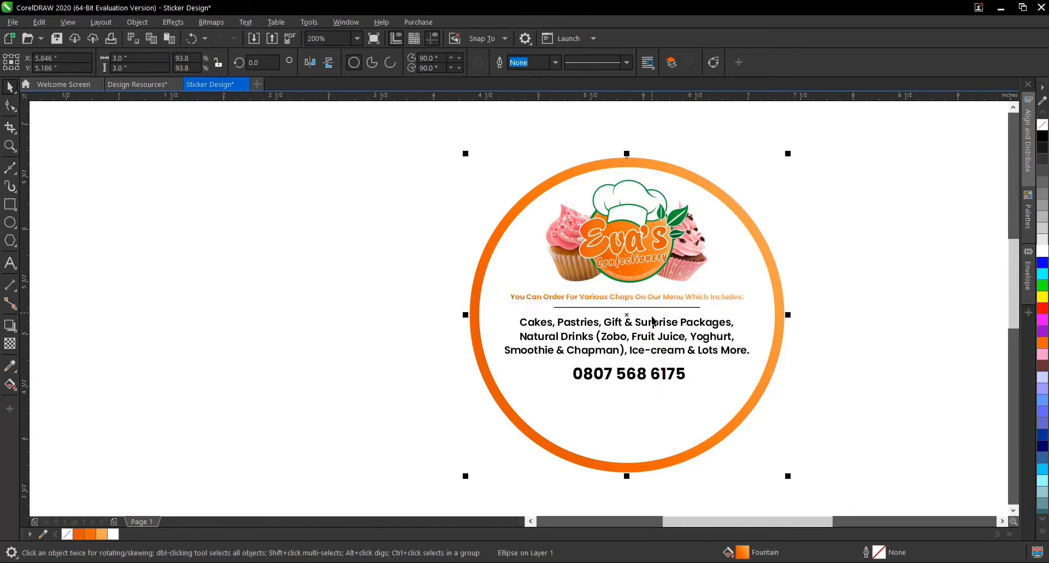
click(652, 338)
scroll(651, 339, up, 1)
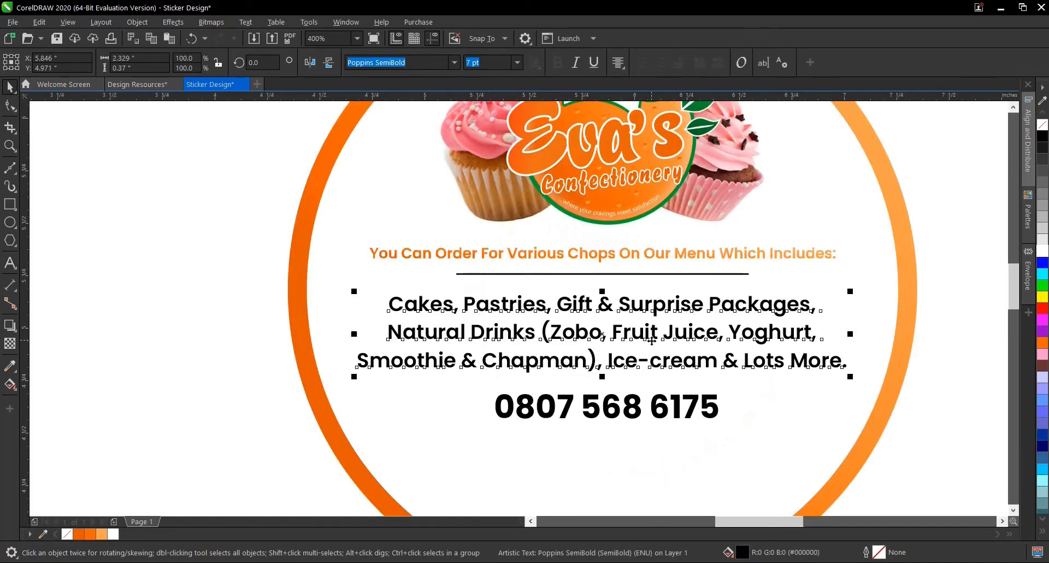
key(ctrl+r)
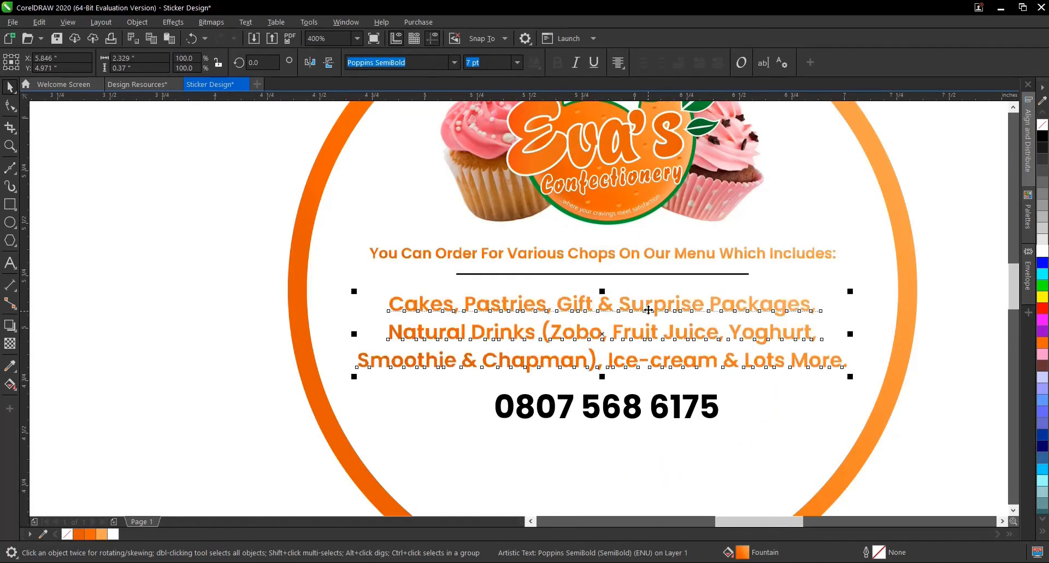
click(635, 410)
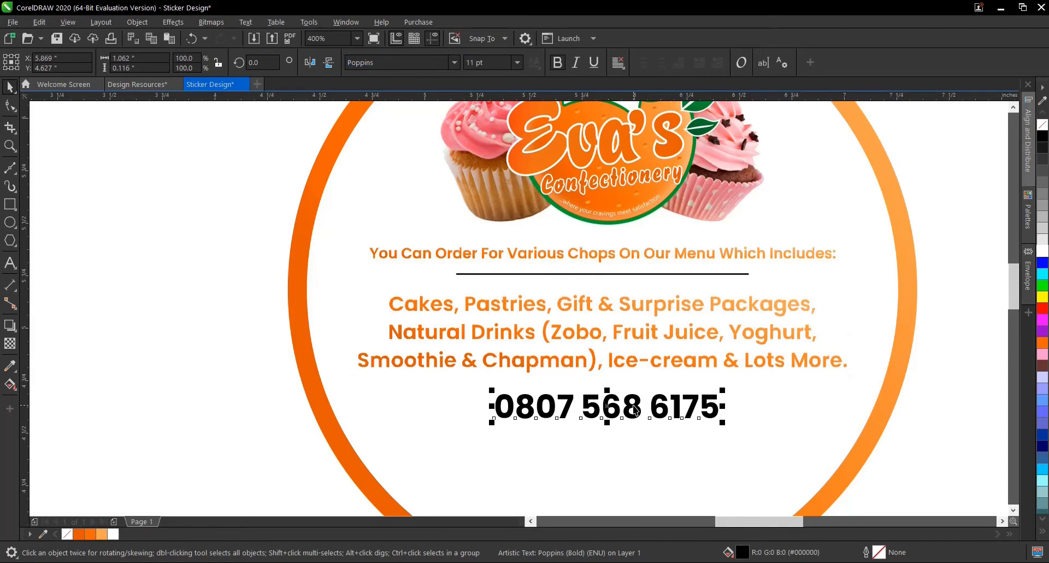
key(ctrl+r)
scroll(658, 314, down, 1)
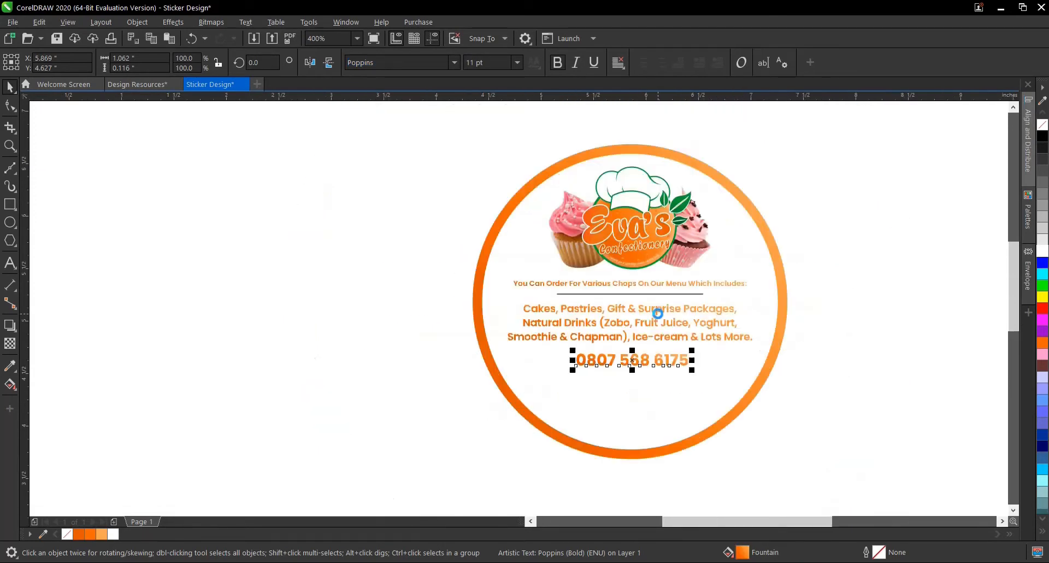
- Recolour the horizontal line under the order line with the orange #FF6600 outline colour and deselect it
scroll(697, 288, up, 1)
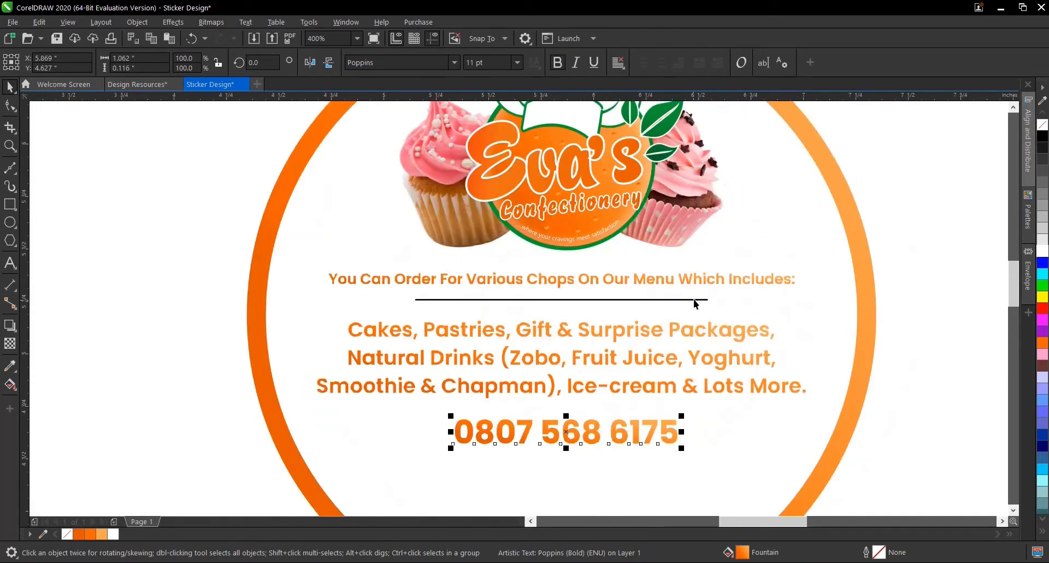
click(694, 299)
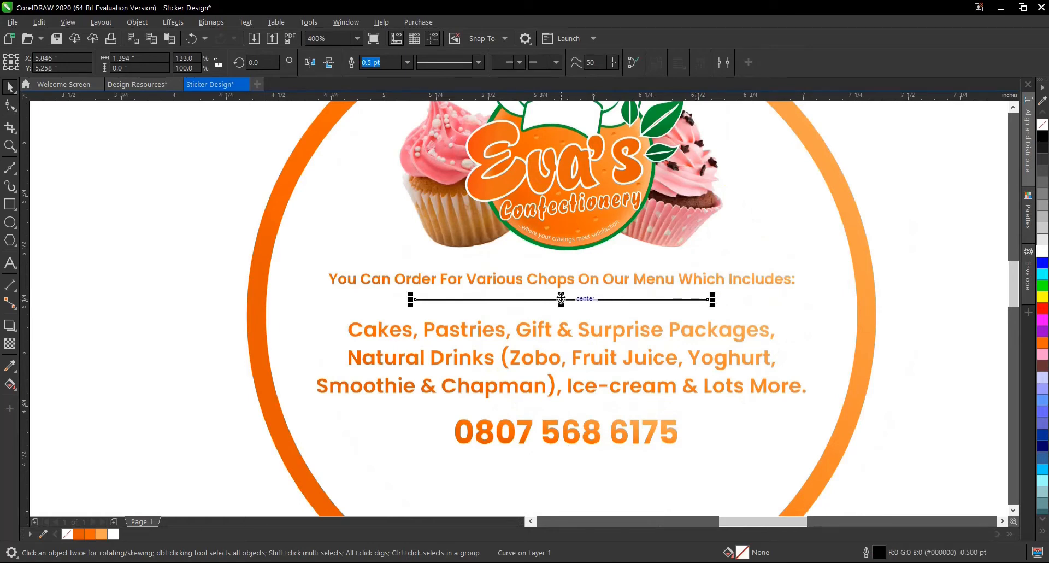
scroll(560, 298, up, 1)
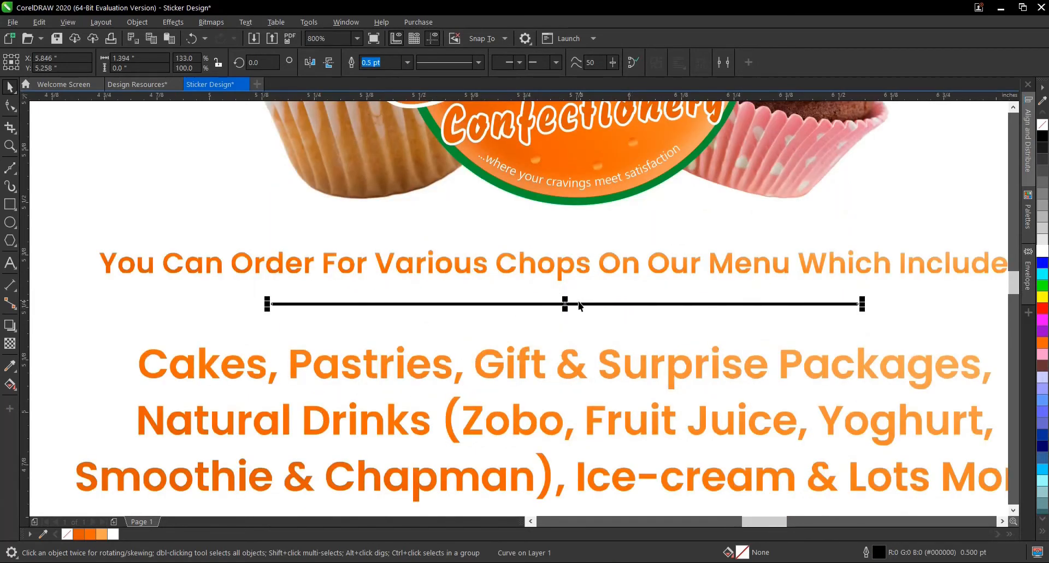
right_click(94, 533)
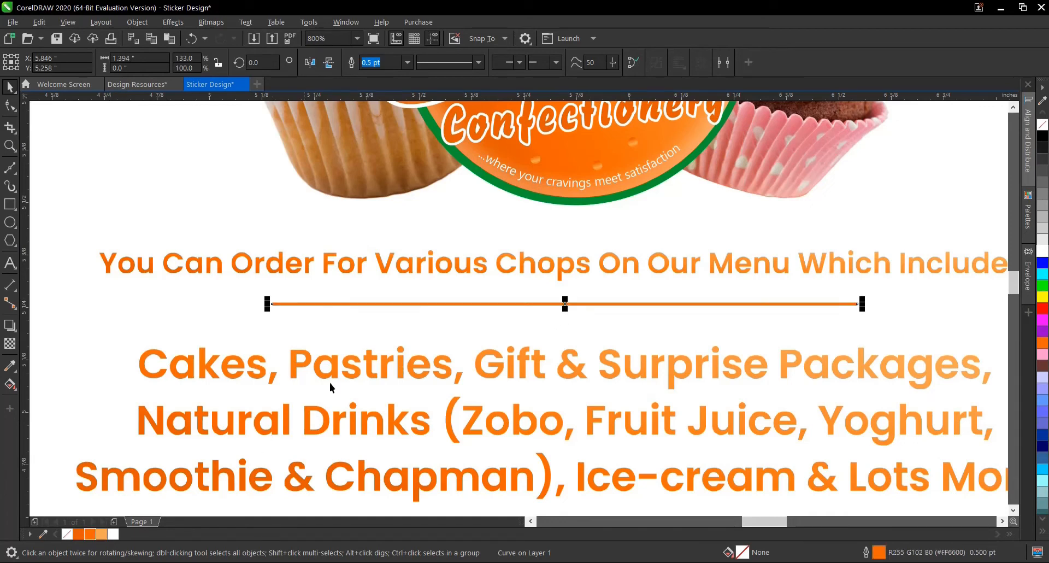
scroll(645, 292, down, 2)
click(376, 302)
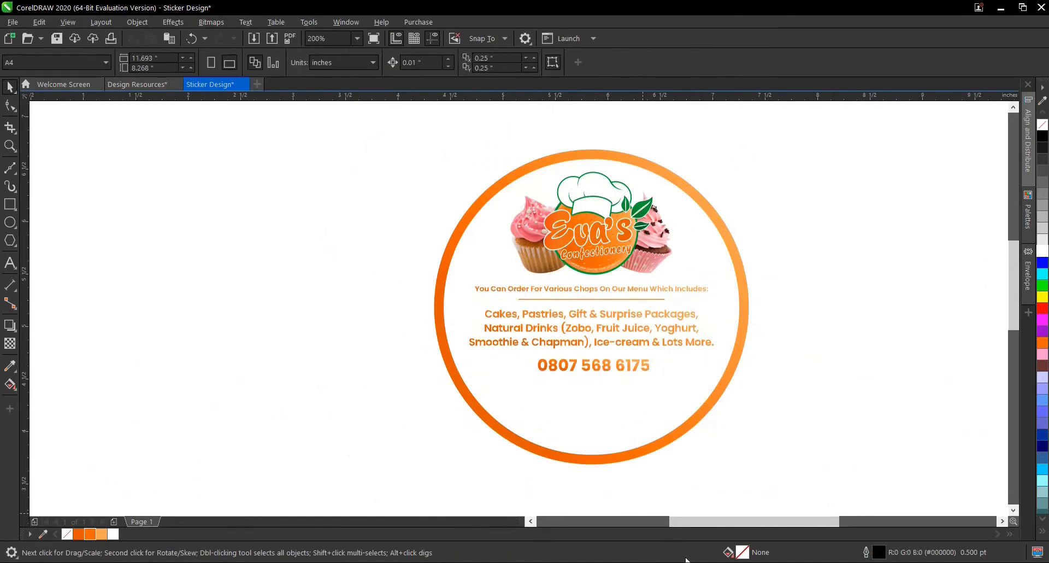
- Copy the mail, location, Instagram and WhatsApp icons from the Design Resources document into the Sticker Design document
click(150, 84)
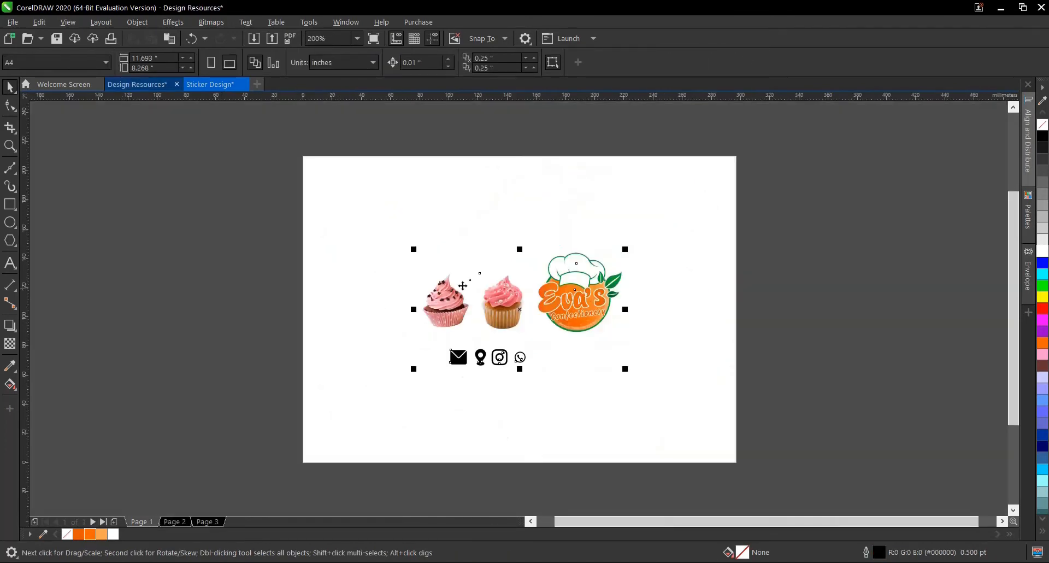
click(445, 381)
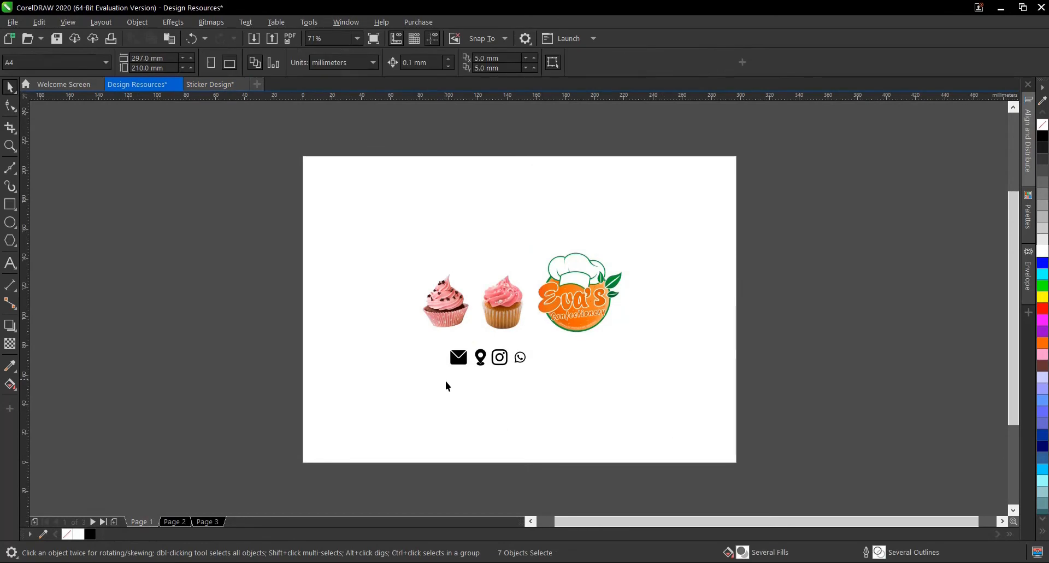
click(214, 89)
scroll(609, 313, down, 2)
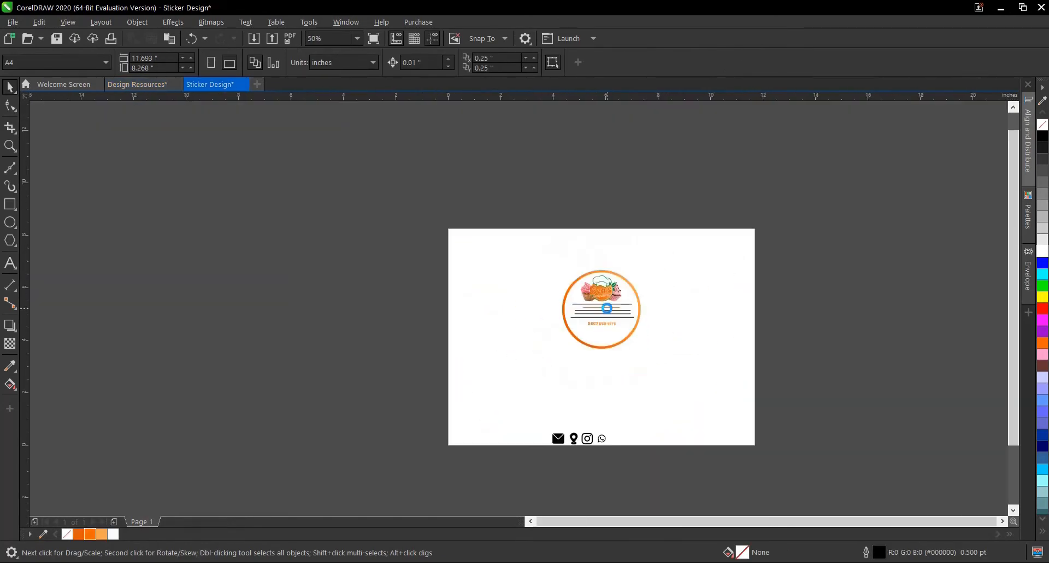
- Move the four black contact icons to just below the circle, at about X 6.01 and Y 2.87 inches
scroll(589, 445, up, 2)
drag(473, 372, 682, 461)
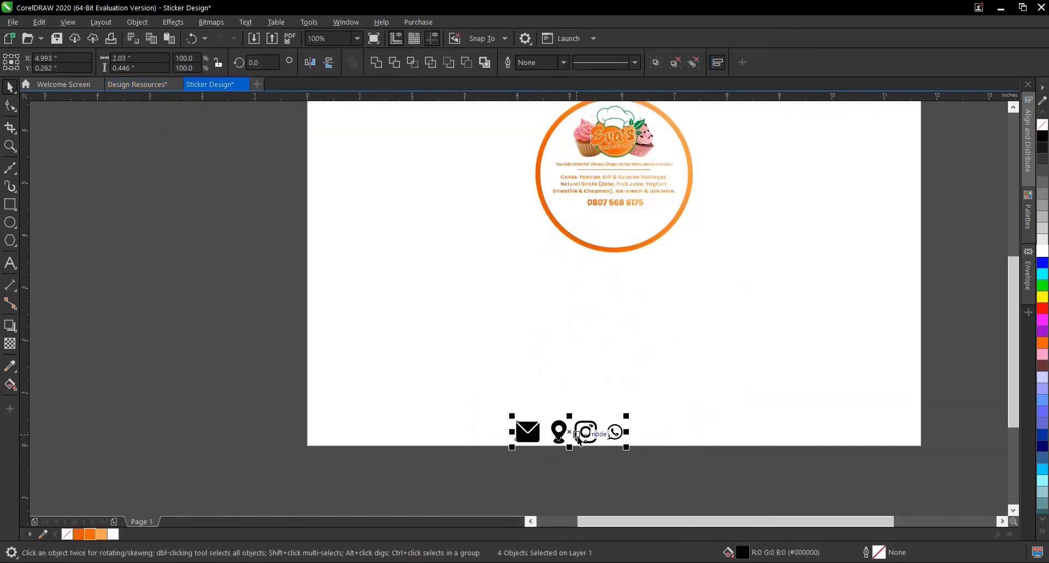
drag(578, 428, 631, 291)
- Move the WhatsApp icon in front of the phone number's first digit, at about X 5.19 inches, and bring it to the front of the layer
scroll(651, 221, up, 2)
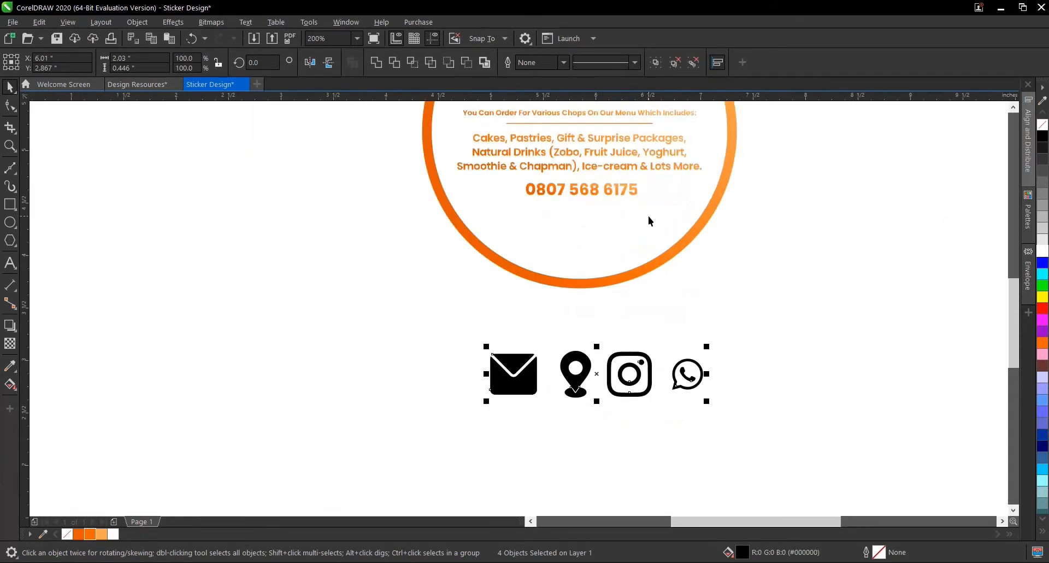
click(686, 374)
drag(687, 373, 506, 188)
scroll(510, 162, up, 2)
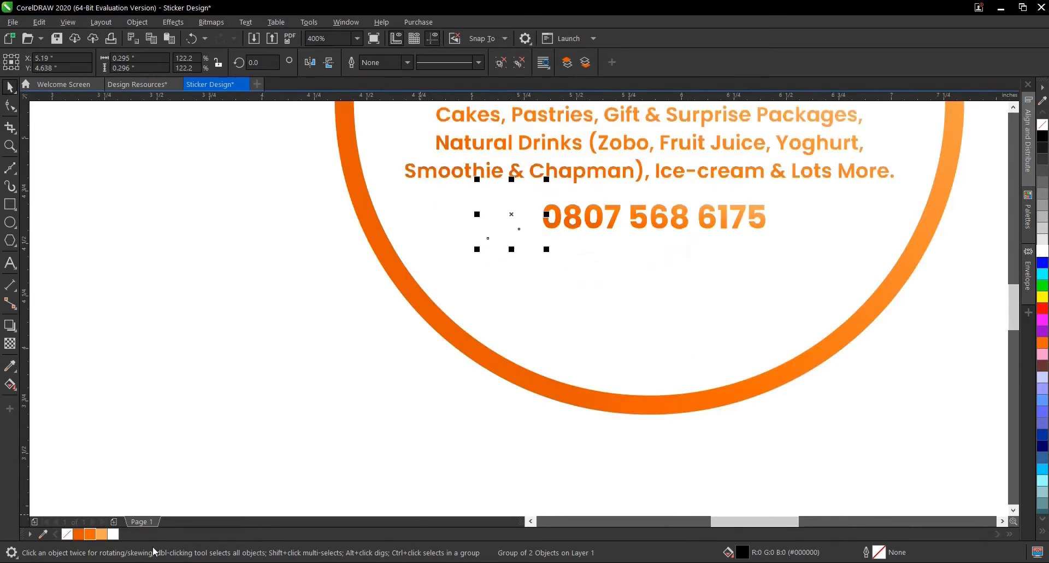
click(567, 63)
- Scale the WhatsApp icon to about 0.178 inches wide and align its vertical centre with the phone number
drag(547, 179, 533, 198)
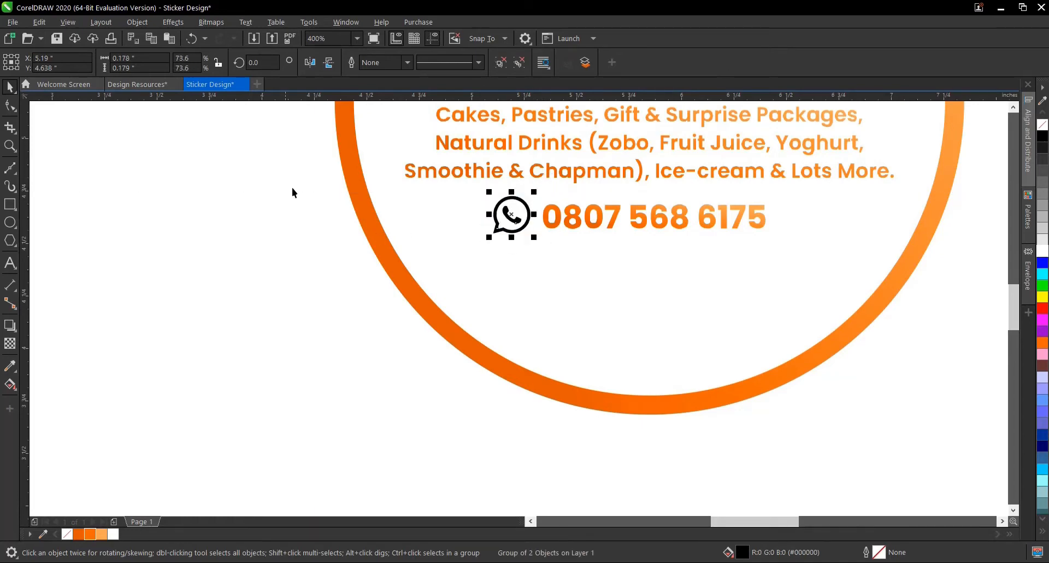
drag(294, 164, 818, 264)
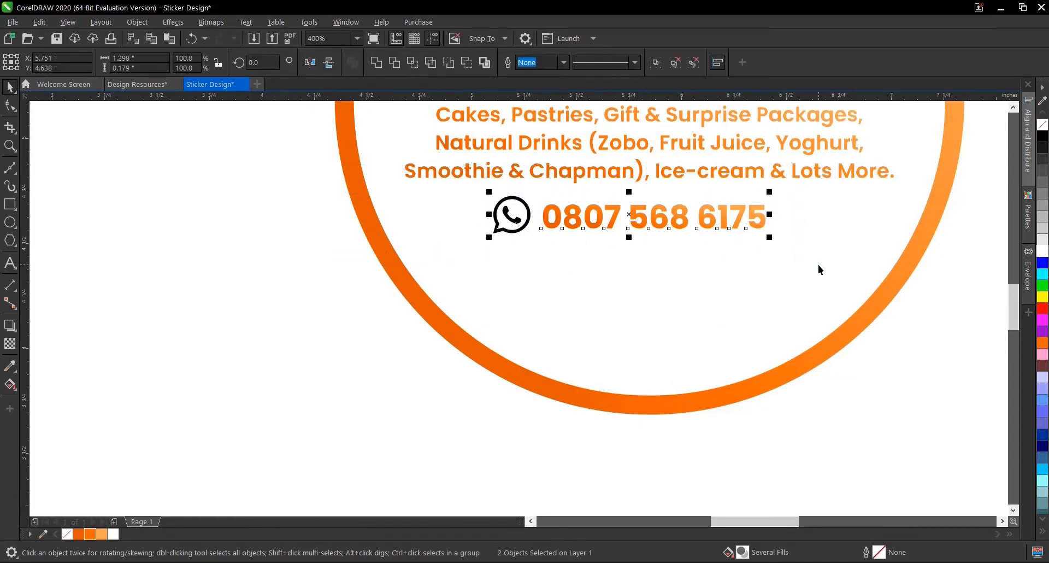
key(Escape)
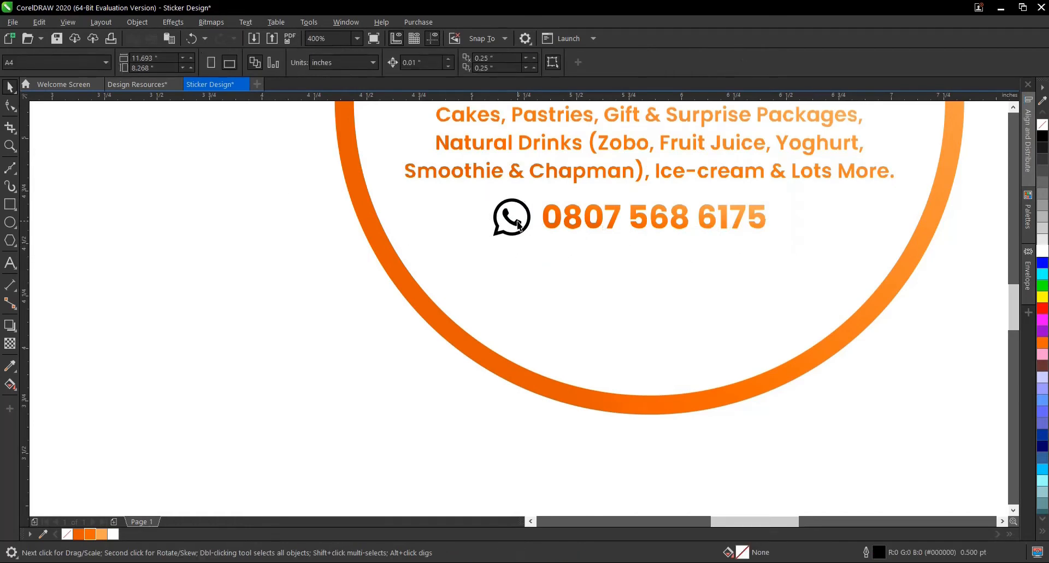
- Try to apply the phone number's fountain fill to the grouped WhatsApp icon
scroll(538, 215, up, 2)
click(537, 214)
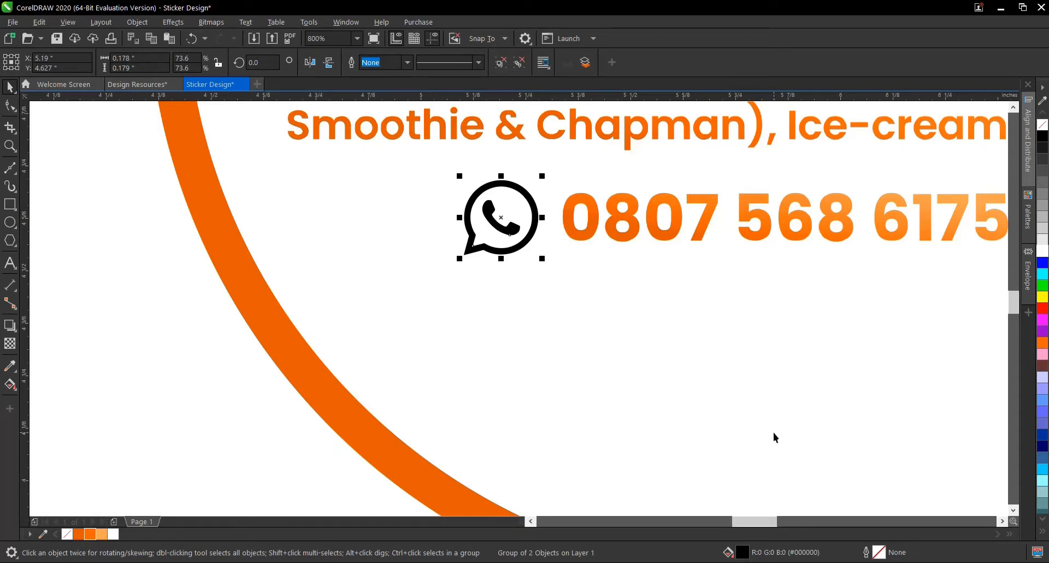
click(665, 234)
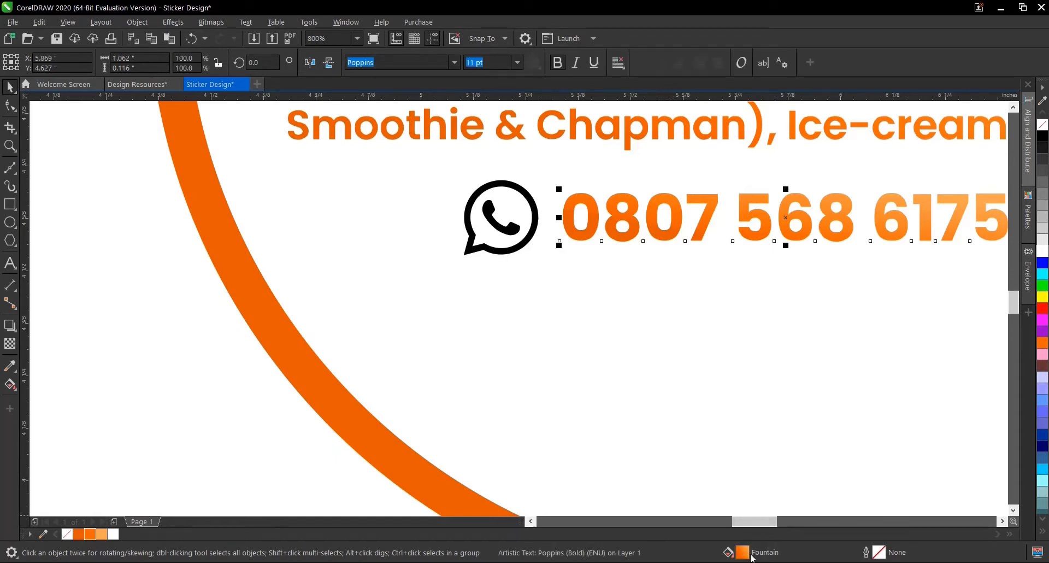
drag(744, 555, 525, 240)
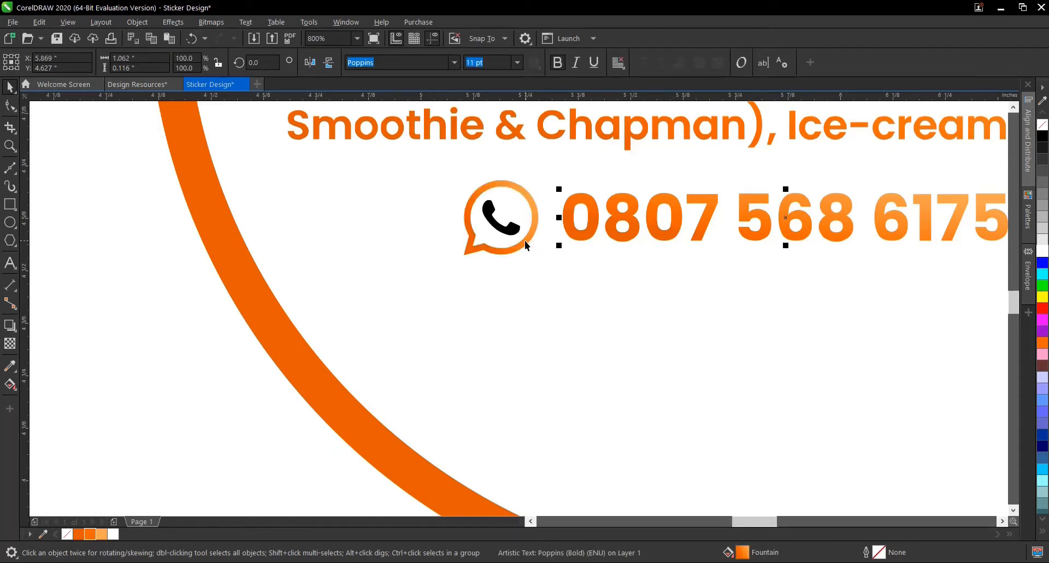
click(525, 252)
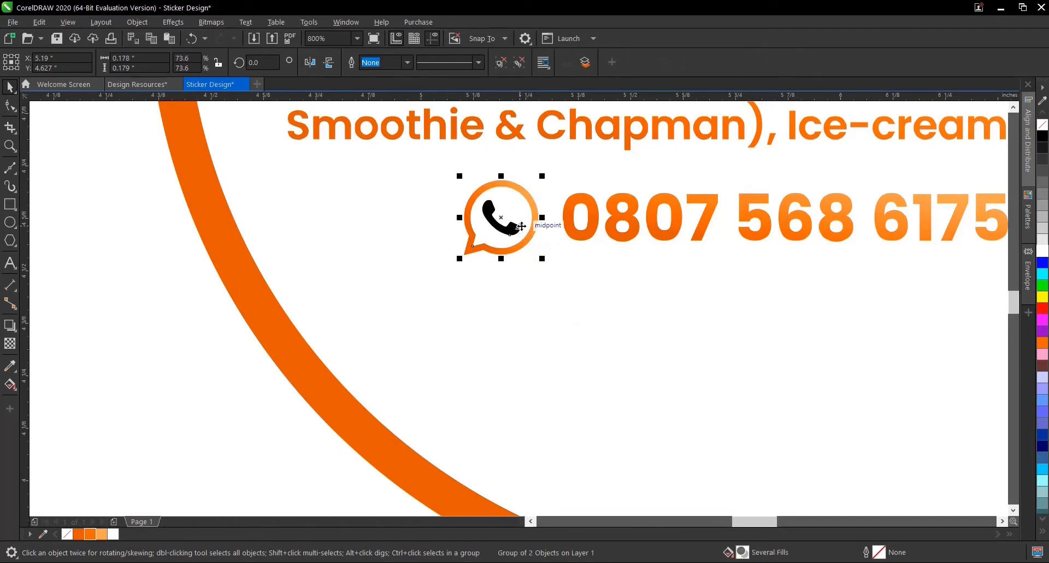
- Undo the WhatsApp icon's fountain fill while keeping the icon aligned with the phone number
key(ctrl+z)
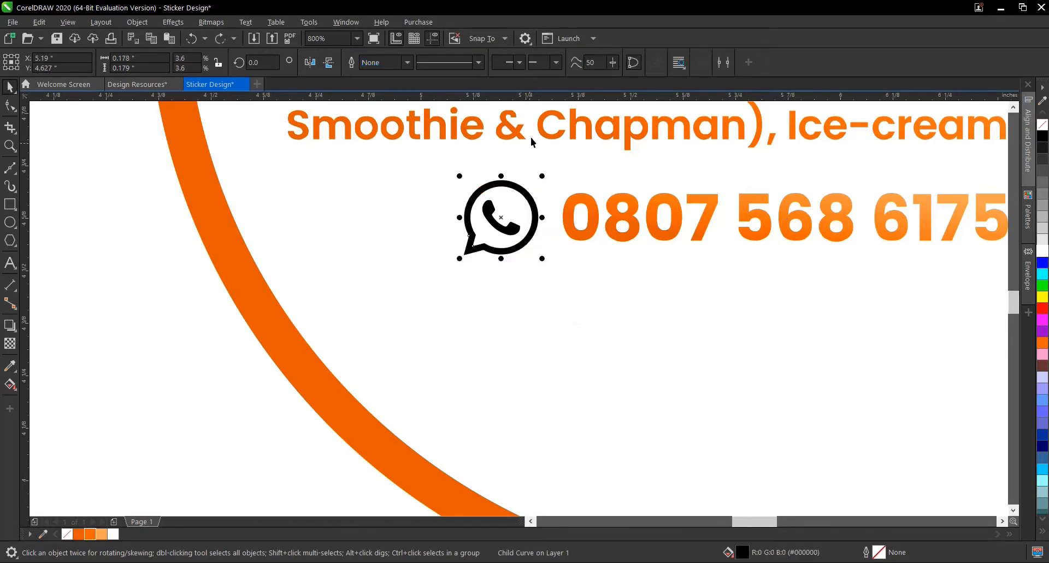
key(ctrl+z)
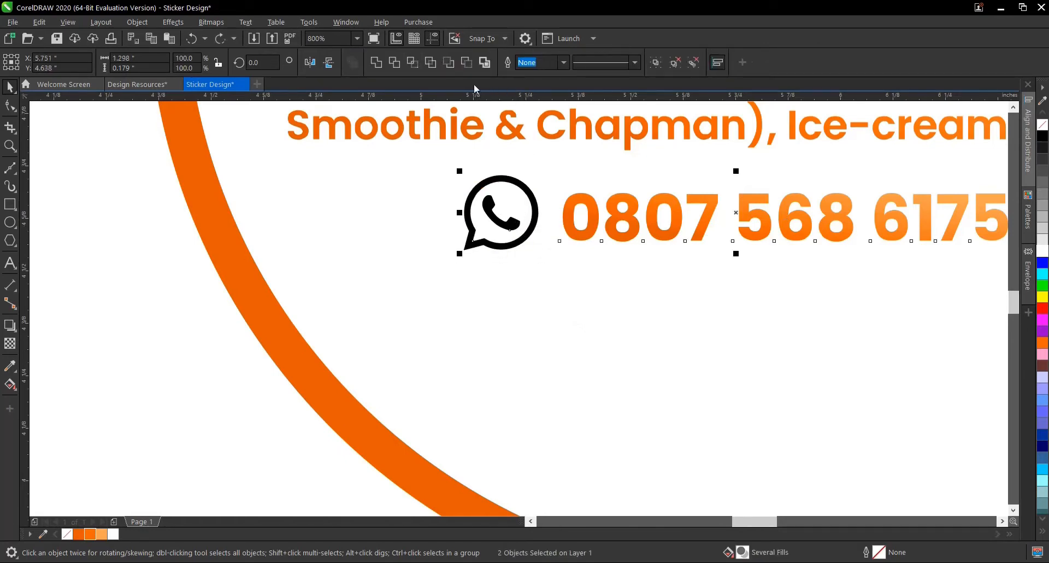
click(224, 35)
click(185, 257)
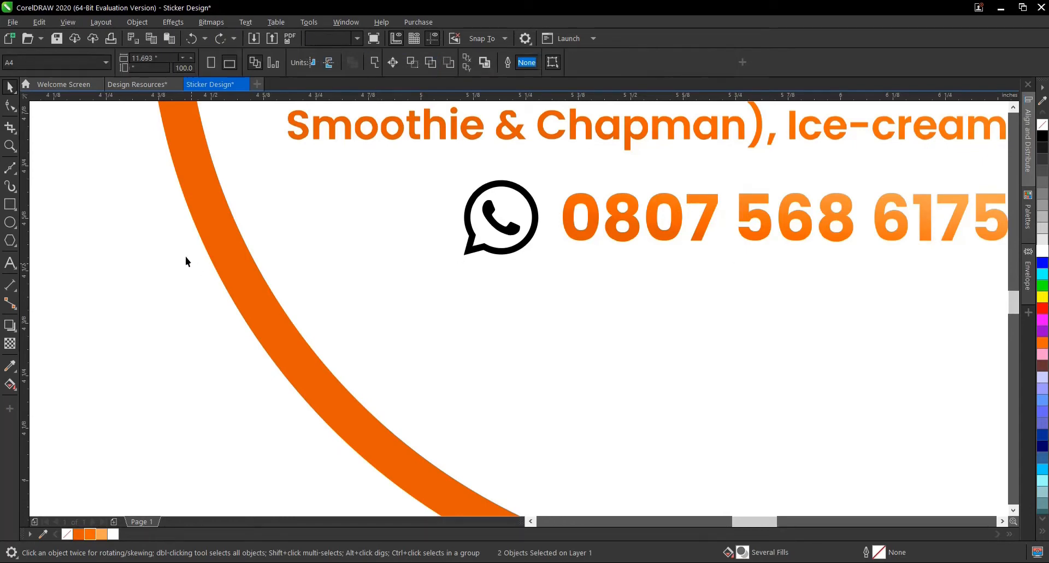
- Ungroup the WhatsApp icon and weld its two parts into a single curve
drag(145, 160, 576, 329)
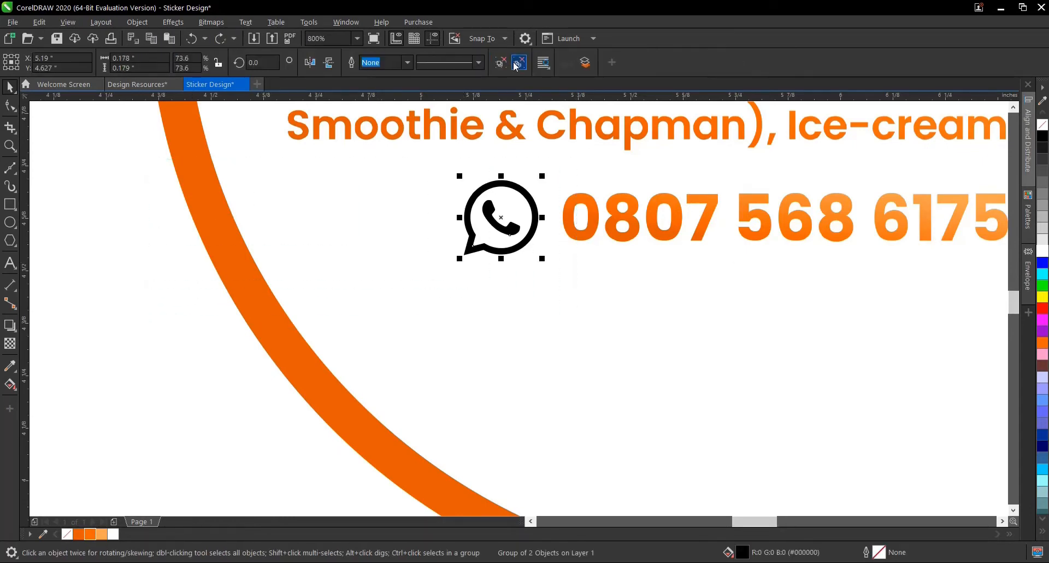
key(ctrl+u)
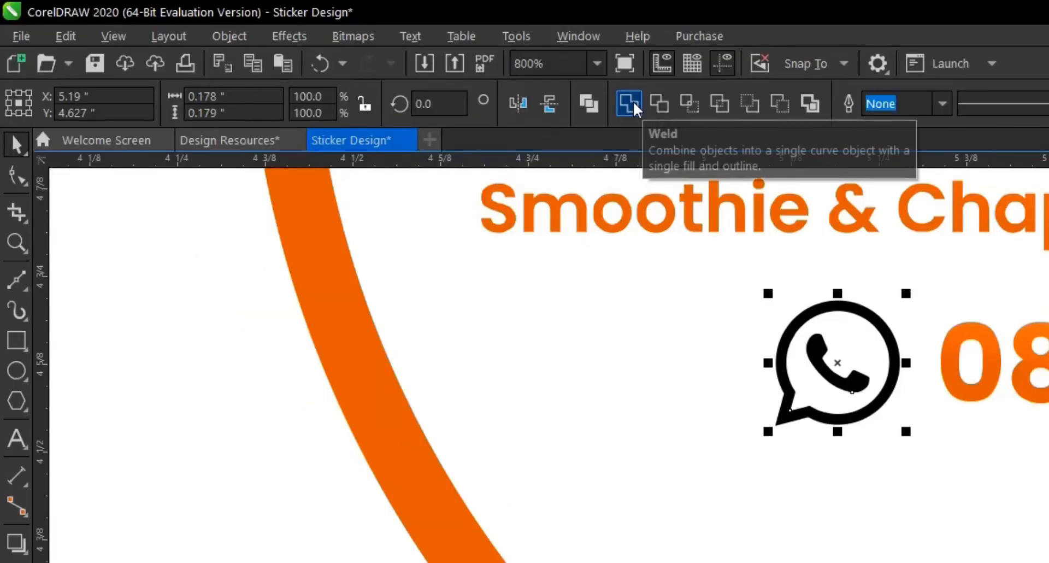
click(630, 103)
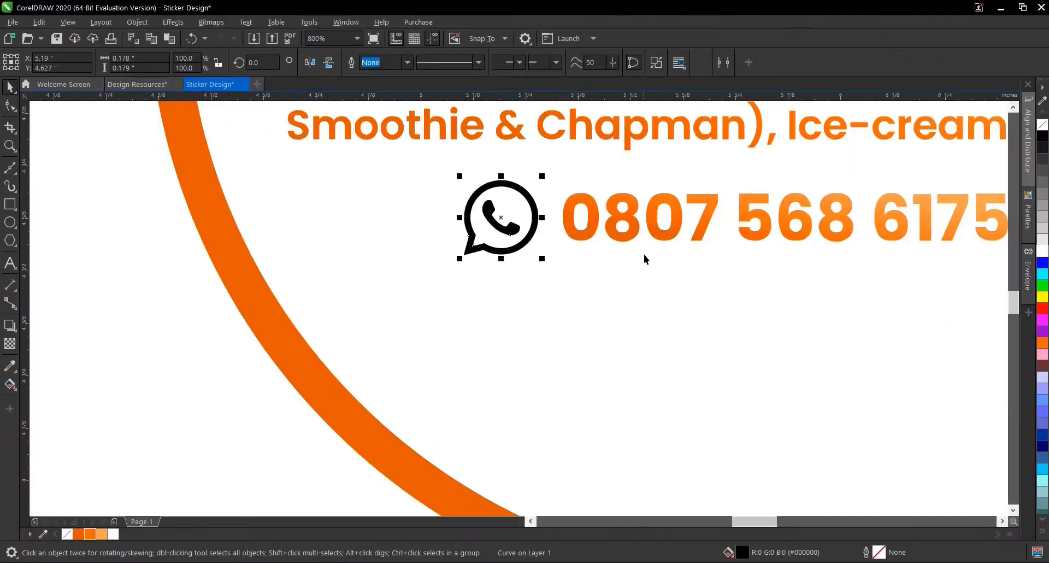
- Apply the phone number's orange fountain fill to the welded WhatsApp icon
click(641, 227)
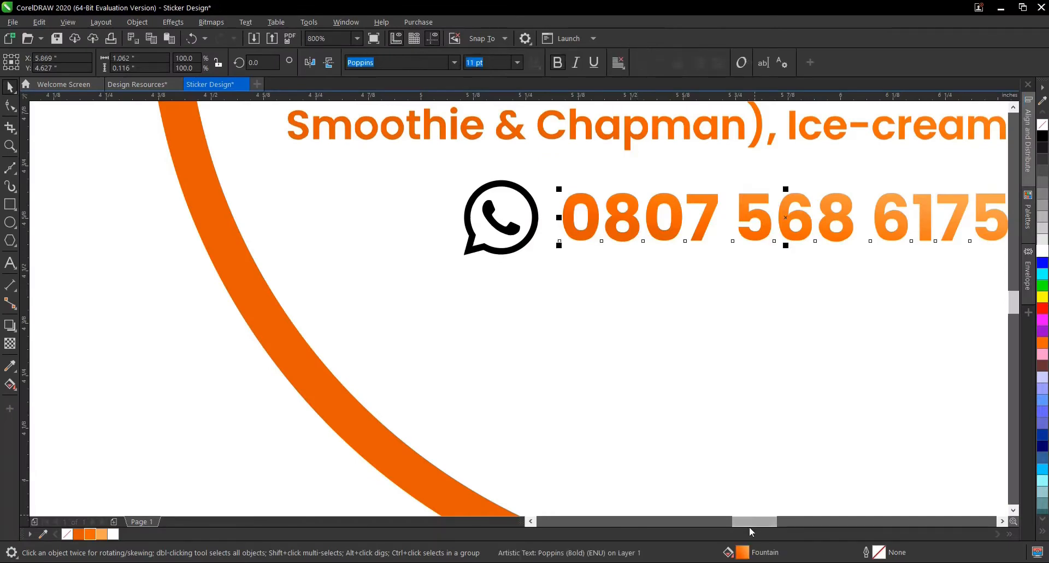
drag(745, 557, 512, 295)
drag(513, 253, 510, 248)
scroll(535, 264, down, 1)
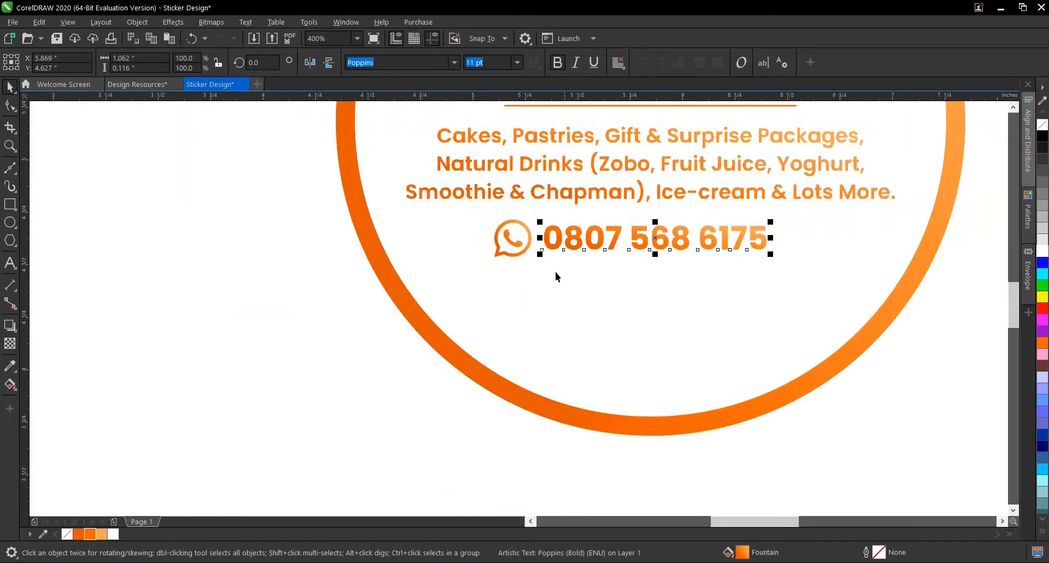
- Group the WhatsApp icon with the phone number
drag(283, 203, 297, 217)
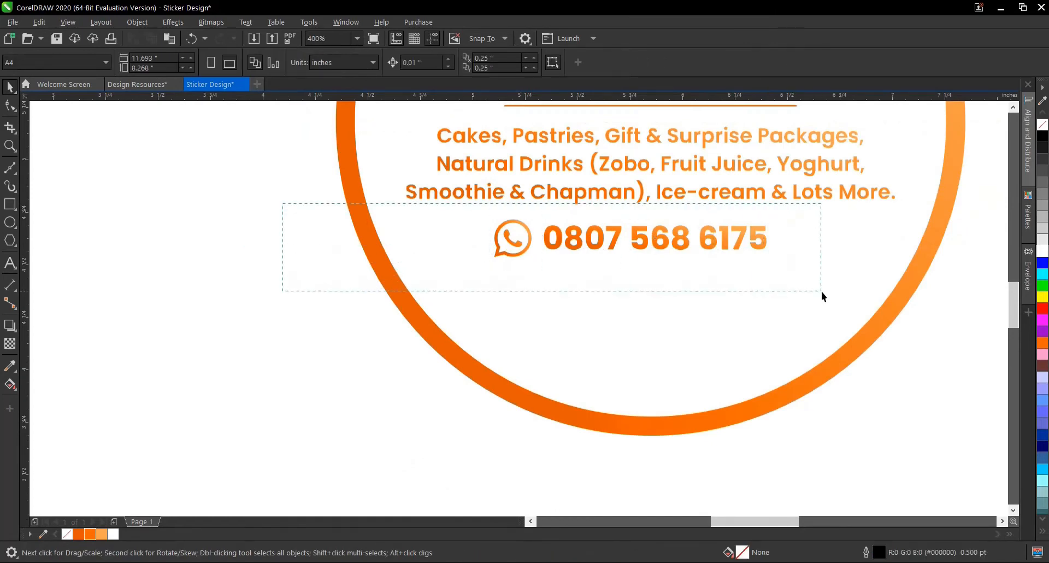
drag(822, 291, 826, 287)
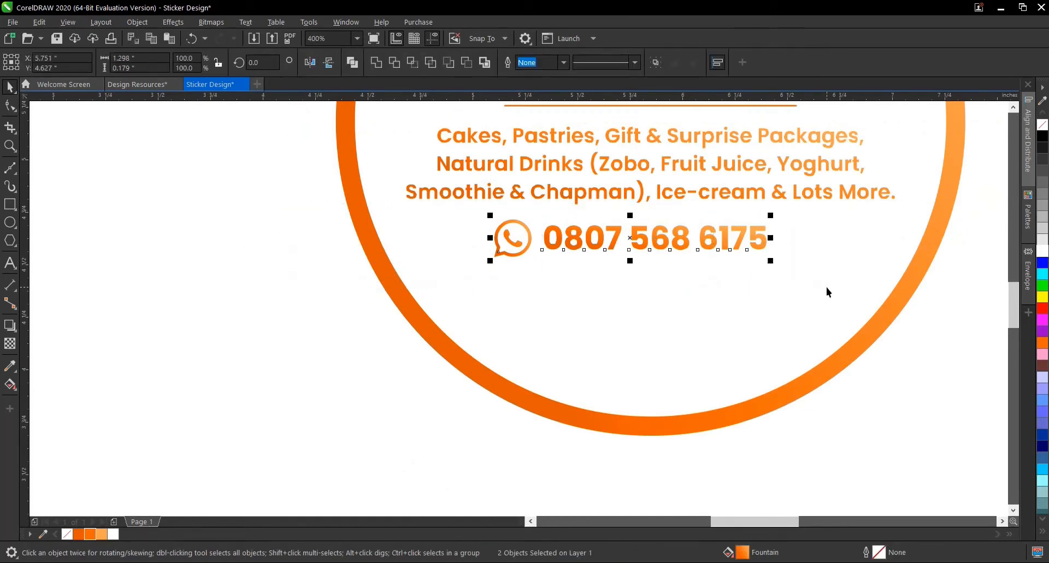
key(ctrl+g)
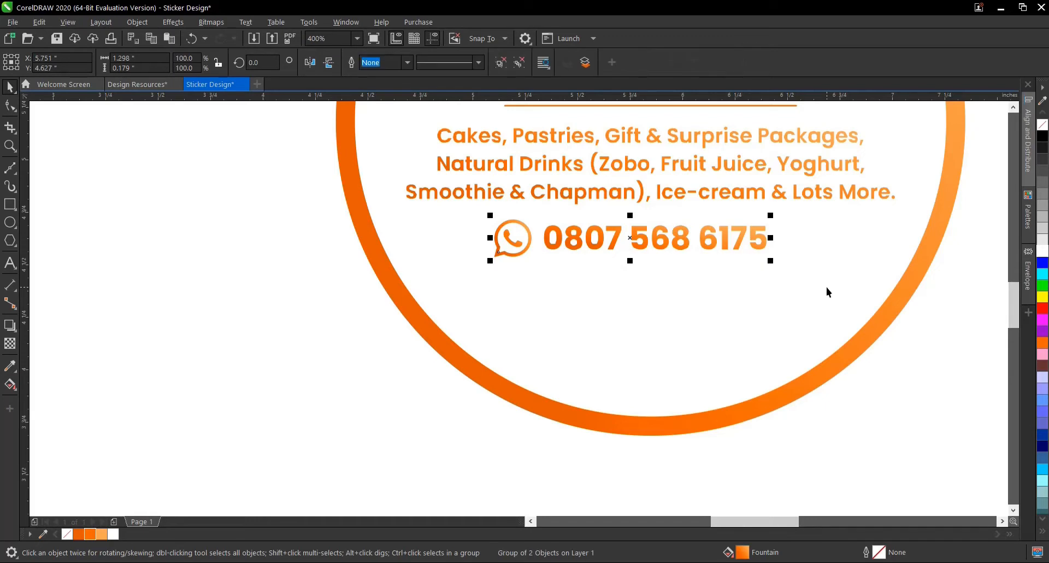
- Centre the WhatsApp icon and phone number group horizontally within the white inner circle and deselect it
scroll(706, 368, down, 1)
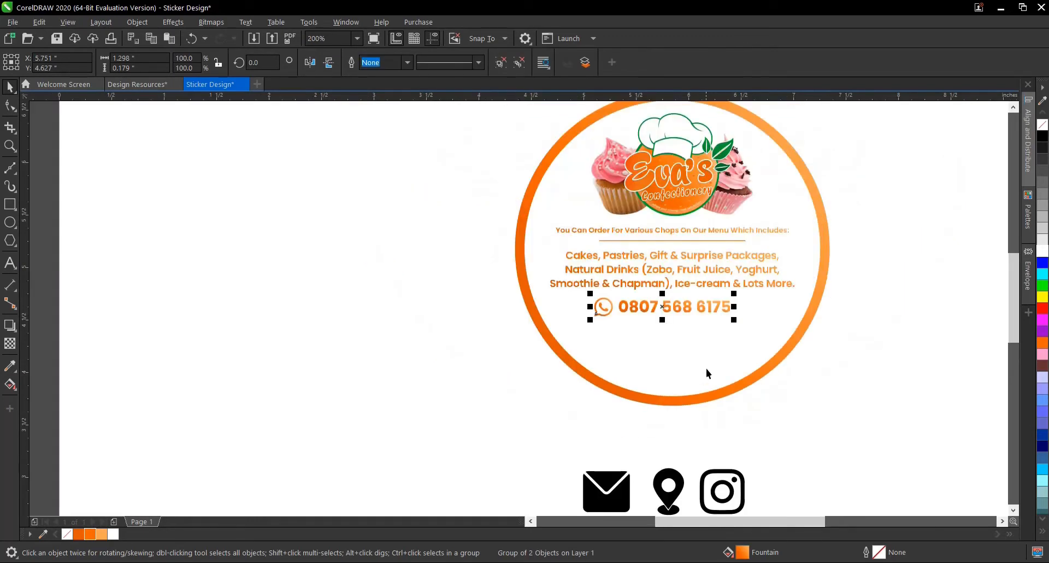
click(671, 451)
click(654, 310)
shift+click(691, 352)
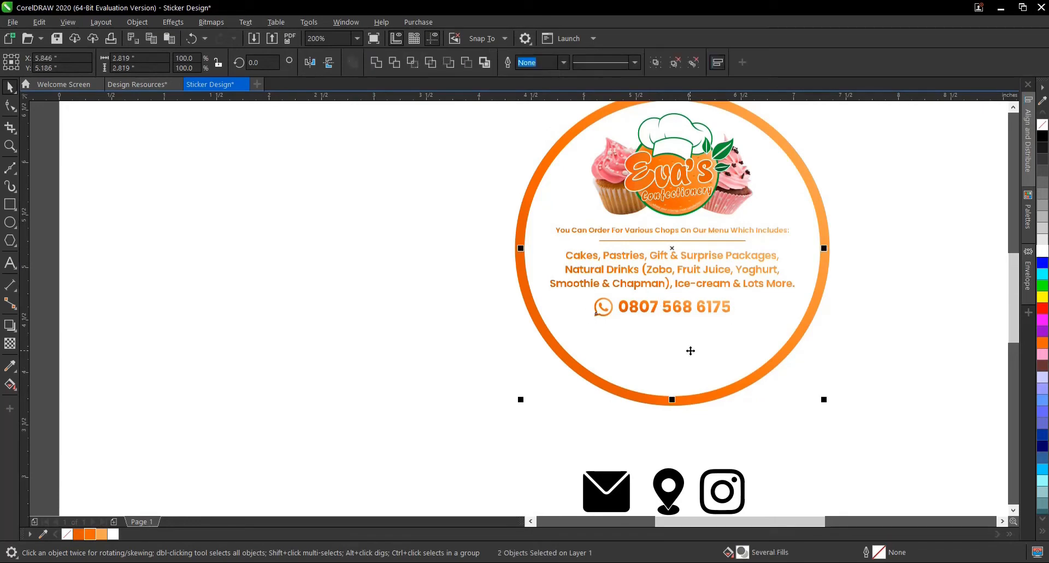
click(847, 353)
scroll(673, 339, down, 2)
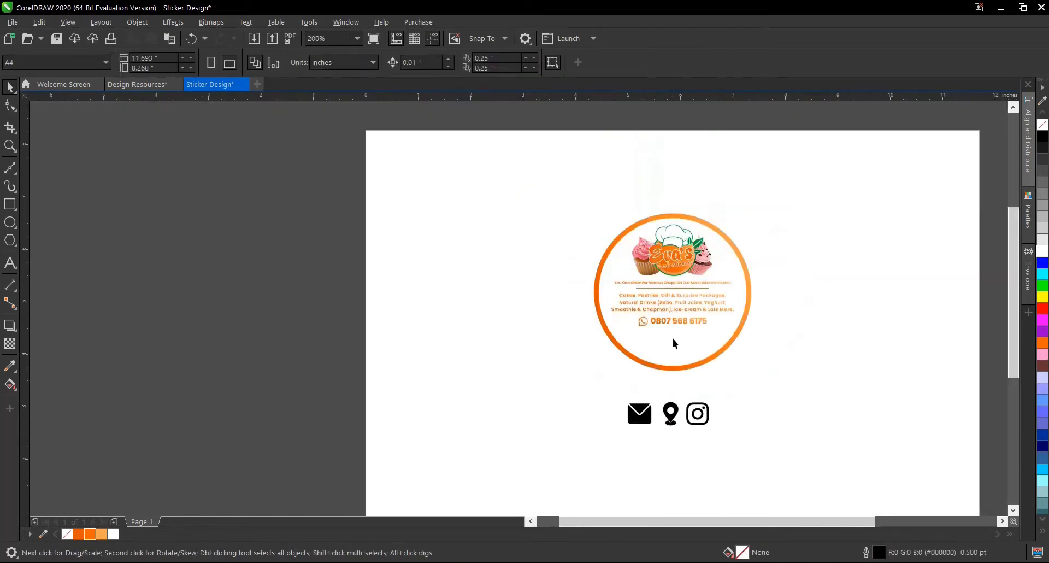
scroll(690, 323, up, 2)
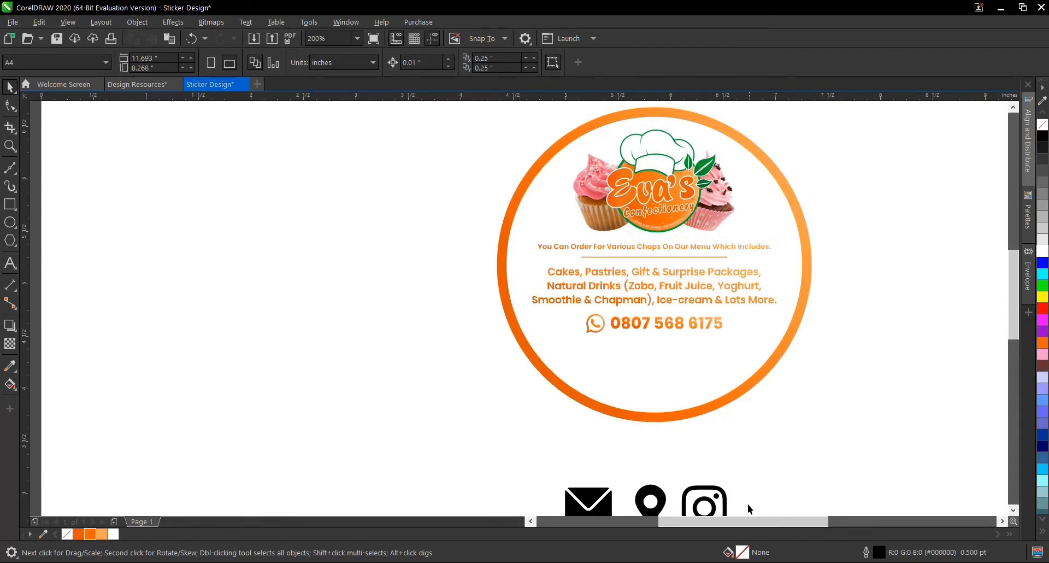
- Switch to Notepad, correct "Thankd" to "Thanks" and copy the line "Thanks For Your Patronage"
key(alt+Tab)
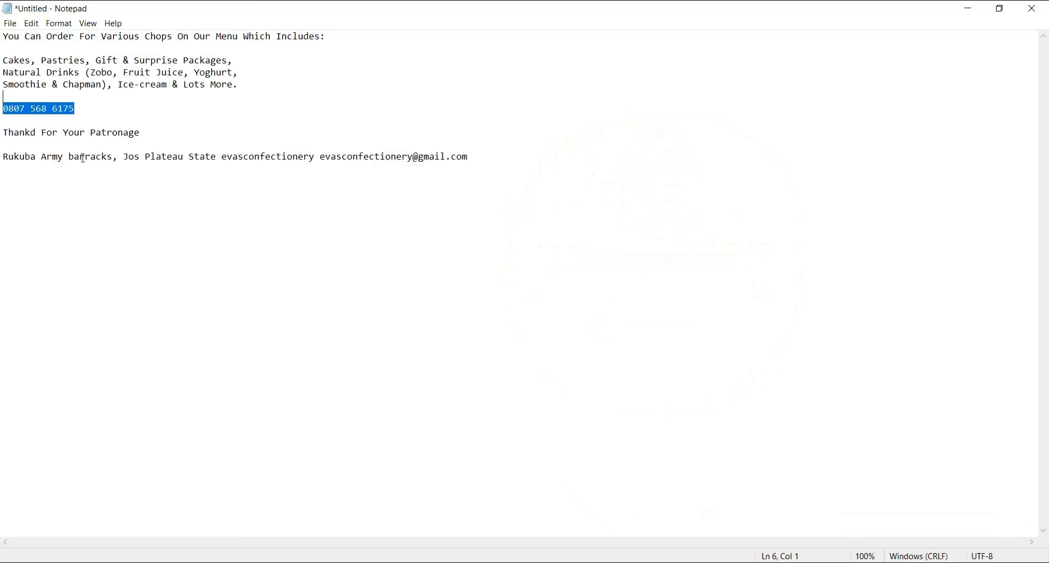
click(36, 134)
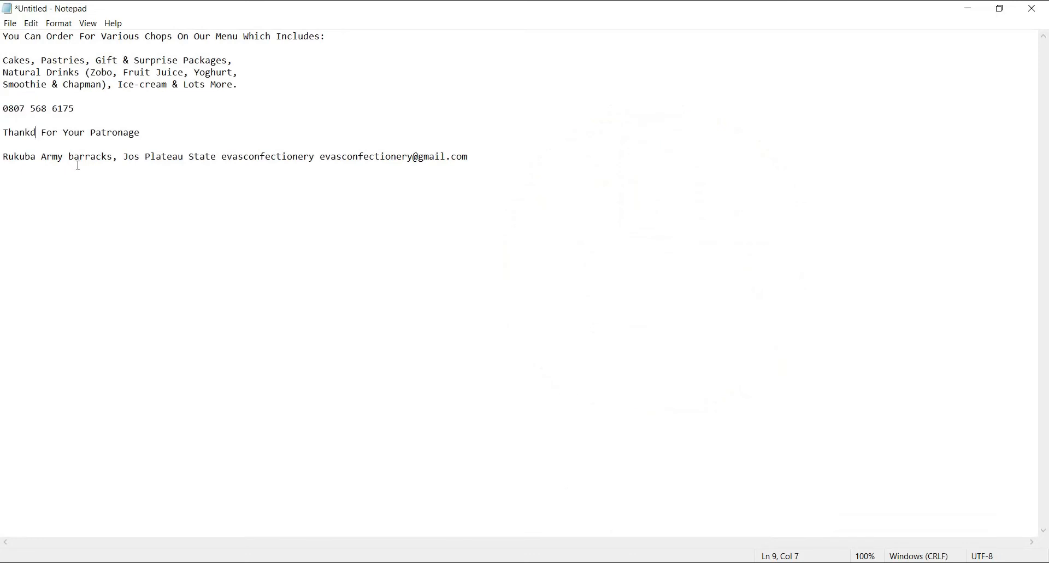
key(BackSpace)
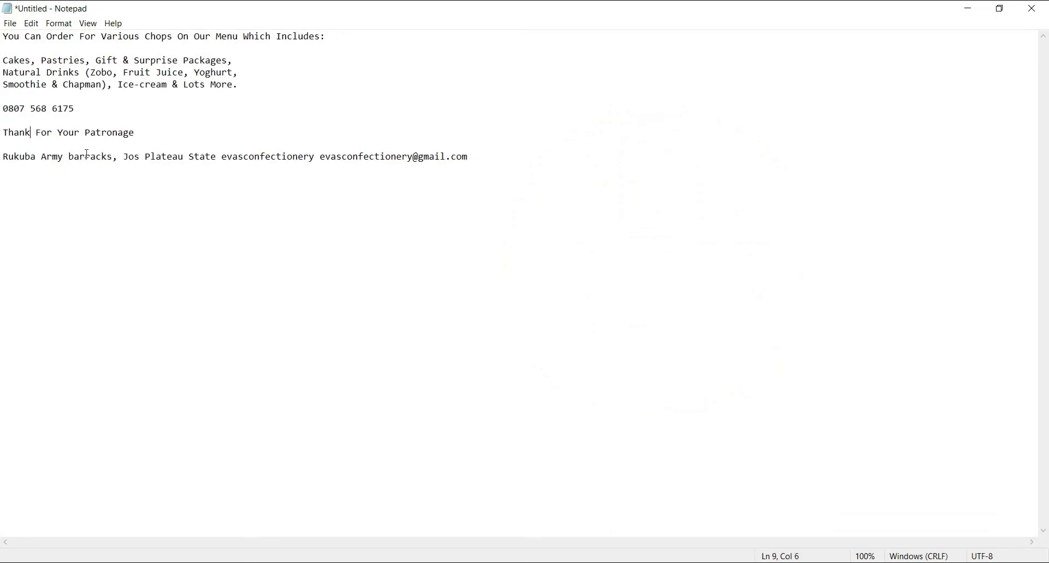
text(s)
drag(141, 133, 14, 124)
right_click(37, 135)
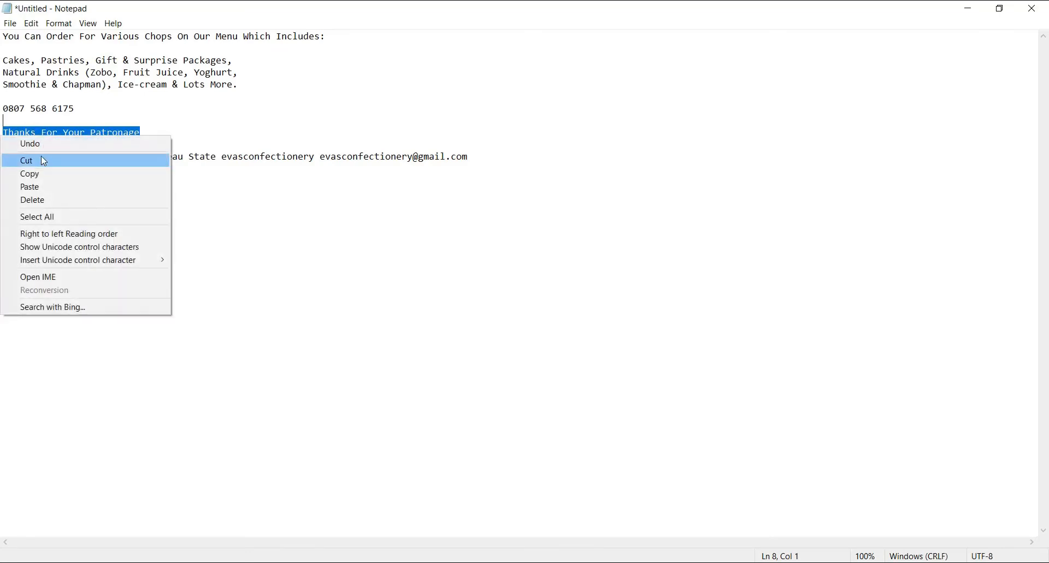
click(40, 169)
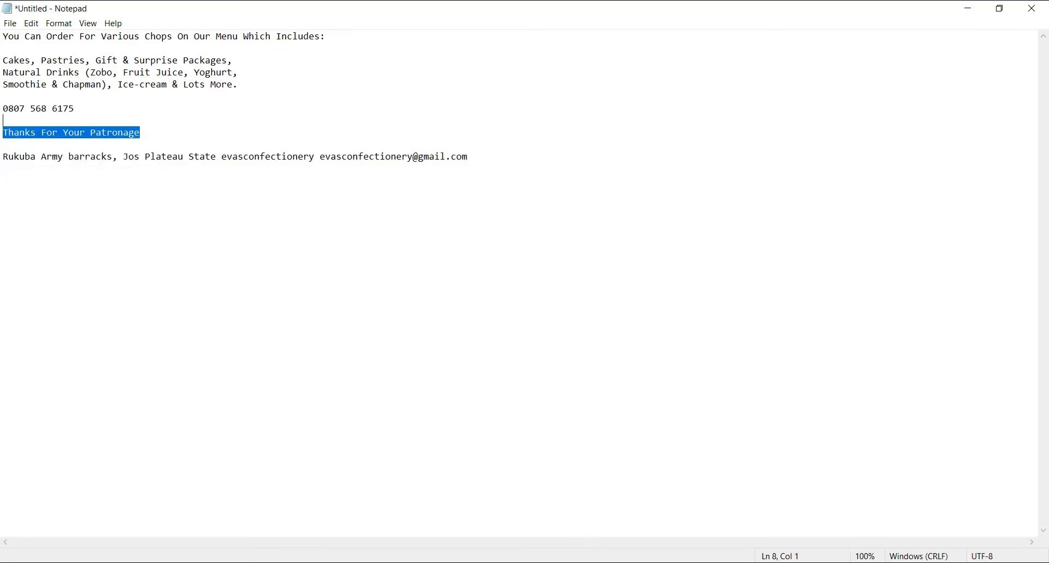
- Back in CorelDRAW, add "Thanks For Your Patronage" as artistic text starting outside the circle and scale it to about 16.36 pt
mouse_move(512, 560)
click(542, 553)
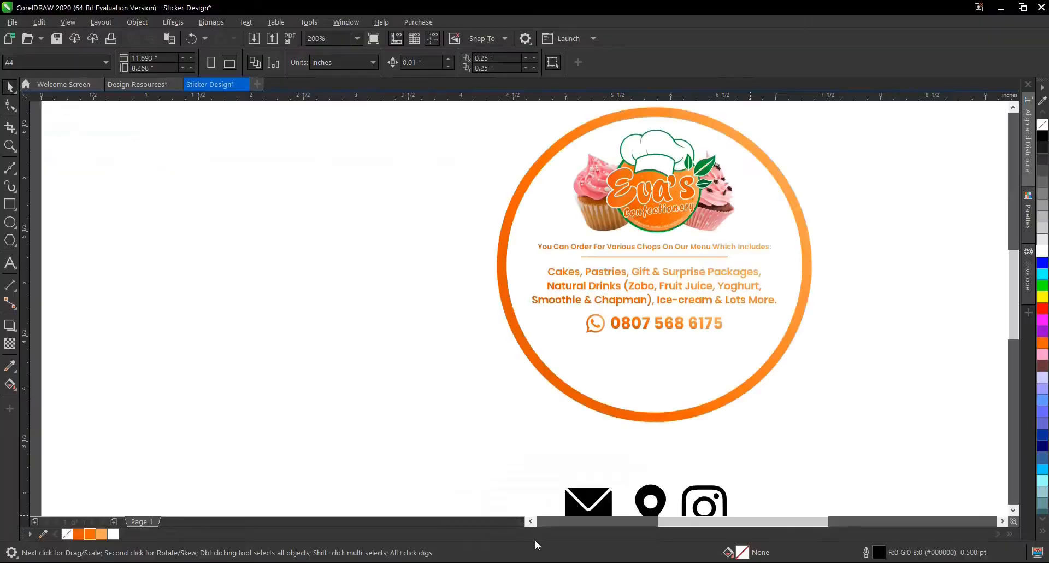
click(14, 262)
click(361, 331)
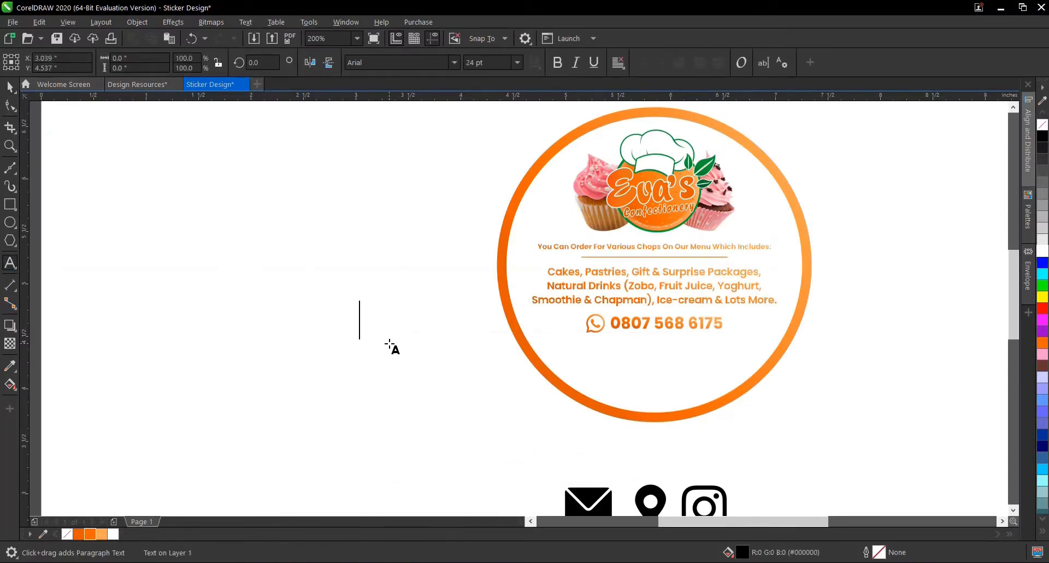
key(ctrl+v)
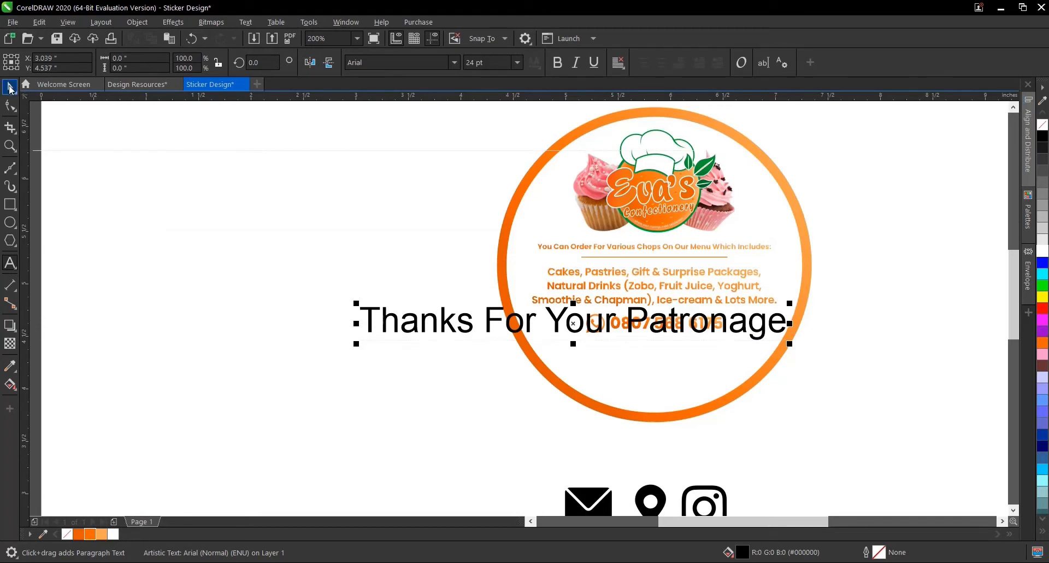
click(10, 86)
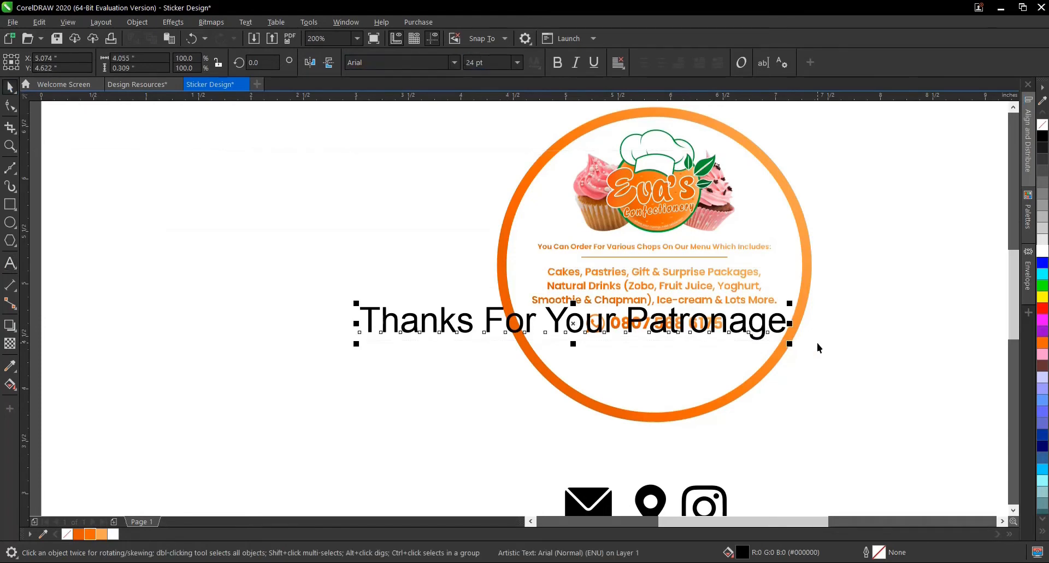
drag(789, 343, 658, 338)
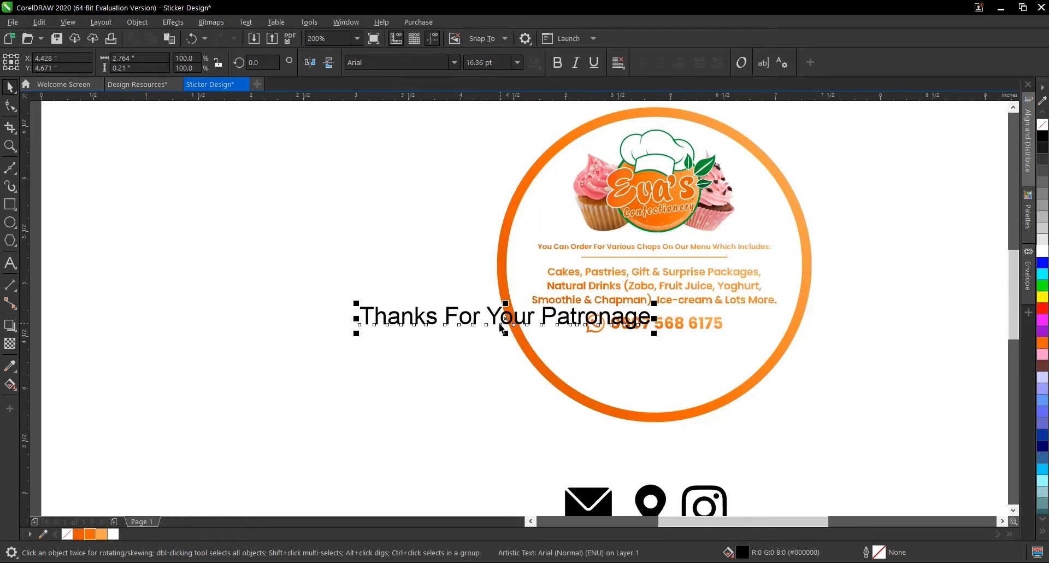
click(454, 62)
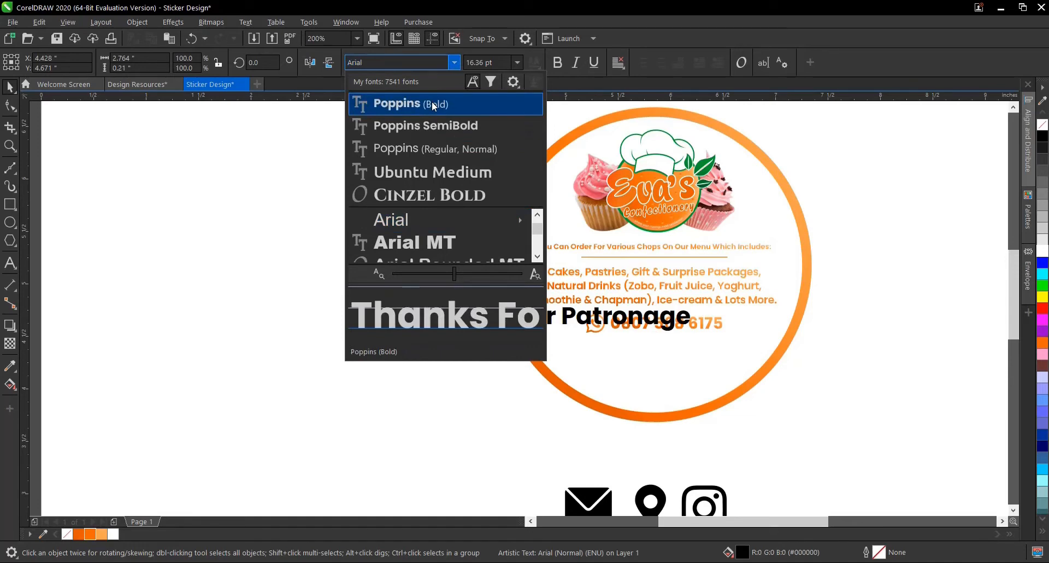
click(433, 104)
key(ctrl+z)
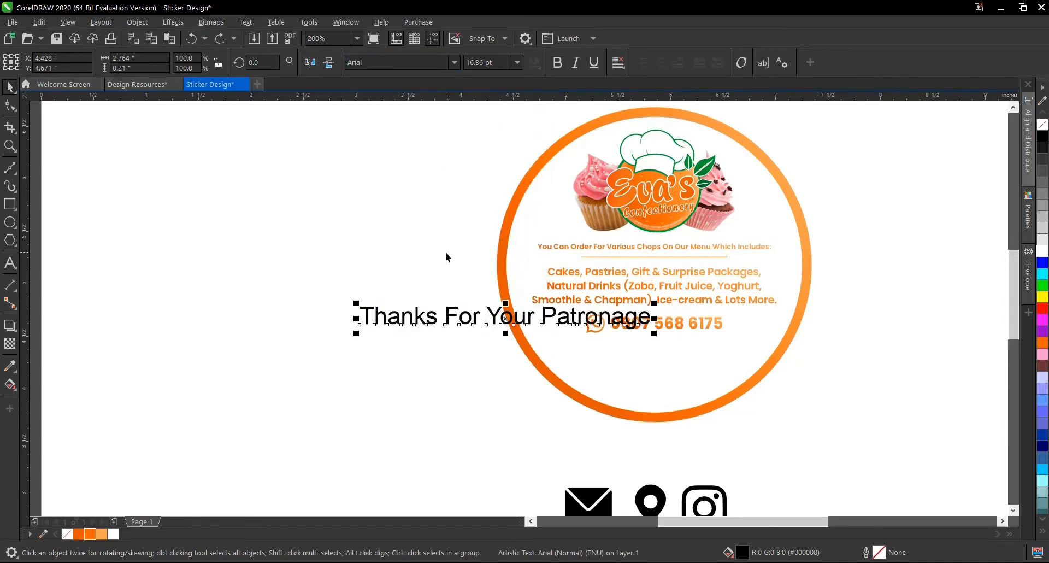
- Move the thank-you line further away from the phone number and copy the font name of the "Eva's" logo lettering
drag(479, 323, 360, 327)
click(652, 202)
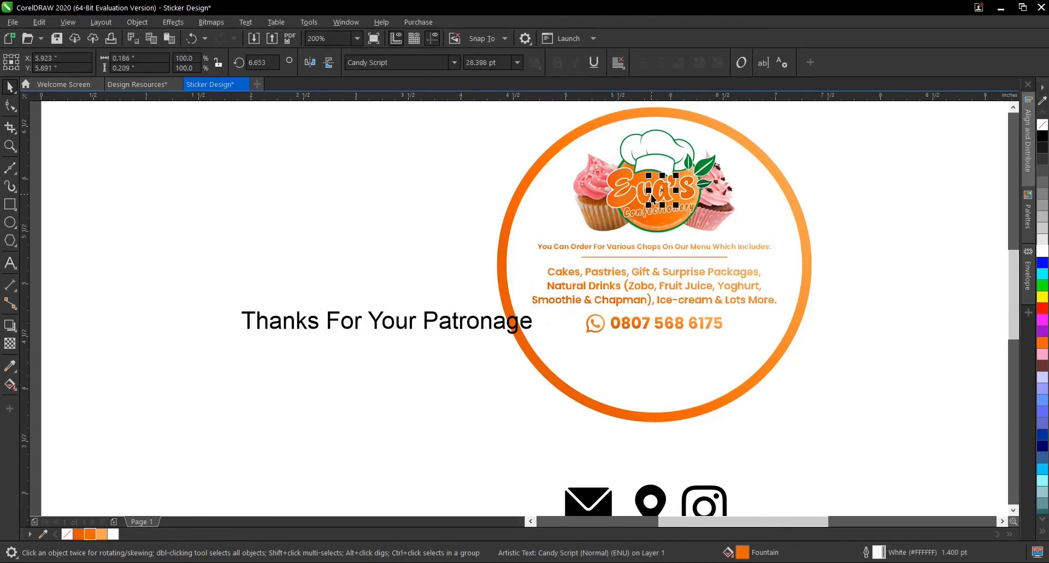
click(385, 62)
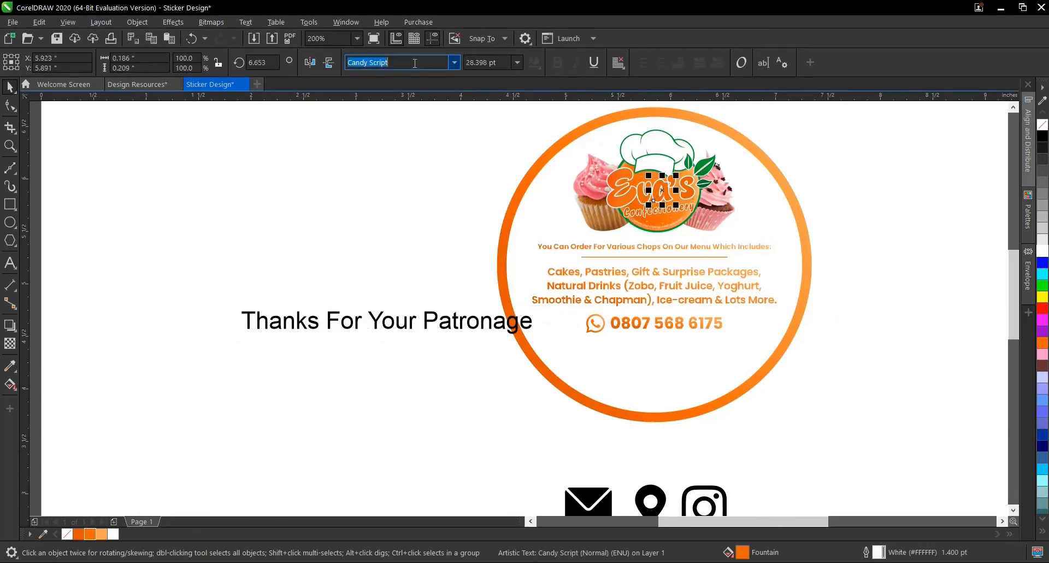
right_click(382, 62)
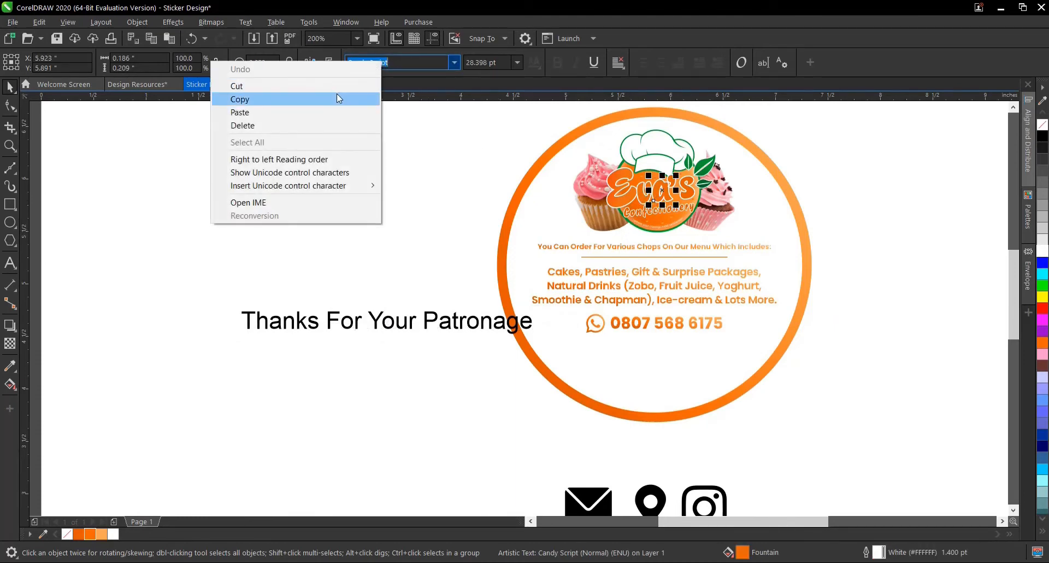
click(338, 99)
click(456, 65)
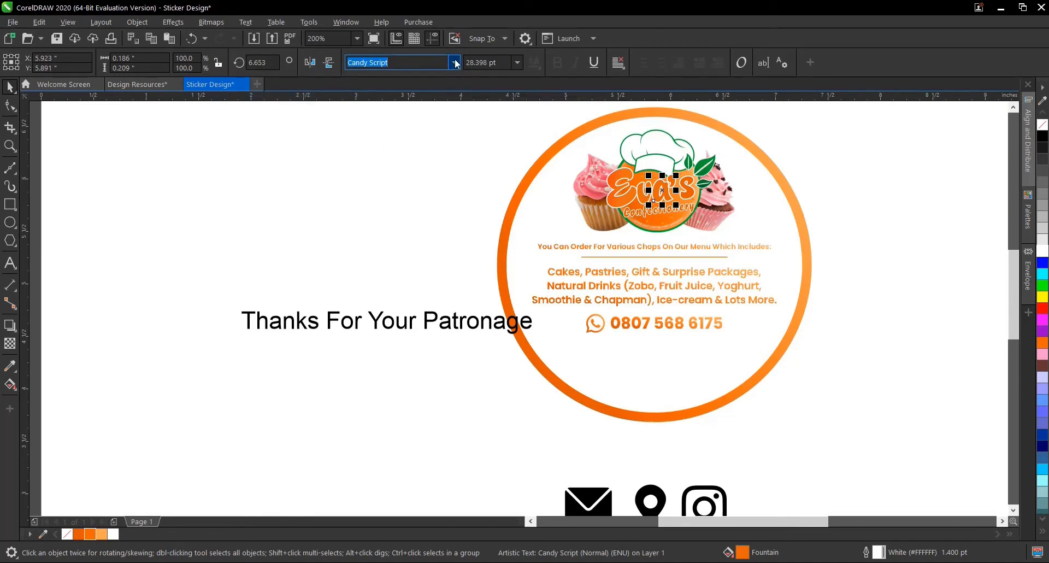
click(238, 235)
- Set the font of "Thanks For Your Patronage" to Candy Script
click(353, 322)
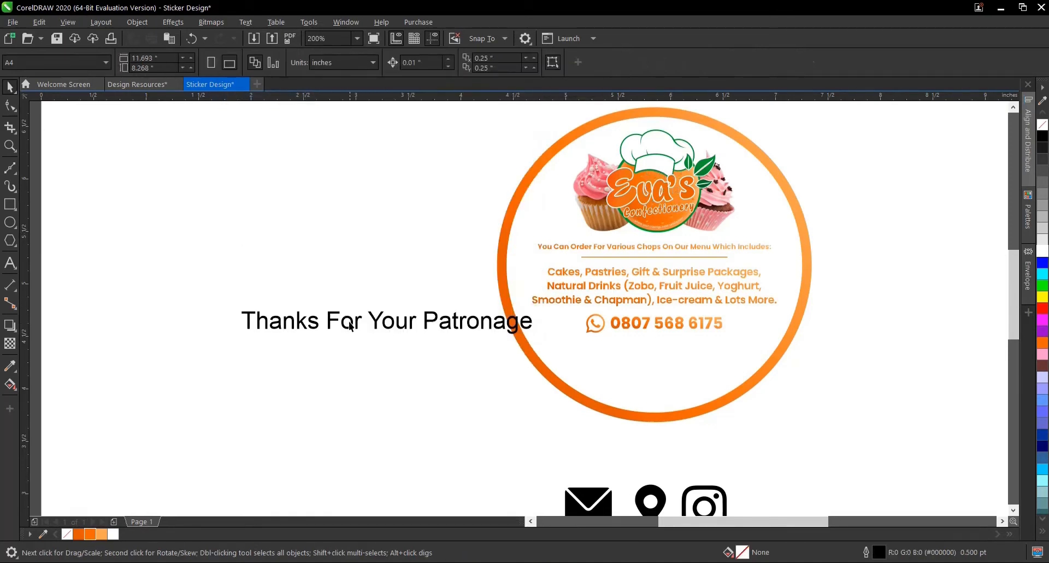
click(354, 323)
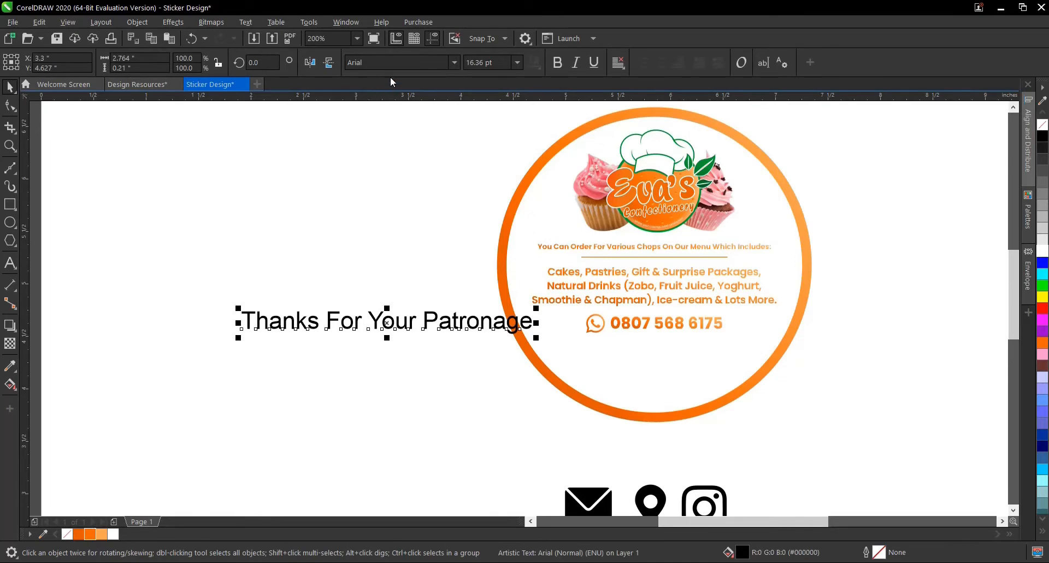
click(396, 62)
text(Candy Script)
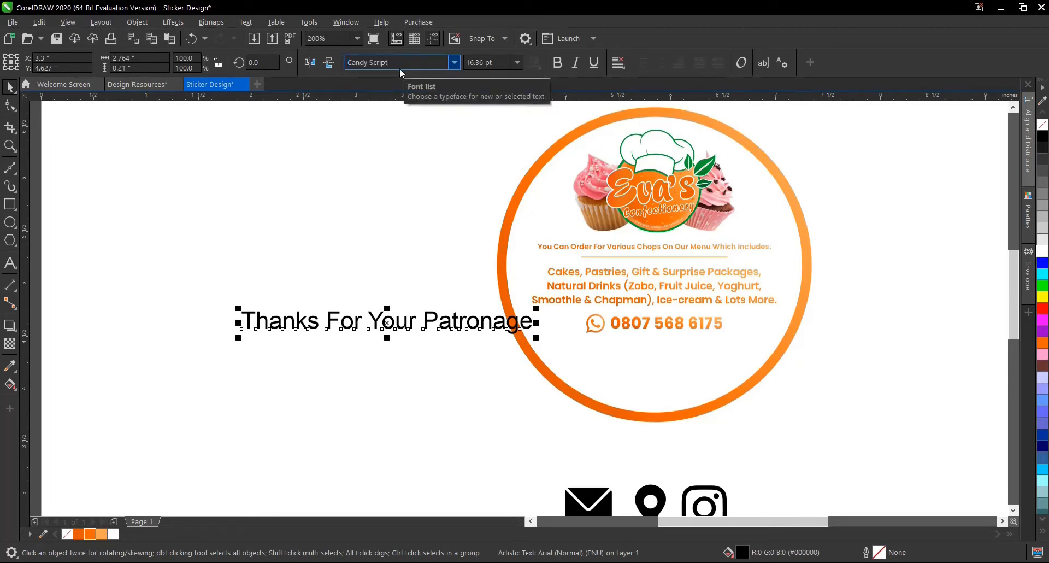
key(Return)
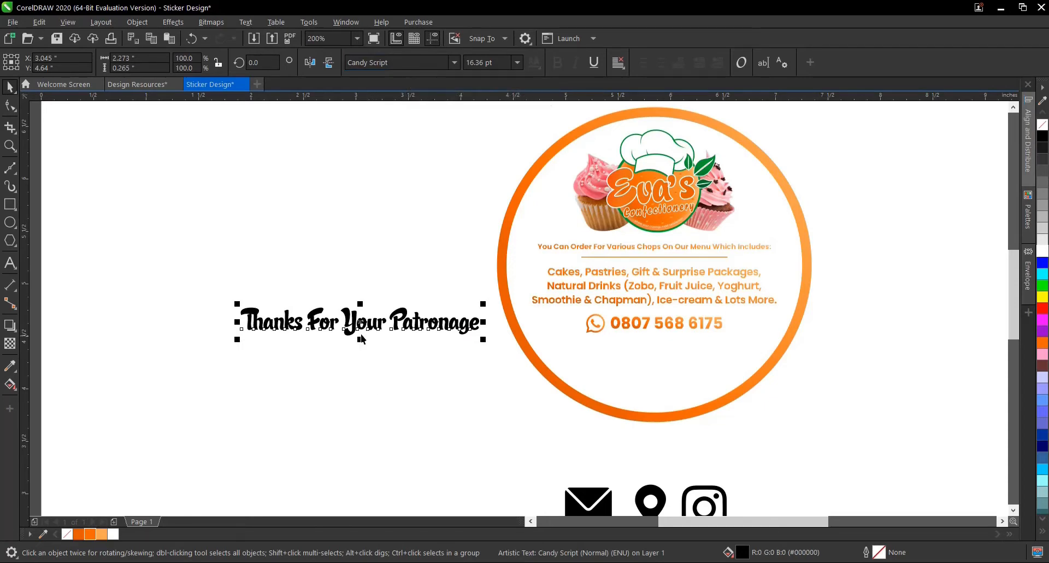
- Apply the menu text's orange fountain fill to the thank-you line and set its font size to 10 pt
click(629, 301)
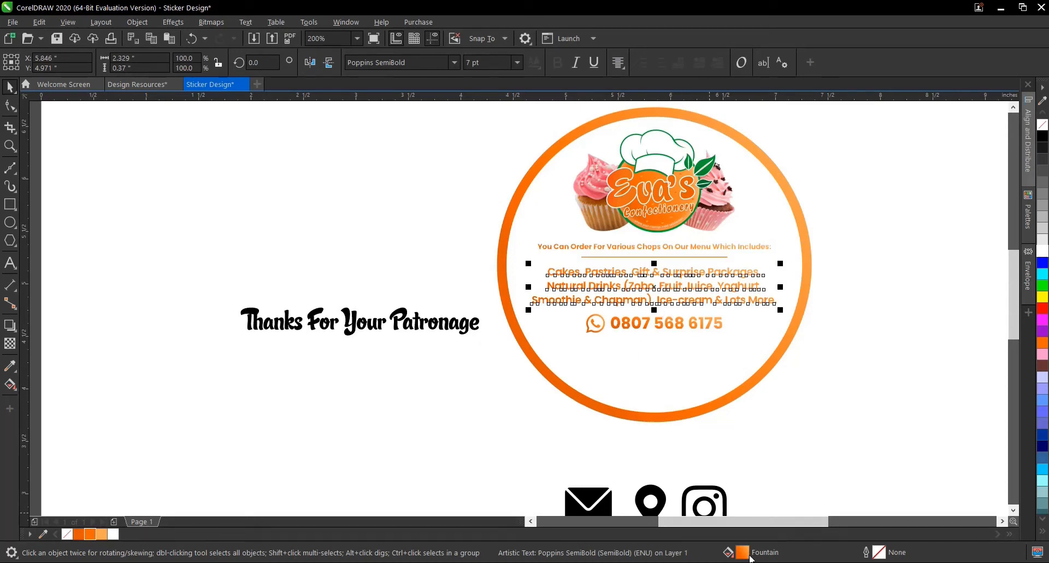
drag(746, 552, 361, 321)
click(354, 317)
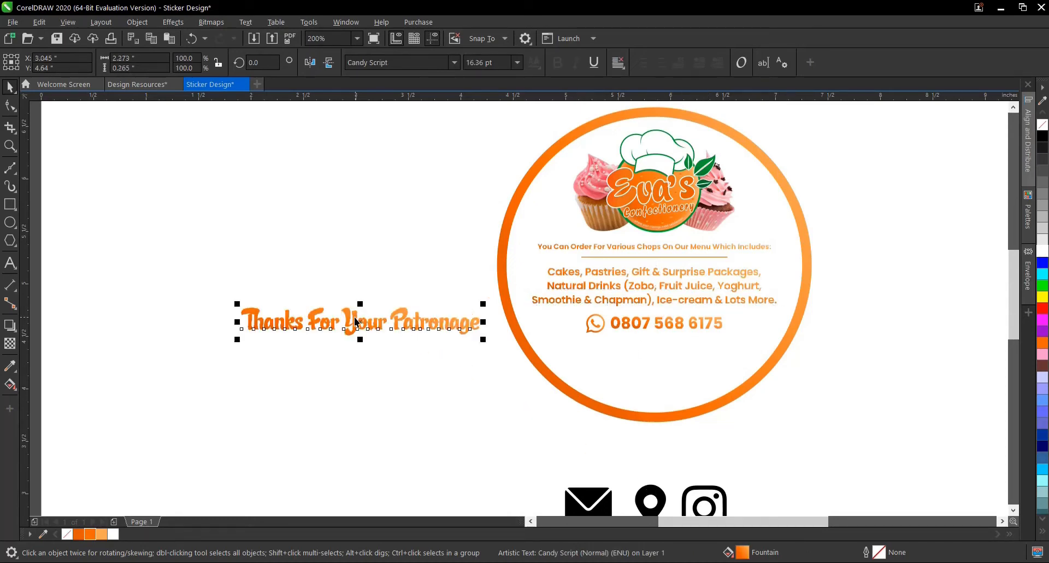
click(520, 63)
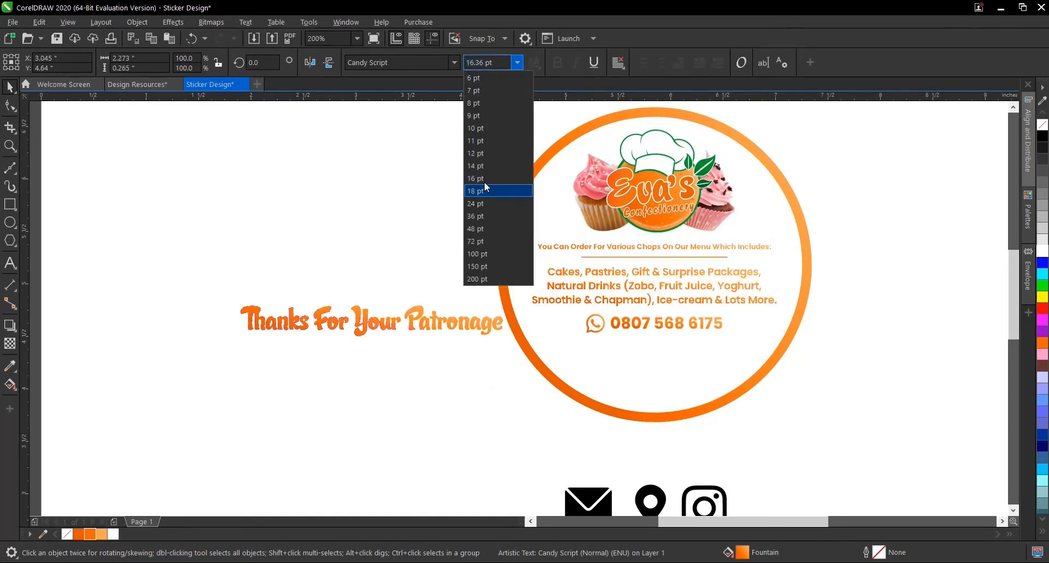
click(487, 127)
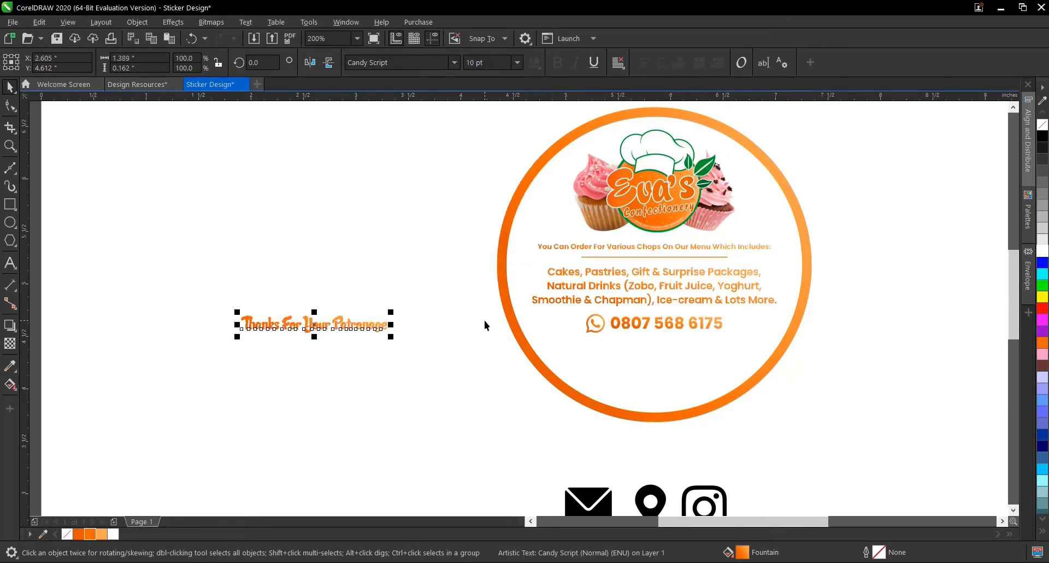
- Place the thank-you line below the phone number and centre it horizontally within the white inner circle
drag(327, 326, 425, 357)
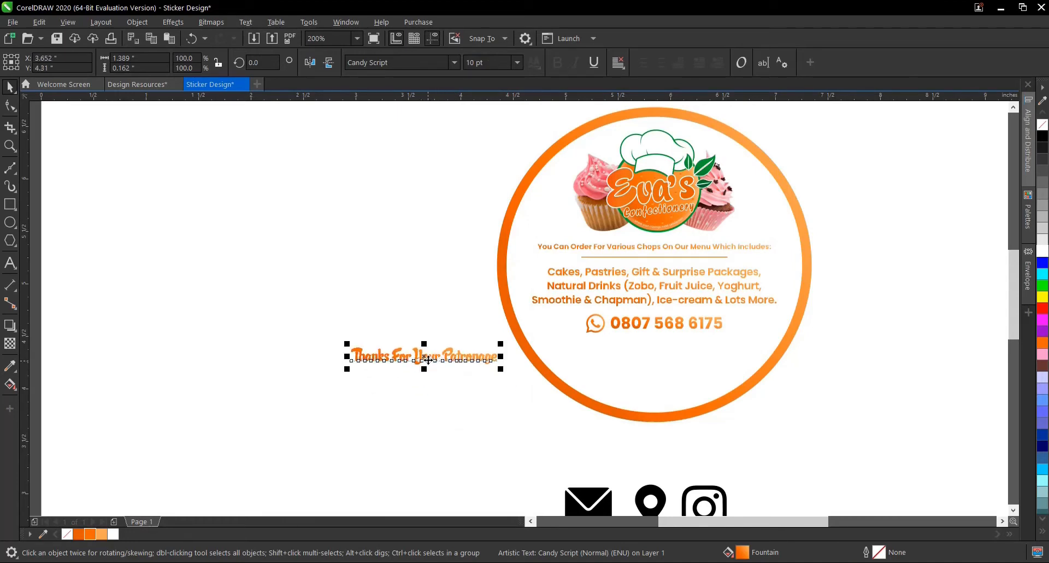
drag(431, 359, 657, 355)
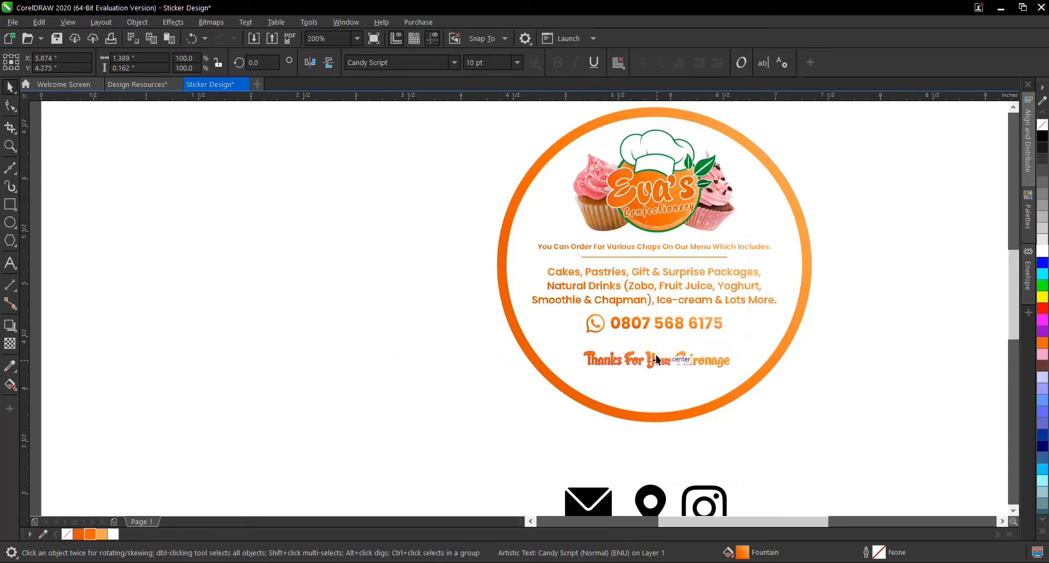
shift+click(741, 332)
key(c)
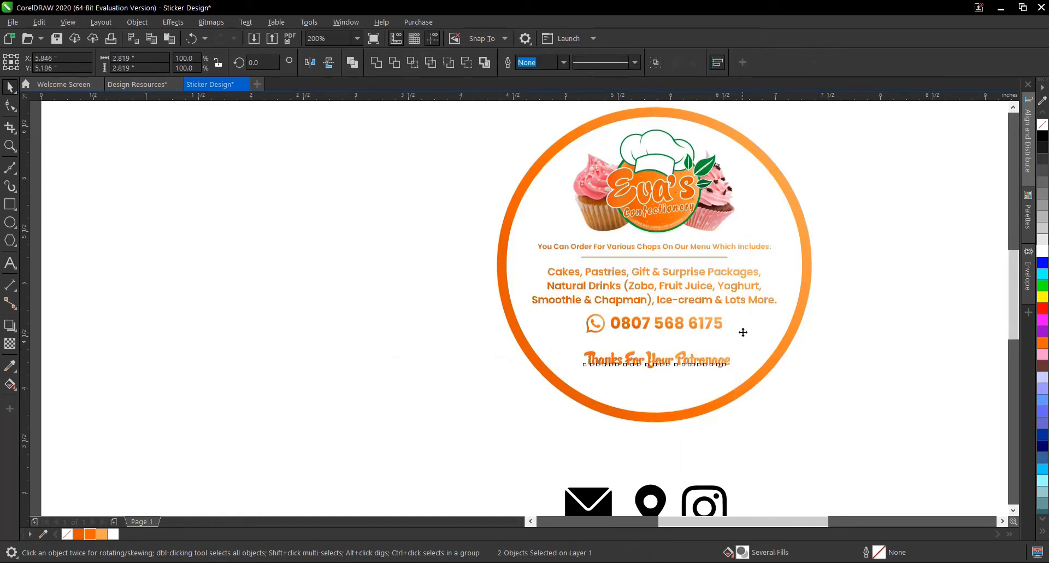
click(841, 350)
- Move the thank-you line out of the circle and fit it as text to the path of the white inner circle
click(694, 360)
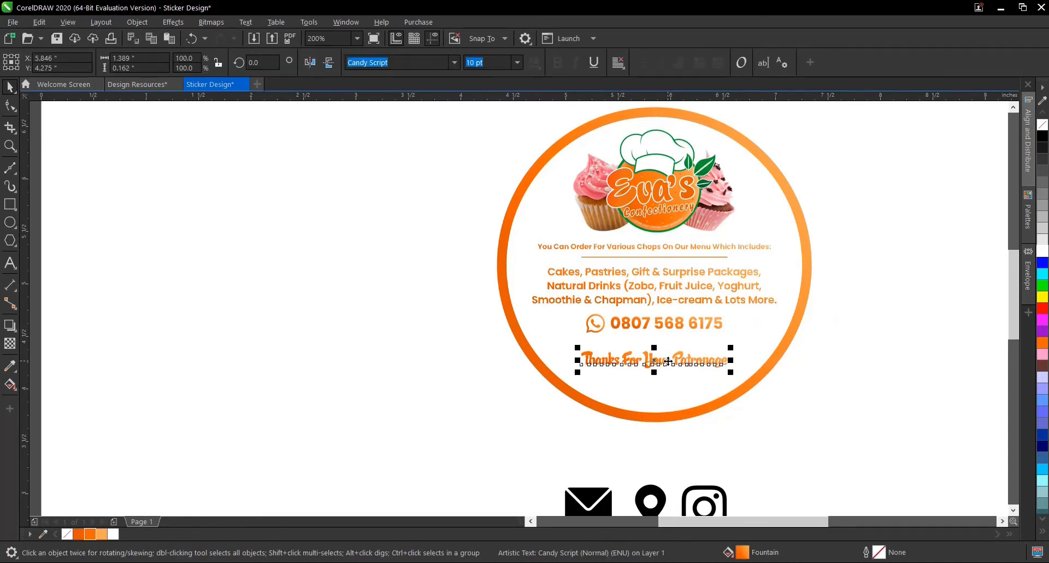
drag(668, 360, 431, 376)
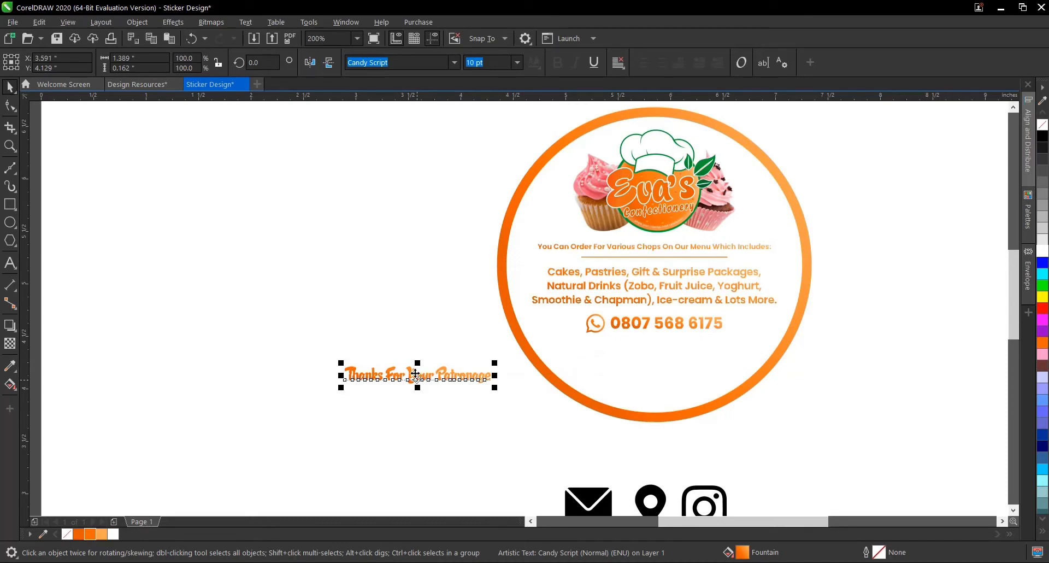
drag(415, 373, 654, 118)
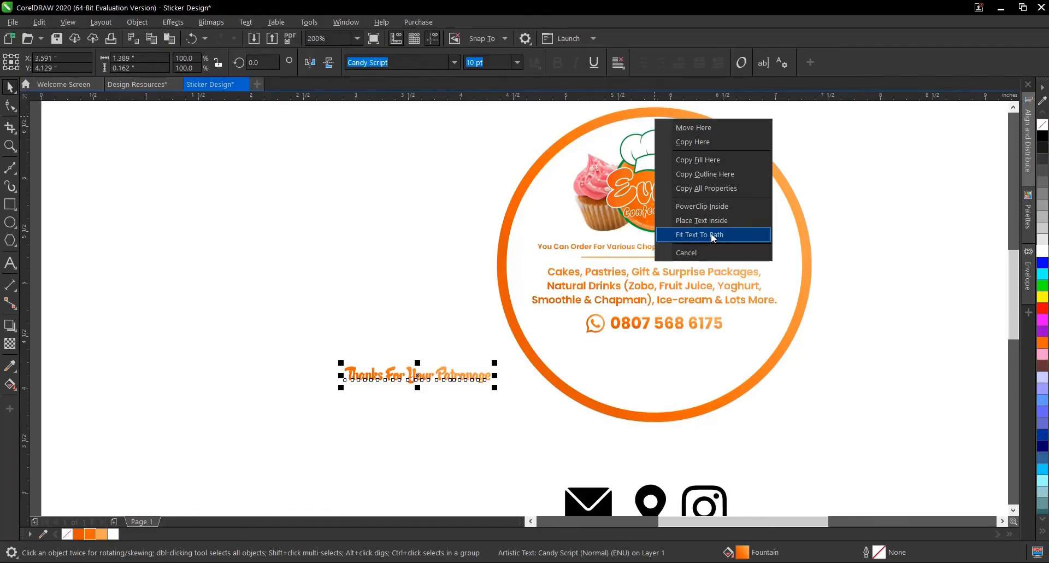
click(710, 233)
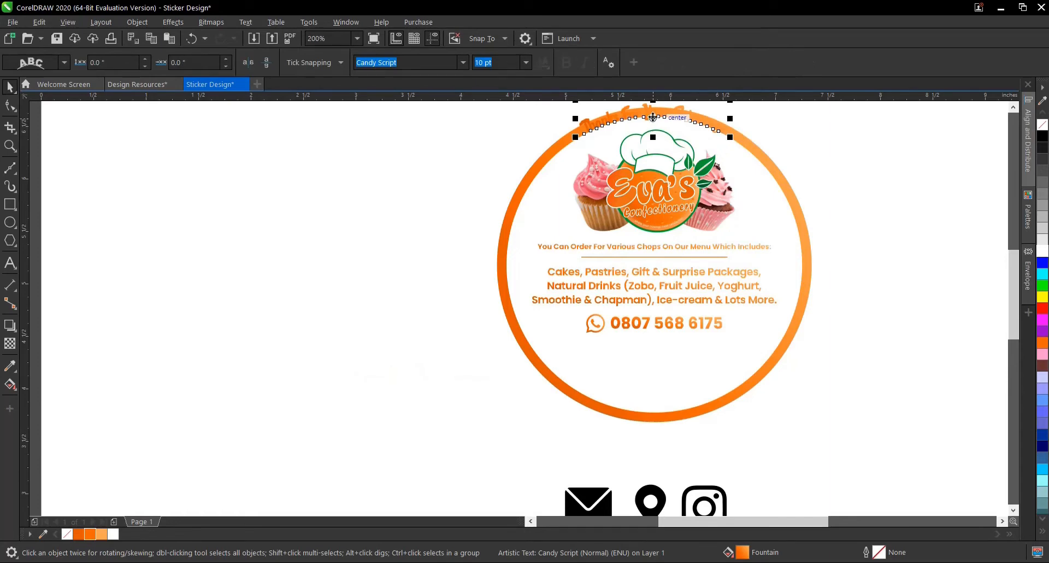
- Slide the curved thank-you line around to the bottom of the circle, about -0.055 in from the path with a 4.254 in offset
drag(653, 117, 654, 406)
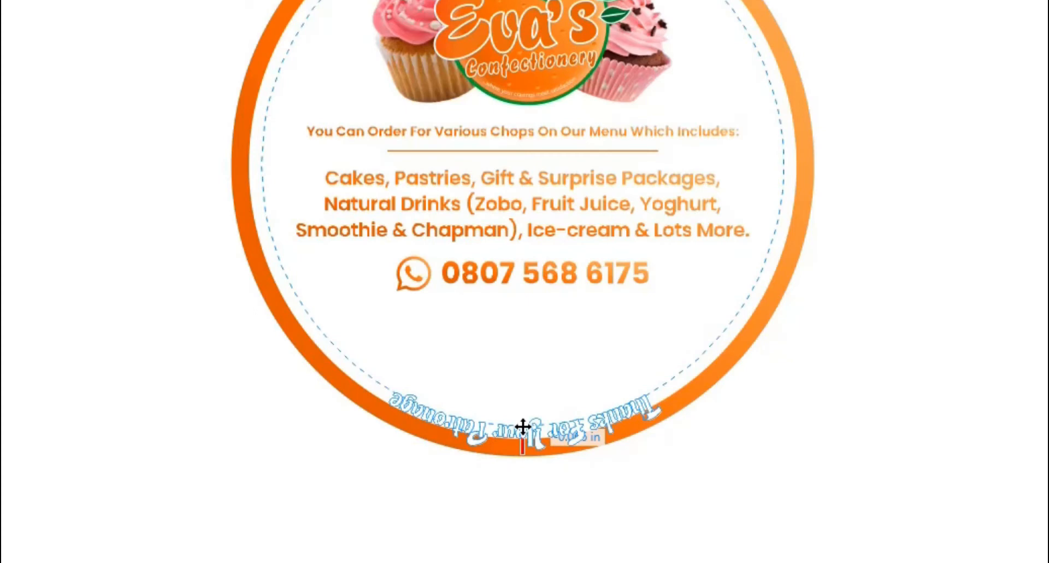
mouse_move(523, 426)
mouse_down()
mouse_move(511, 428)
mouse_move(522, 428)
mouse_up()
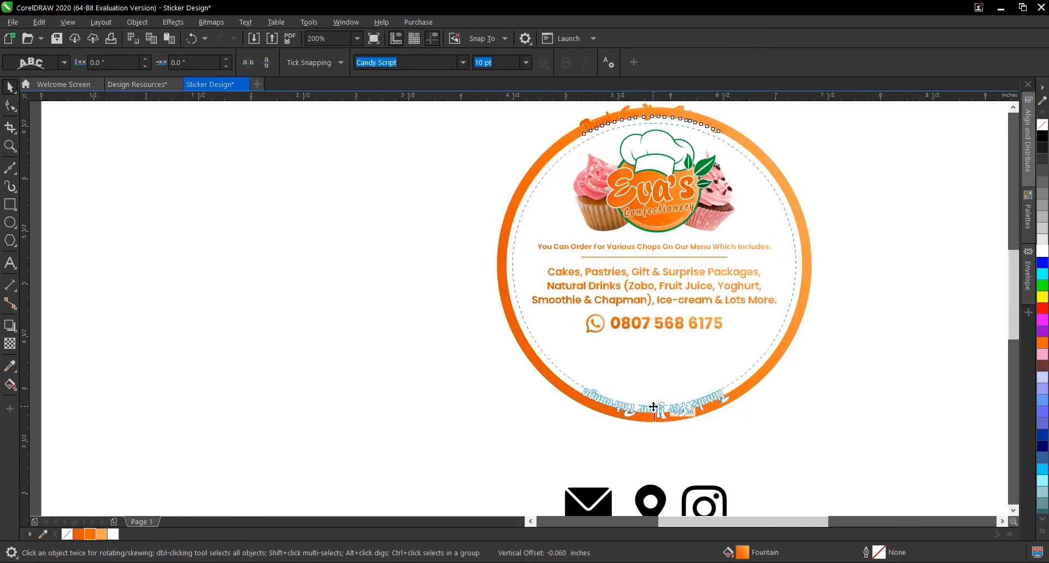
drag(654, 408, 654, 408)
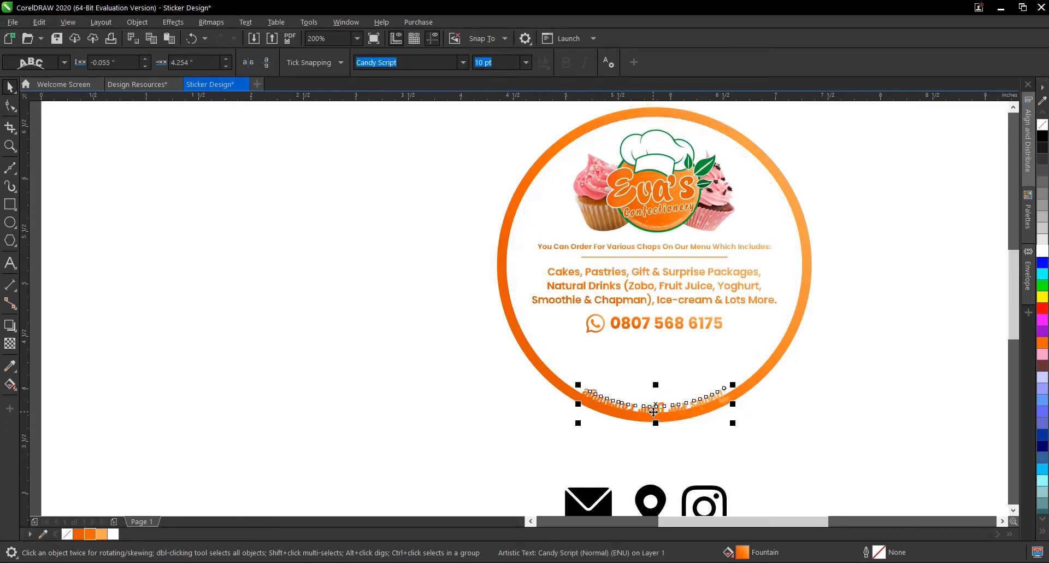
- Mirror the curved text vertically and move it inward to about -0.326 in from the path with a 3.402 in offset
scroll(654, 408, up, 1)
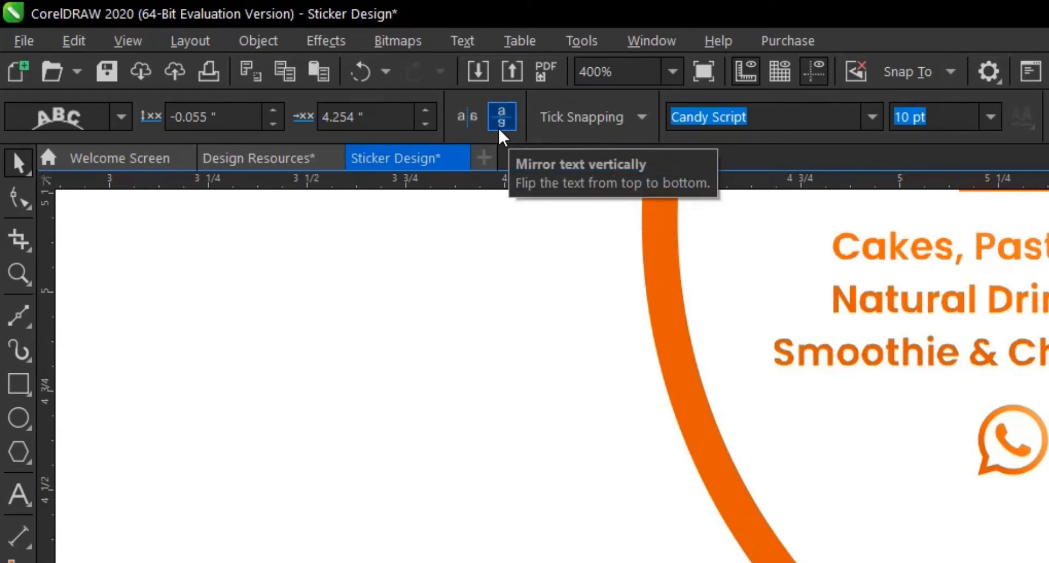
click(499, 126)
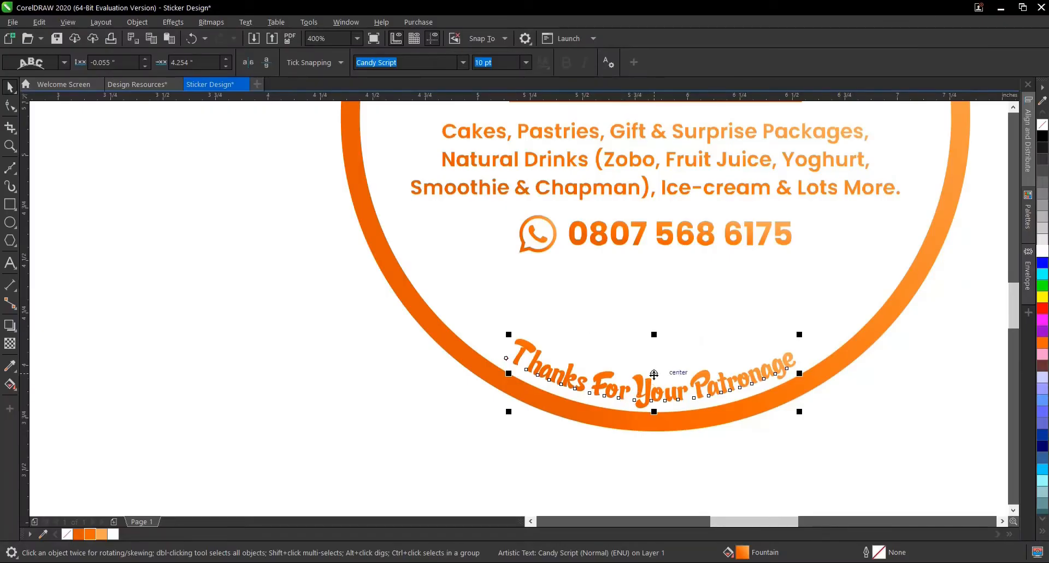
drag(654, 374, 653, 317)
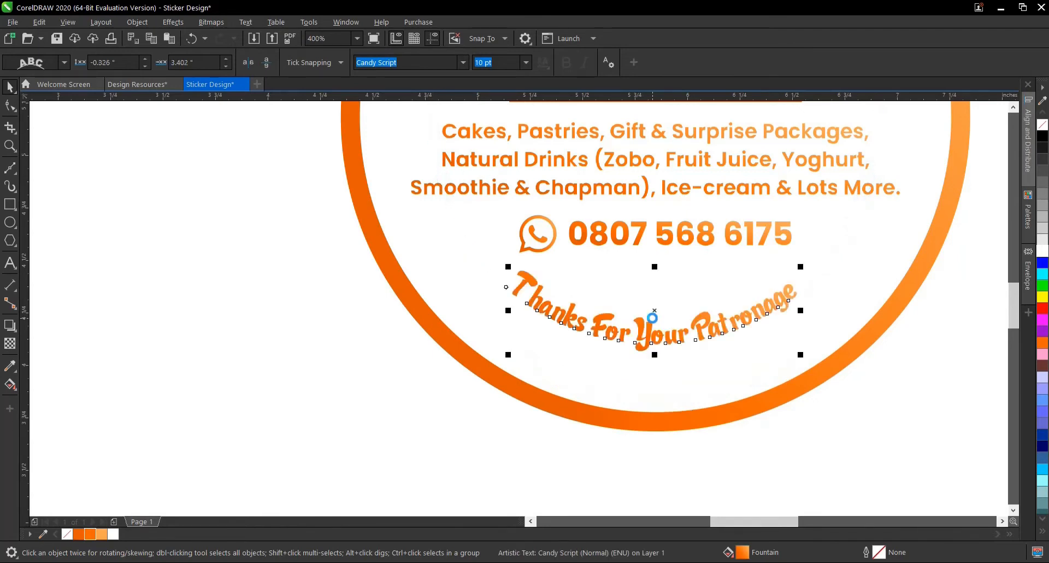
click(543, 467)
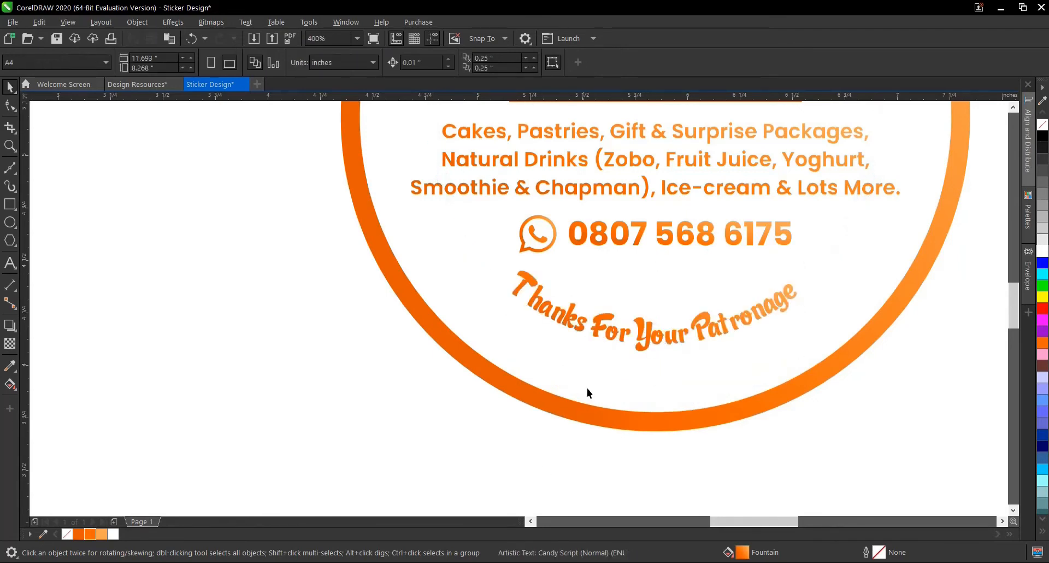
- Break the curved thank-you line apart from the white circle's path, keep it in place and deselect it
click(642, 338)
scroll(633, 420, down, 1)
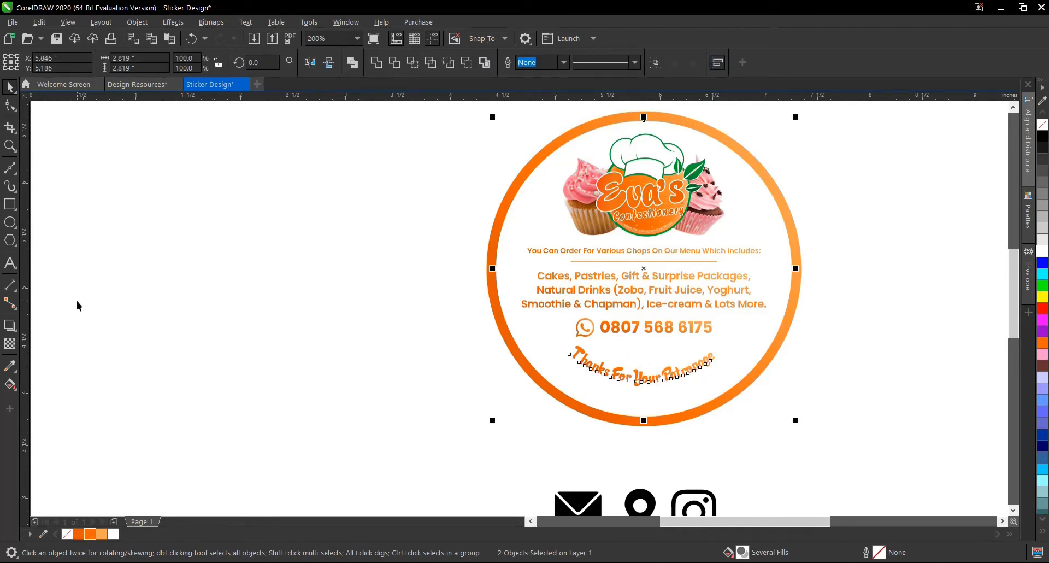
click(297, 281)
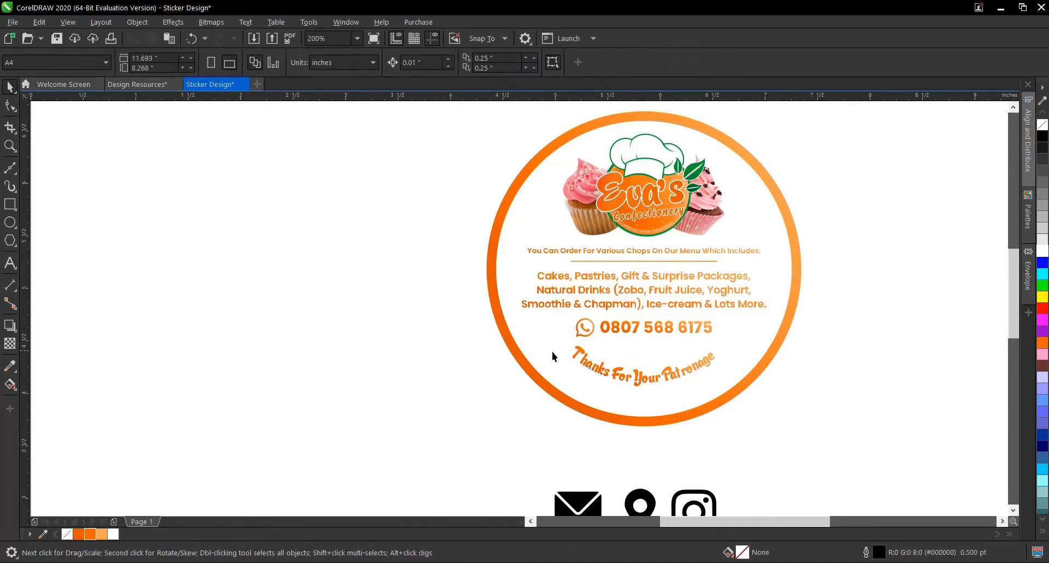
click(645, 384)
drag(646, 390, 640, 380)
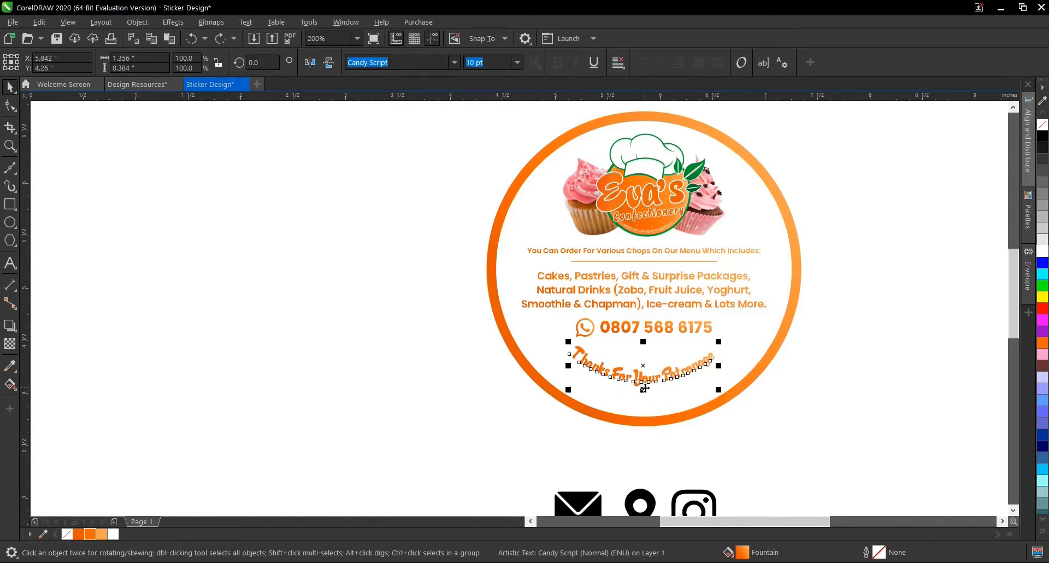
click(418, 388)
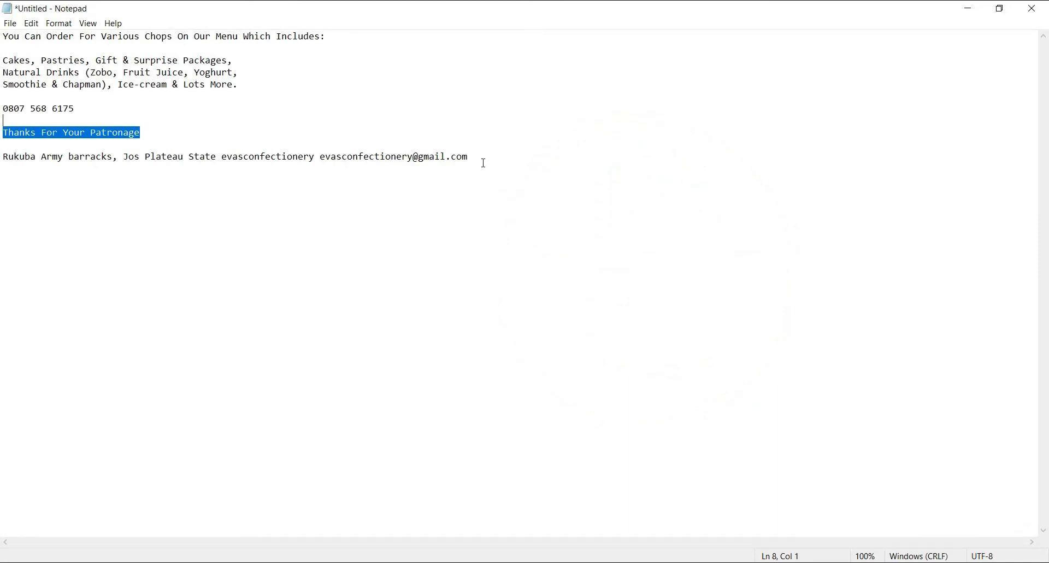
- Switch to Notepad and copy the last line containing the address, social media handle and e-mail
drag(485, 163, 198, 148)
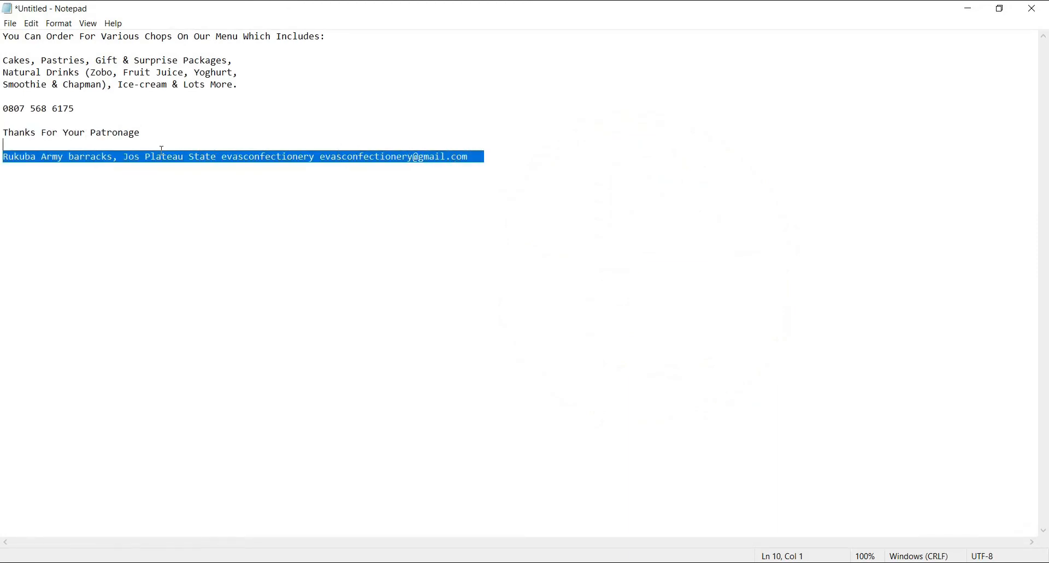
right_click(227, 155)
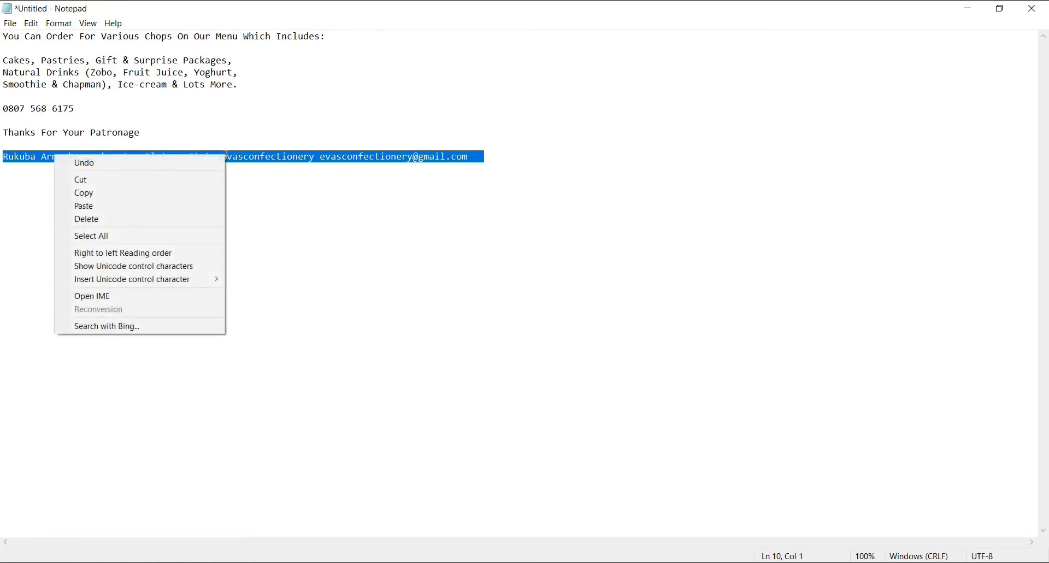
click(176, 194)
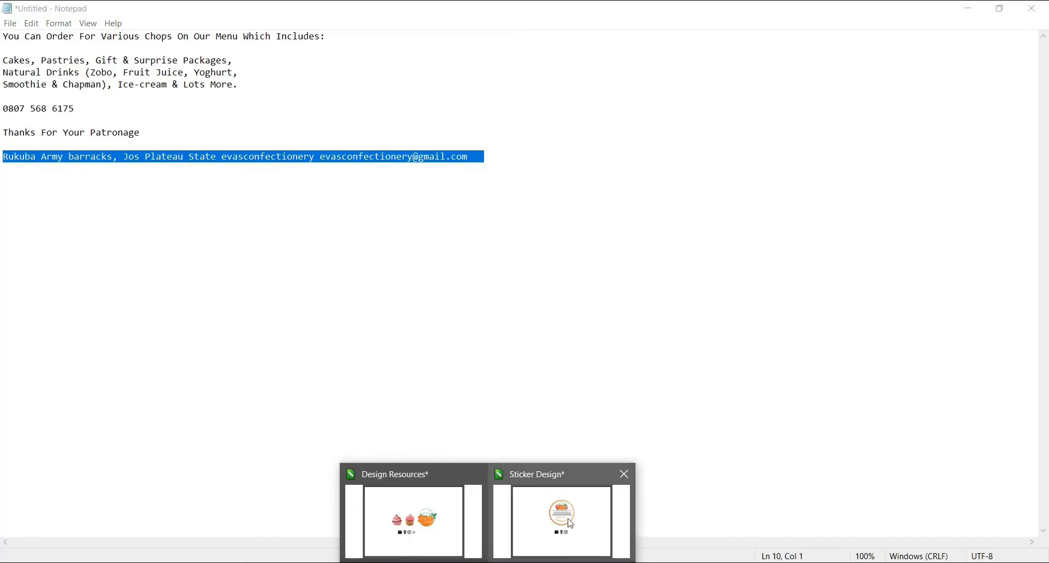
- Switch to the Sticker Design document in CorelDRAW and paste the copied contact line as artistic text beside the sticker
click(535, 499)
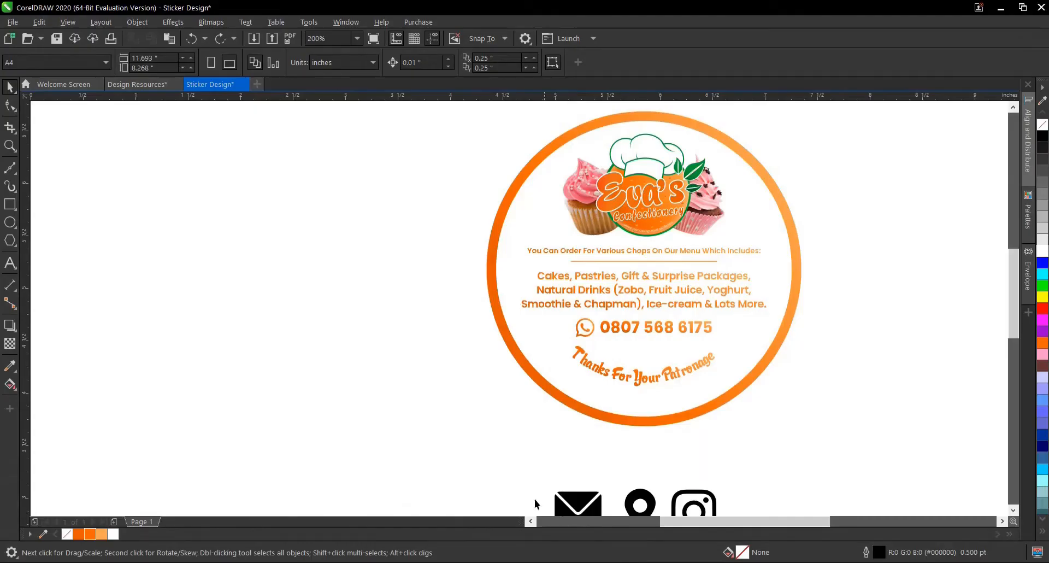
click(10, 263)
click(205, 338)
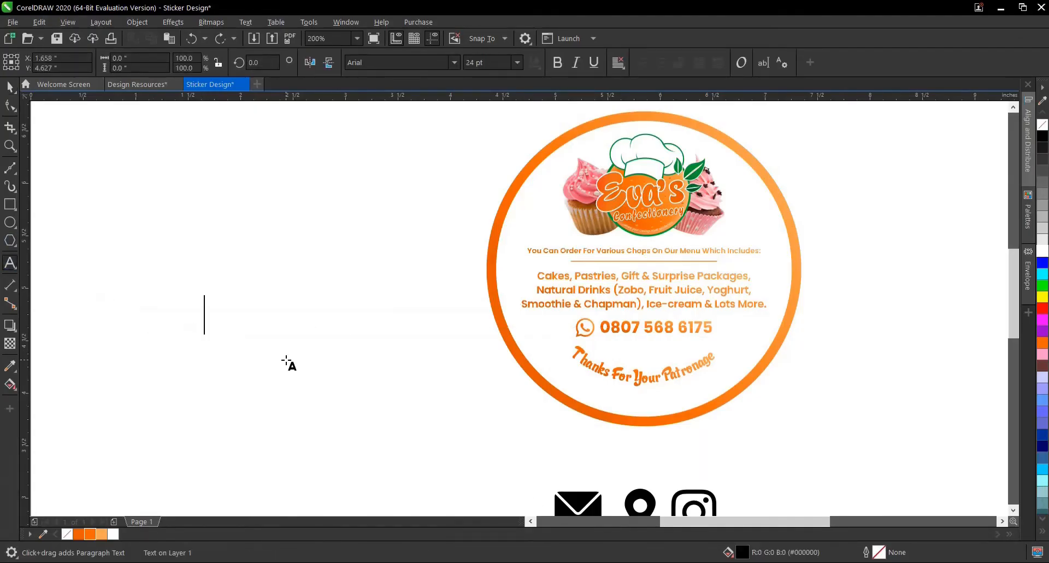
key(ctrl+v)
click(10, 86)
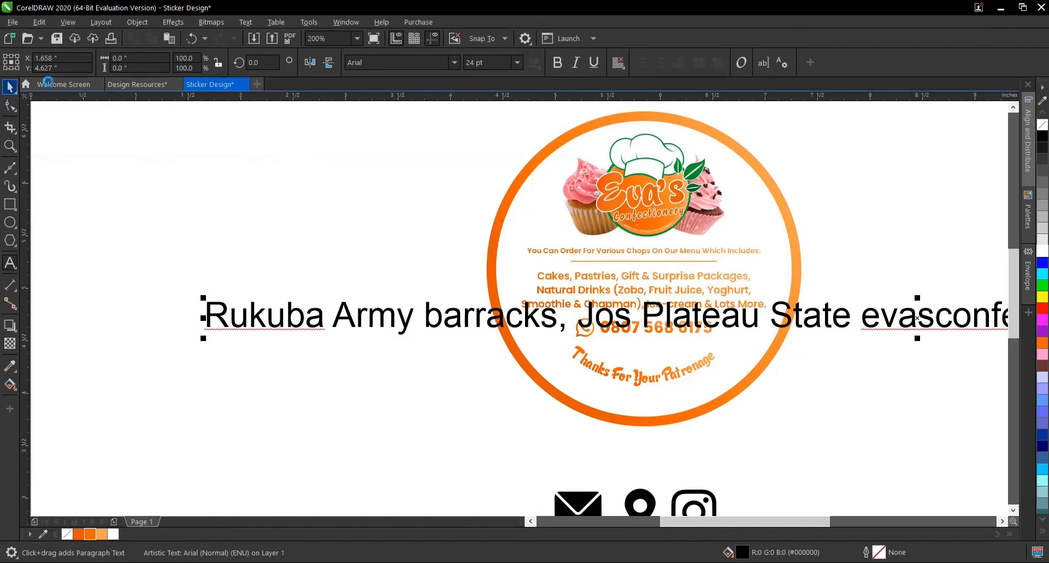
- Format the pasted contact line in Poppins Bold at 5 pt
click(456, 62)
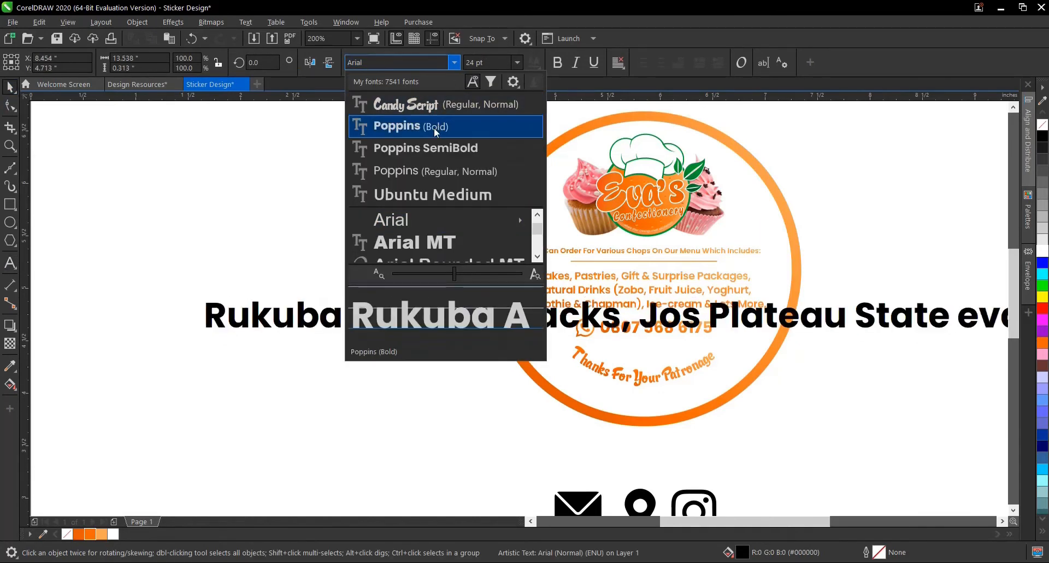
click(435, 129)
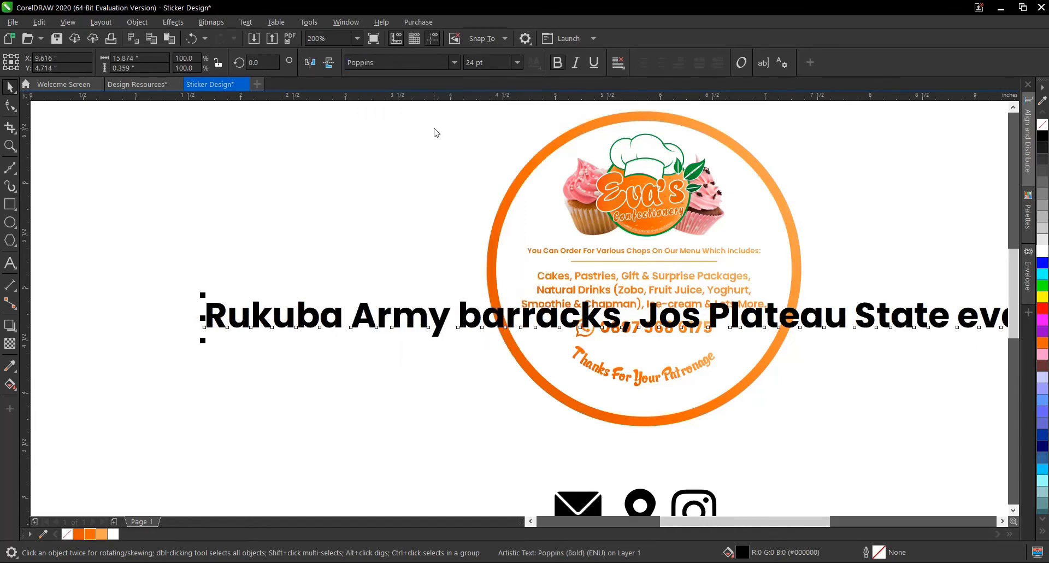
click(517, 63)
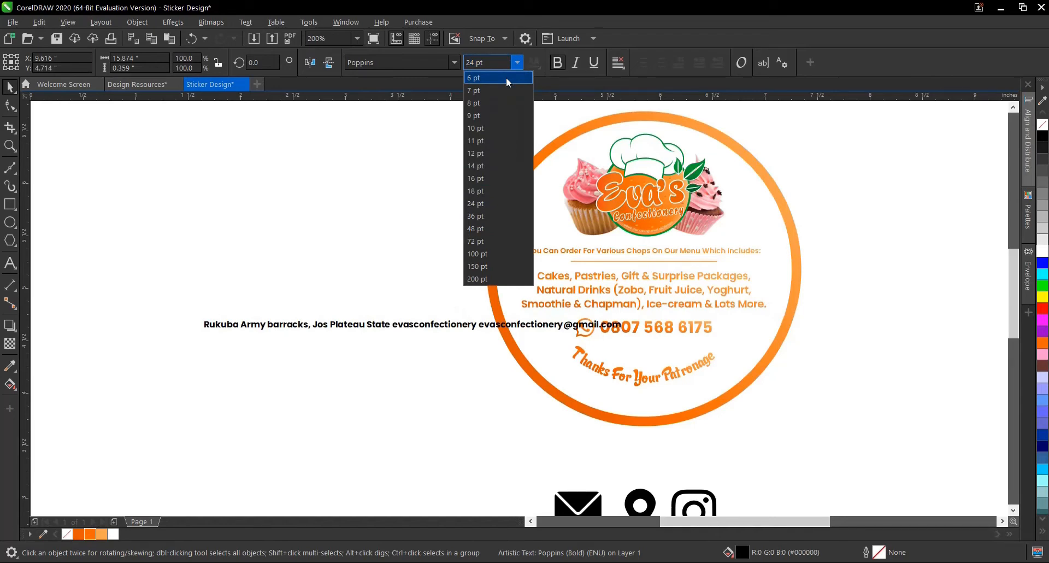
click(506, 78)
click(467, 62)
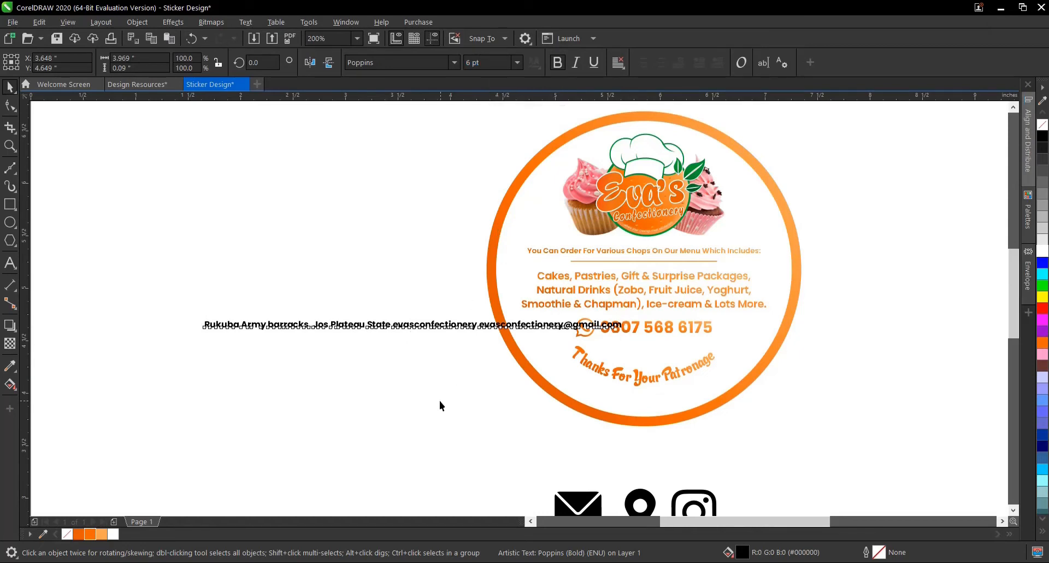
click(425, 362)
click(437, 327)
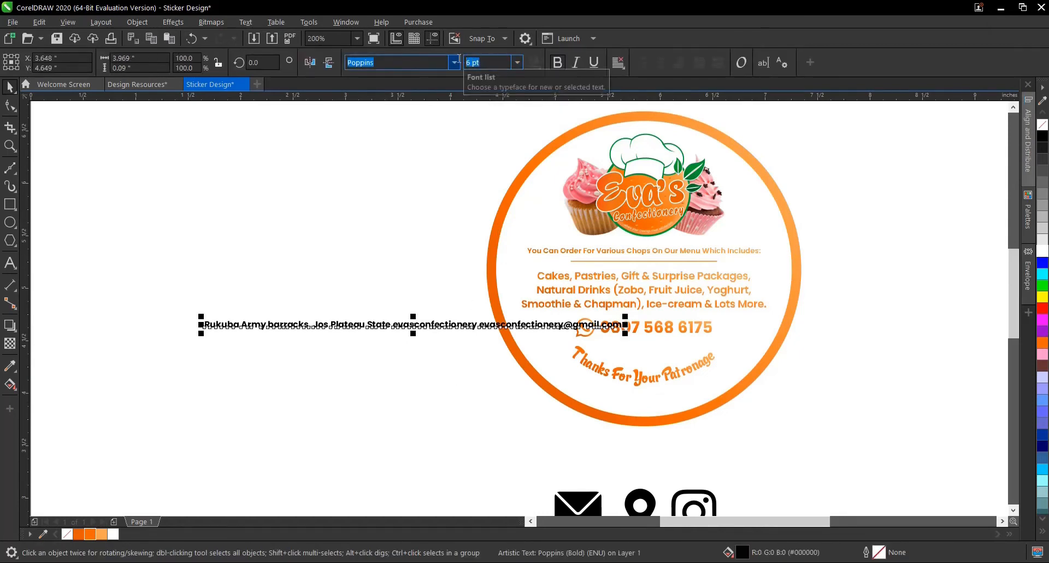
text(5)
key(Return)
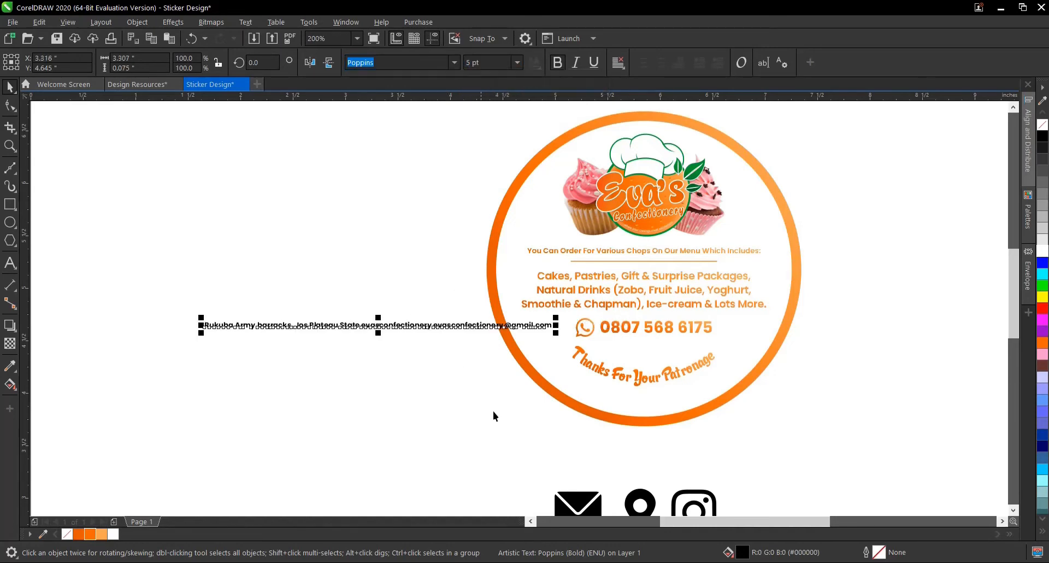
- Try to copy the orange gradient fill from the thank-you line and the ring onto the contact line
click(586, 369)
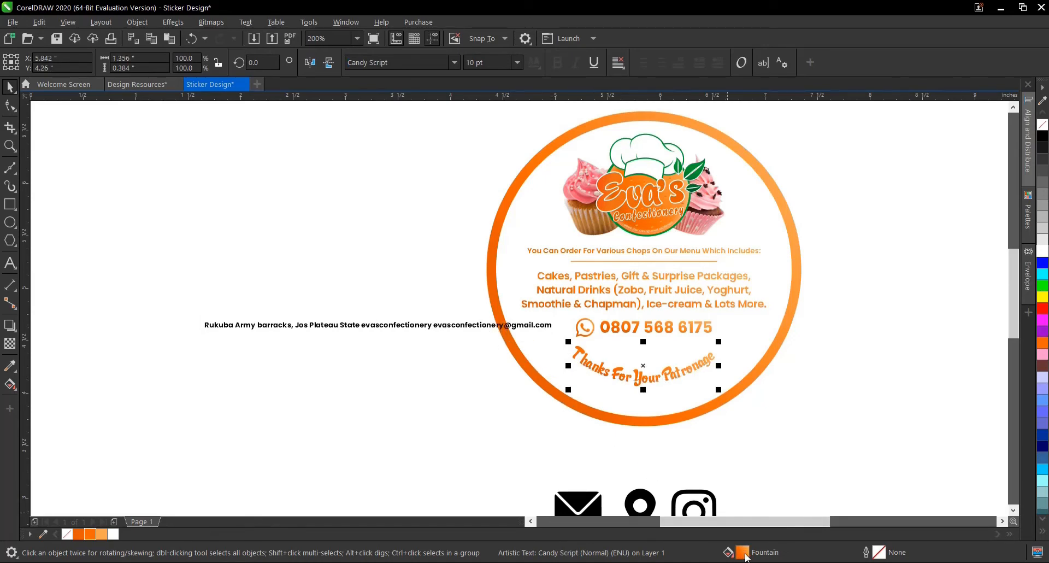
drag(746, 555, 429, 405)
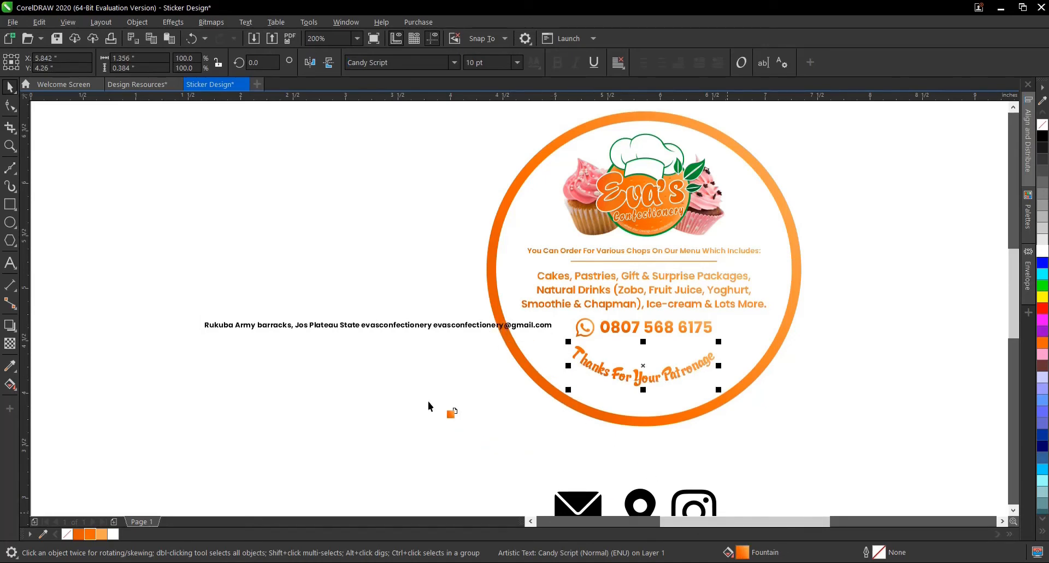
click(383, 325)
click(476, 385)
click(426, 328)
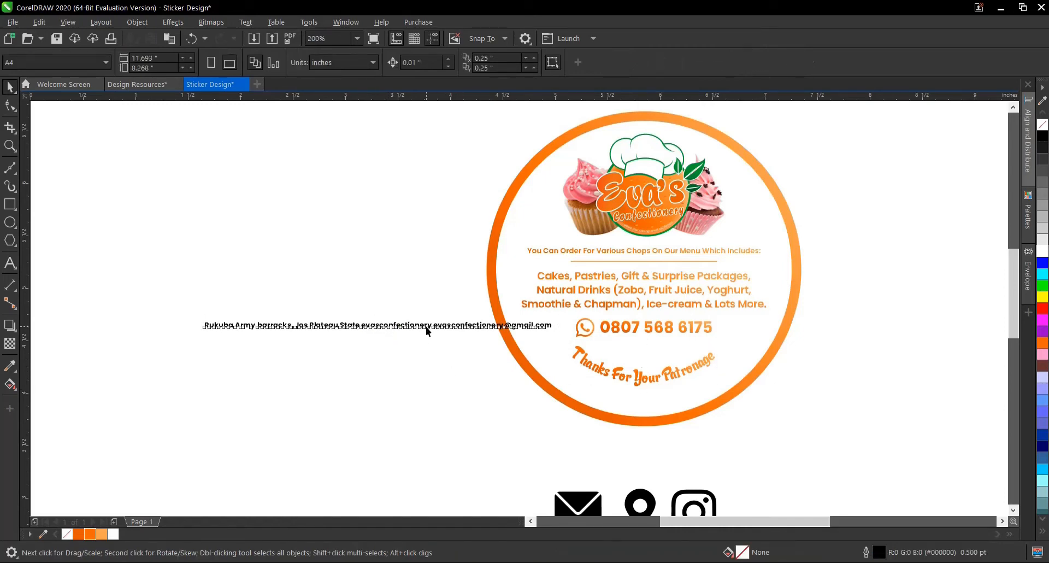
click(426, 330)
drag(426, 330, 417, 371)
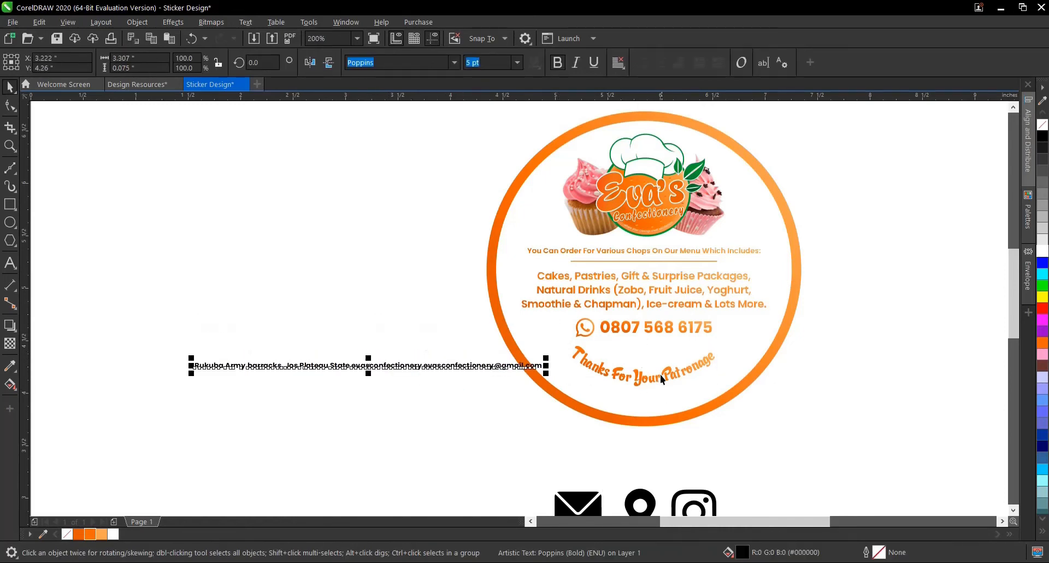
click(660, 420)
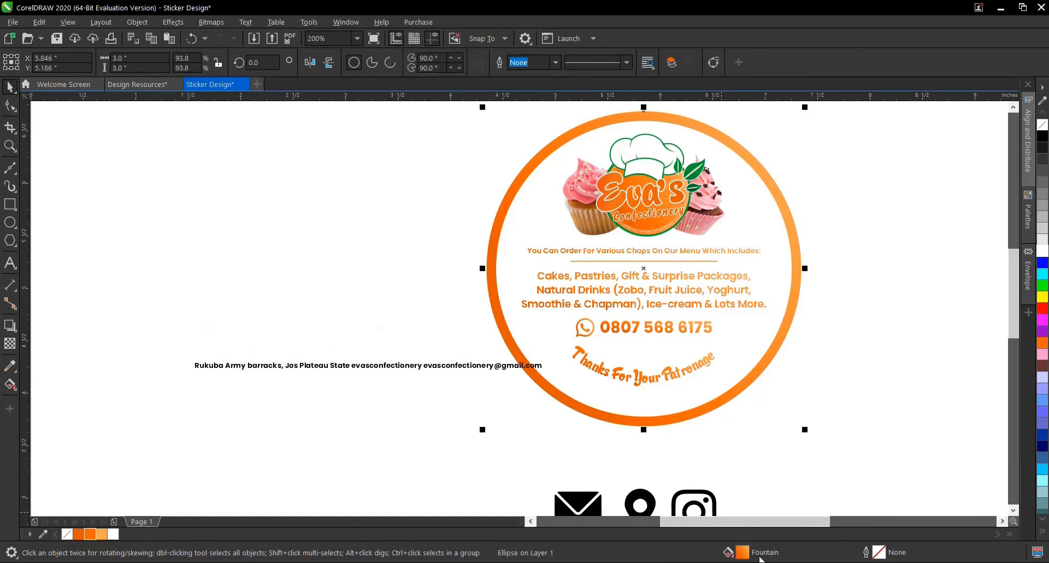
drag(747, 553, 369, 370)
scroll(369, 367, up, 1)
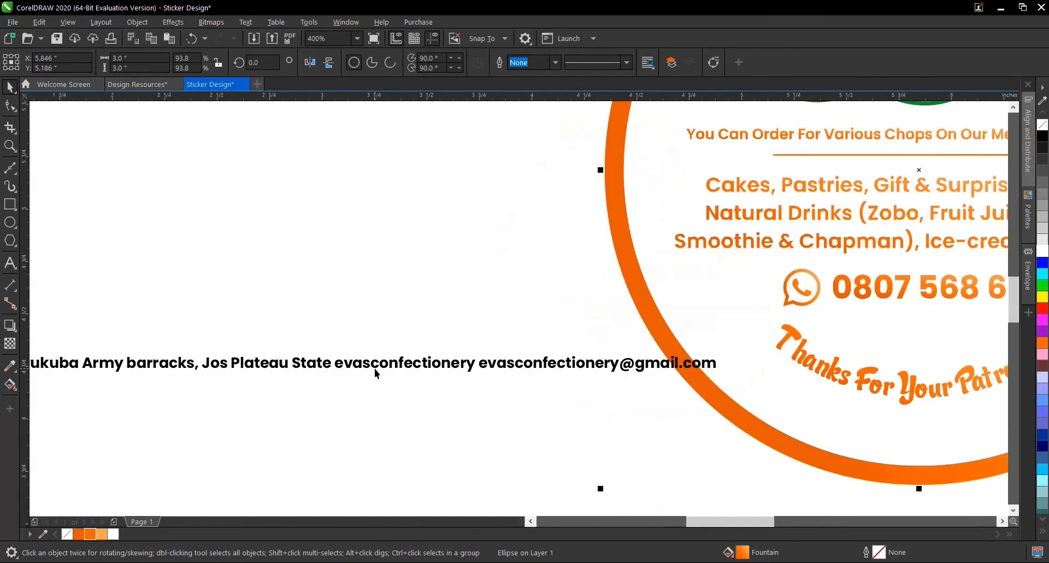
- Move the contact line clear of the ring and copy the ring's orange gradient fill onto it
click(383, 365)
drag(385, 370, 312, 402)
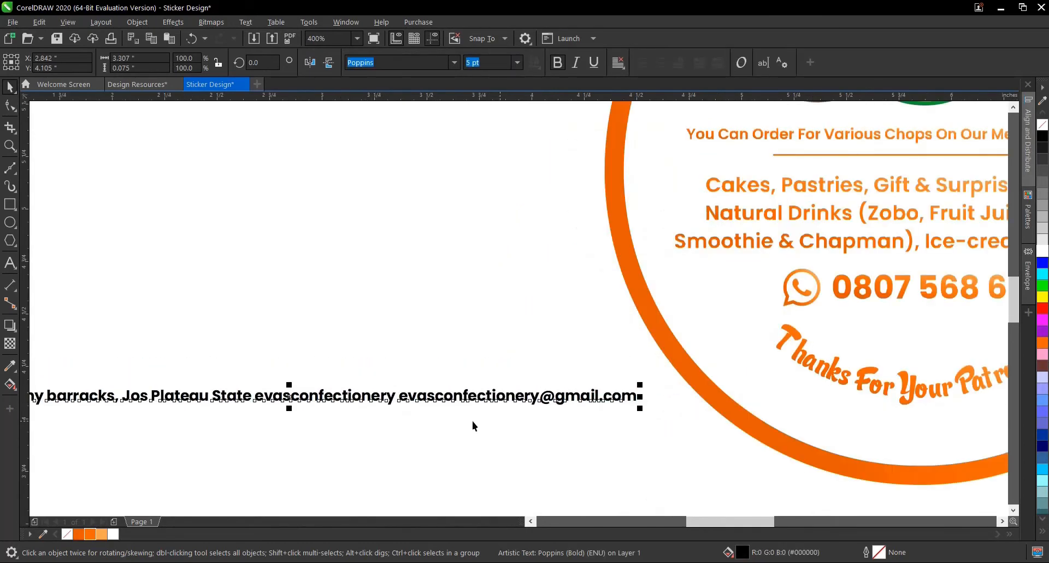
click(691, 380)
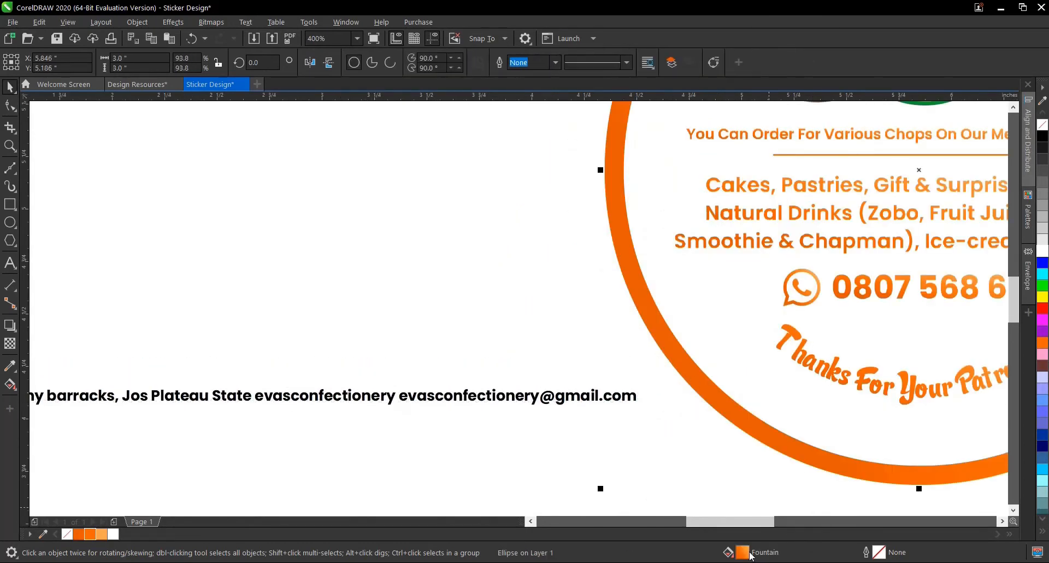
drag(748, 554, 617, 398)
scroll(536, 391, down, 1)
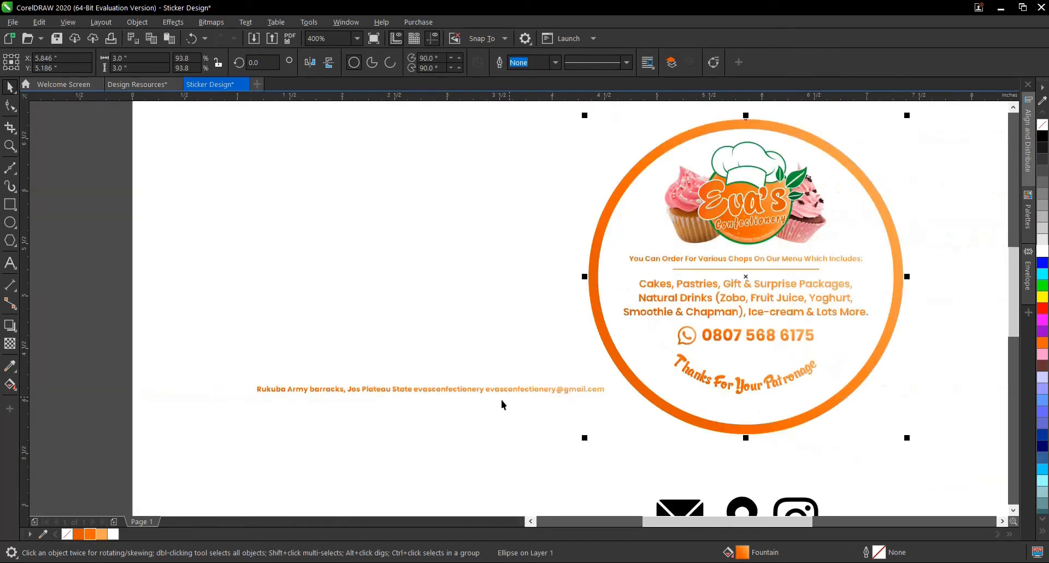
- Insert extra spaces in the contact line between the address and the social media handle
click(481, 391)
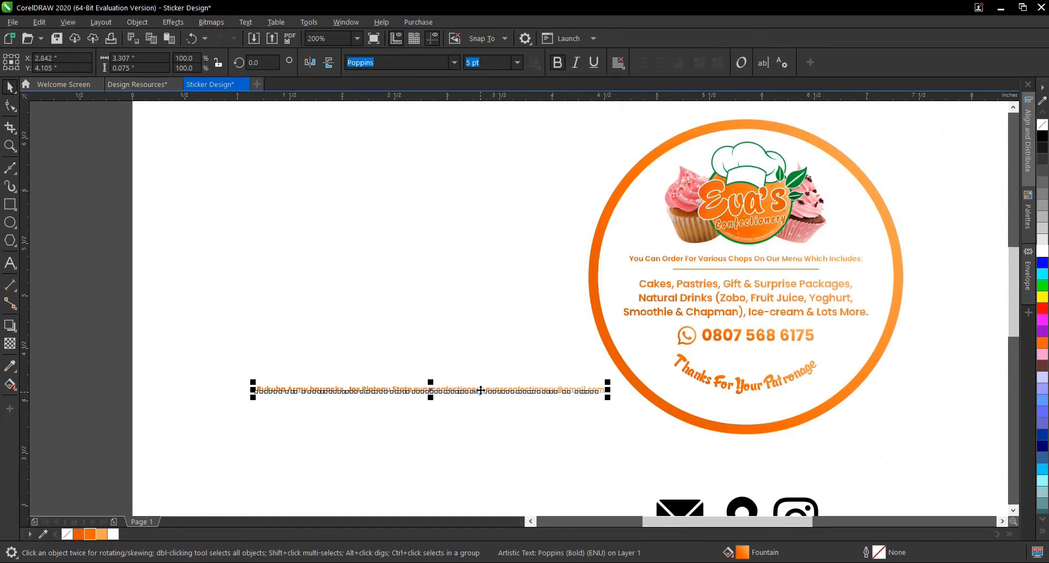
scroll(388, 394, up, 1)
key(F8)
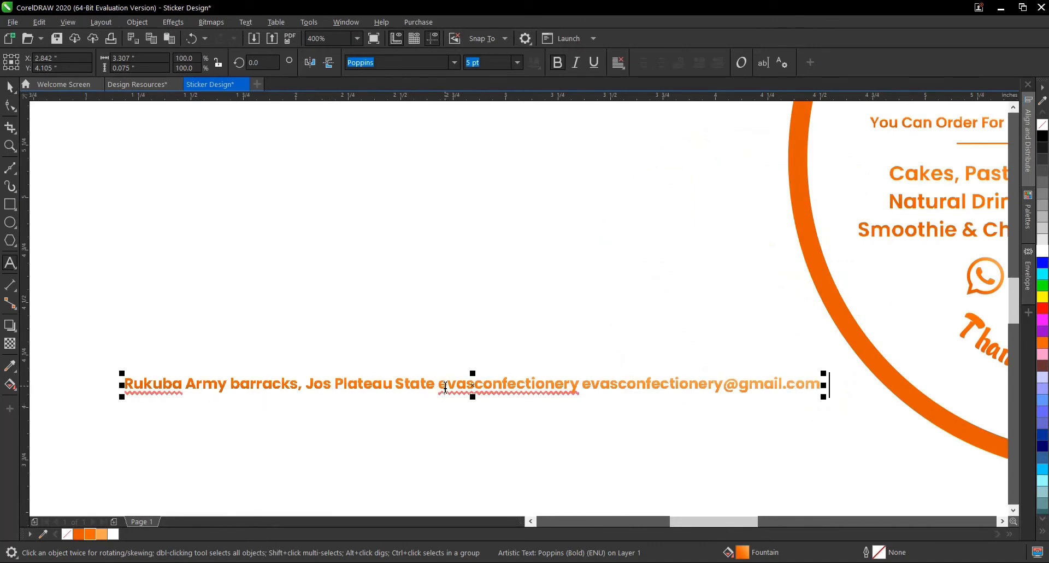
drag(439, 384, 134, 385)
click(426, 383)
drag(441, 383, 578, 387)
click(588, 385)
click(436, 390)
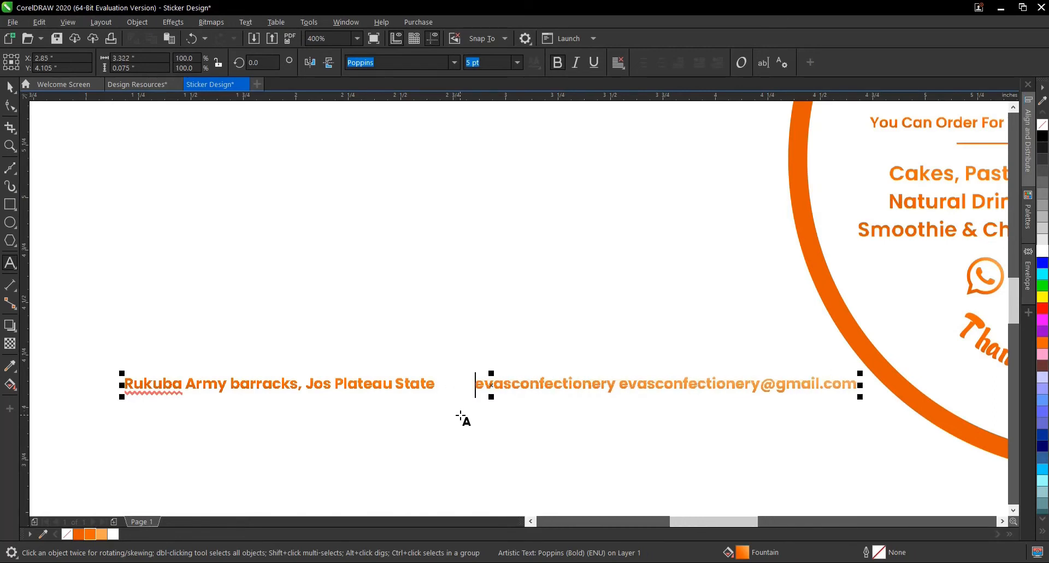
key(ctrl+z)
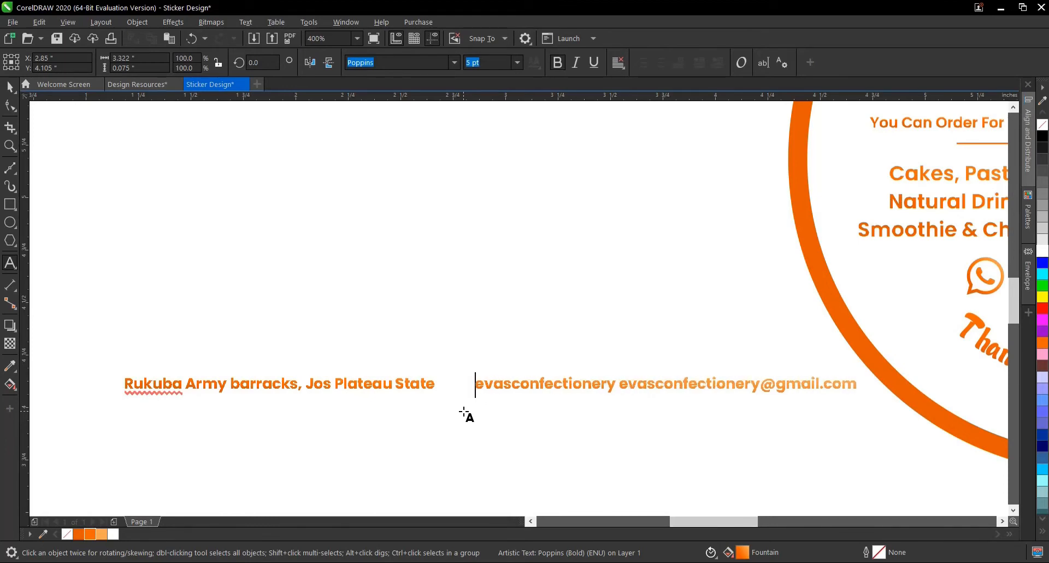
- Insert extra spaces between the social media handle and the e-mail address, then finish editing the text
scroll(348, 358, down, 1)
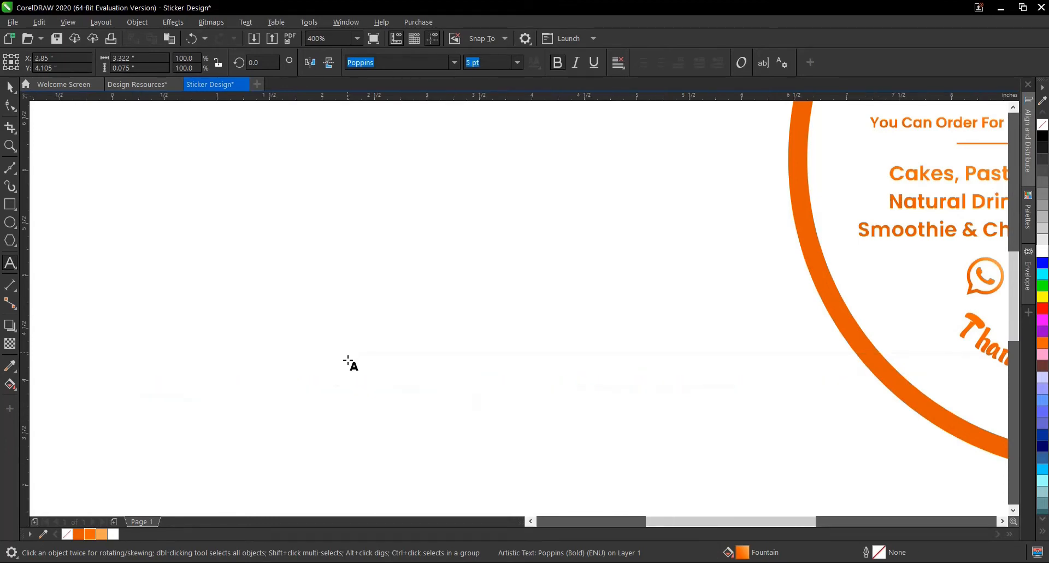
scroll(451, 375, up, 1)
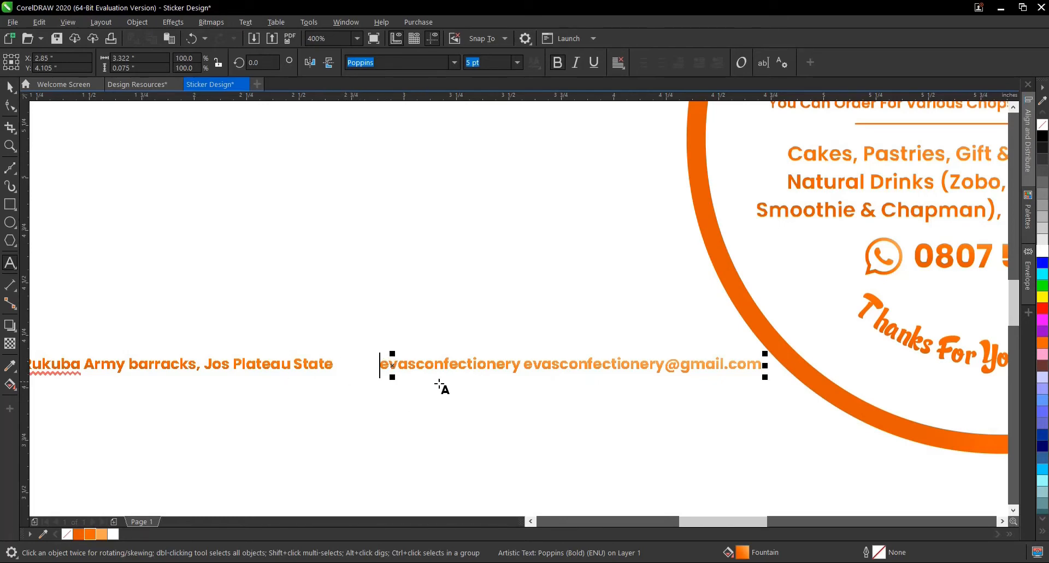
click(525, 366)
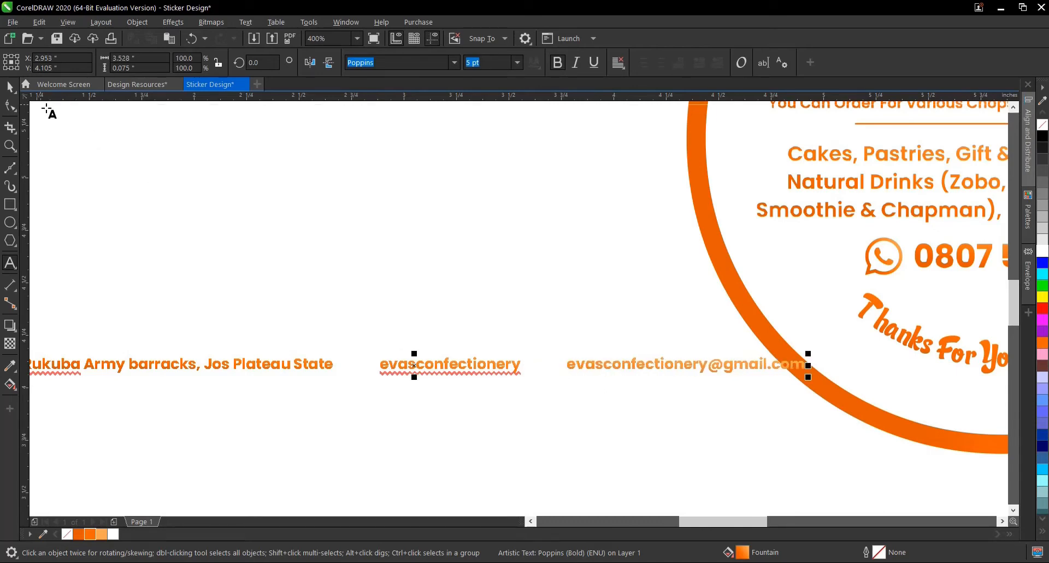
click(12, 87)
- Move the contact line just below the ring and centre it horizontally on the curved thank-you line
scroll(459, 373, down, 2)
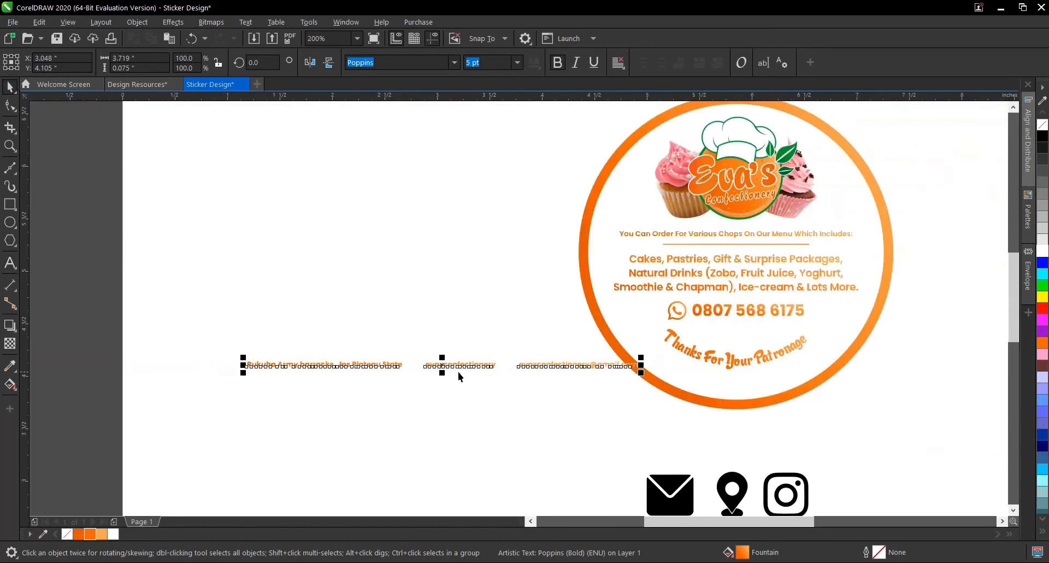
drag(578, 423, 674, 431)
scroll(566, 447, down, 1)
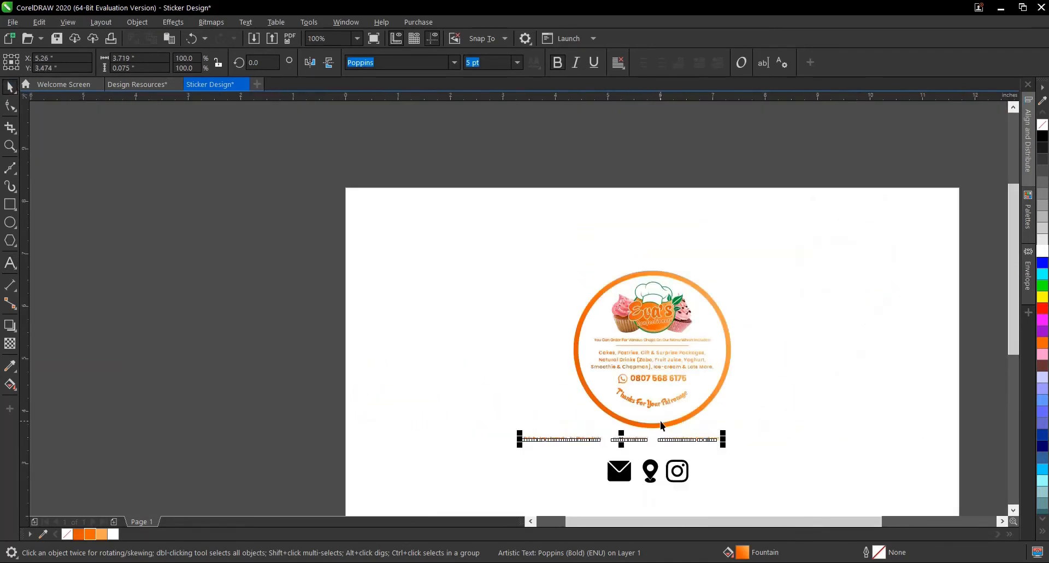
scroll(660, 421, up, 1)
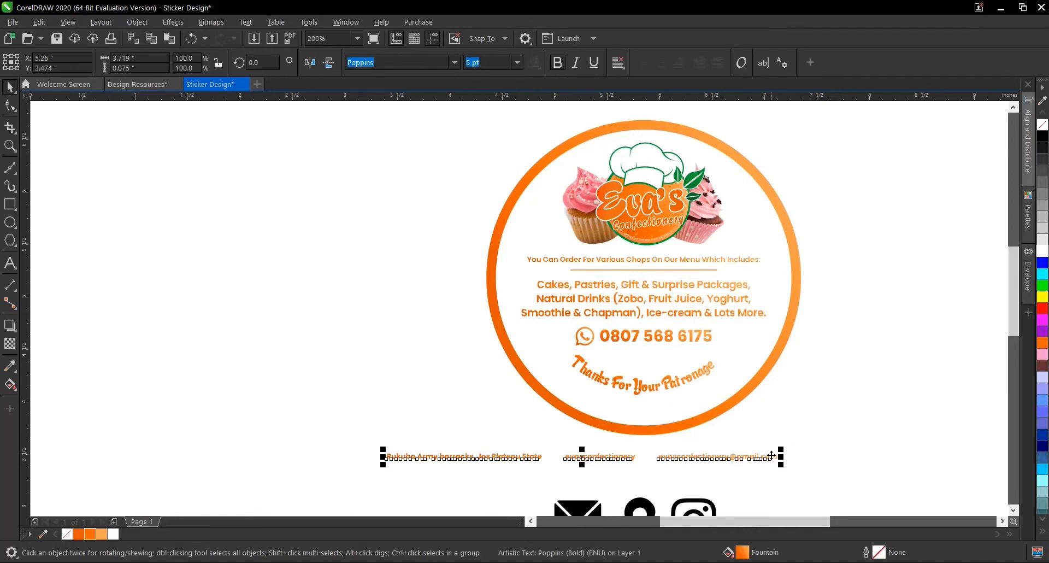
shift+click(706, 392)
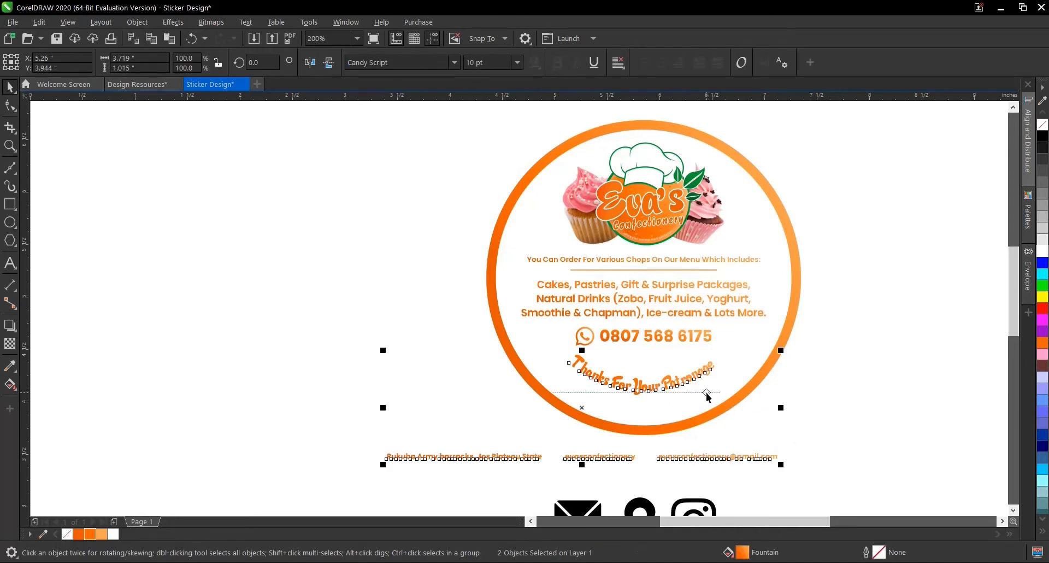
drag(706, 393, 768, 393)
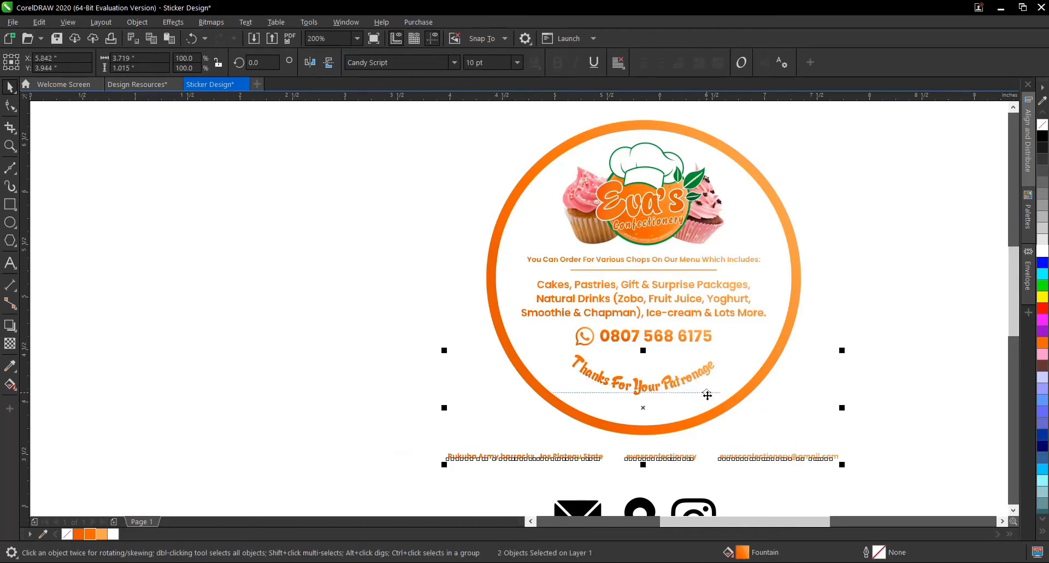
click(877, 401)
- Fit the contact line to the path of the white inner circle
click(802, 458)
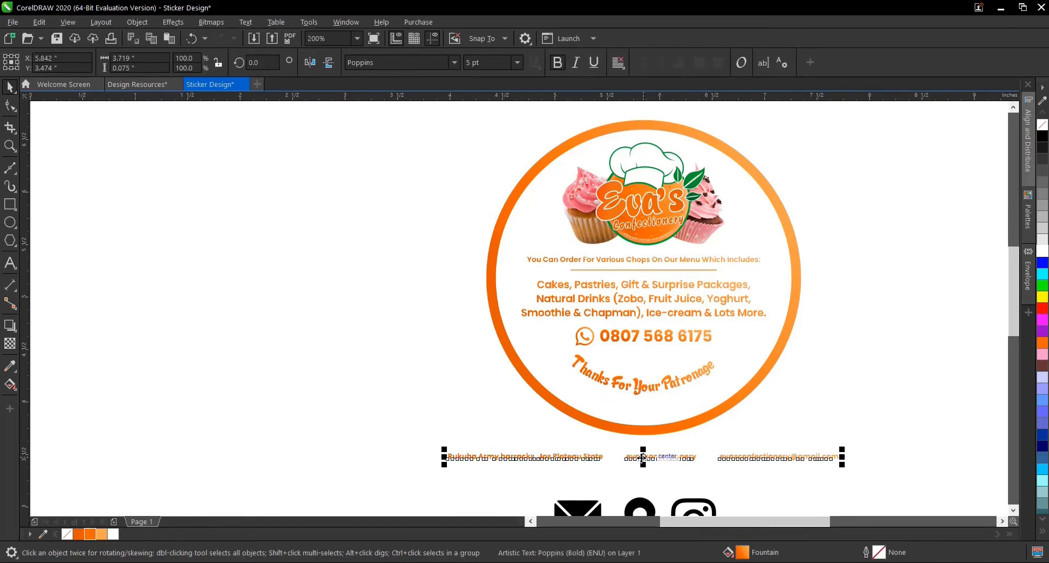
drag(642, 457, 640, 130)
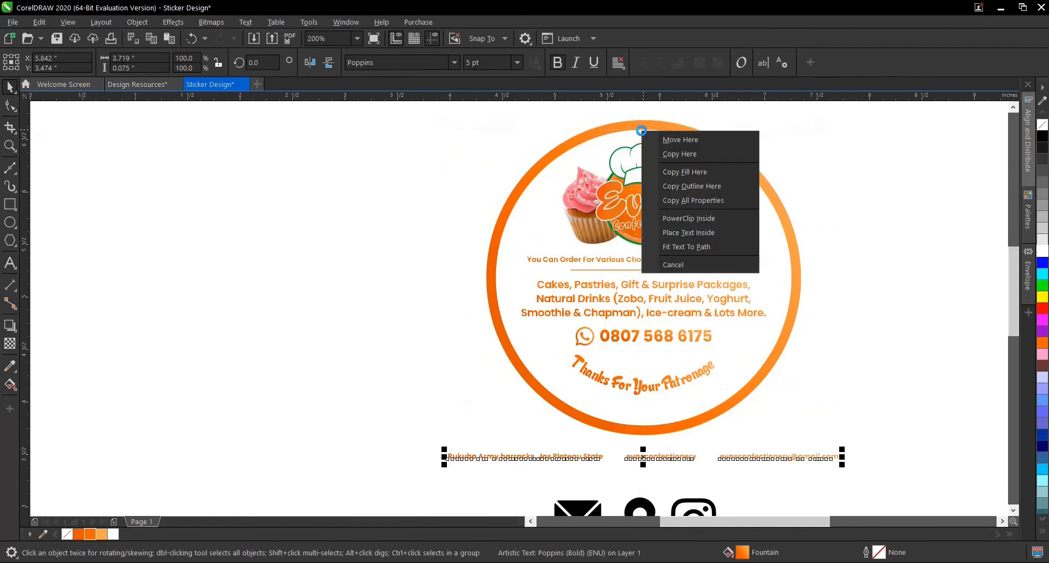
click(699, 247)
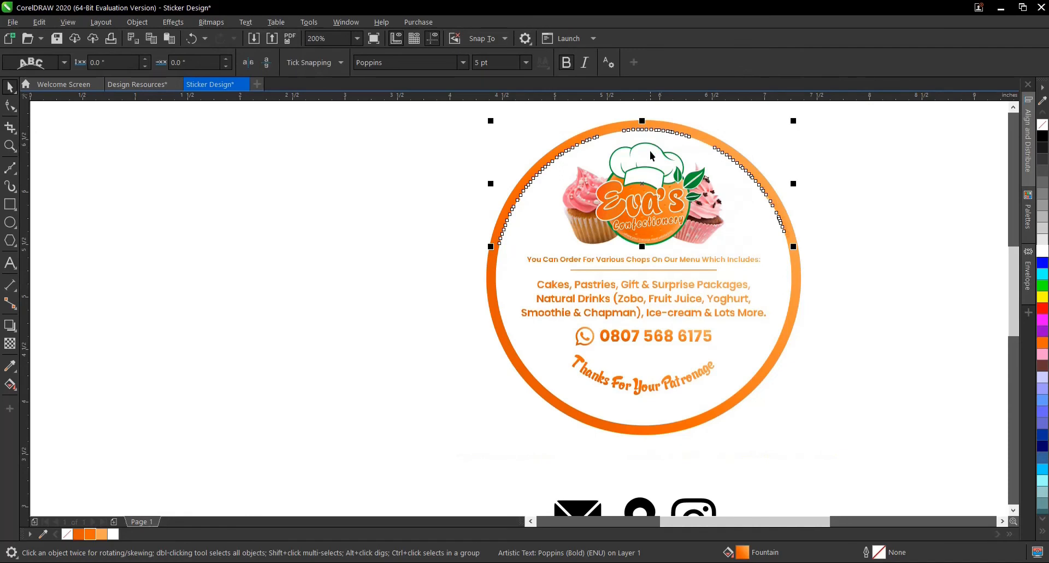
- Slide the contact line inside the bottom of the circle, mirror it vertically and horizontally, and shift it to a -0.08 inch offset
drag(664, 183, 642, 361)
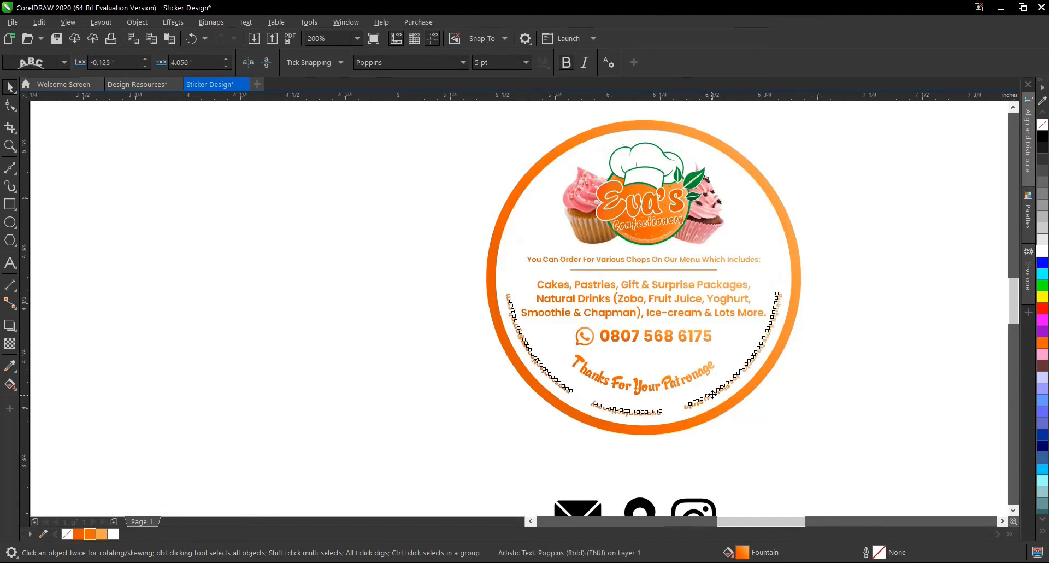
scroll(712, 395, up, 1)
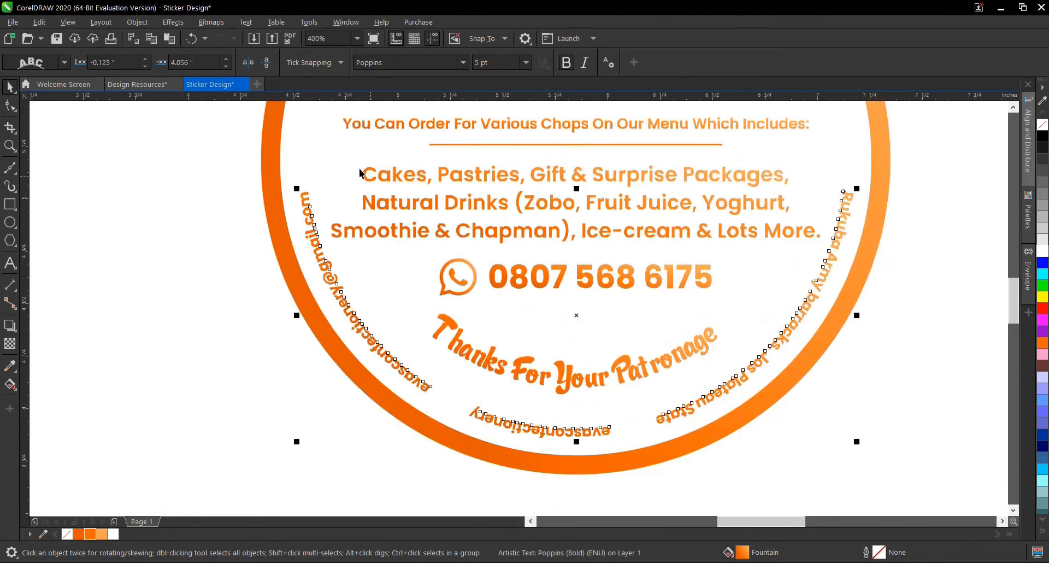
click(267, 67)
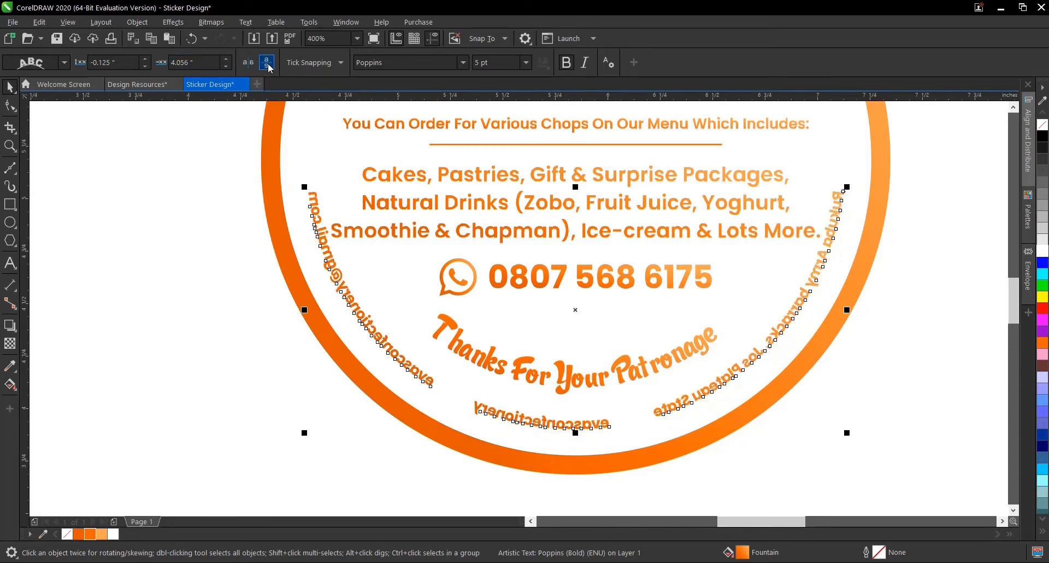
click(252, 65)
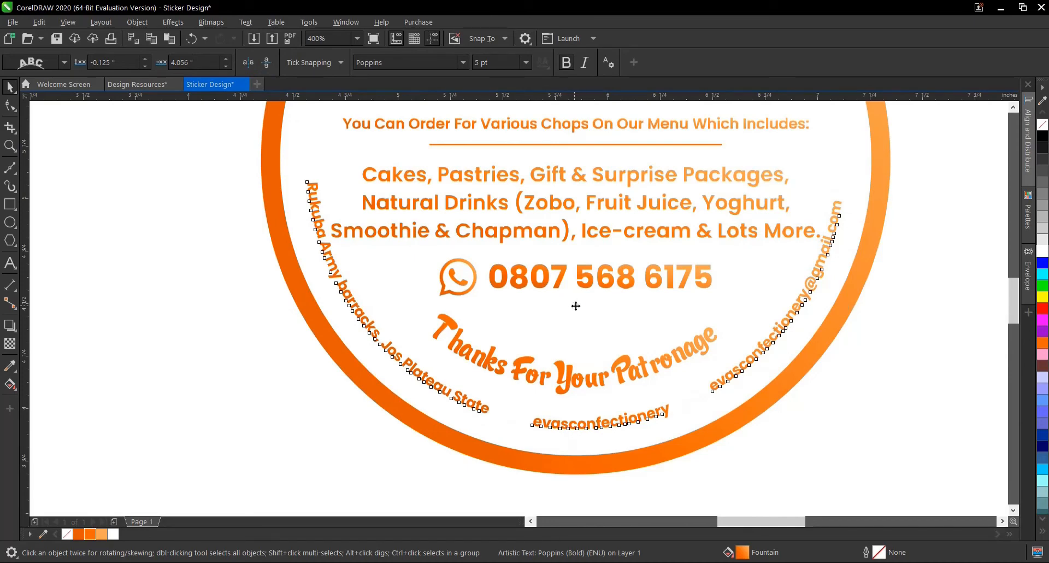
mouse_move(574, 304)
mouse_down()
mouse_move(573, 324)
mouse_move(573, 314)
mouse_up()
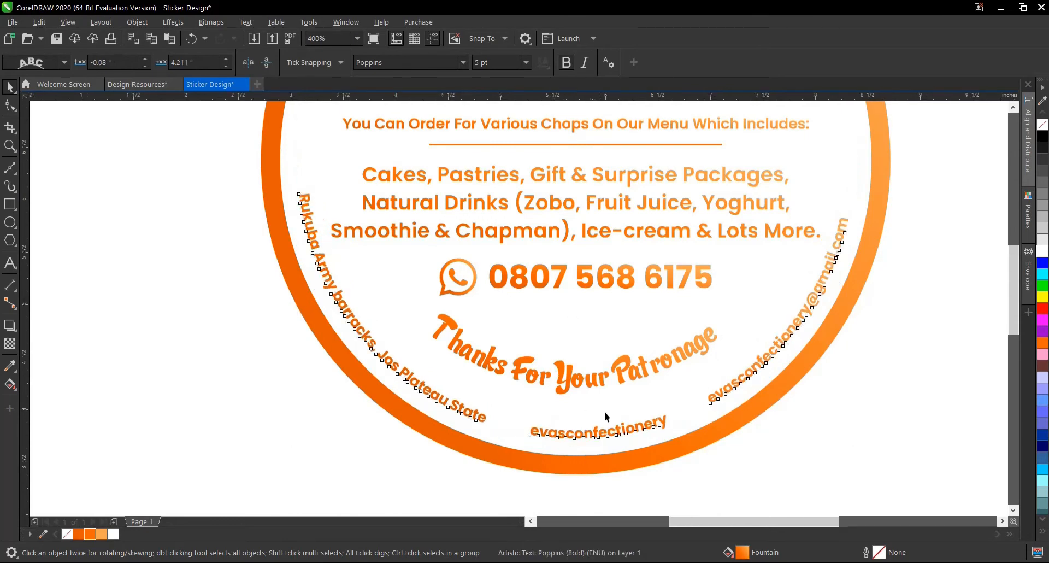
- Set the font size of the three-line list of cakes and drinks to 6 pt
scroll(619, 418, down, 1)
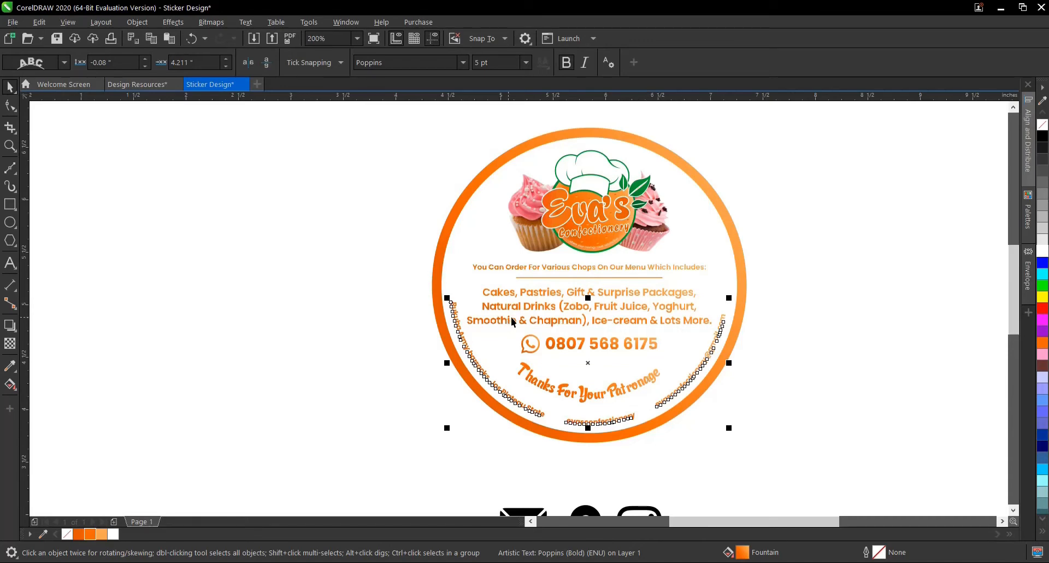
click(543, 321)
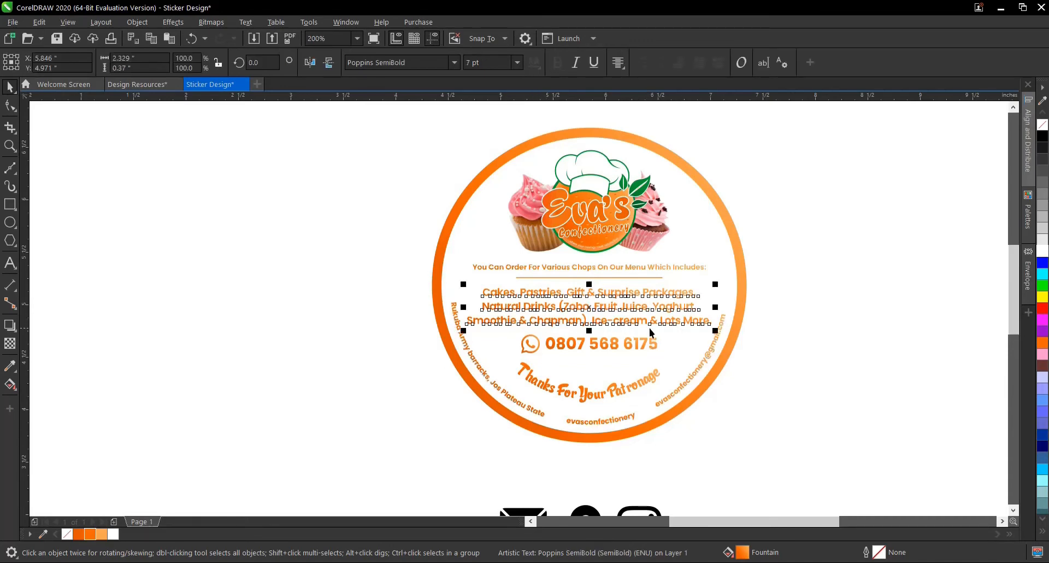
click(517, 62)
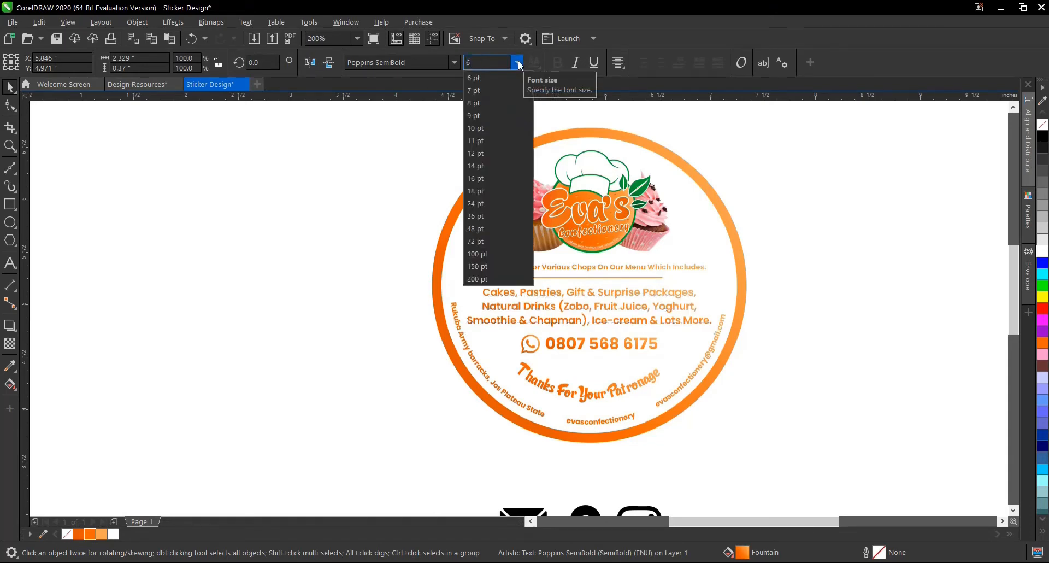
click(473, 78)
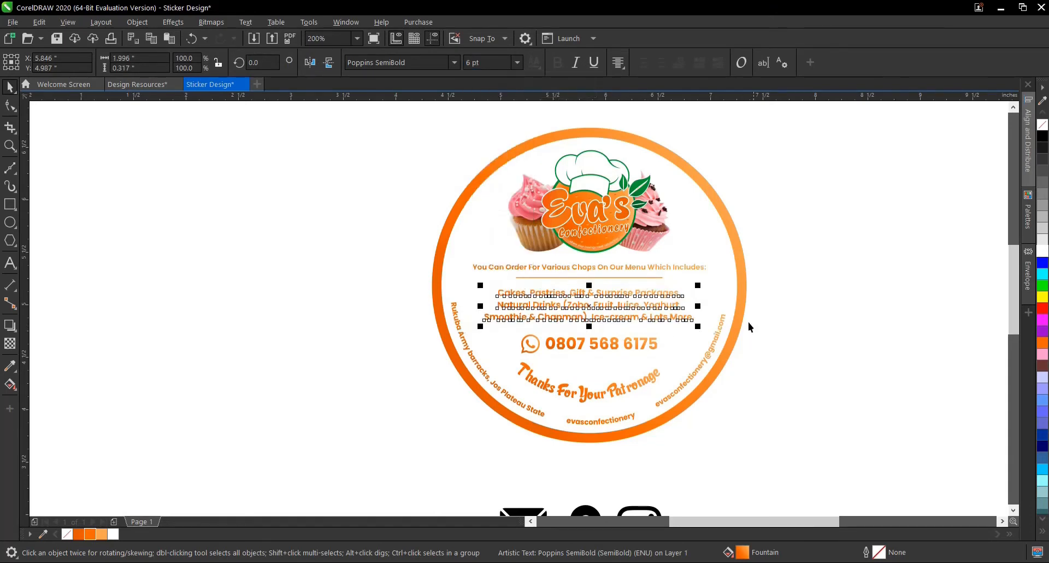
click(818, 307)
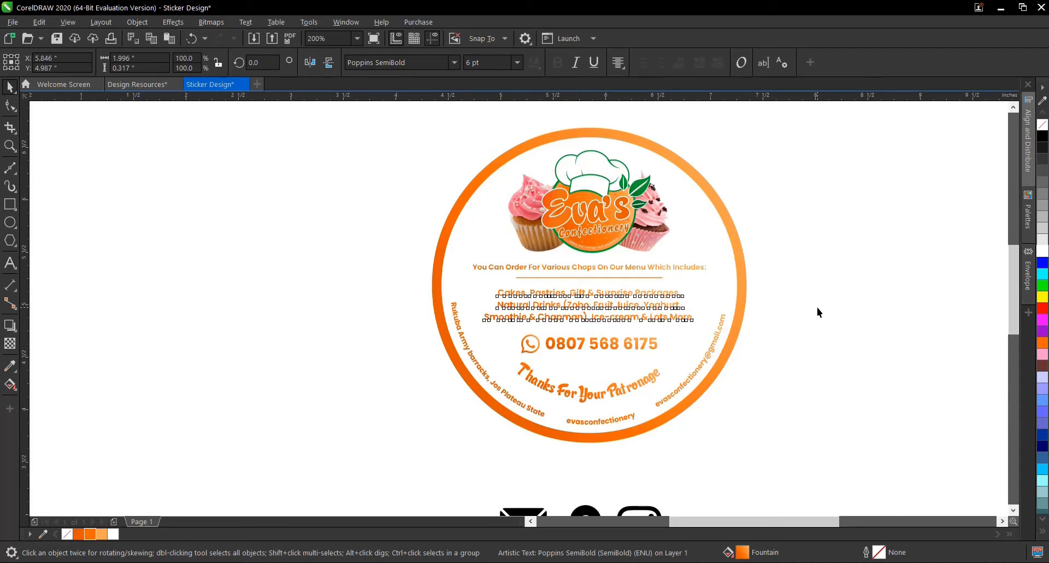
- Undo the menu list resize and the contact line's placement, mirroring and fit to the circle, restoring it as a straight line
click(459, 338)
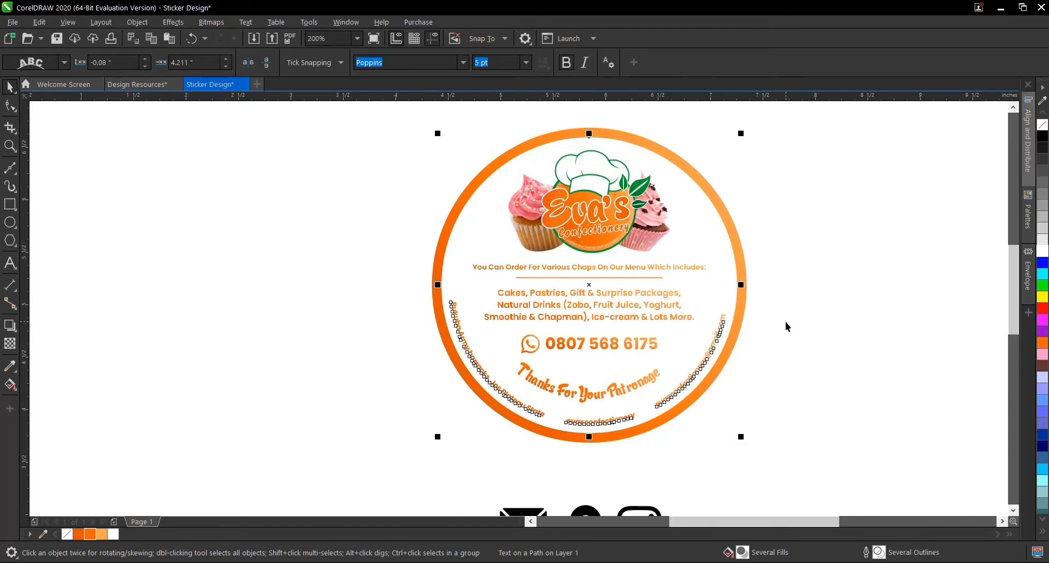
key(ctrl+z)
key(ctrl+z)
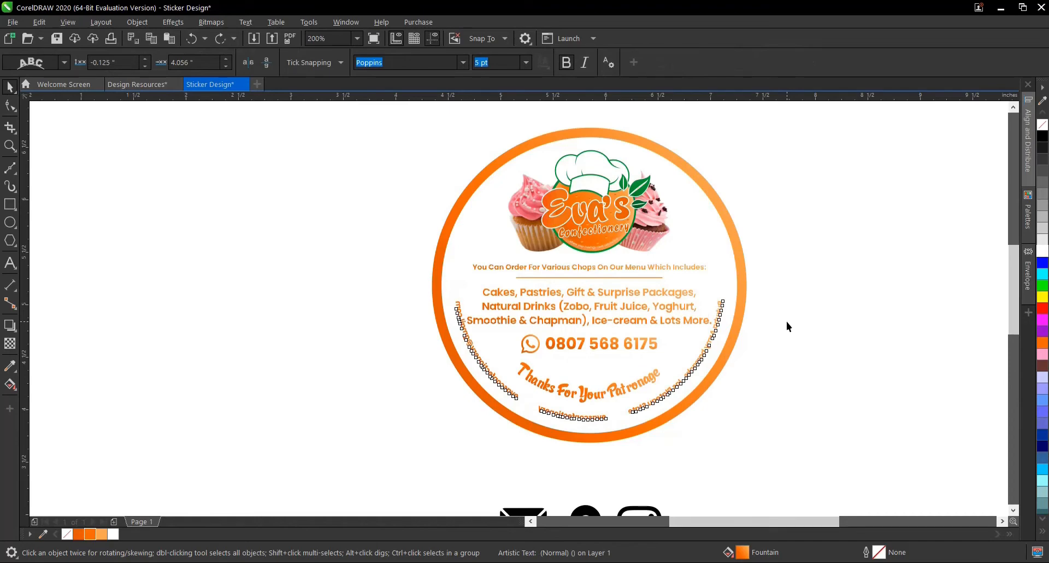
key(ctrl+z)
key(ctrl+z)
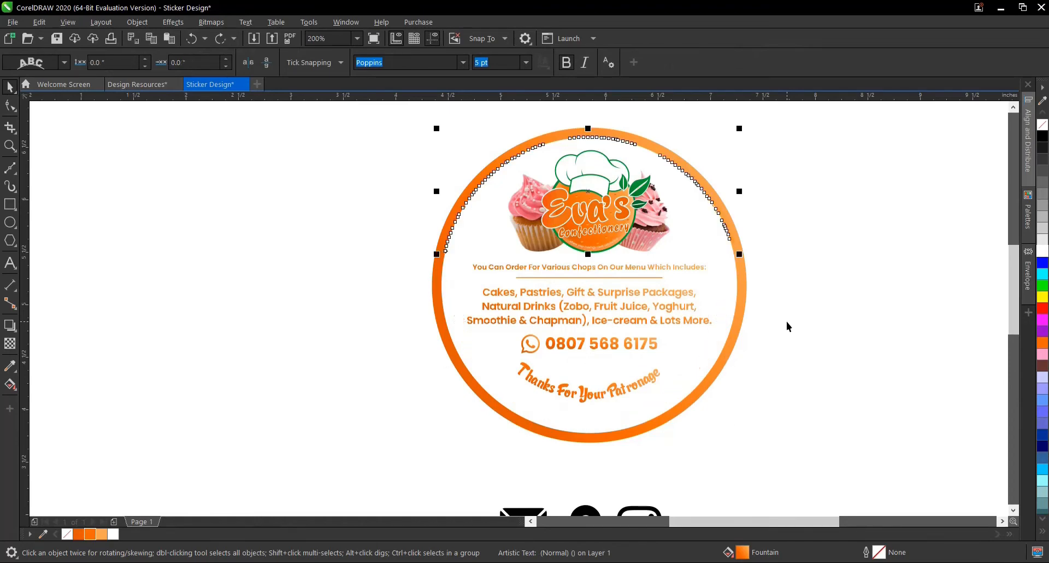
key(ctrl+z)
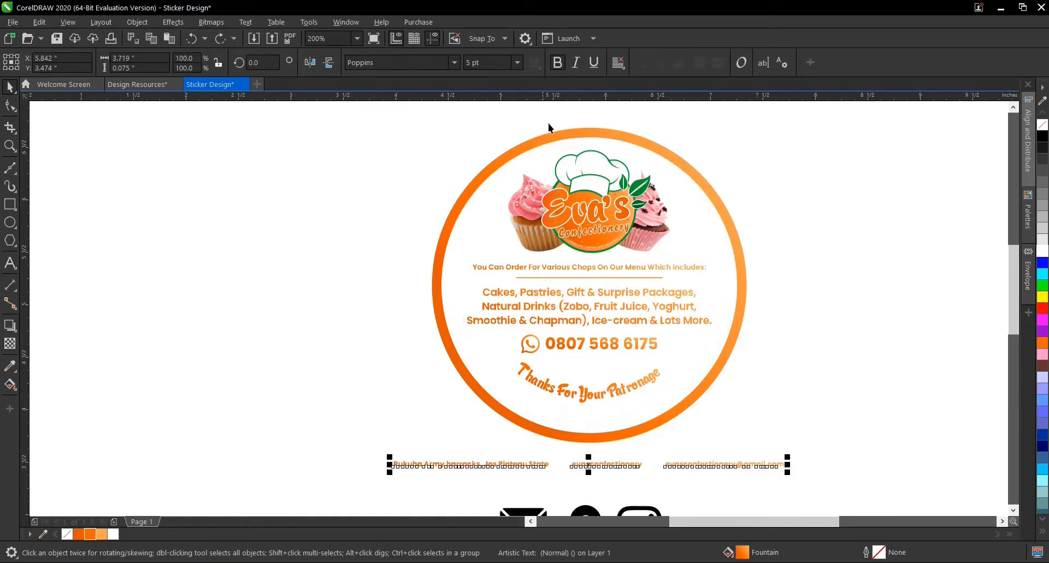
- Set the font size of the straight contact line below the ring to 4 pt
click(517, 62)
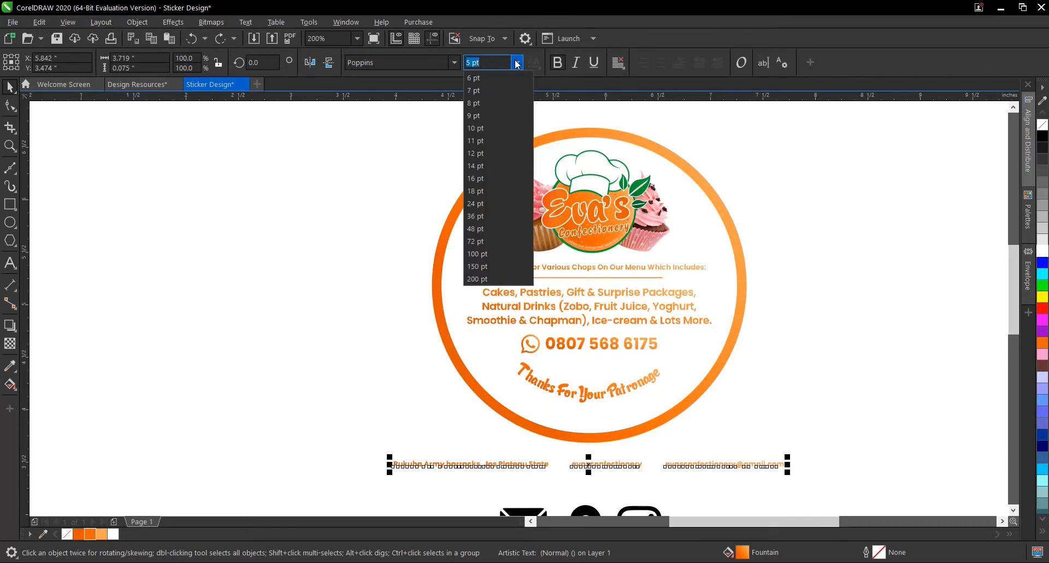
text(4)
key(Return)
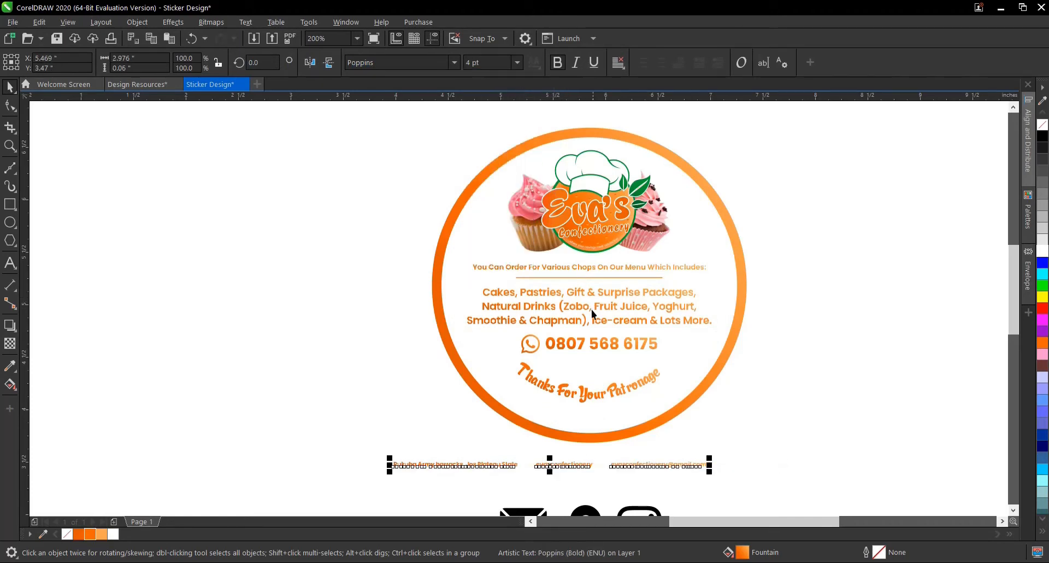
- Reduce the three-line list of cakes, pastries and drinks to a font size of 6 pt
click(596, 291)
click(469, 62)
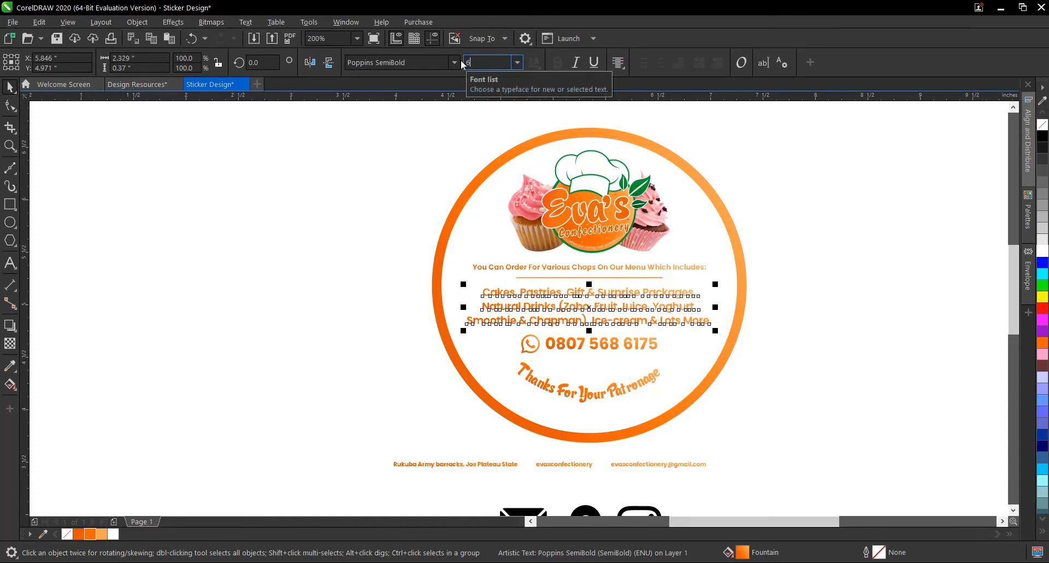
text(6)
key(Return)
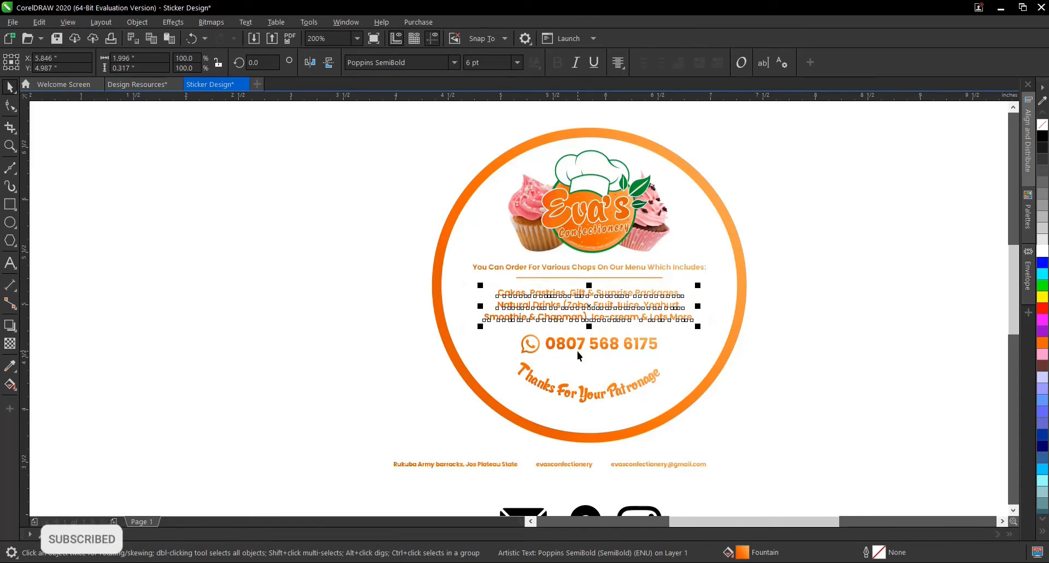
- Centre the menu heading, divider, menu list, phone line and thank-you line horizontally on the white inner circle
click(346, 265)
drag(348, 238, 565, 316)
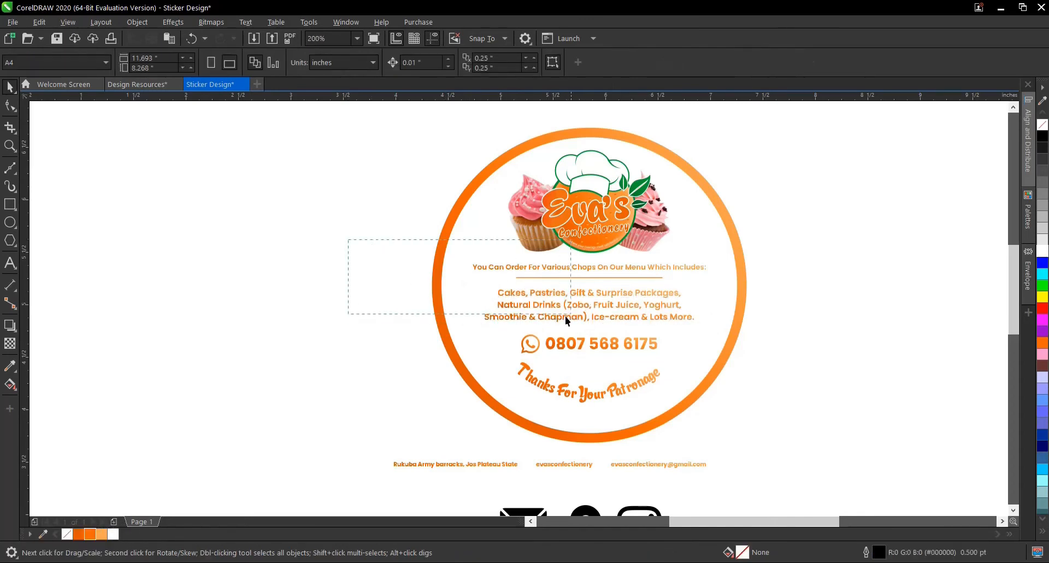
drag(781, 333, 809, 413)
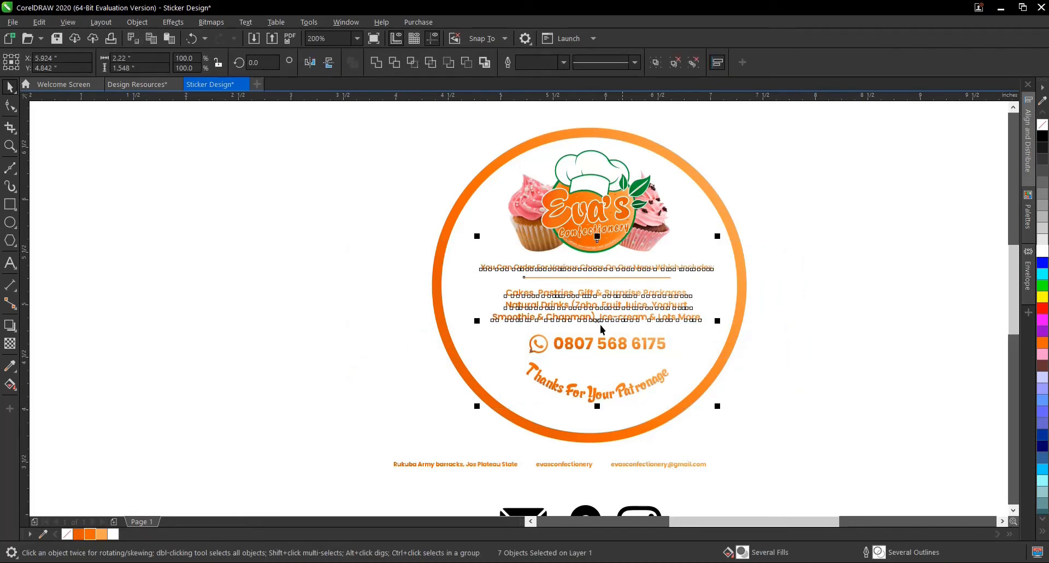
shift+click(484, 198)
key(c)
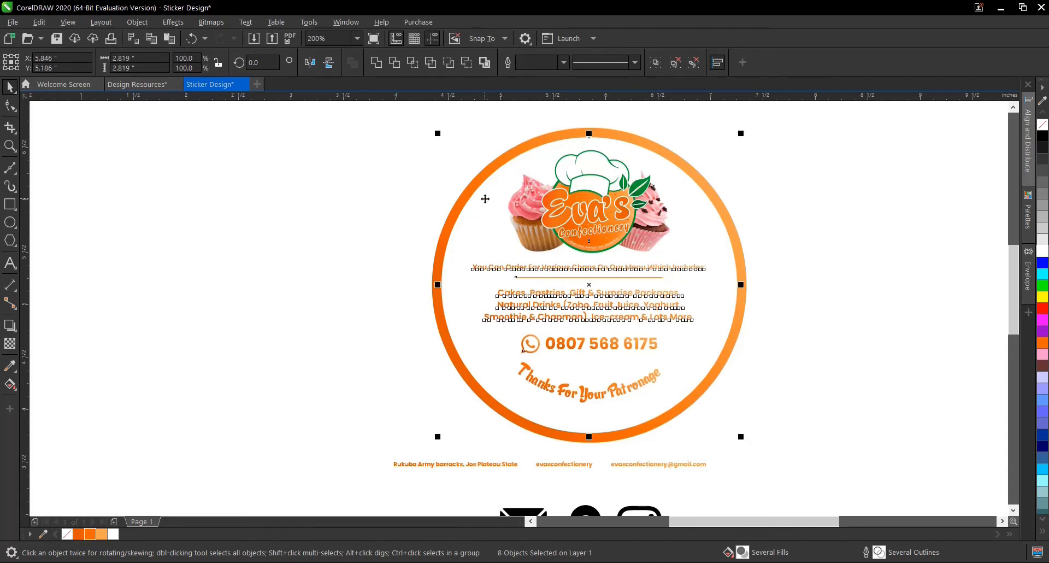
click(673, 442)
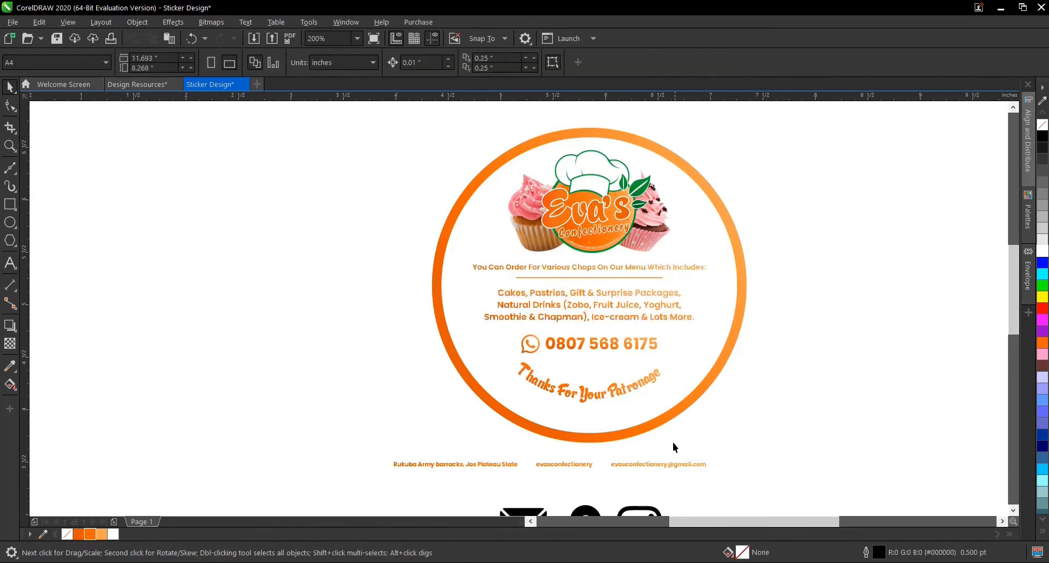
- Fit the 4 pt contact line to the path of the white inner circle
click(655, 464)
drag(550, 469, 590, 139)
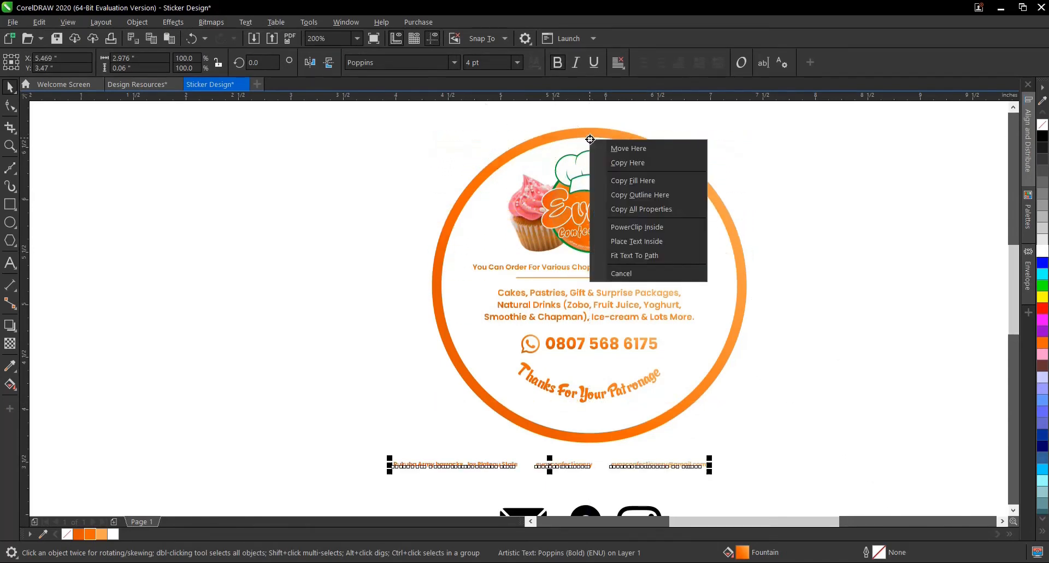
click(668, 253)
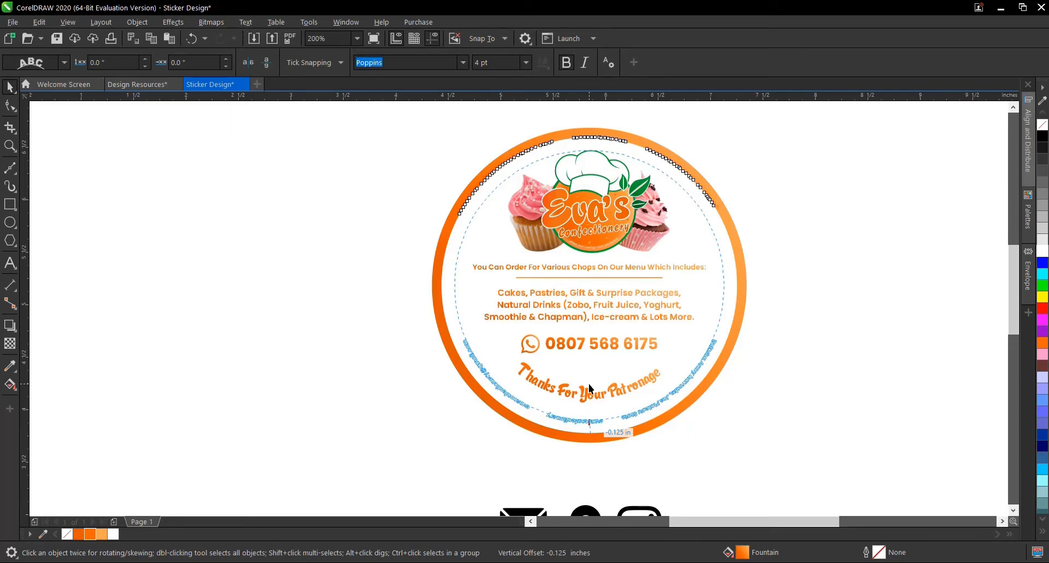
- Place the contact line inside the bottom of the circle at a -0.125 inch offset and mirror it vertically and horizontally
click(589, 383)
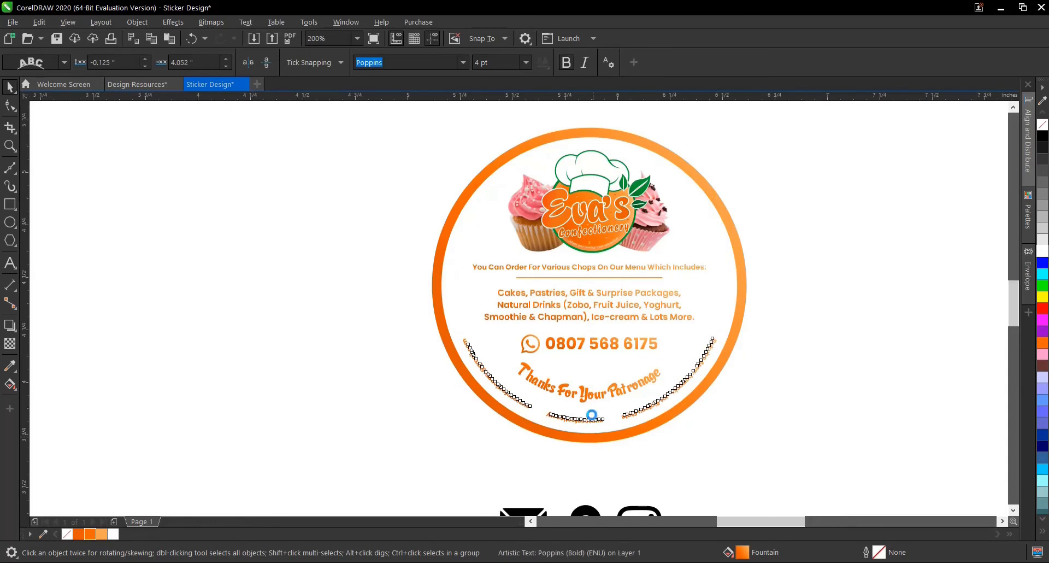
scroll(592, 414, up, 2)
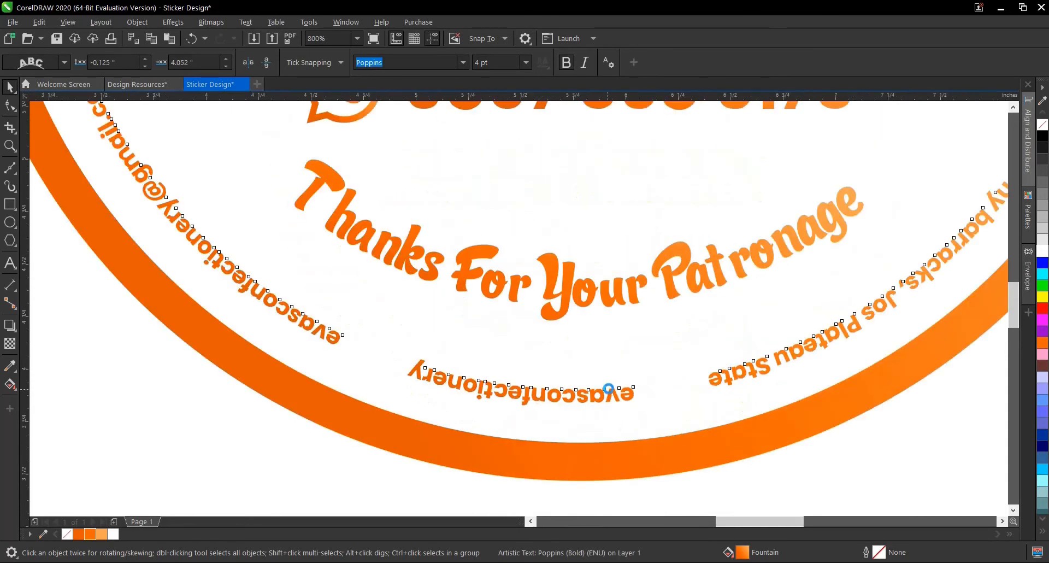
scroll(612, 398, down, 1)
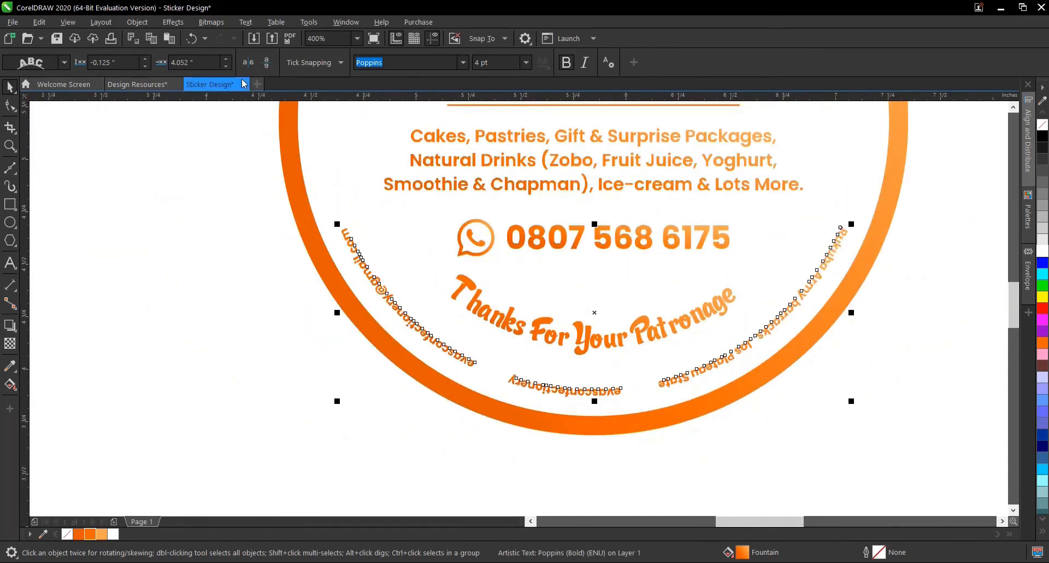
click(269, 67)
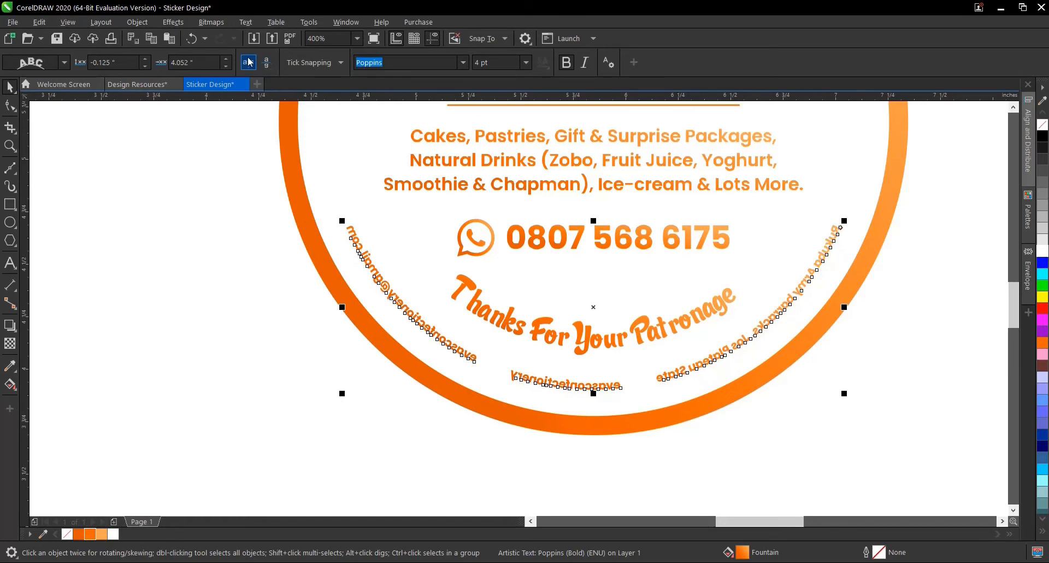
click(252, 62)
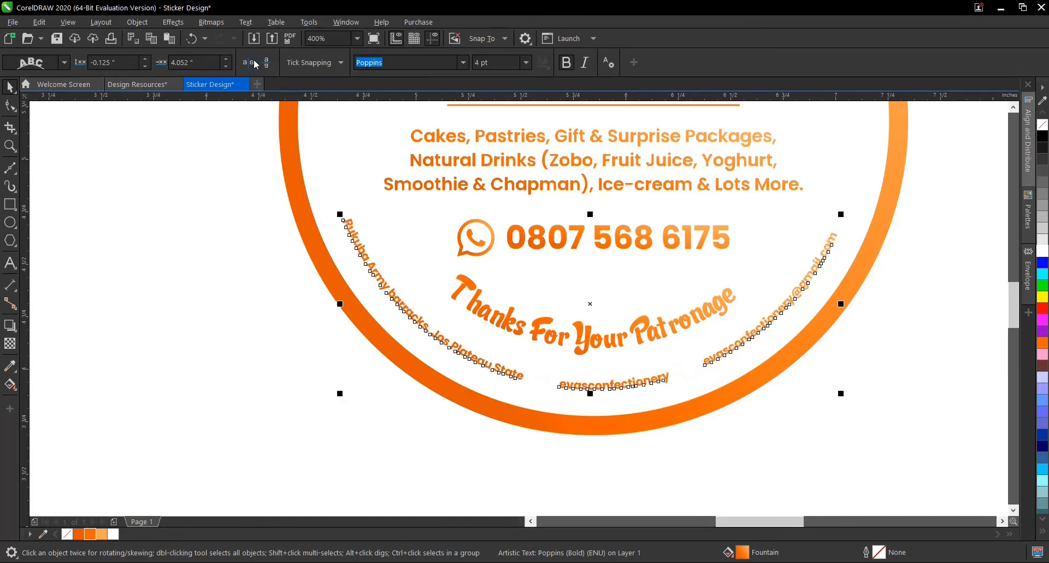
scroll(581, 427, down, 1)
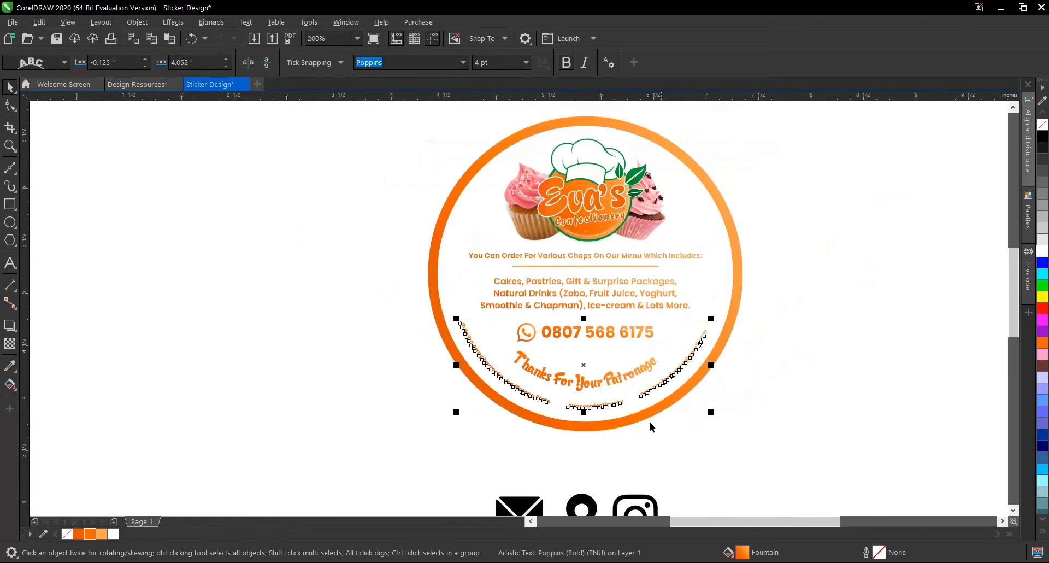
- Break the curved contact line apart from the white circle it follows, then deselect everything
click(725, 379)
click(695, 345)
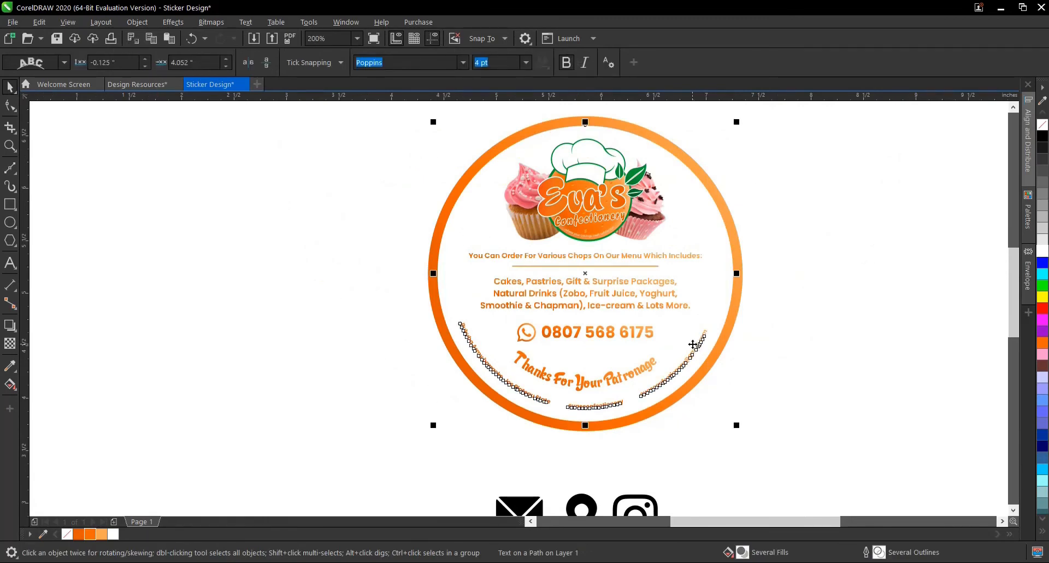
click(817, 323)
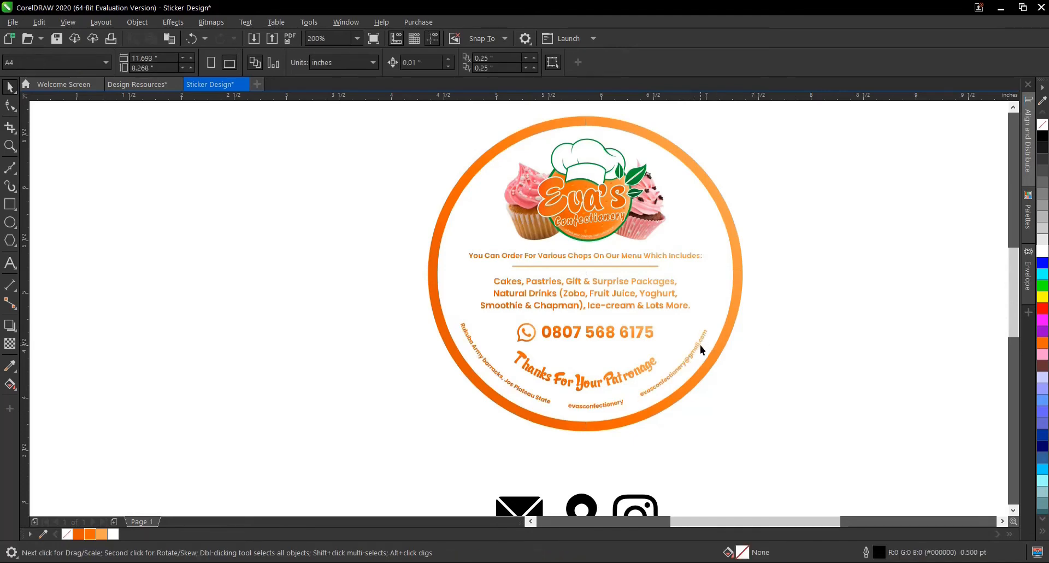
click(701, 338)
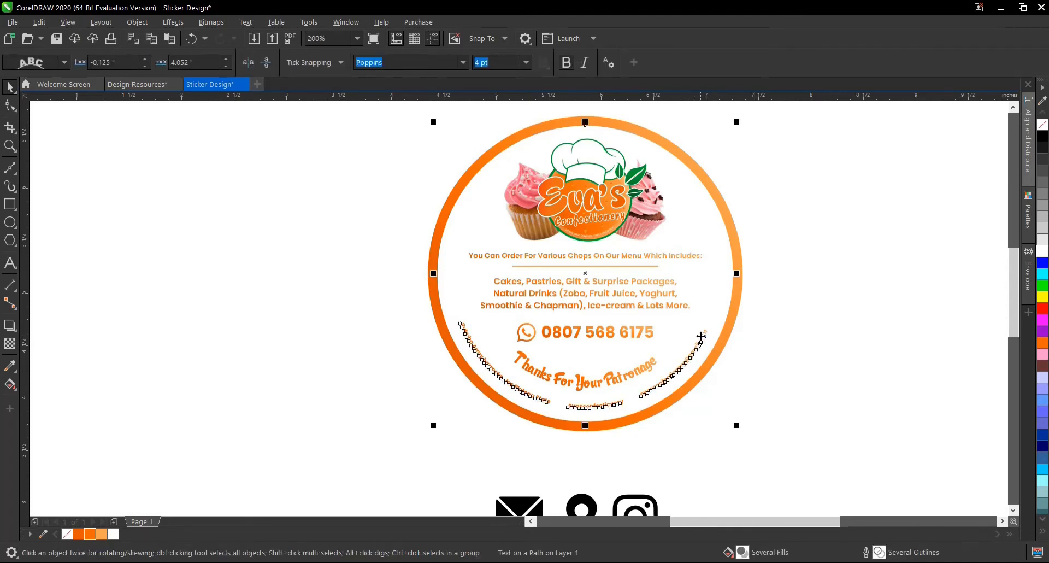
key(ctrl+k)
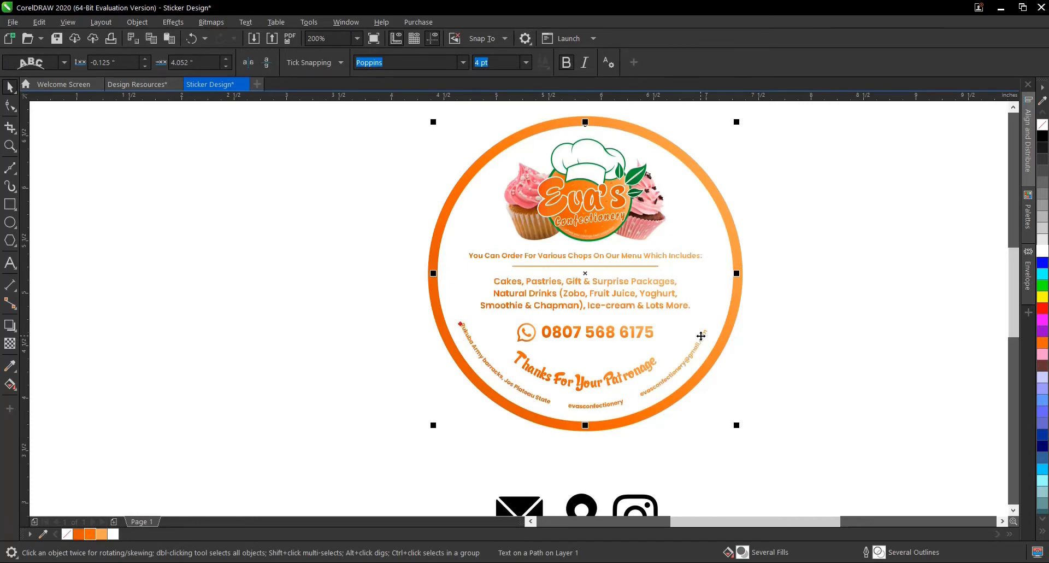
click(805, 349)
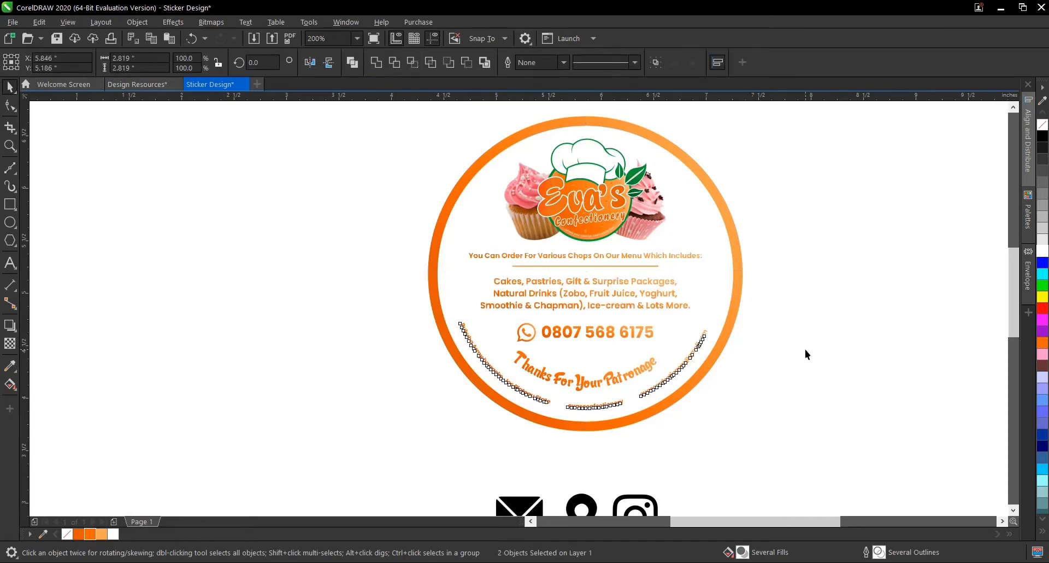
click(697, 347)
click(728, 387)
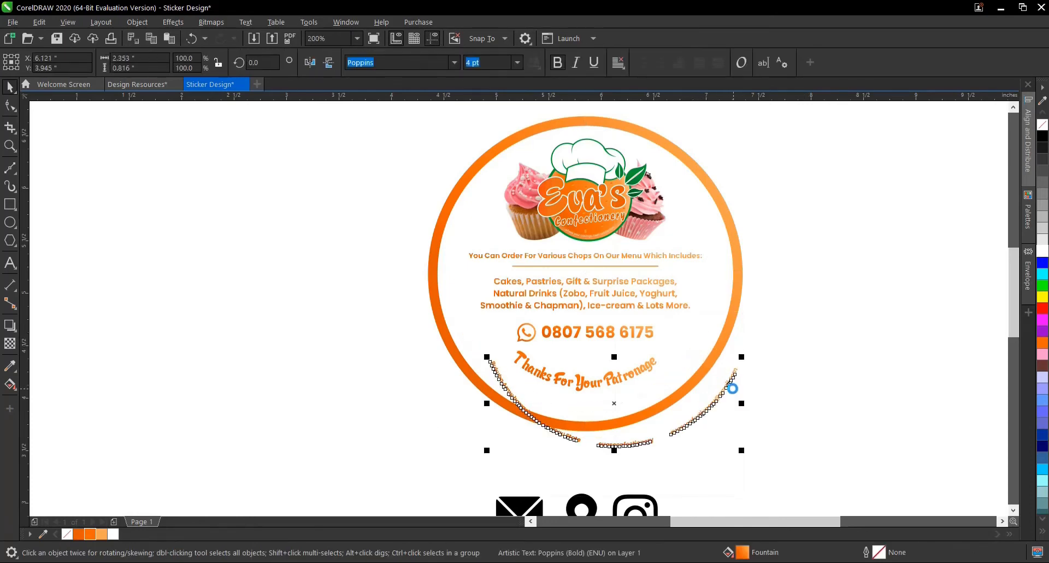
key(ctrl+z)
click(790, 390)
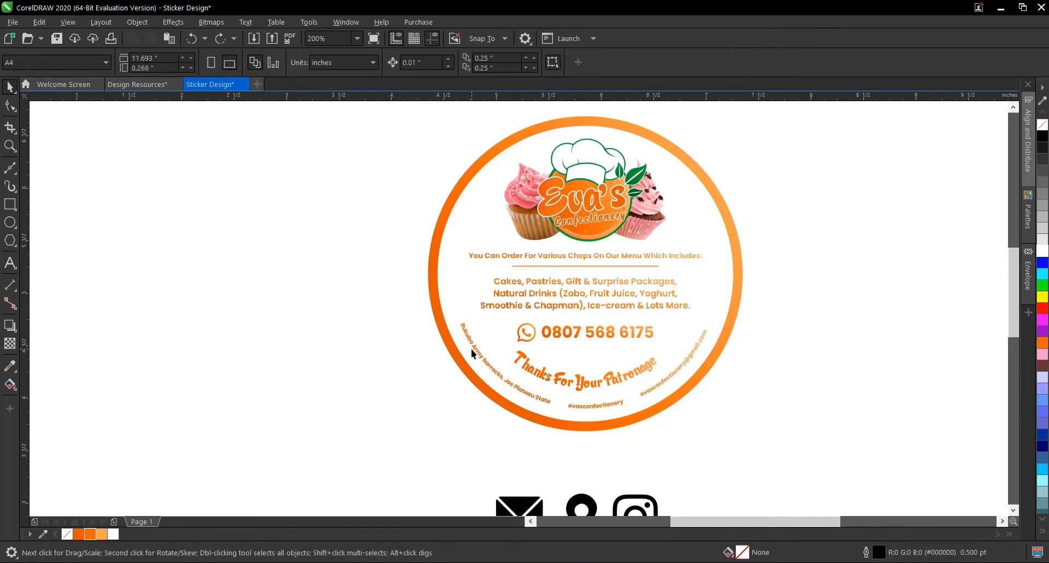
- Move the envelope, location pin and Instagram icons together to just outside the sticker's lower left edge
scroll(471, 349, up, 1)
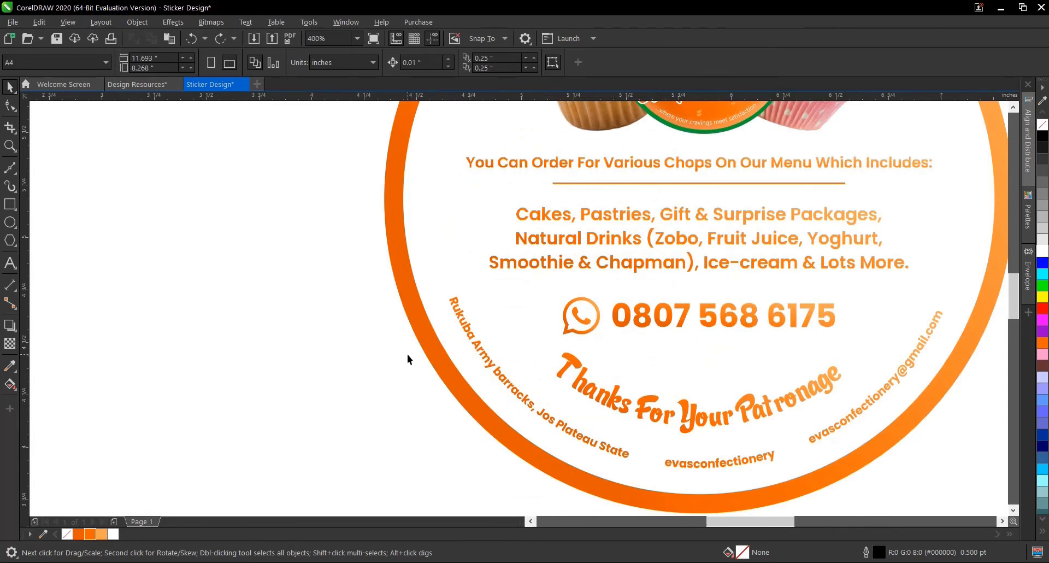
scroll(382, 339, down, 3)
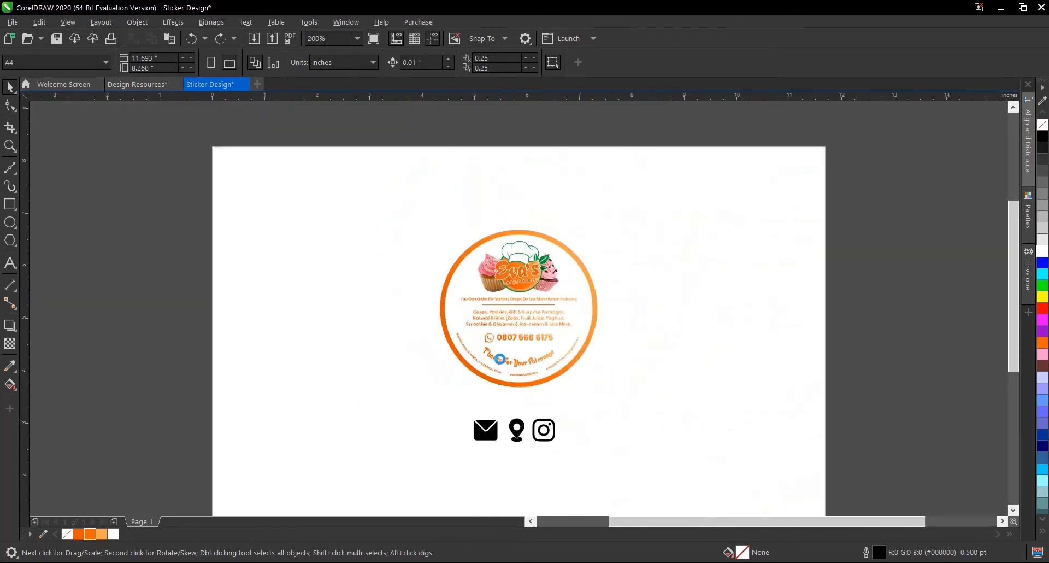
scroll(479, 429, up, 1)
drag(429, 391, 637, 465)
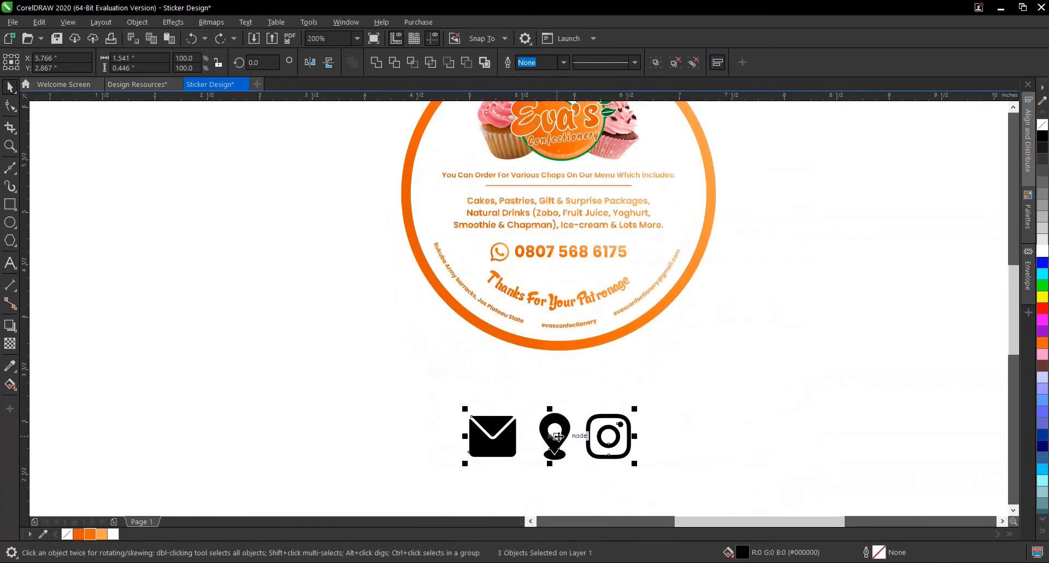
drag(547, 434, 417, 373)
key(Escape)
scroll(385, 361, up, 1)
click(345, 312)
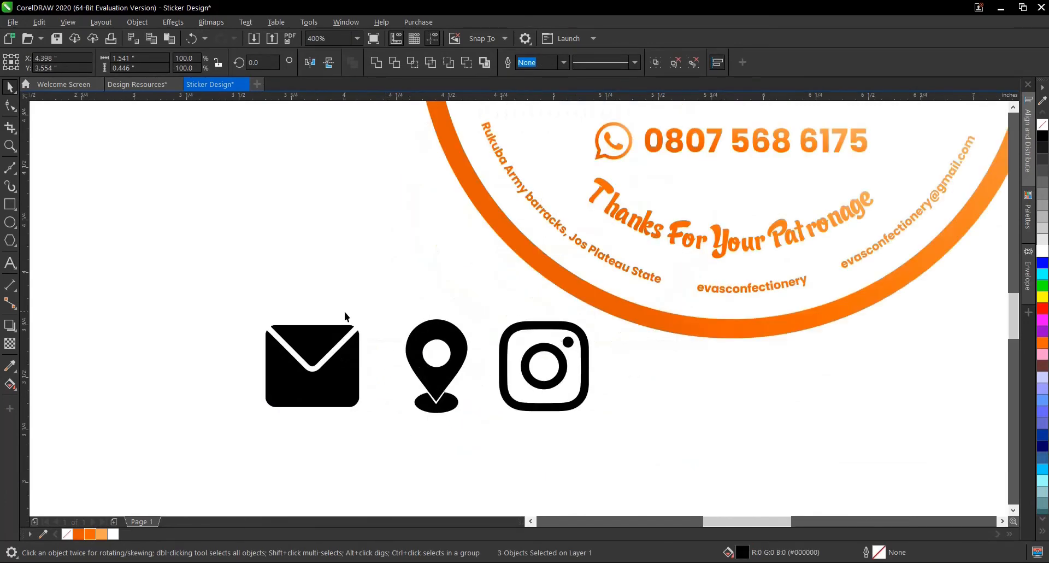
- Ungroup the location pin icon, weld its parts into one curve and give it the orange gradient fill of the sticker ring
click(440, 366)
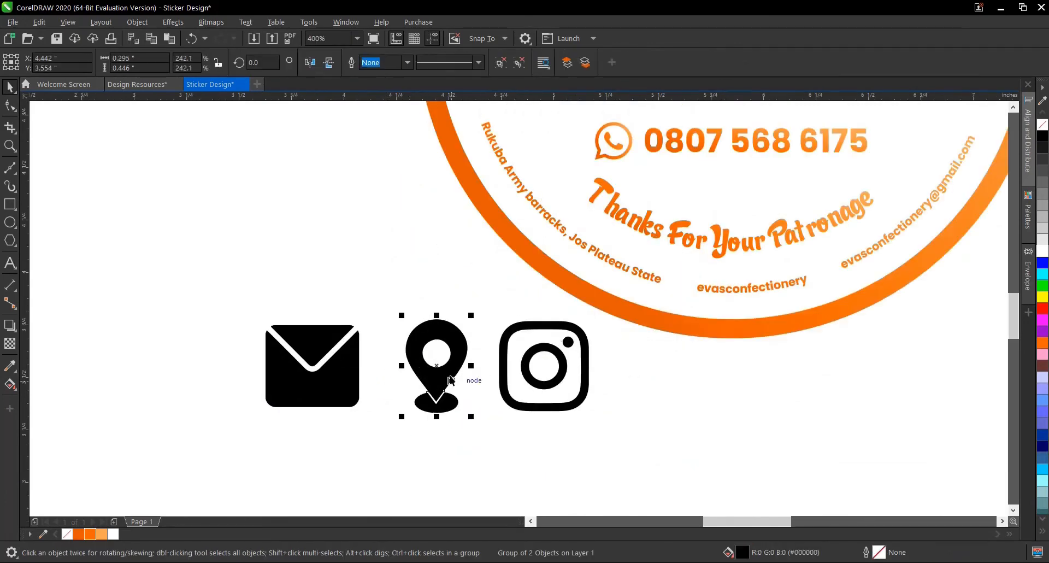
click(519, 62)
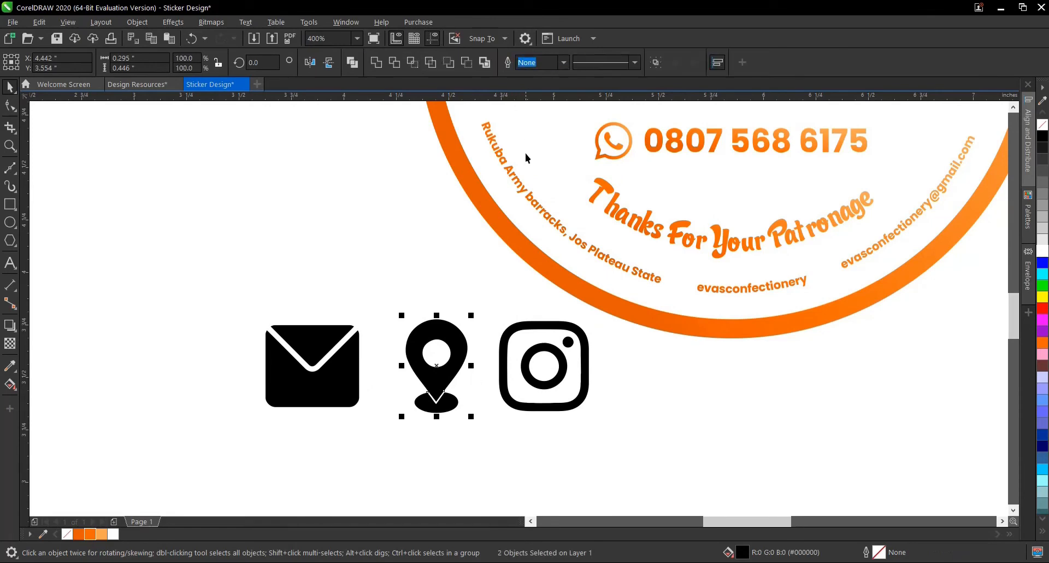
click(376, 64)
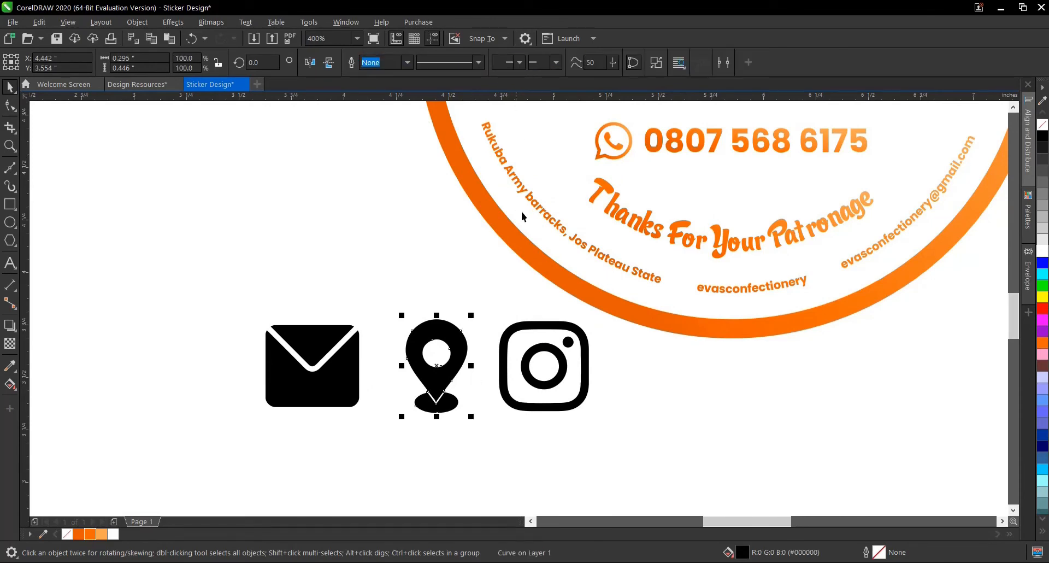
click(620, 309)
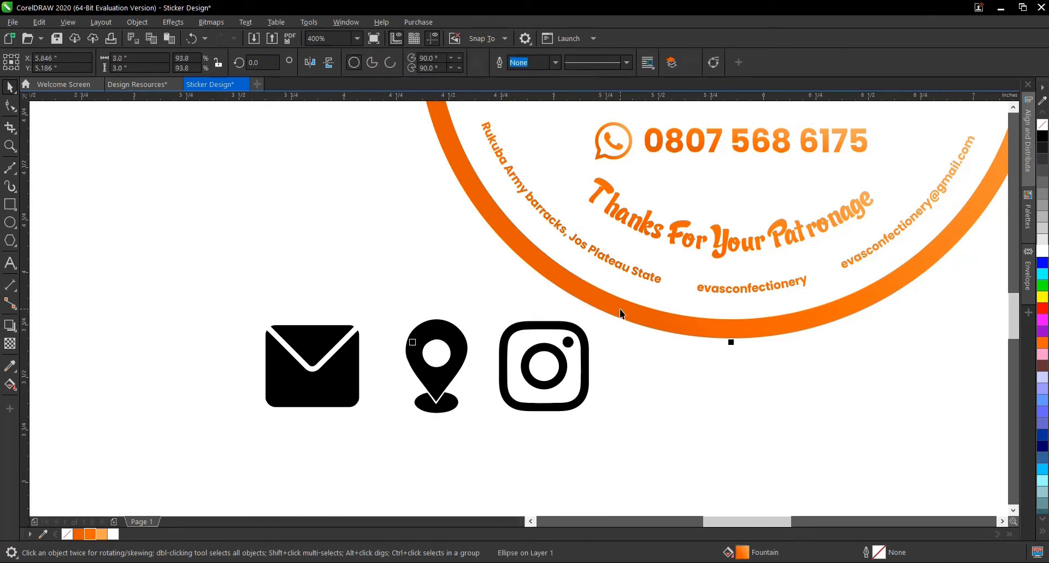
drag(744, 553, 445, 382)
scroll(445, 382, down, 2)
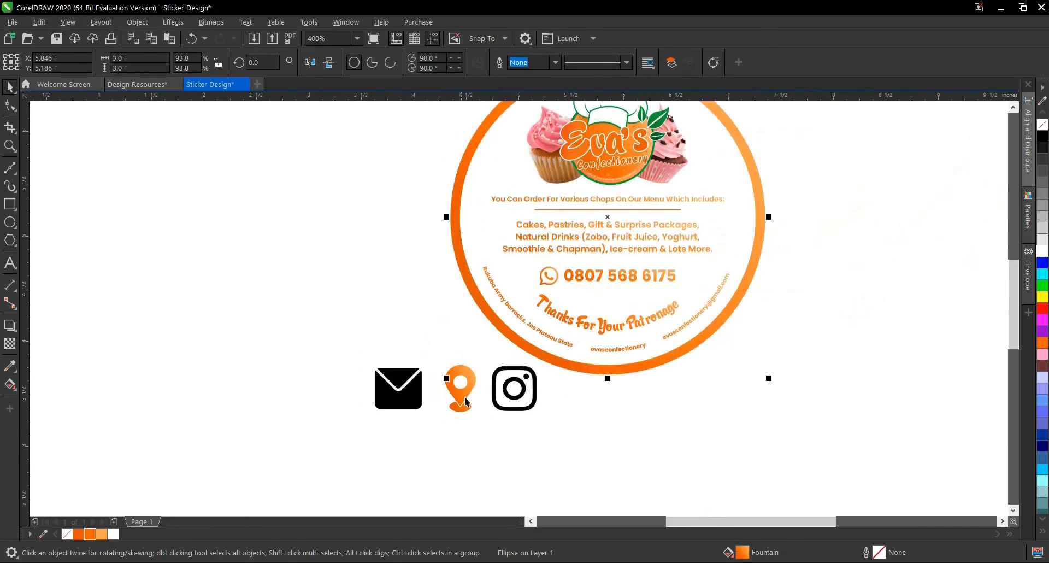
- Ungroup and weld the envelope icon, and copy all properties of the orange location pin onto it
click(413, 404)
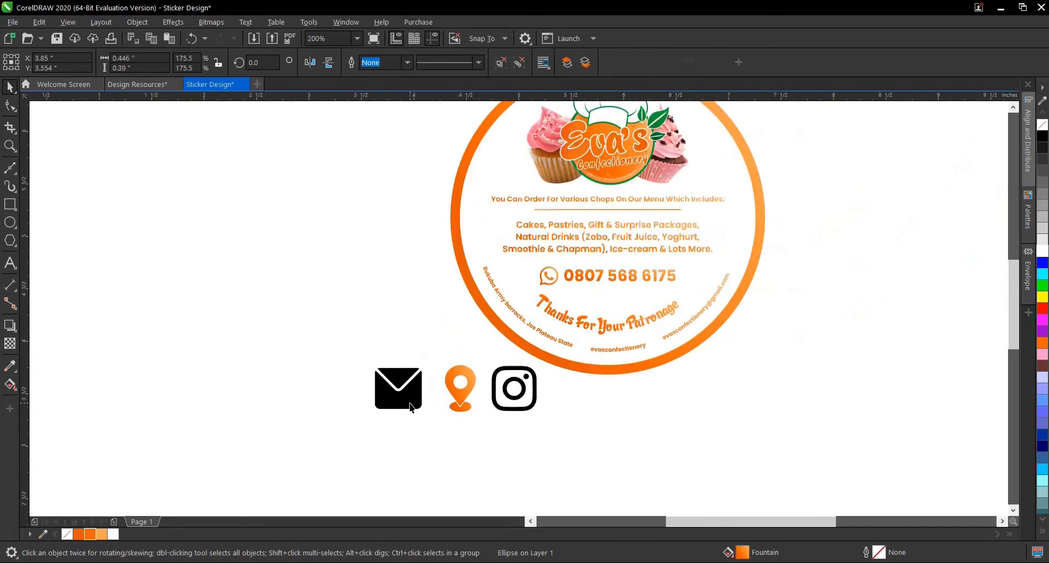
click(501, 64)
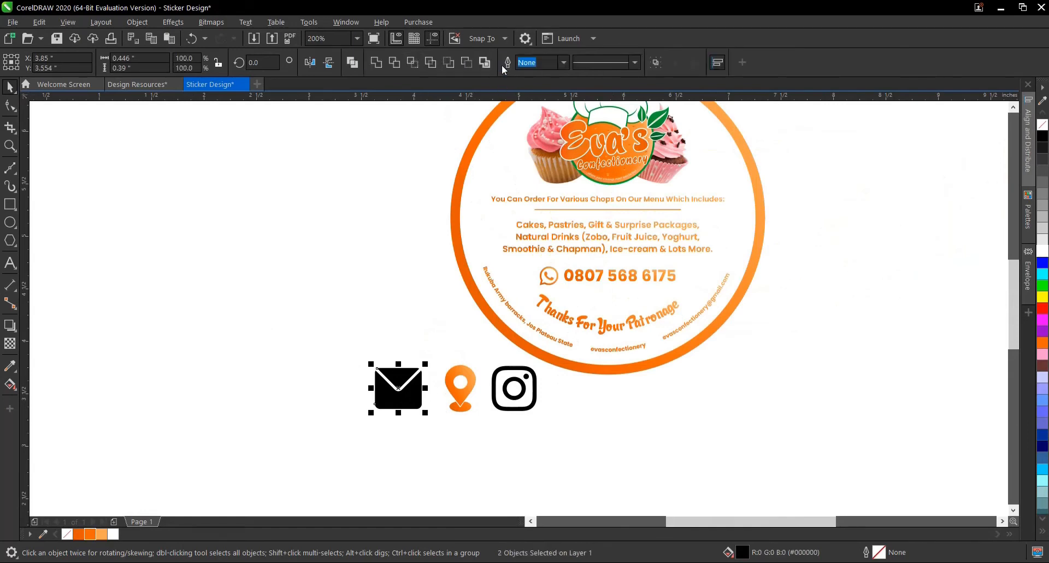
click(377, 63)
click(464, 400)
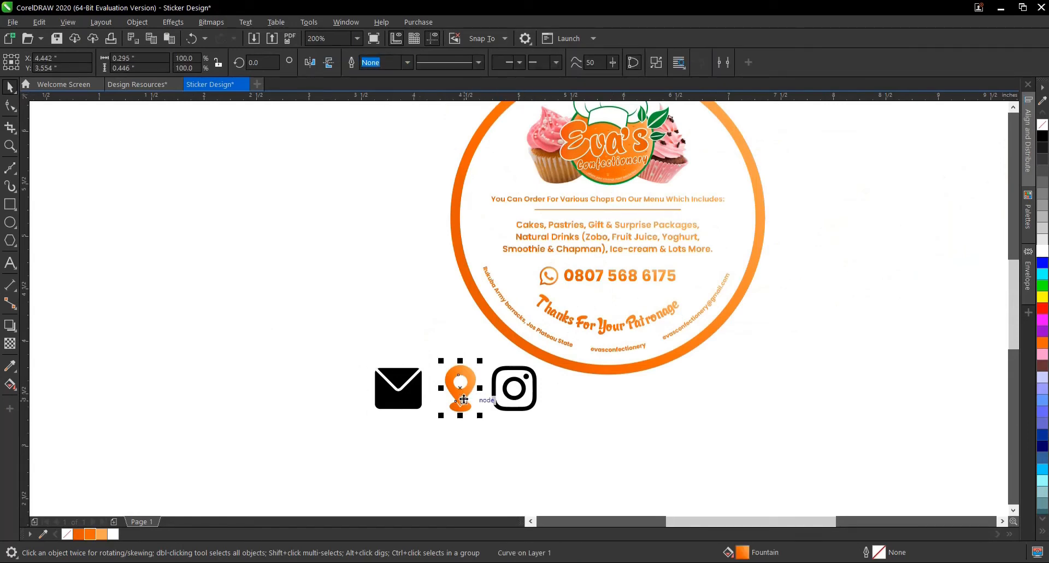
scroll(399, 388, up, 1)
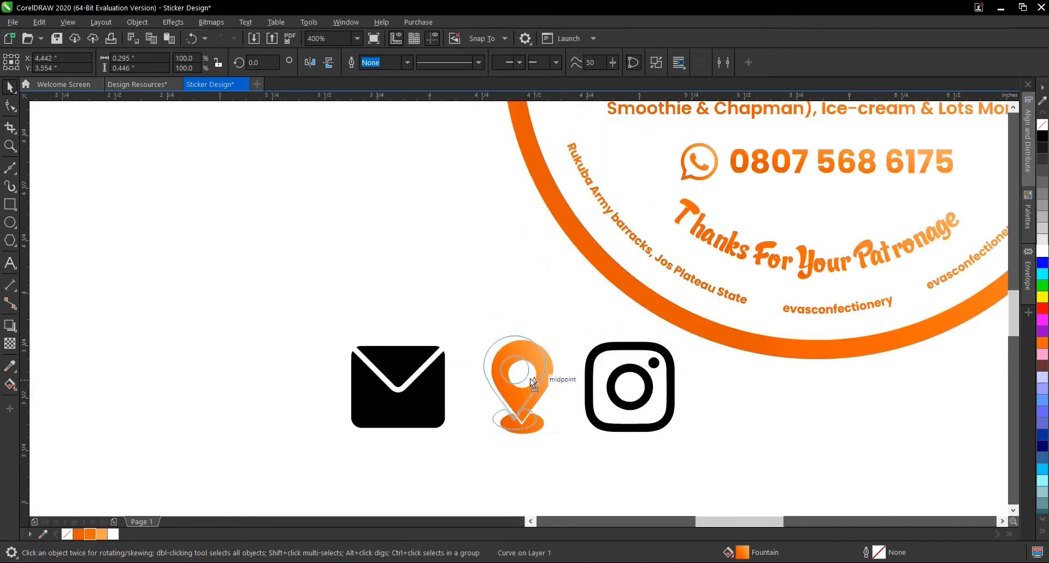
right_click(530, 378)
click(573, 427)
drag(538, 386, 425, 386)
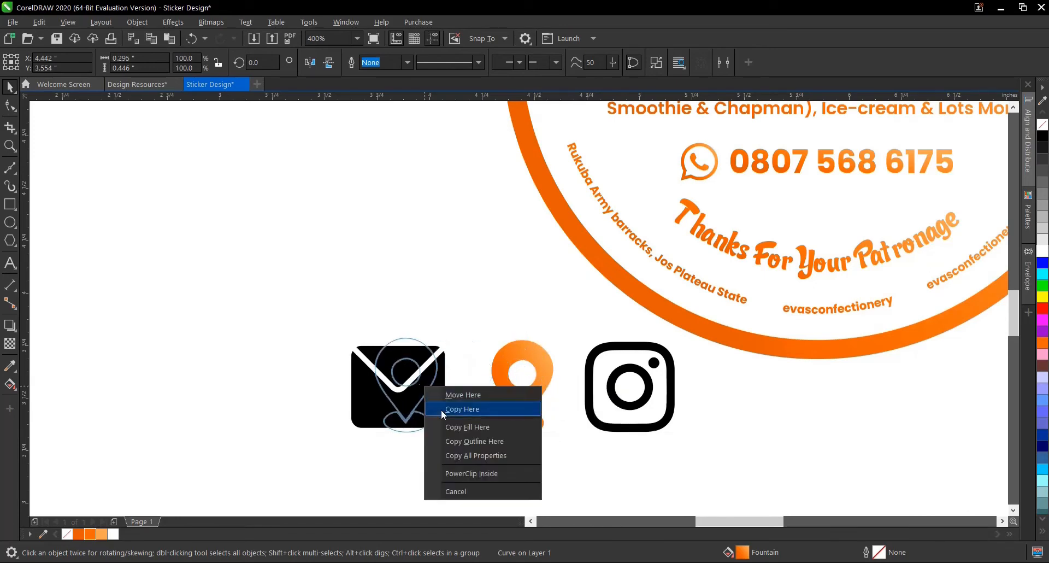
click(469, 456)
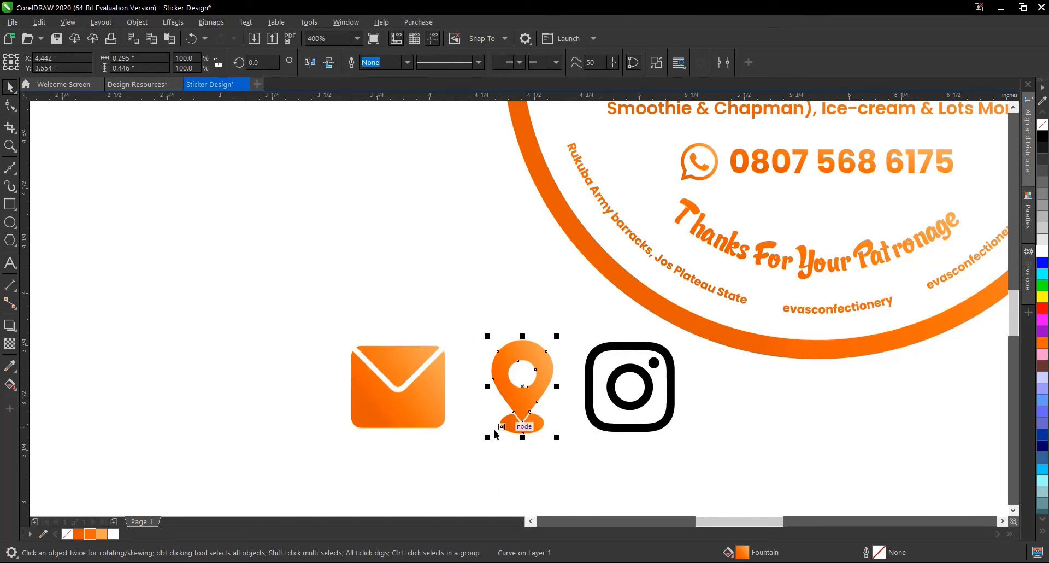
- Ungroup and weld the Instagram icon, and copy all properties of the orange location pin onto it
click(614, 402)
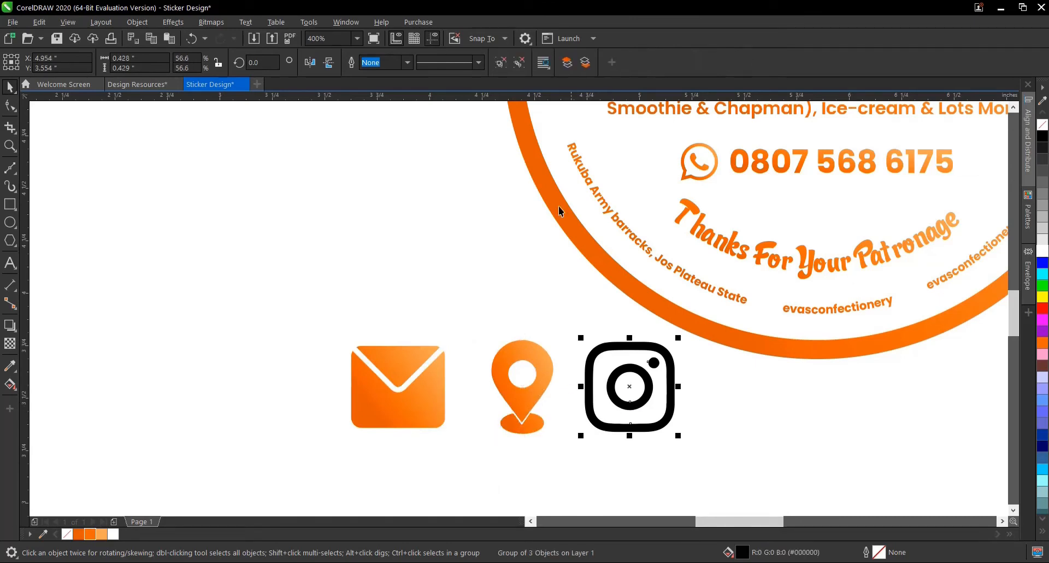
click(736, 430)
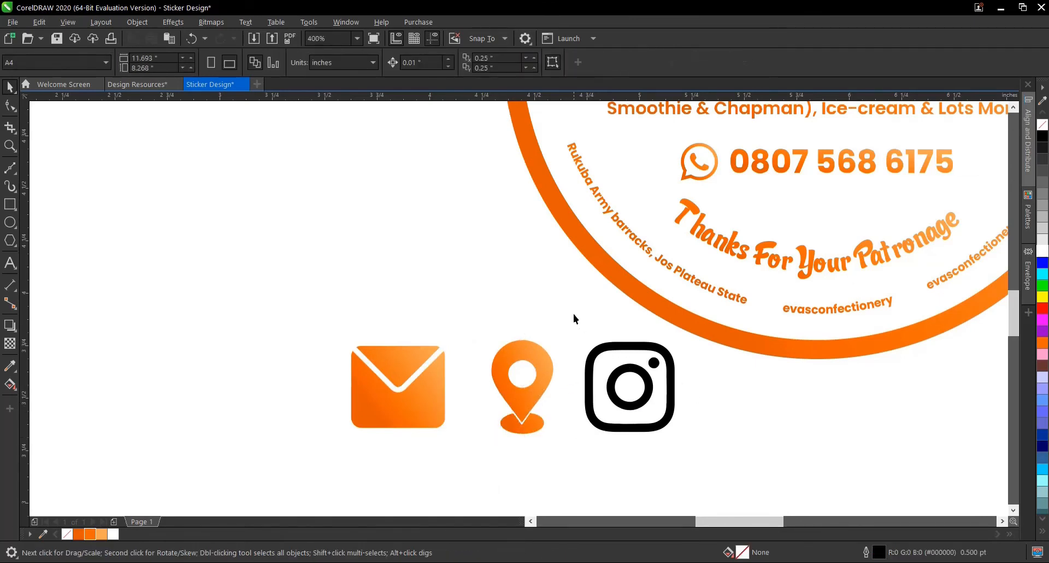
drag(572, 313, 717, 464)
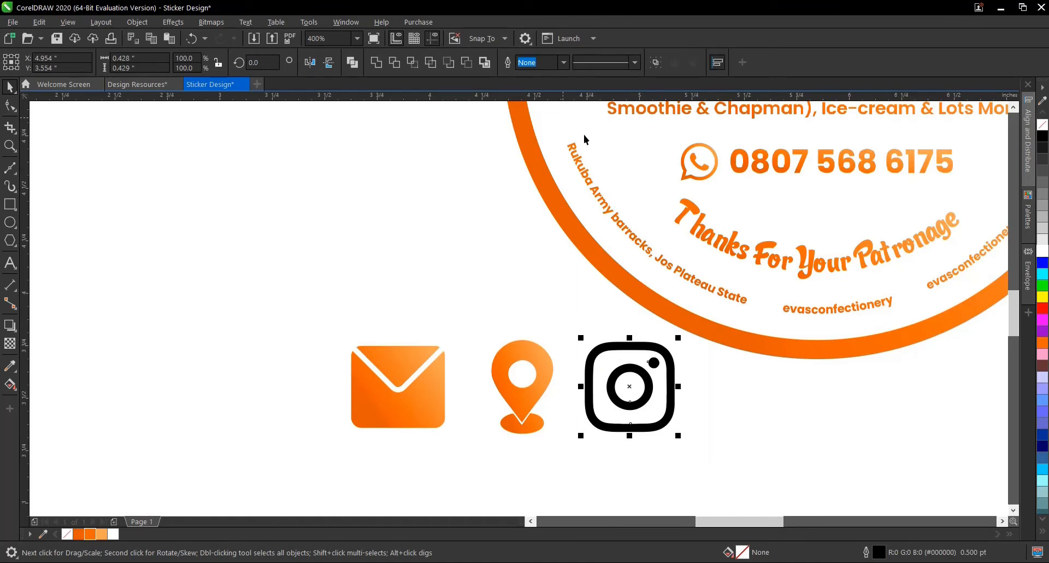
click(377, 63)
click(546, 390)
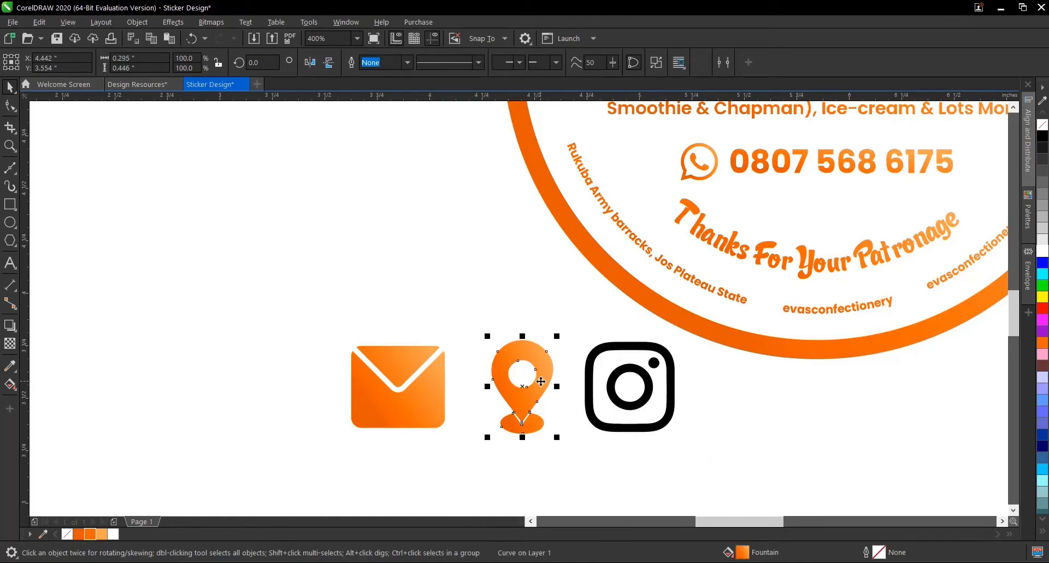
drag(547, 390, 647, 374)
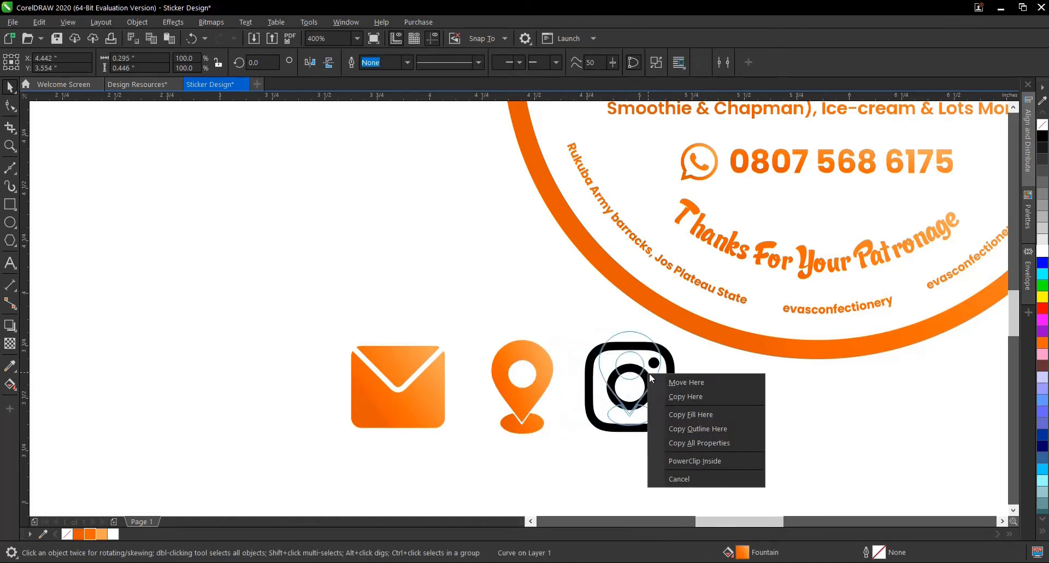
click(718, 441)
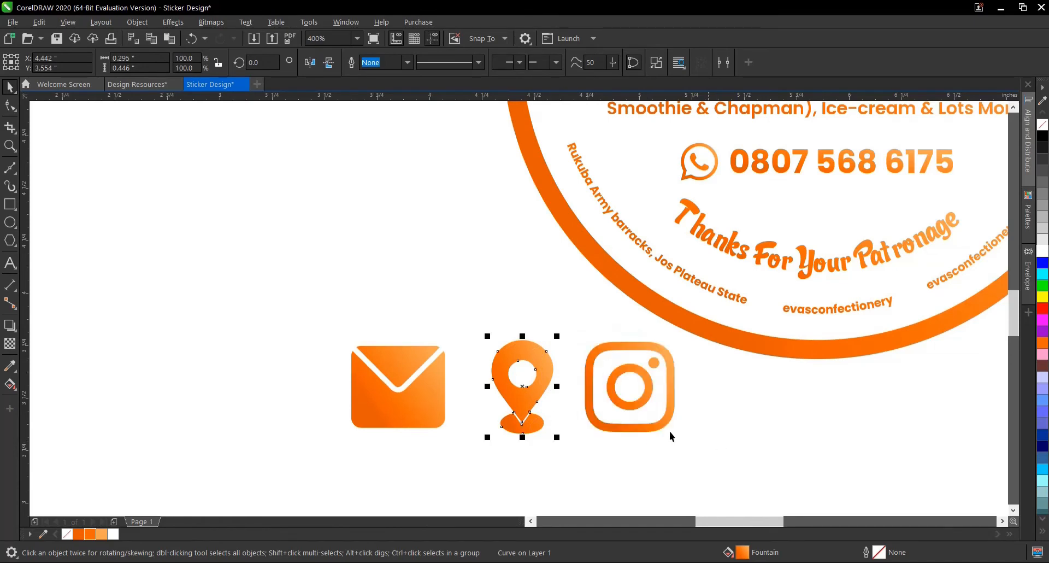
- Draw a circle about 0.071 inch across and place it at the start of the curved address text
scroll(635, 454, down, 1)
click(461, 413)
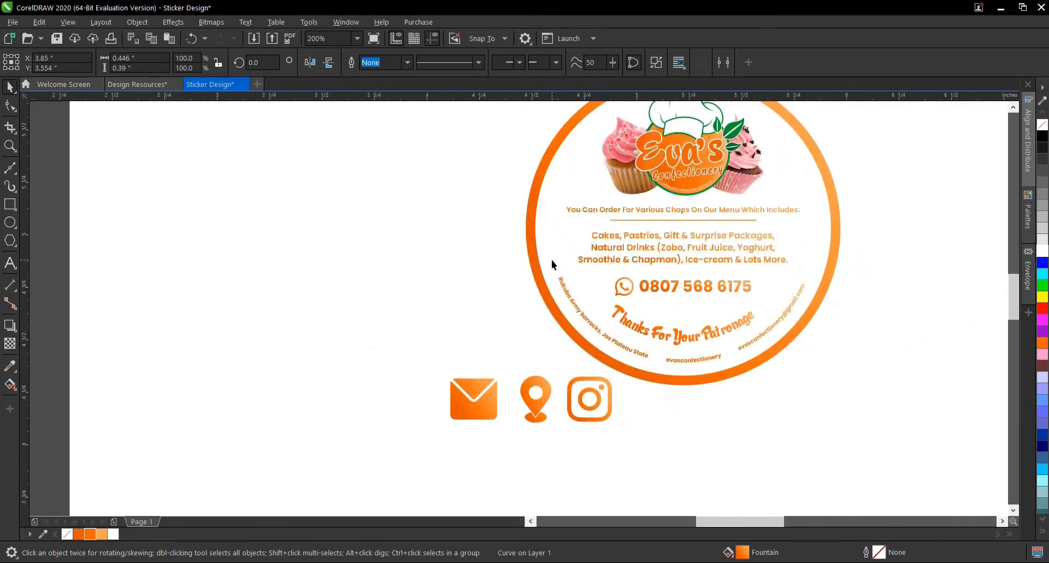
scroll(554, 260, up, 1)
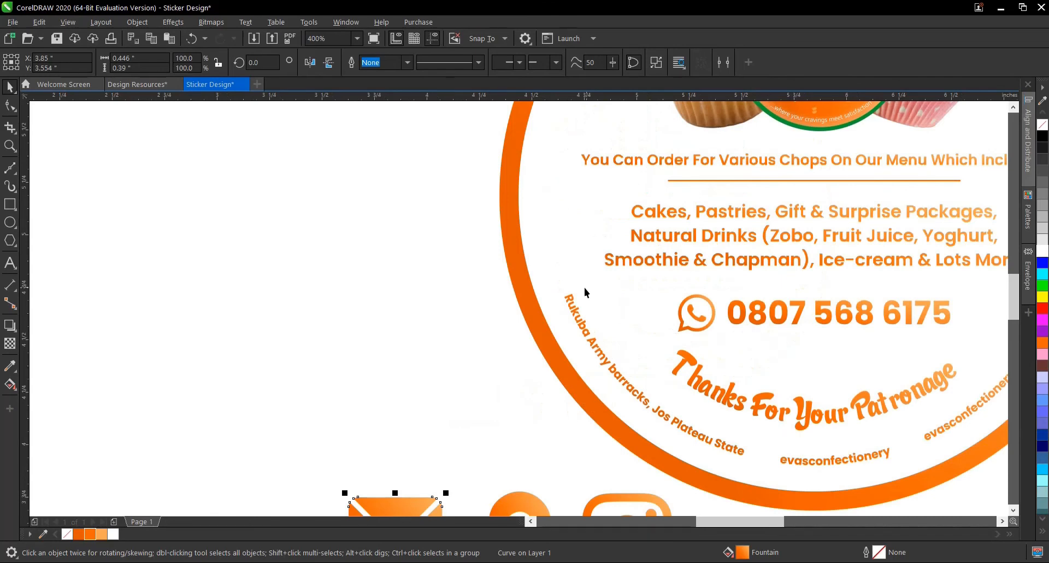
scroll(583, 289, up, 1)
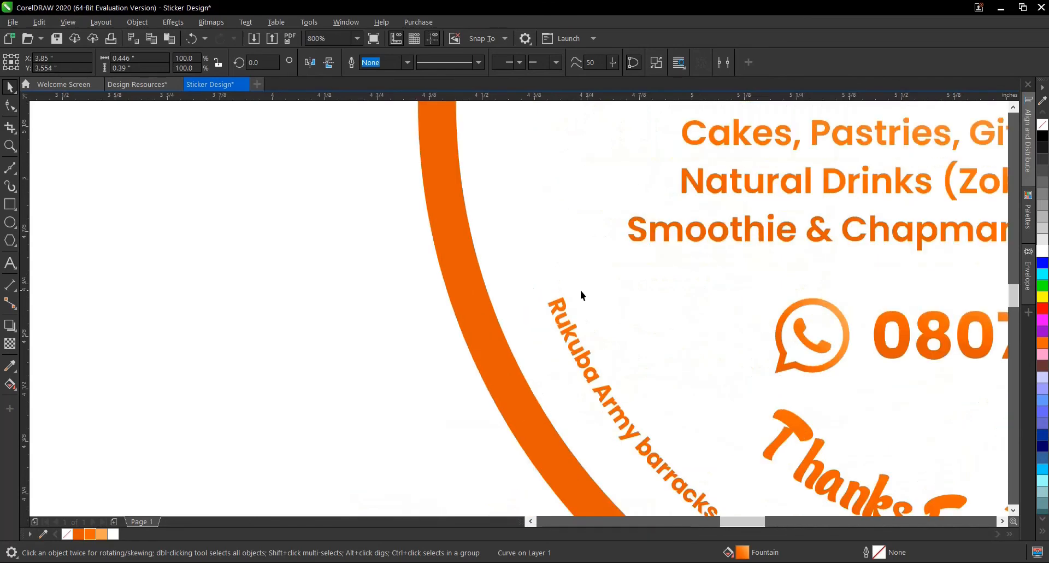
click(10, 222)
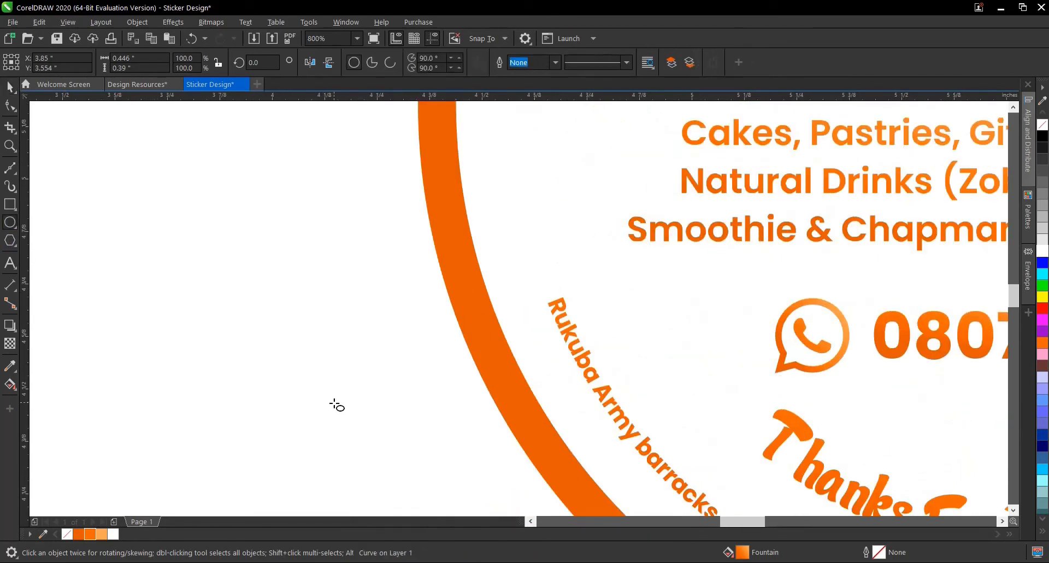
drag(299, 359, 316, 374)
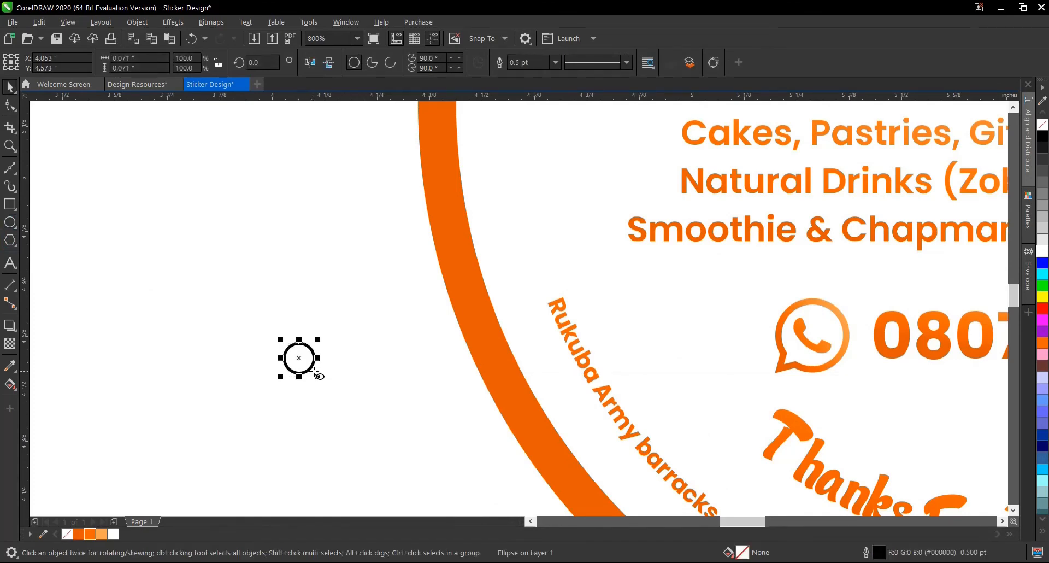
key(space)
drag(549, 271, 547, 276)
- Enlarge the small circle at the start of the address to about 0.112 inch across
scroll(549, 388, down, 2)
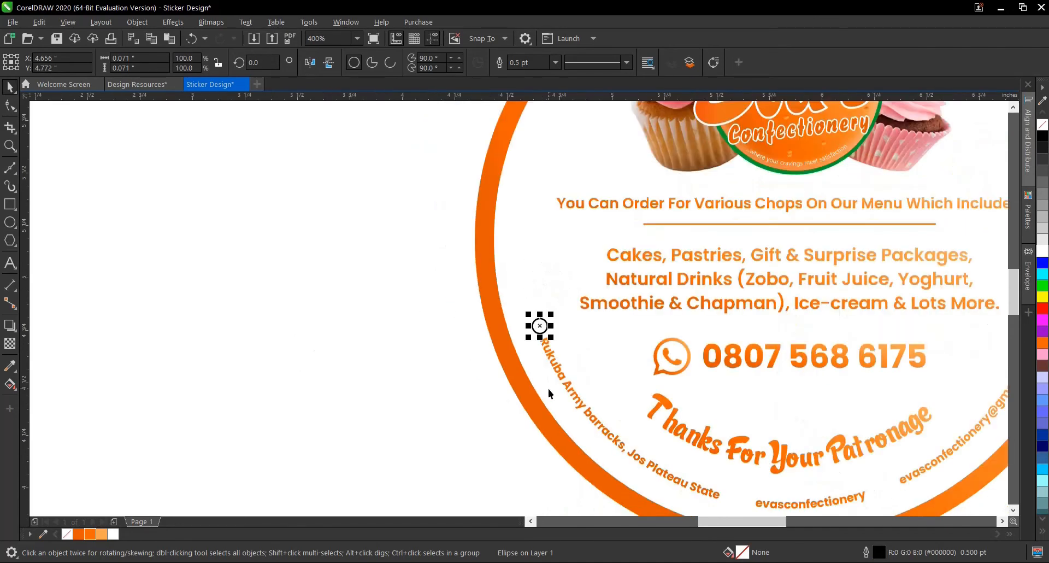
scroll(559, 368, down, 1)
scroll(603, 415, up, 1)
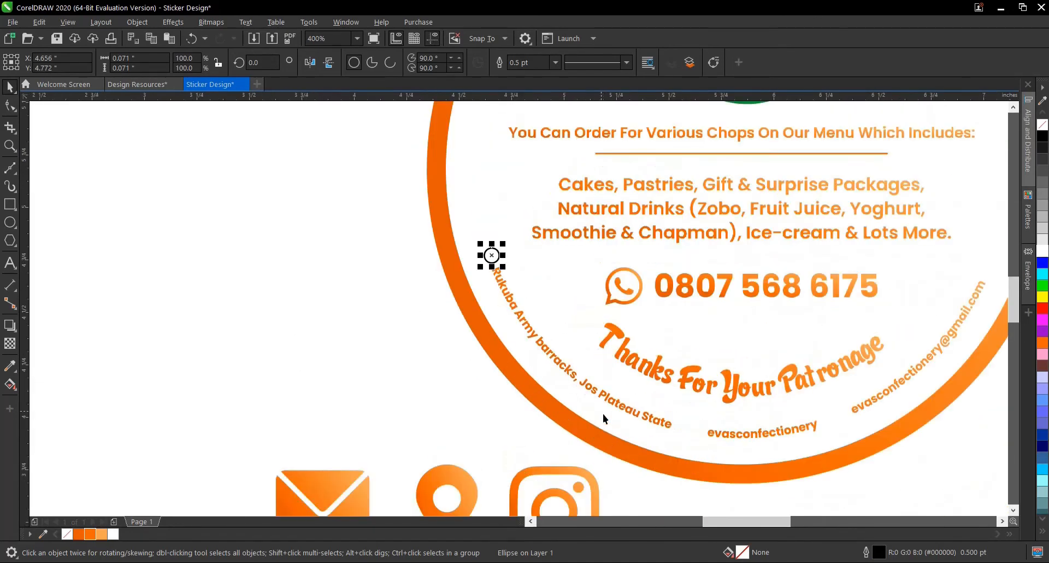
drag(492, 256, 655, 404)
key(ctrl+z)
scroll(488, 260, up, 2)
drag(569, 293, 594, 312)
- Place copies of the small circle in front of the curved Instagram handle and in front of the email address
drag(543, 275, 687, 377)
scroll(529, 247, down, 2)
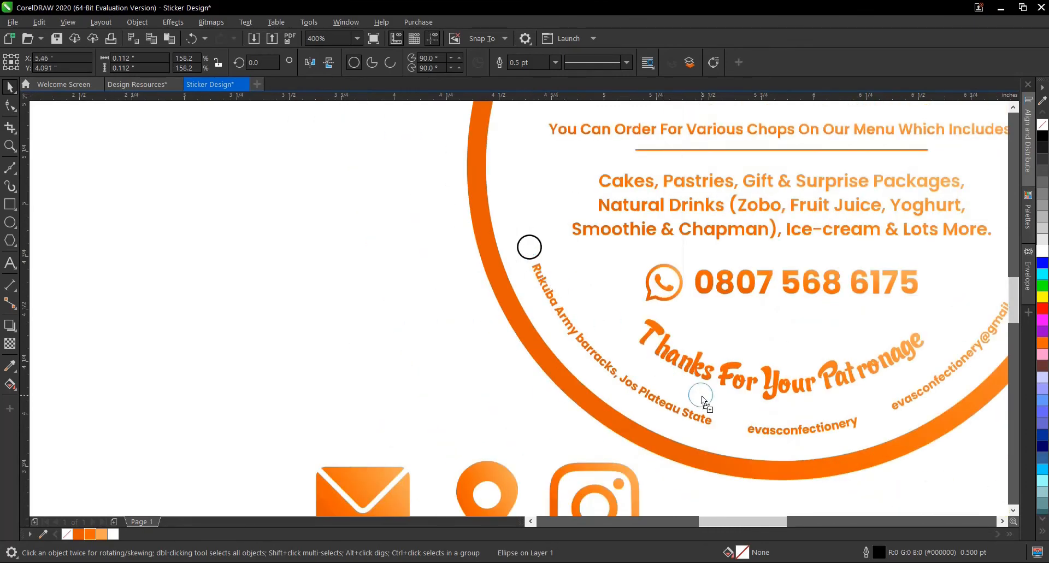
mouse_move(724, 422)
mouse_down()
mouse_move(788, 430)
mouse_move(875, 424)
mouse_move(874, 415)
mouse_up()
key(space)
right_click(874, 415)
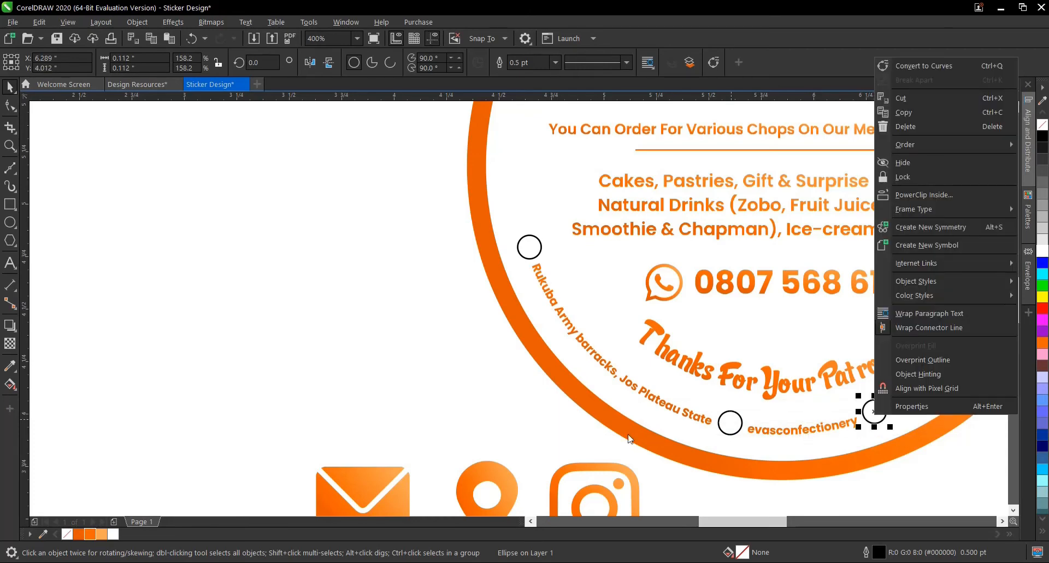
scroll(628, 437, down, 2)
key(Escape)
scroll(743, 445, up, 2)
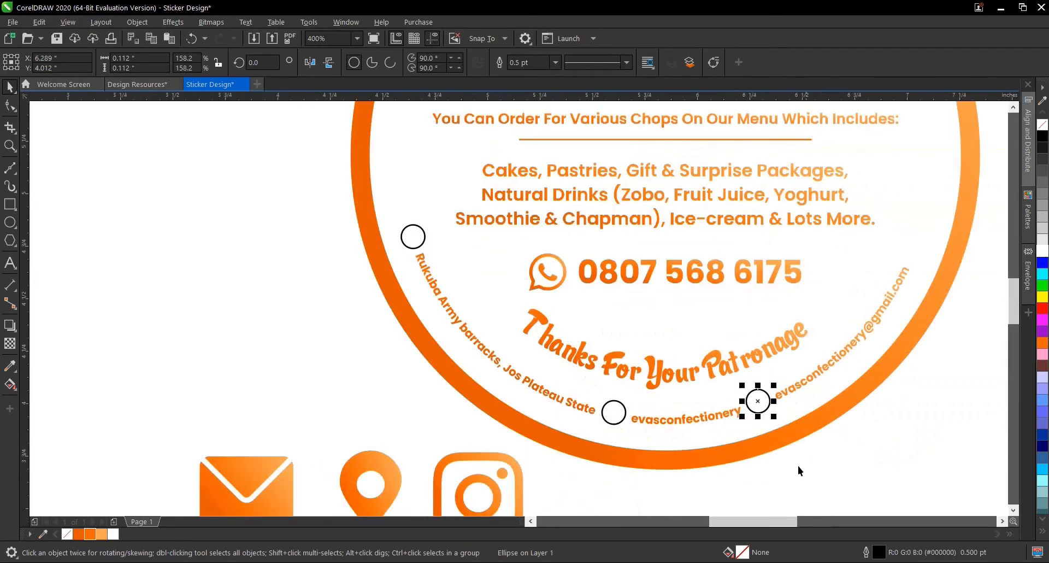
- Apply the Instagram icon's orange fountain fill to the three small circles beside the curved email, Instagram handle and address texts
click(492, 460)
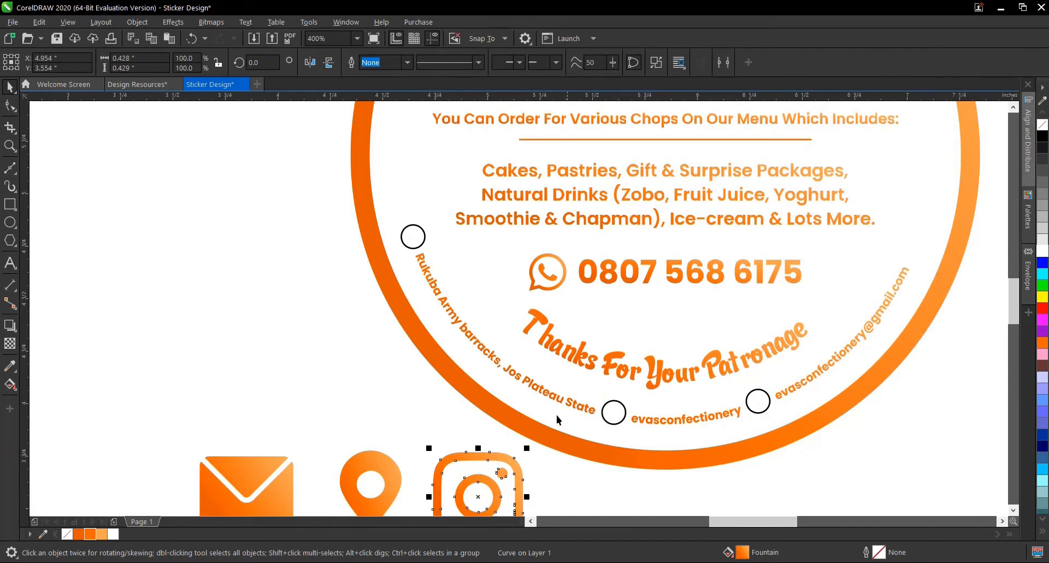
drag(746, 555, 760, 406)
click(614, 416)
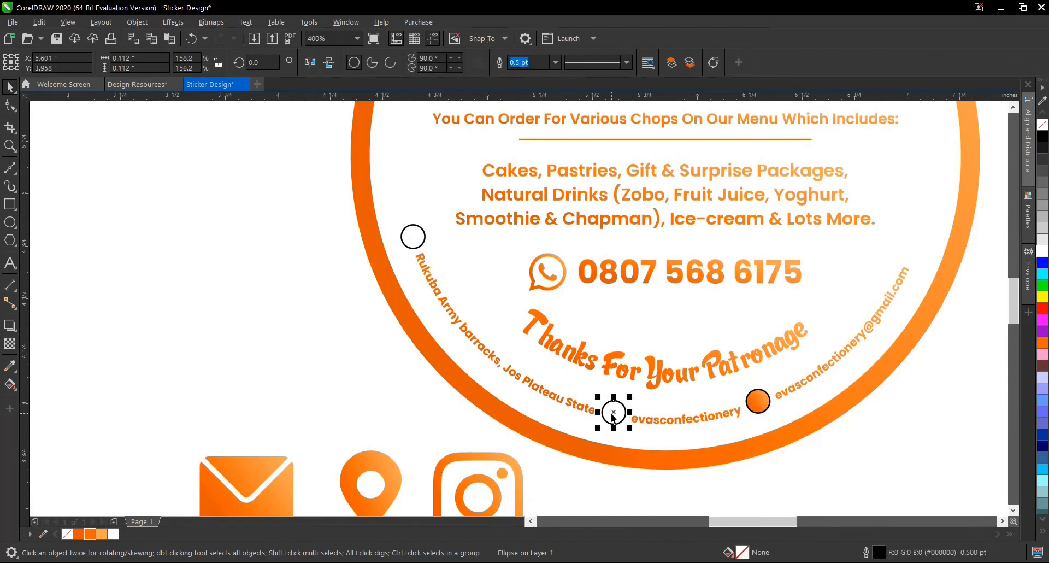
key(ctrl+r)
click(413, 241)
key(ctrl+r)
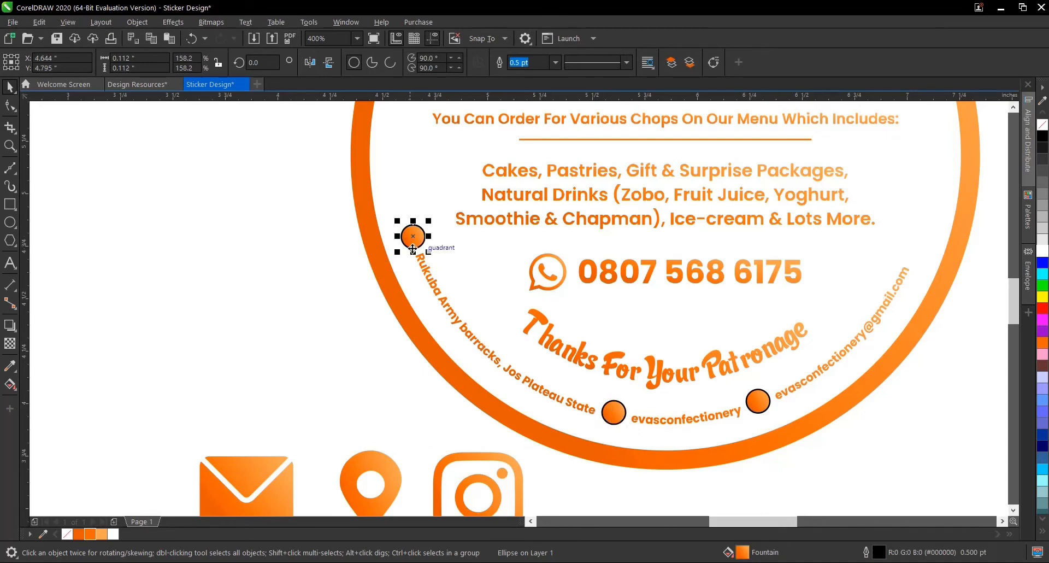
- Remove the black outlines from the three small orange circles along the curved contact details
right_click(71, 532)
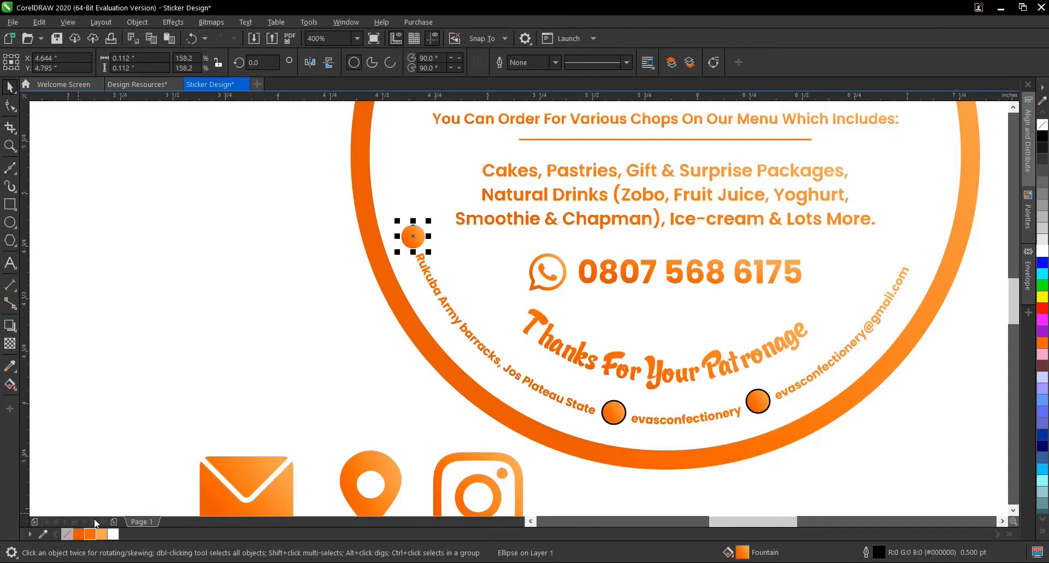
click(613, 414)
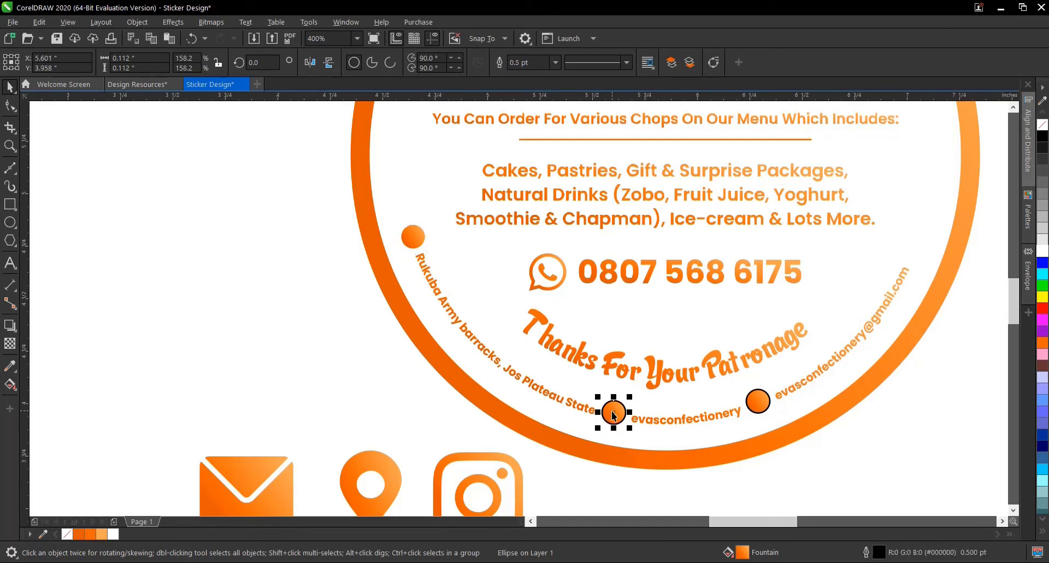
shift+click(760, 402)
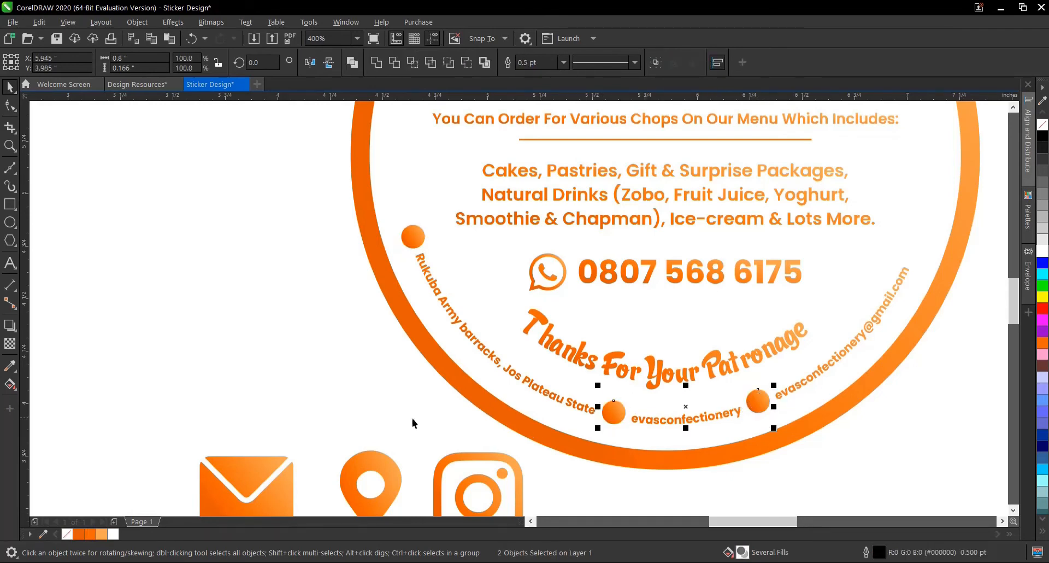
click(392, 397)
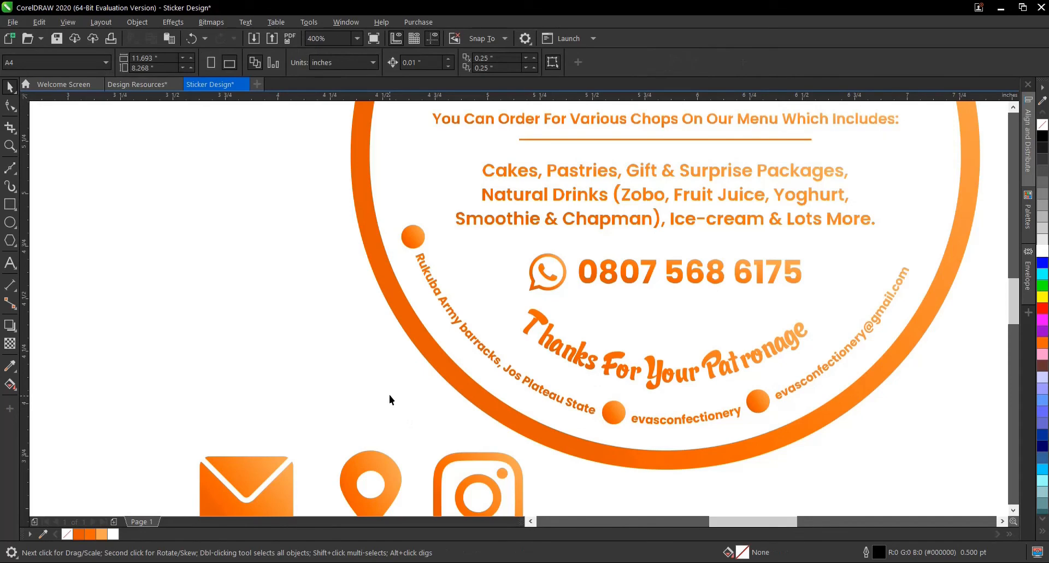
click(261, 464)
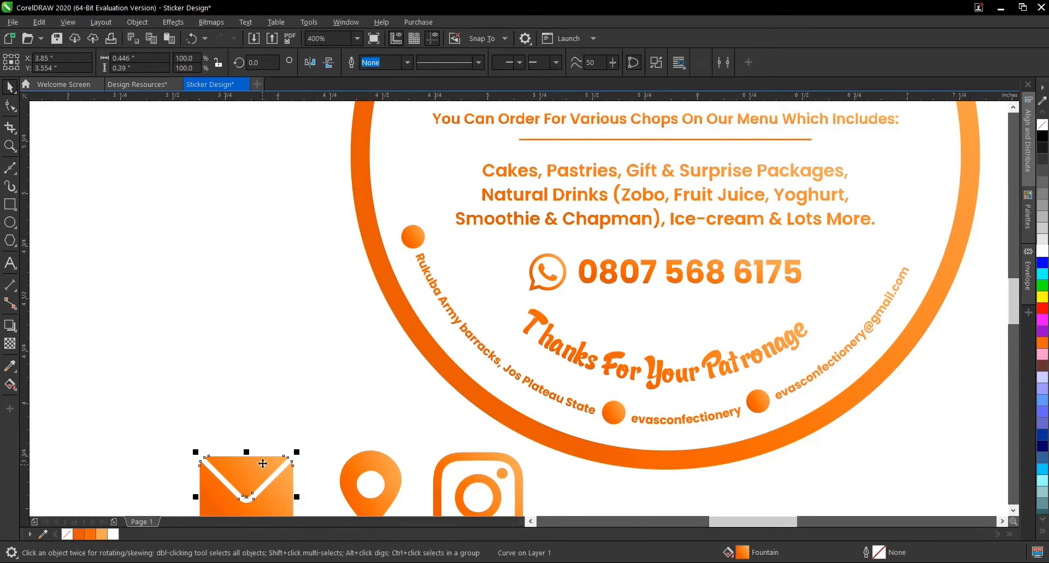
scroll(393, 359, down, 3)
scroll(365, 390, up, 3)
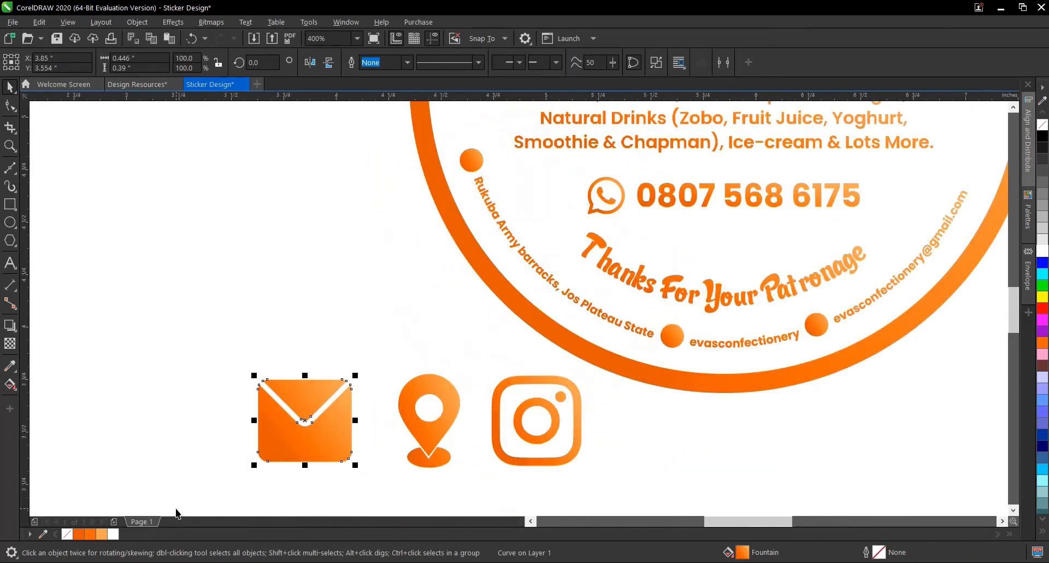
click(116, 536)
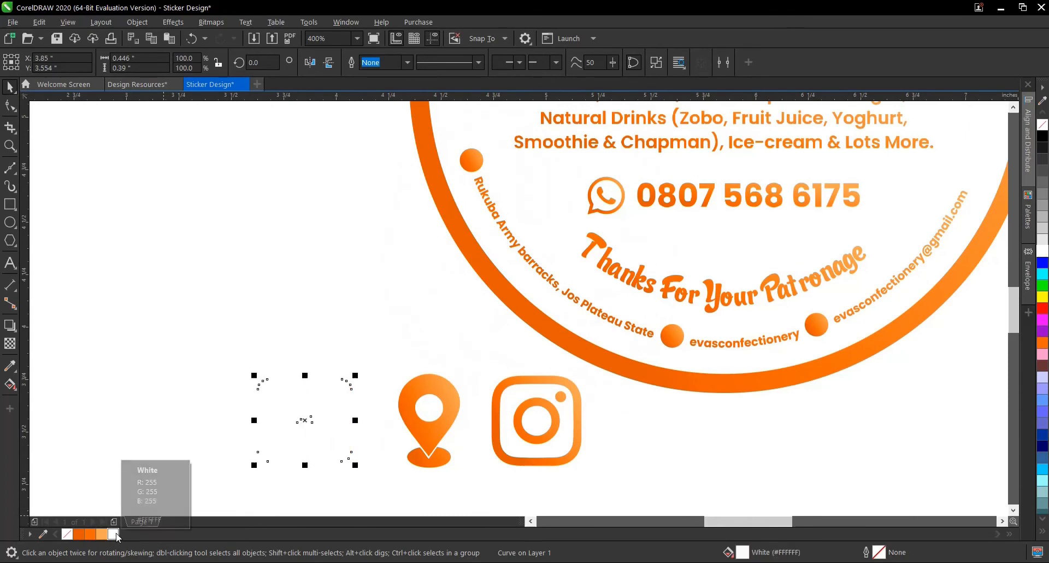
key(ctrl+z)
- Scale the location pin, Instagram and envelope icons down proportionally to 25.2% about their centres
click(431, 437)
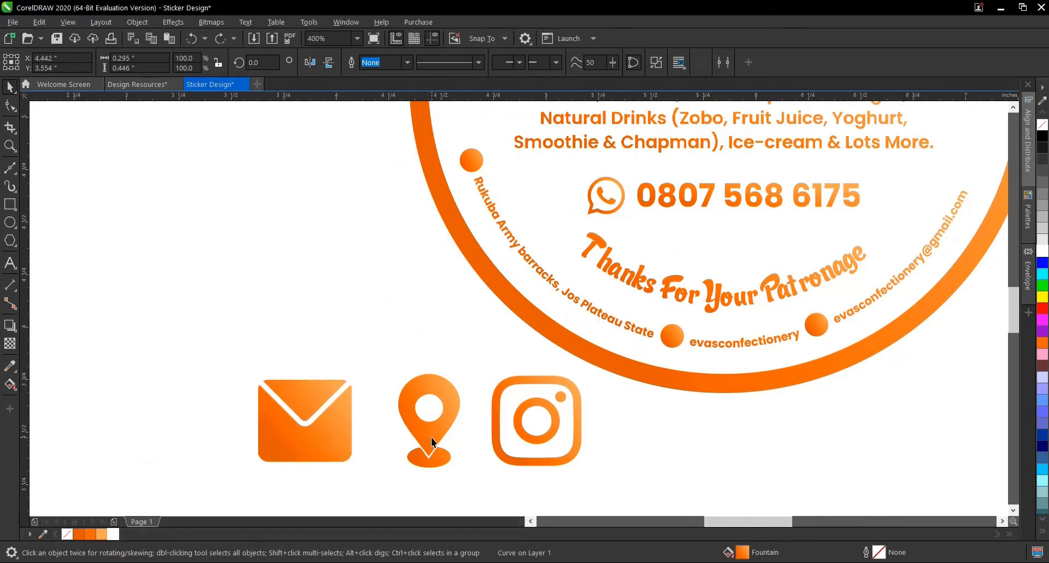
drag(466, 367, 461, 397)
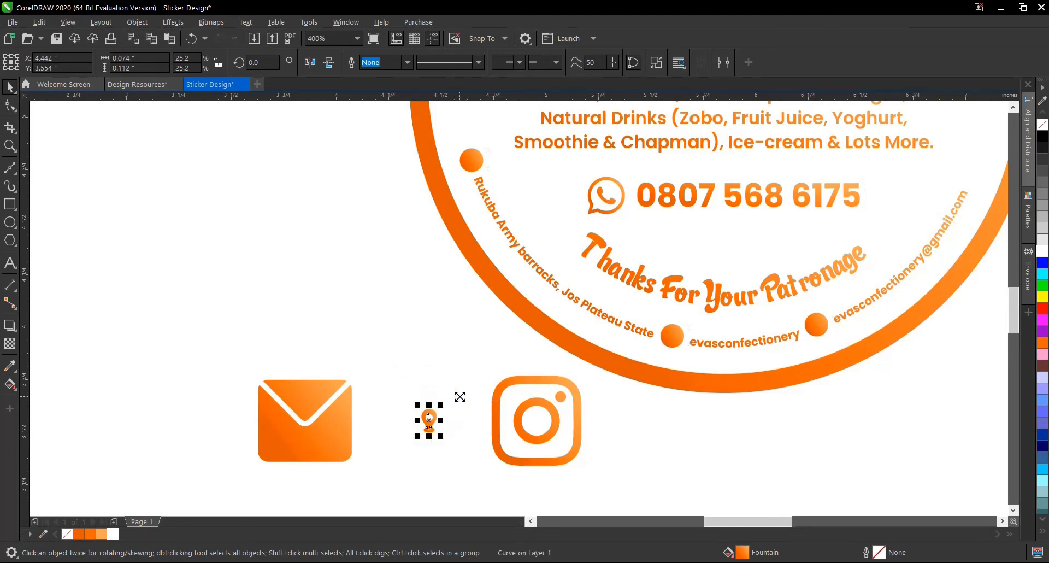
click(526, 383)
key(ctrl+r)
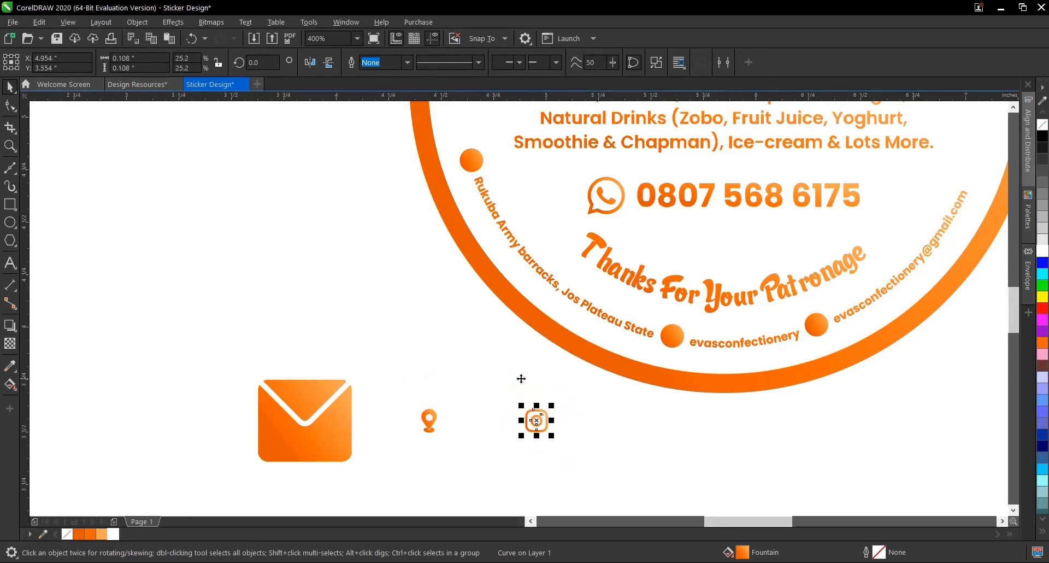
click(320, 404)
key(ctrl+r)
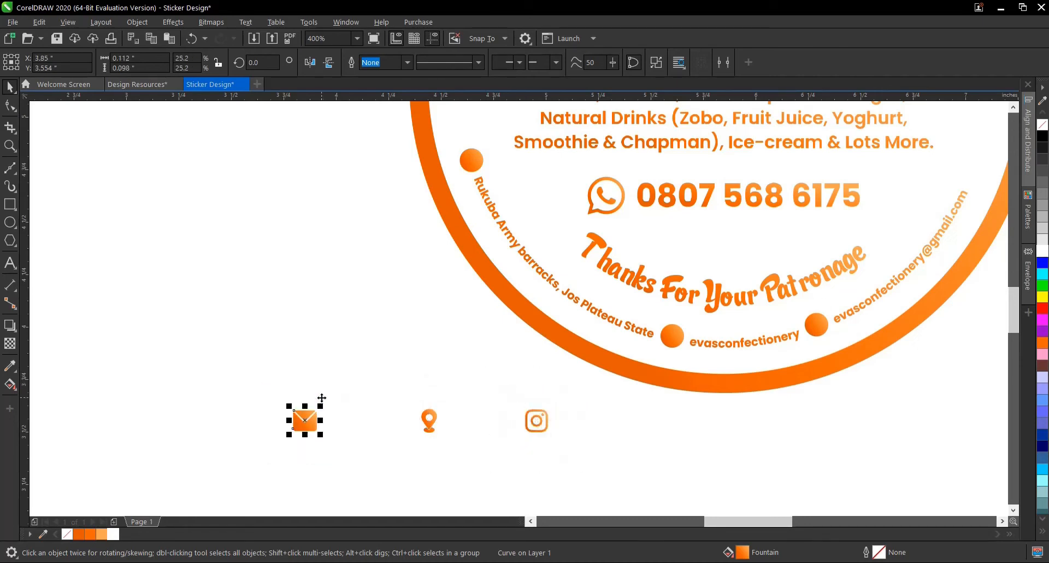
- Move the three small icons closer to the ring's lower edge and place the envelope just below the location pin
click(229, 365)
drag(579, 451, 580, 451)
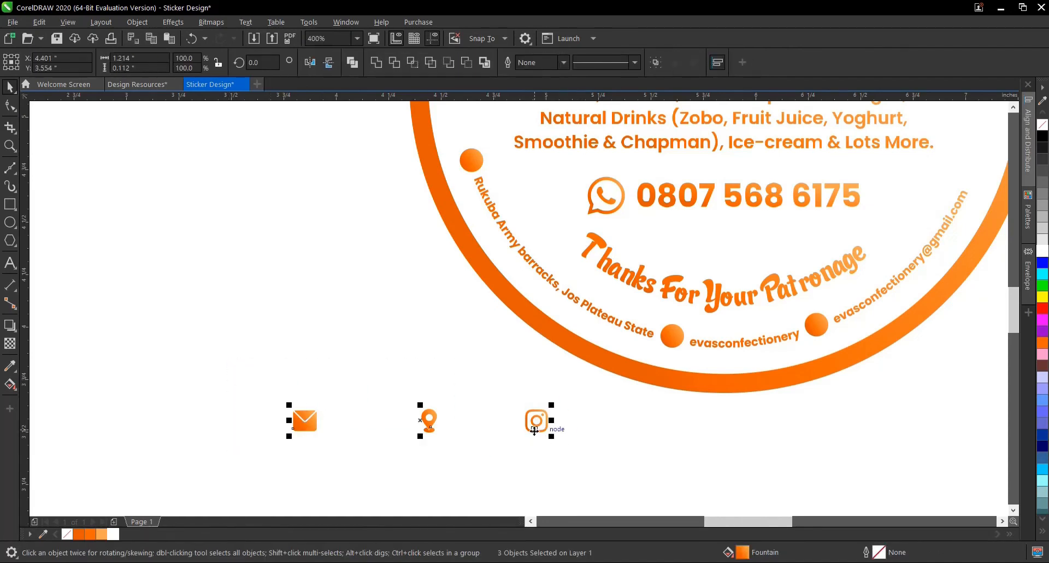
drag(535, 427, 476, 379)
click(518, 381)
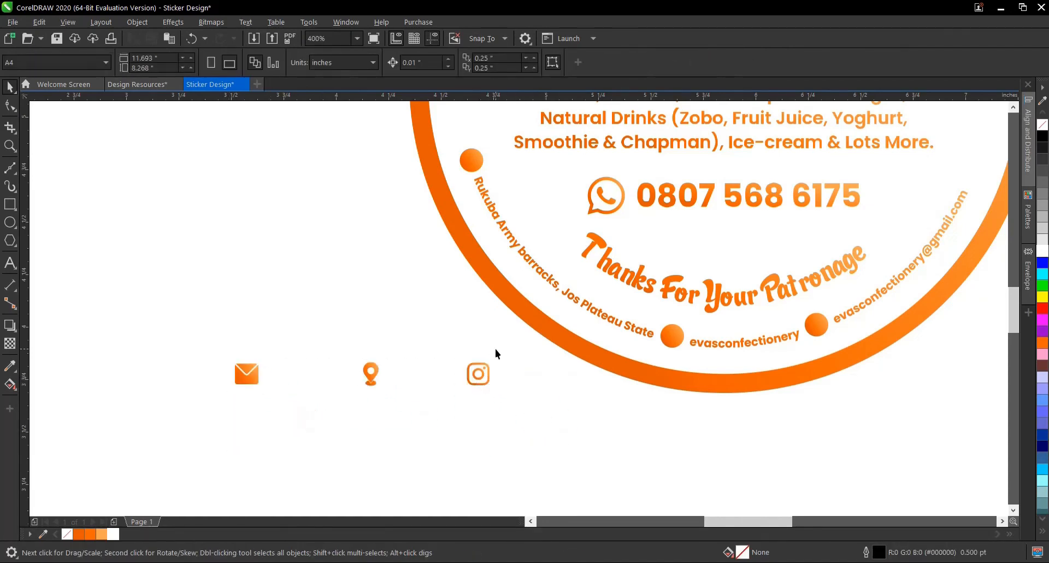
drag(251, 400, 211, 429)
click(370, 430)
click(251, 377)
drag(251, 377, 369, 414)
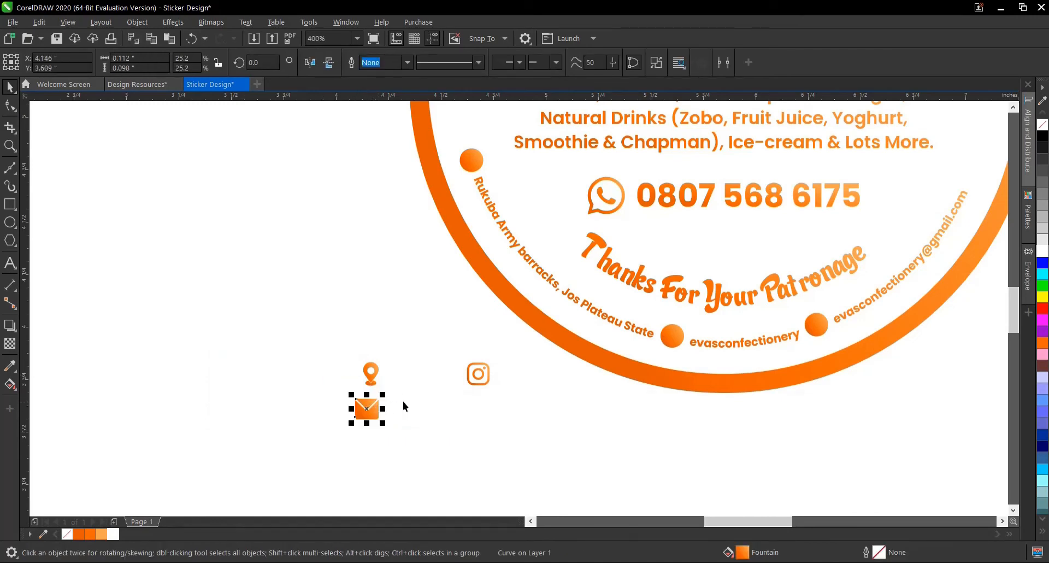
click(373, 376)
drag(373, 376, 416, 264)
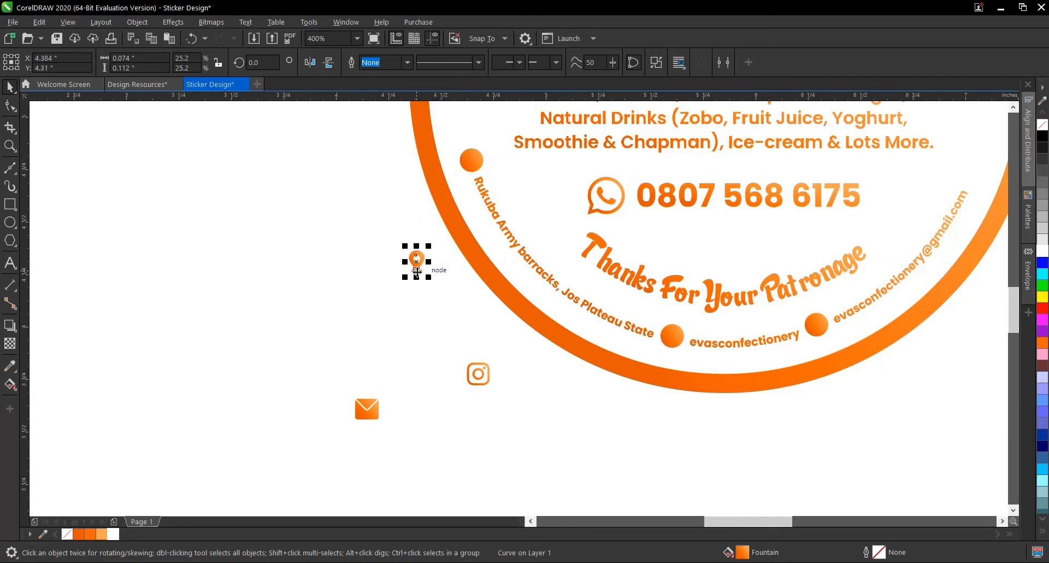
key(ctrl+z)
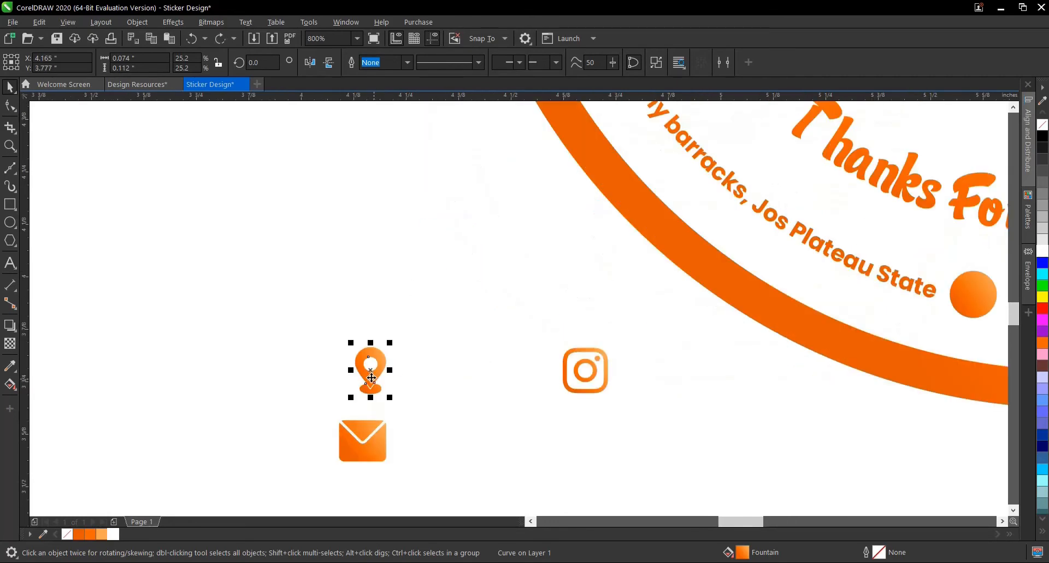
- Shrink the location pin, envelope and Instagram icons further to a scale of 16.9%
scroll(371, 377, up, 2)
drag(392, 399, 386, 392)
click(378, 438)
key(ctrl+r)
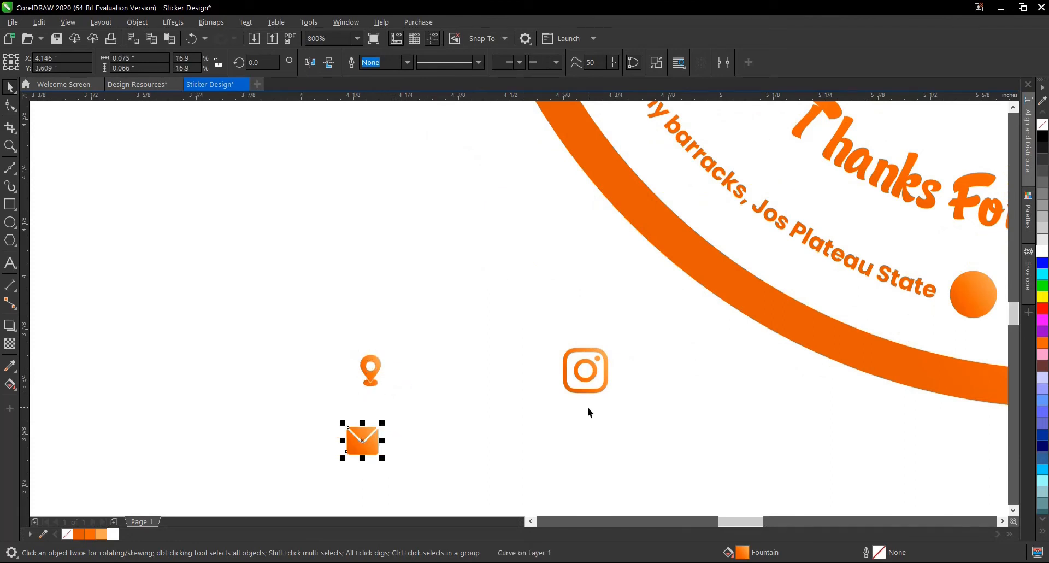
click(588, 392)
scroll(399, 386, down, 1)
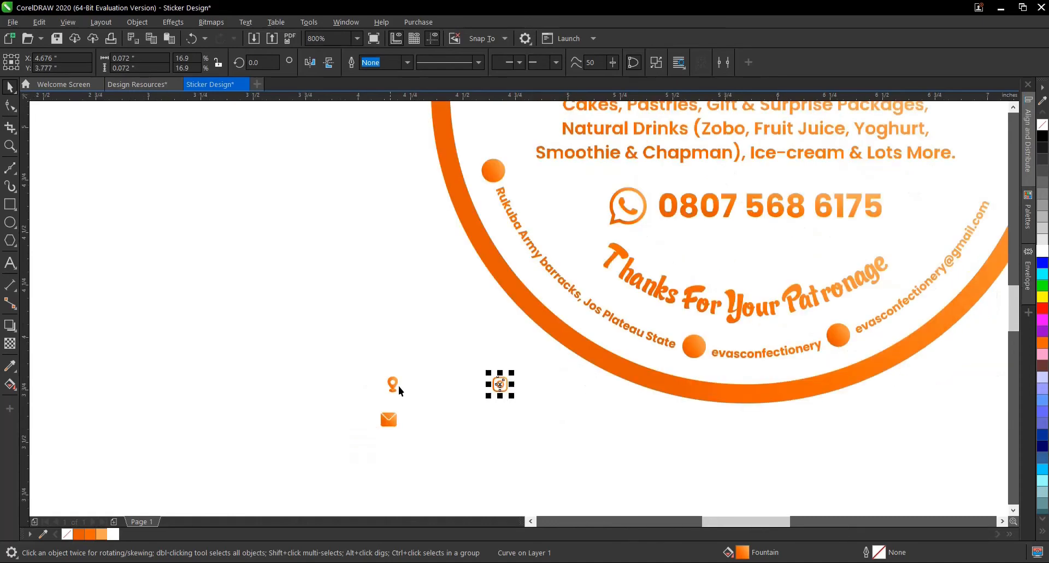
- Move the location pin onto the circle at the start of the address and fill it white
click(393, 383)
drag(394, 383, 496, 173)
scroll(496, 172, up, 3)
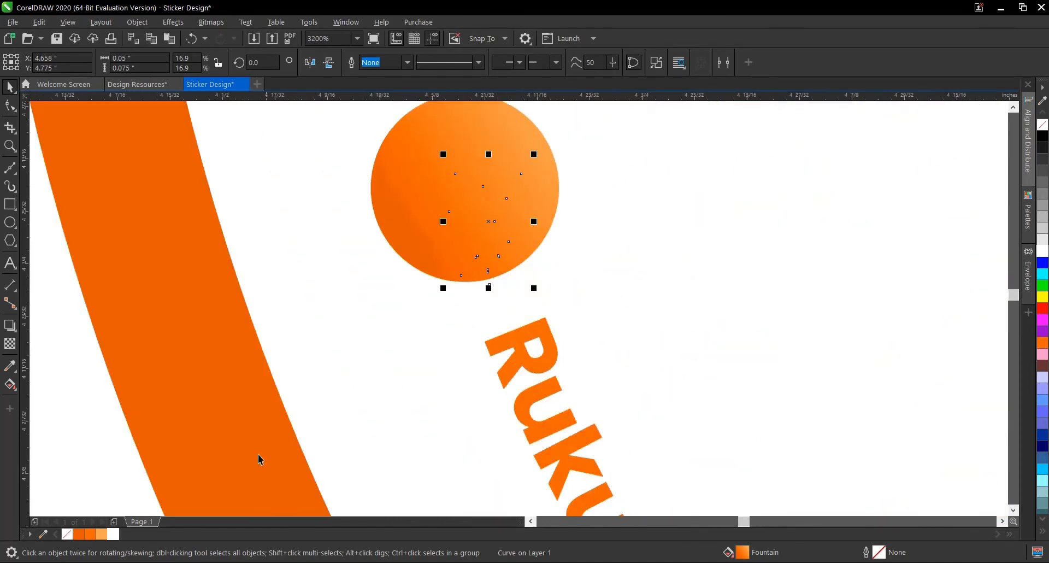
click(117, 534)
drag(490, 216, 459, 179)
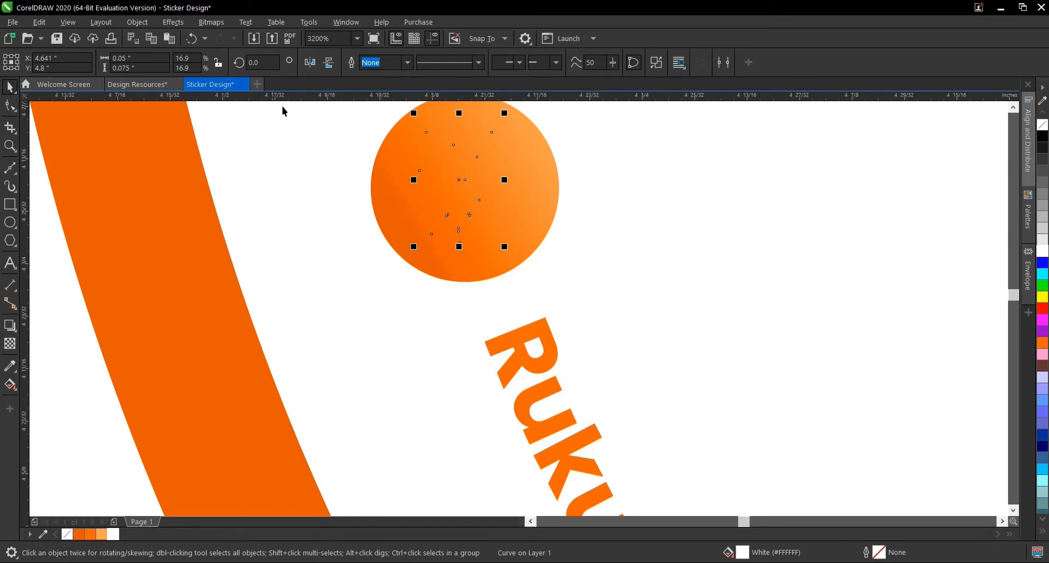
- Bring the white location pin to the front and centre it horizontally and vertically on its orange circle
click(137, 22)
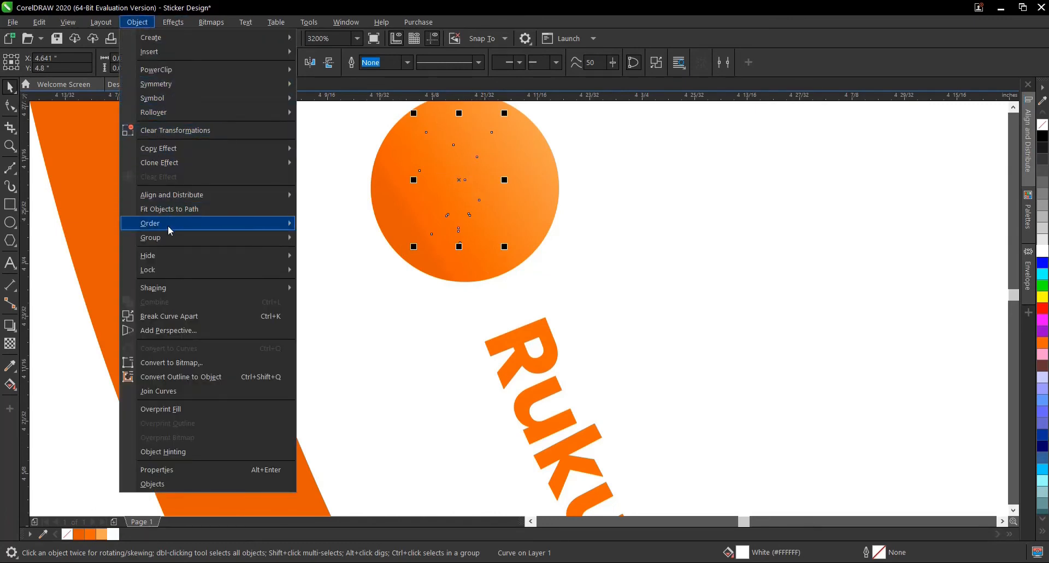
mouse_move(167, 225)
click(340, 226)
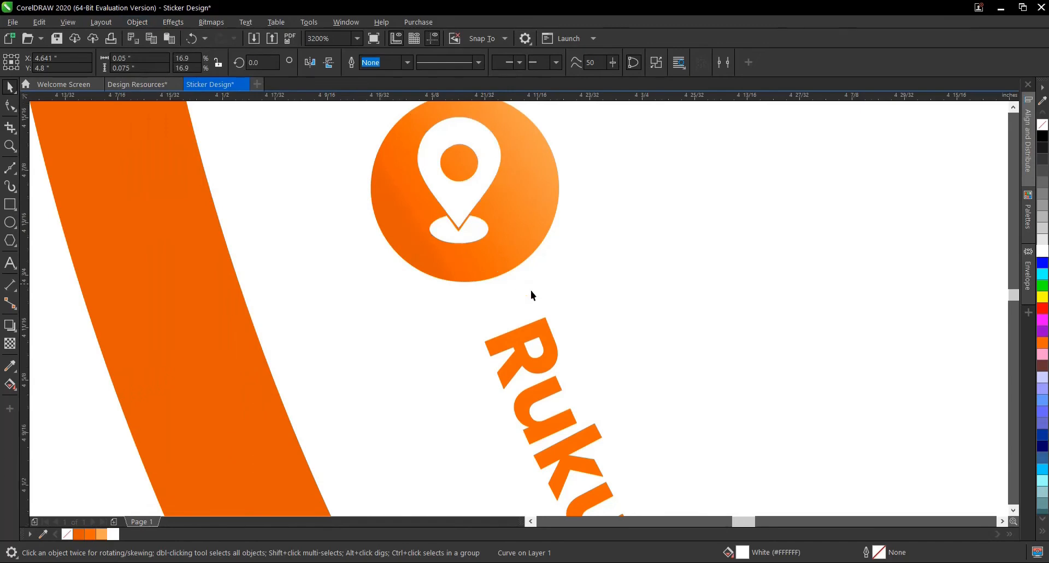
scroll(530, 290, down, 1)
scroll(511, 235, up, 1)
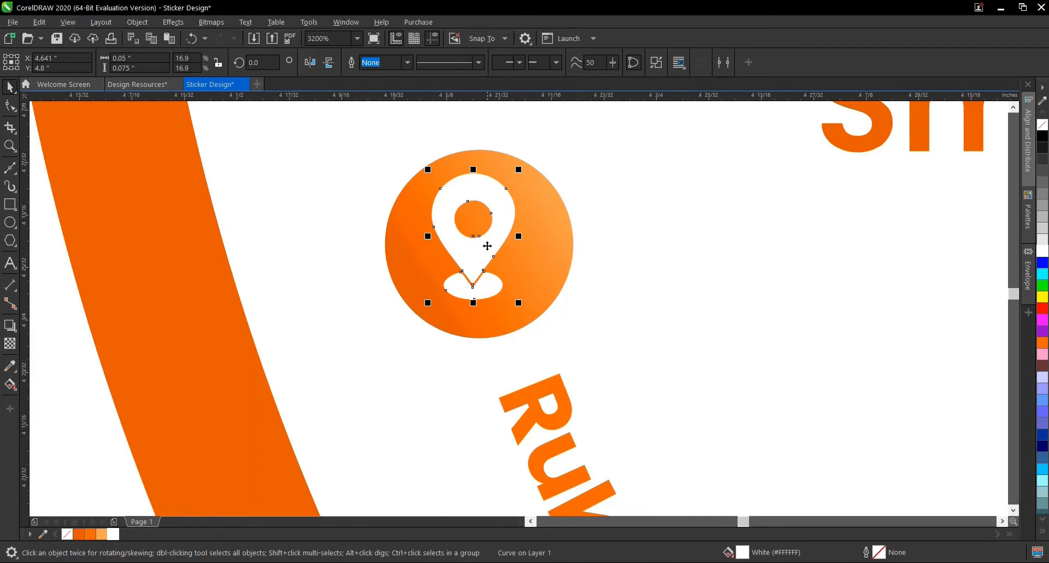
shift+click(548, 263)
key(c)
key(e)
scroll(549, 268, down, 3)
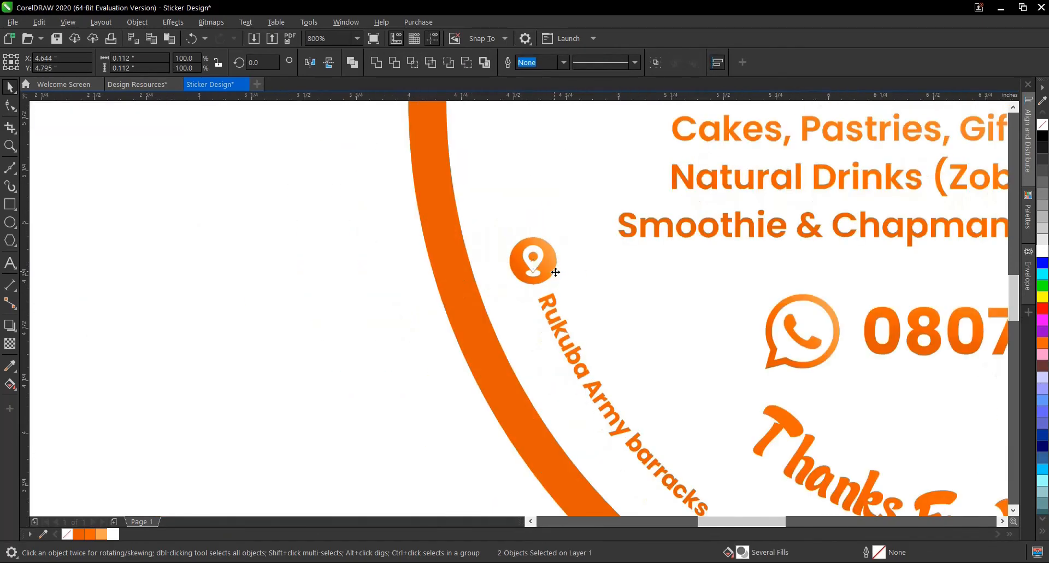
scroll(412, 296, down, 1)
click(413, 296)
- Move the Instagram icon onto the circle in front of the curved Instagram handle and fill it white
scroll(473, 372, up, 1)
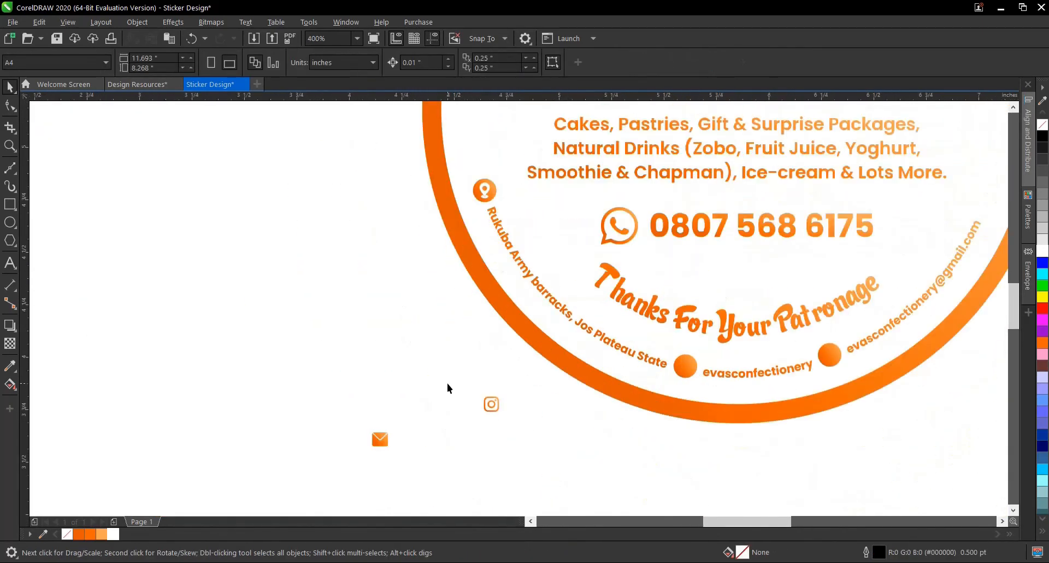
drag(447, 382, 688, 369)
scroll(686, 365, up, 2)
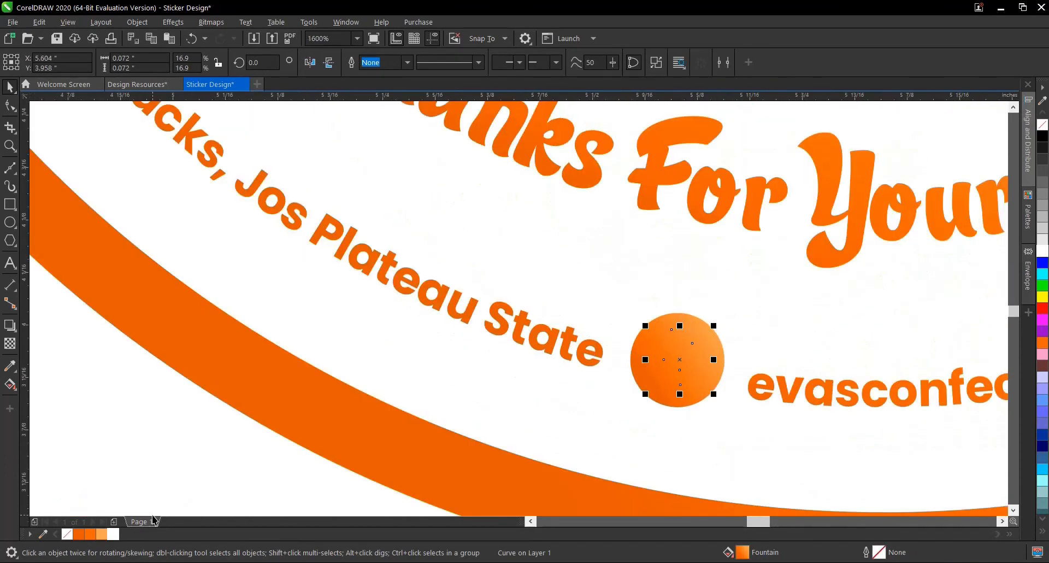
click(114, 534)
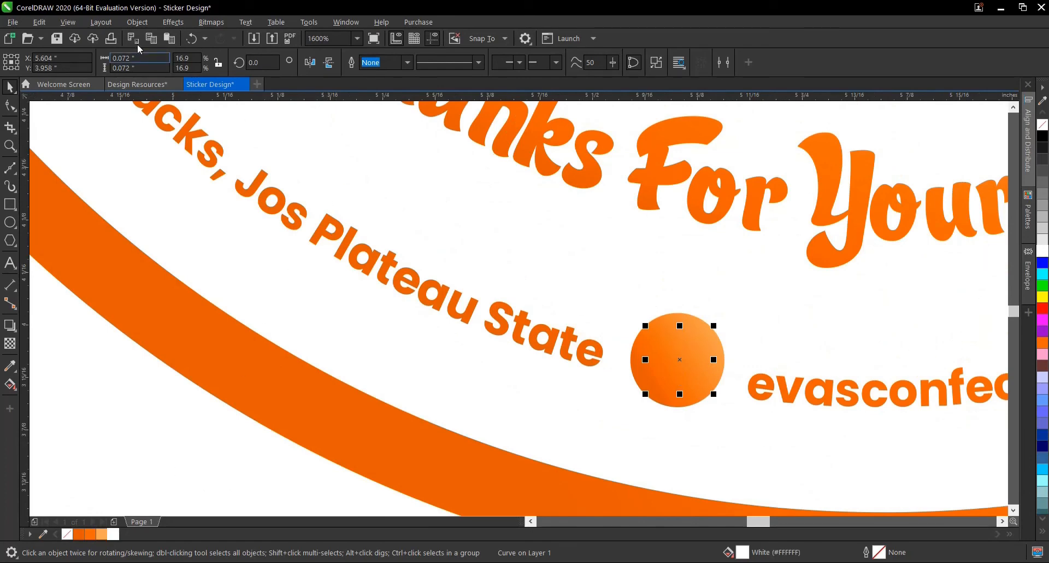
- Bring the white Instagram icon to the front and centre it on its orange circle
click(136, 22)
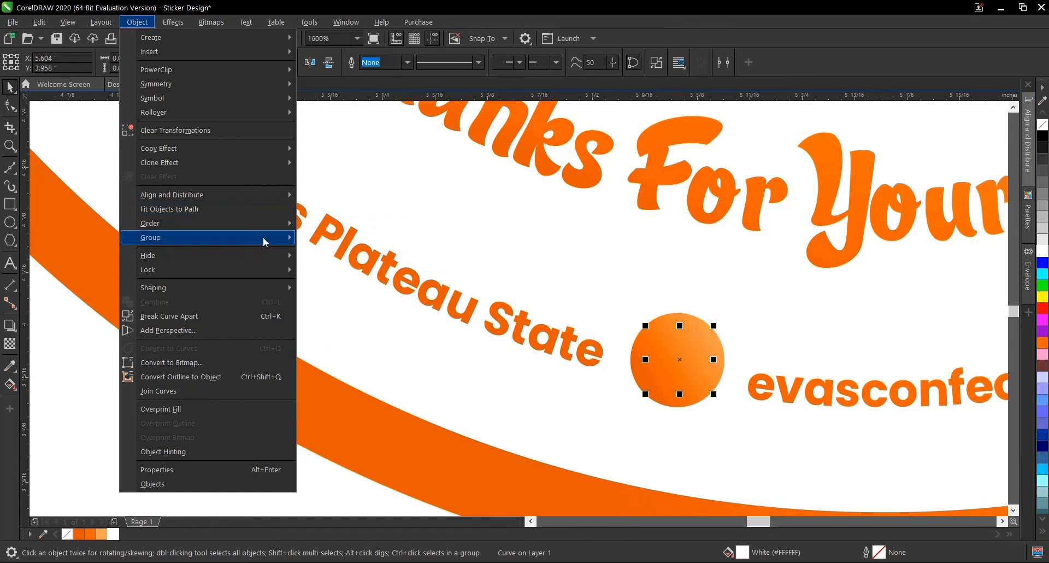
mouse_move(291, 224)
click(345, 225)
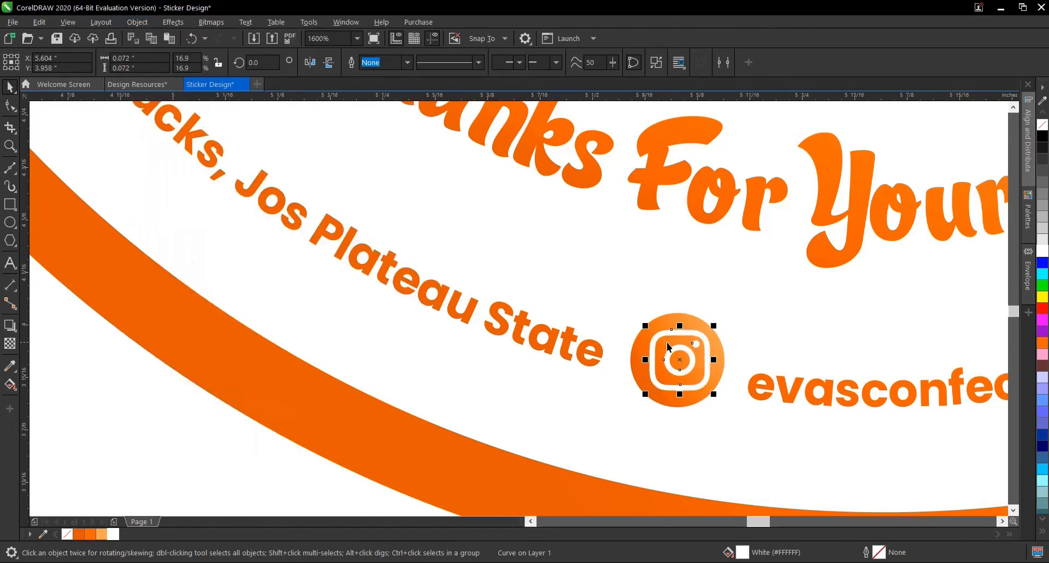
scroll(670, 347, up, 1)
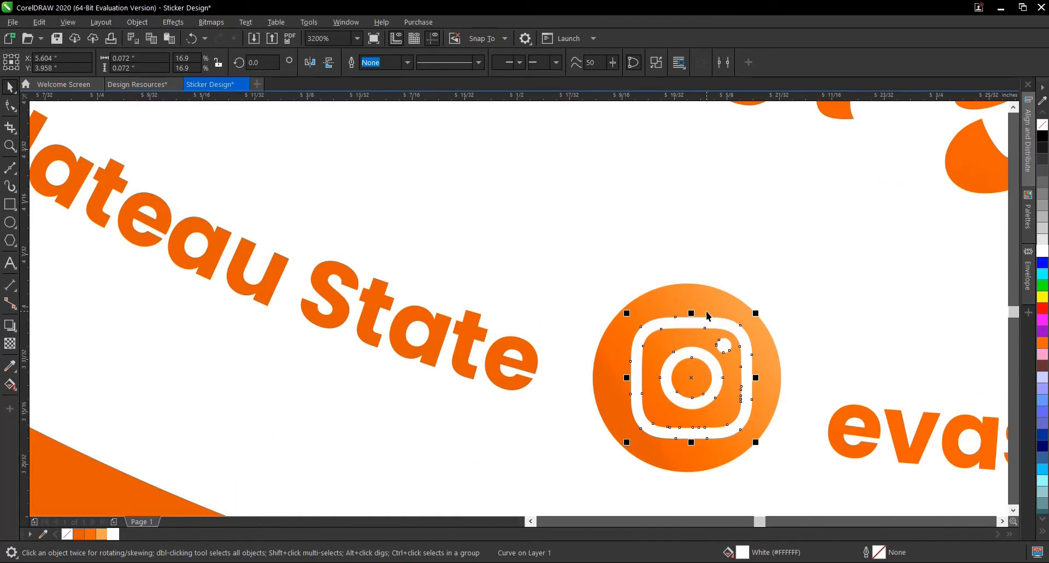
shift+click(703, 300)
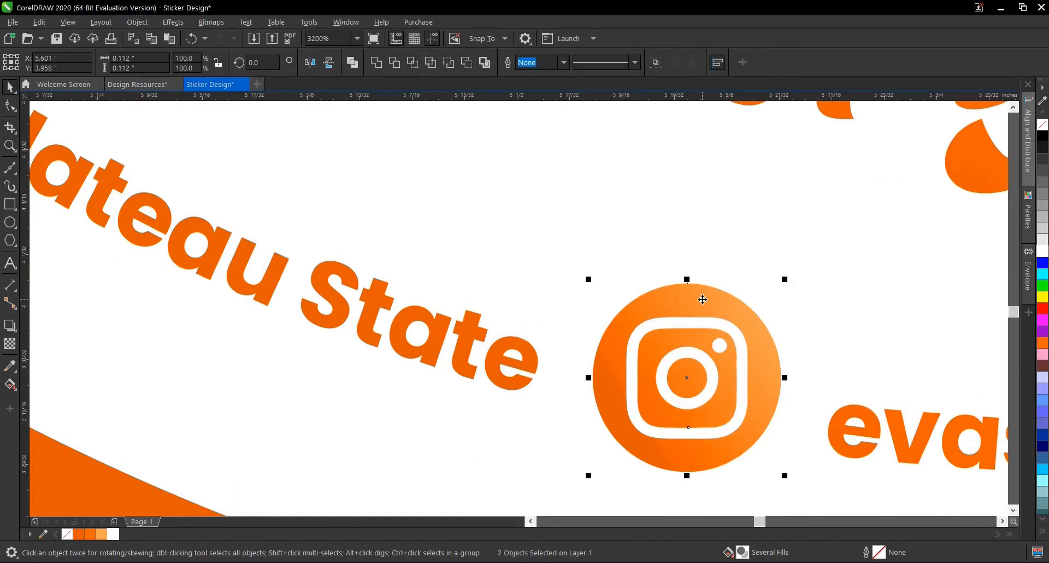
scroll(701, 298, down, 3)
scroll(638, 327, down, 1)
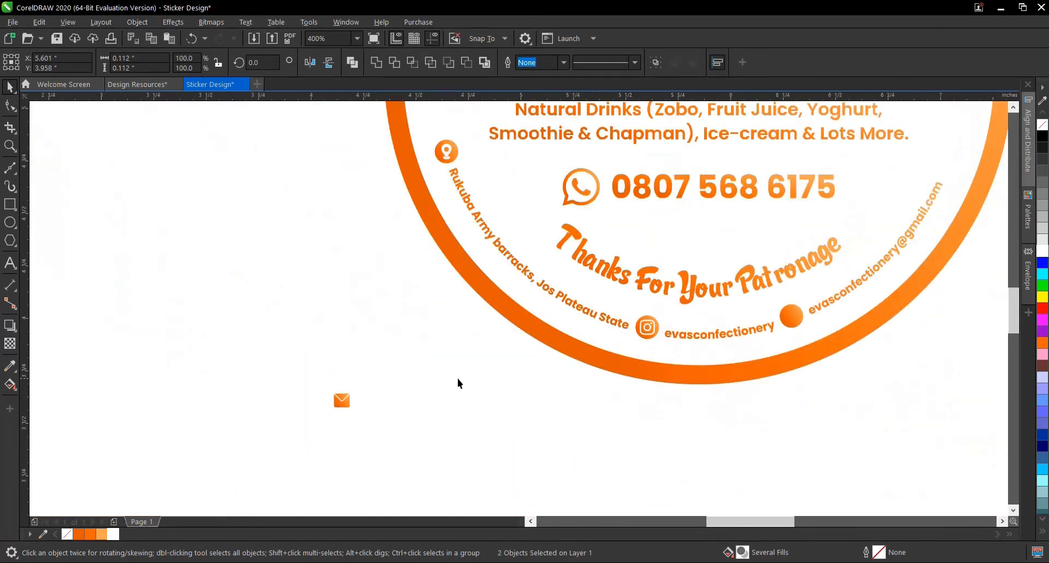
- Move the envelope icon onto the circle in front of the curved email address and fill it white
drag(427, 377, 274, 445)
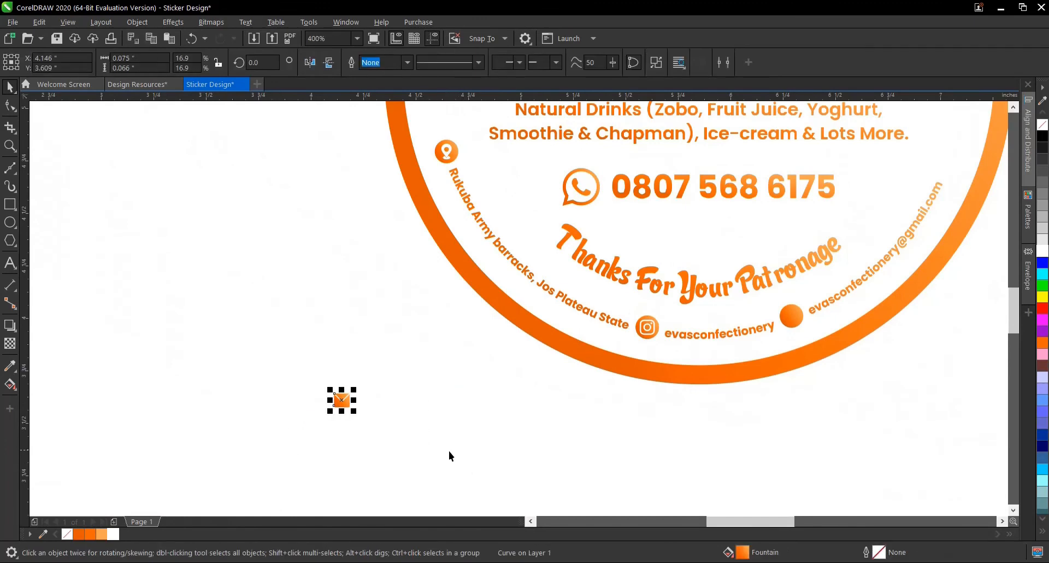
drag(339, 403, 790, 319)
scroll(790, 318, up, 2)
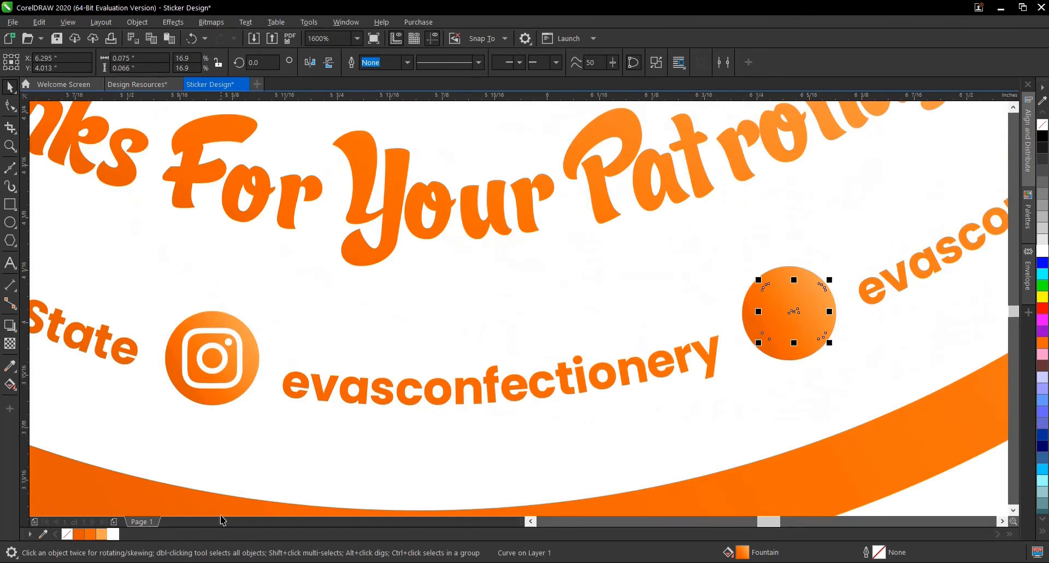
click(113, 534)
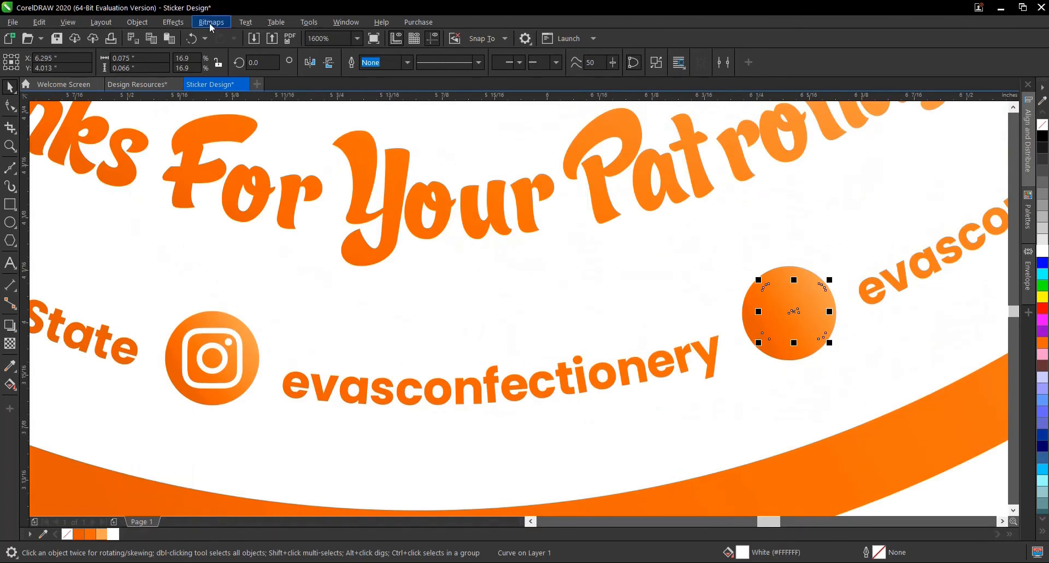
- Bring the white envelope icon to the front of the page and centre it on its orange circle
click(143, 21)
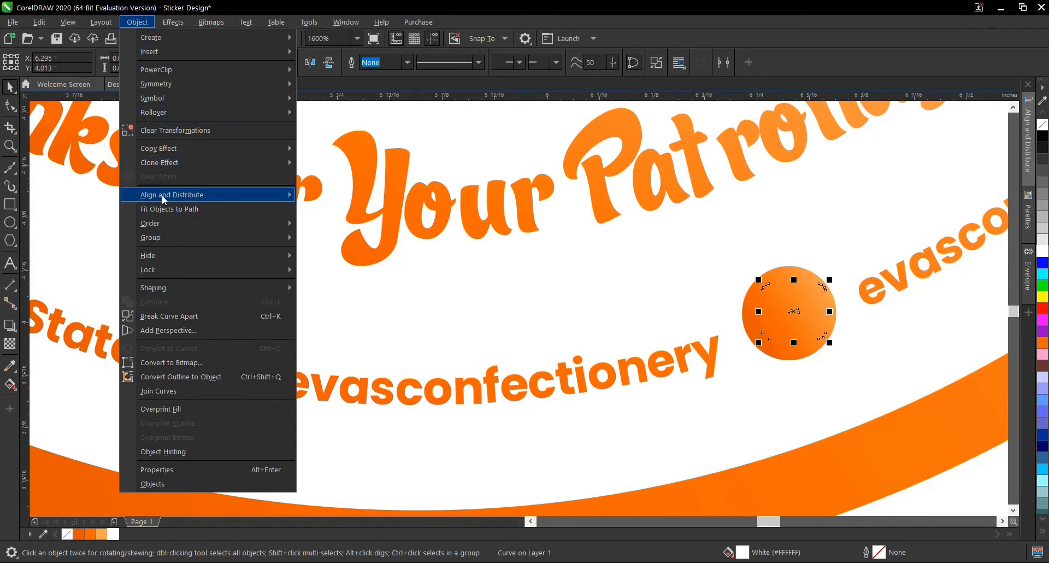
mouse_move(163, 198)
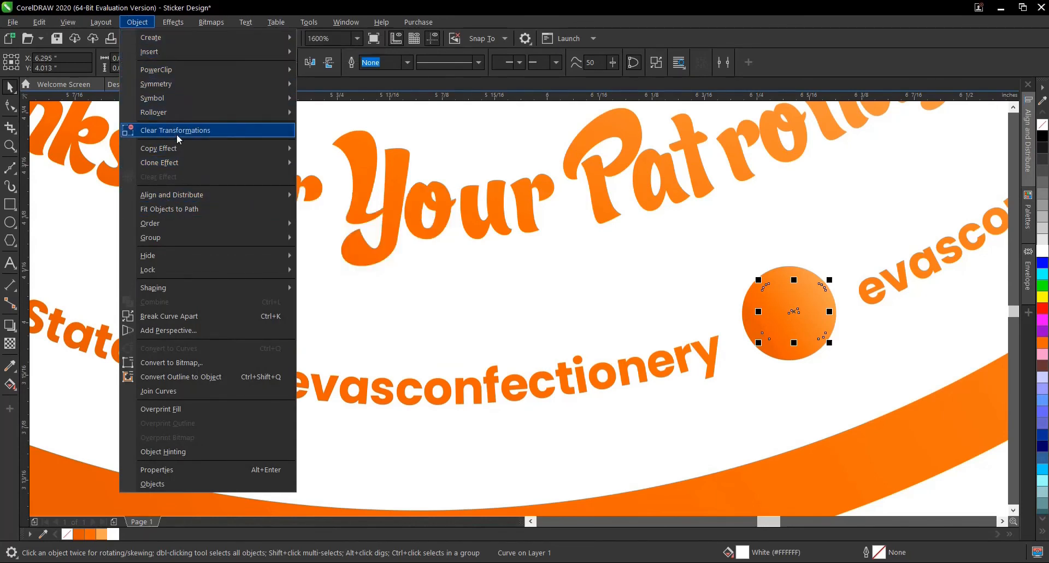
mouse_move(239, 221)
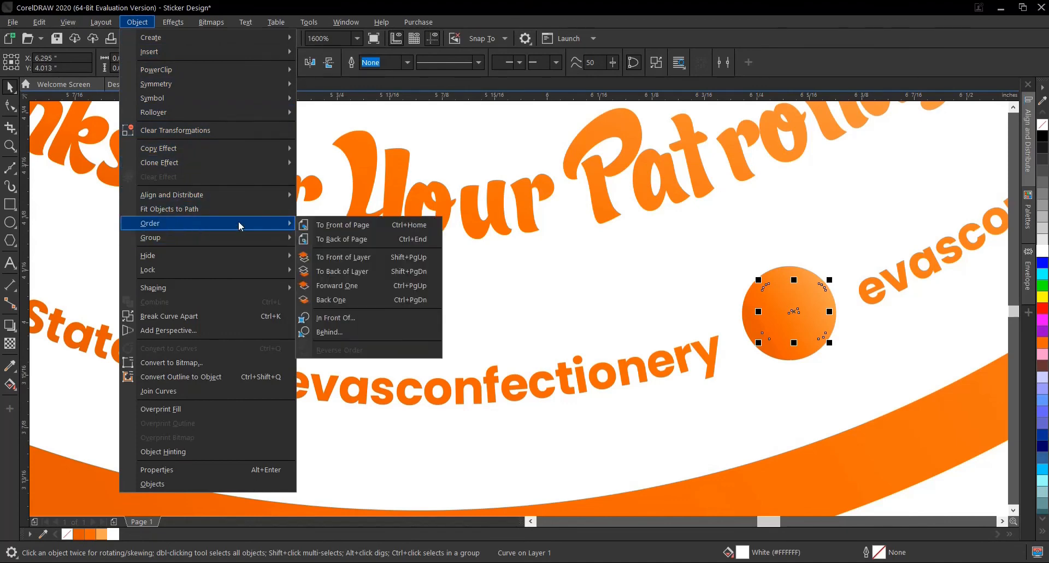
click(343, 225)
scroll(818, 295, up, 1)
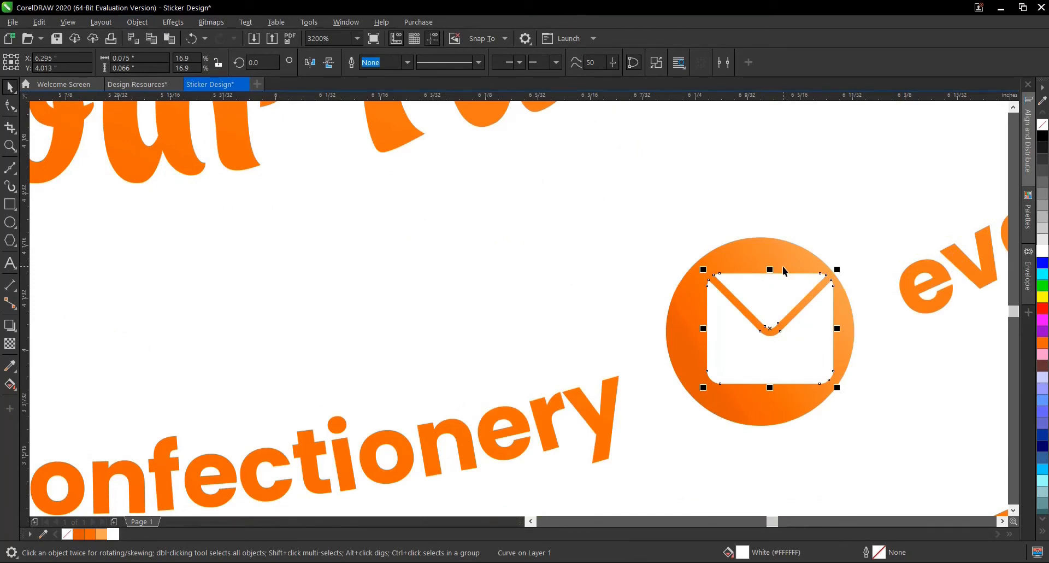
shift+click(783, 267)
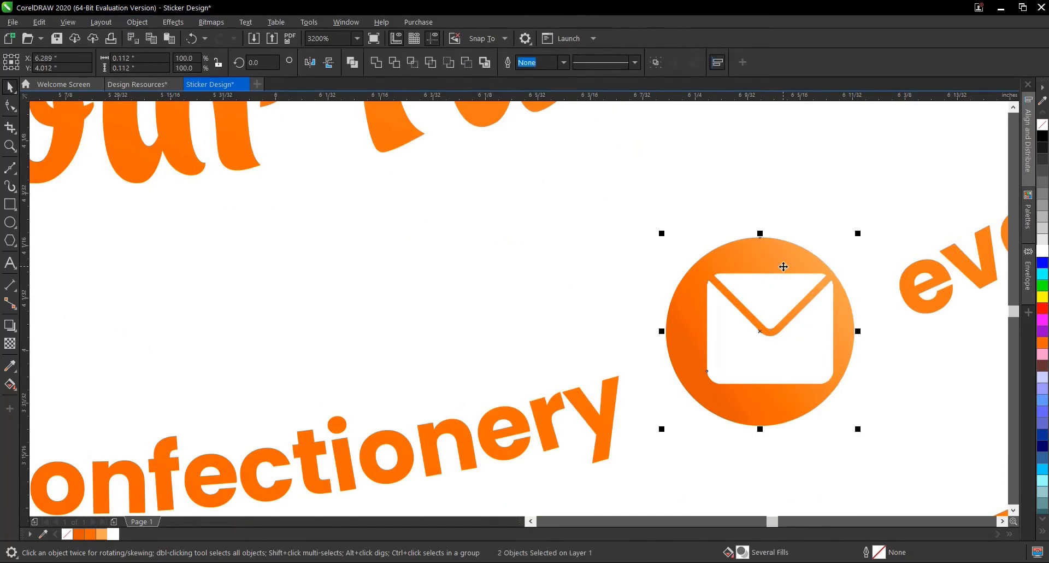
scroll(780, 268, down, 3)
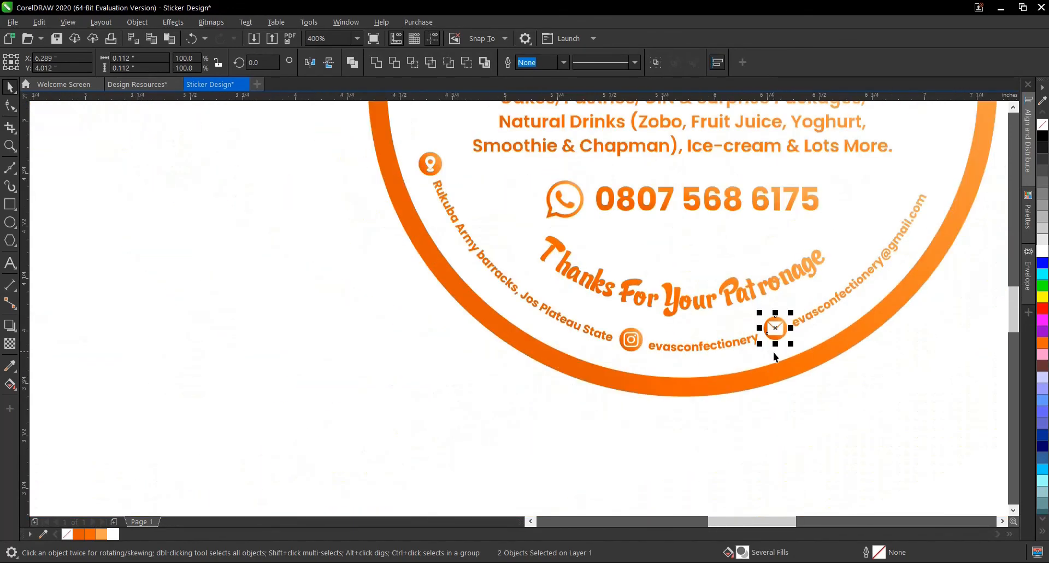
scroll(772, 351, down, 1)
click(851, 344)
- Duplicate the location icon with its circle to the end of the curved email address, and delete the pin from the copy
scroll(891, 274, up, 1)
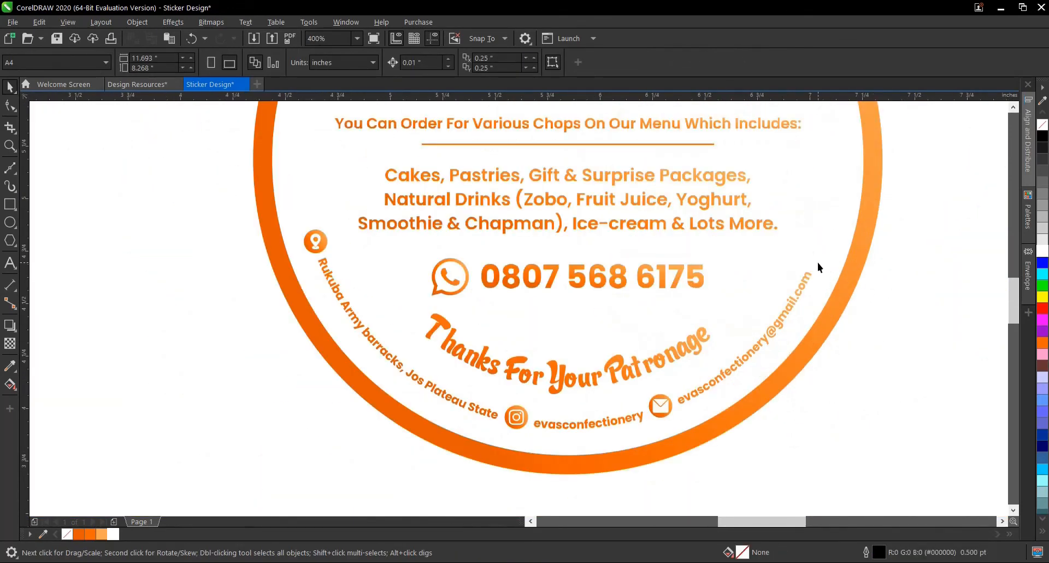
drag(366, 267, 809, 260)
click(904, 261)
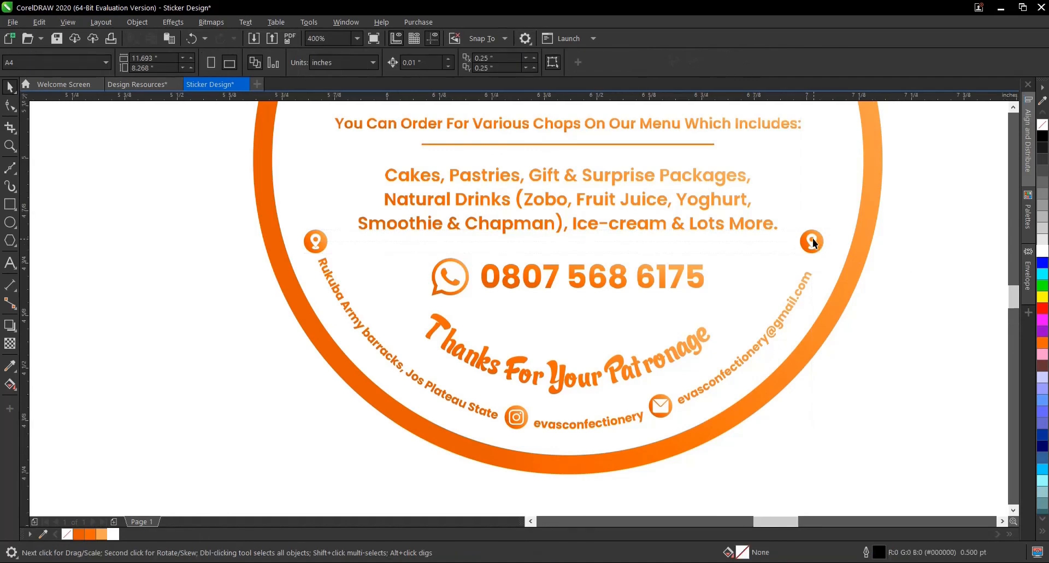
scroll(813, 238, up, 1)
click(812, 238)
key(Delete)
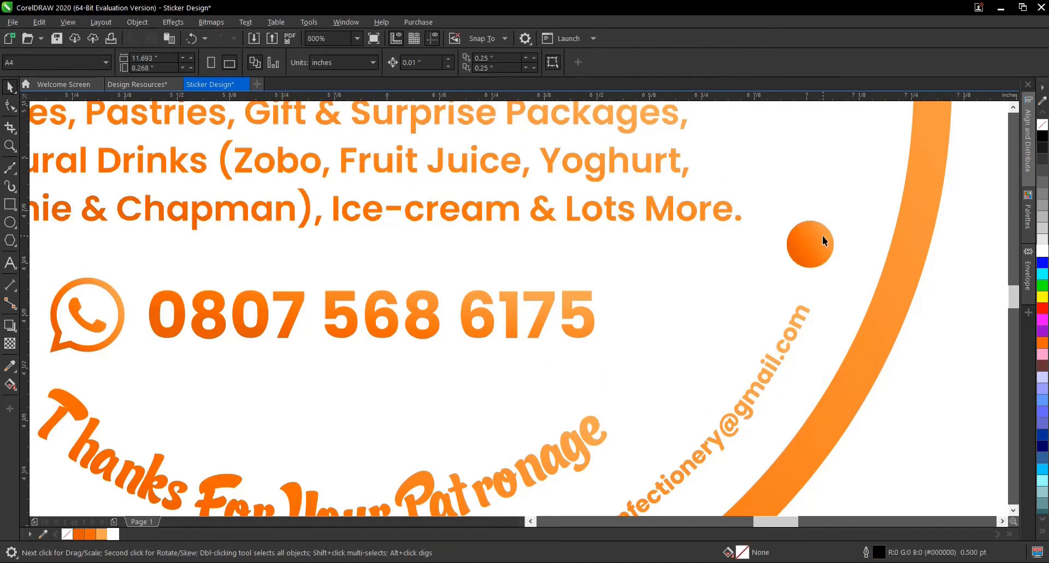
- Add a concentric copy about 0.081 inch wide inside the empty orange circle after the email address, and fill it white
click(825, 235)
scroll(831, 226, up, 1)
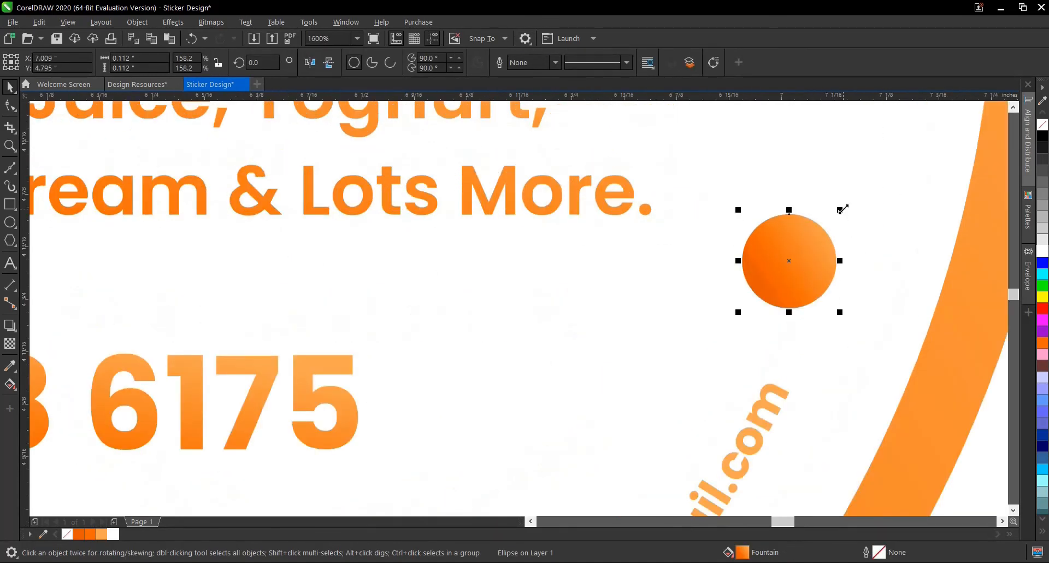
drag(843, 209, 837, 225)
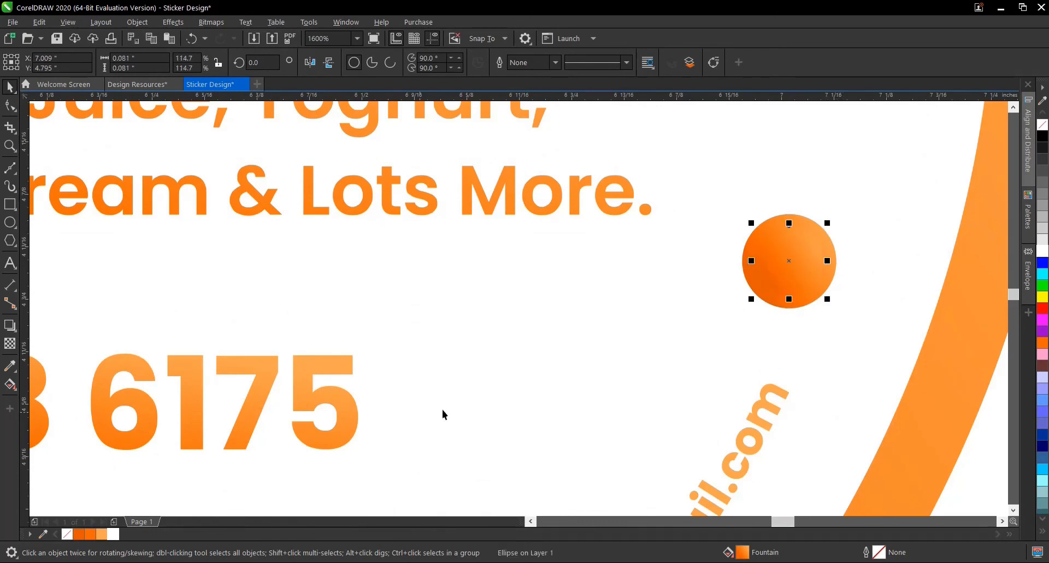
click(113, 534)
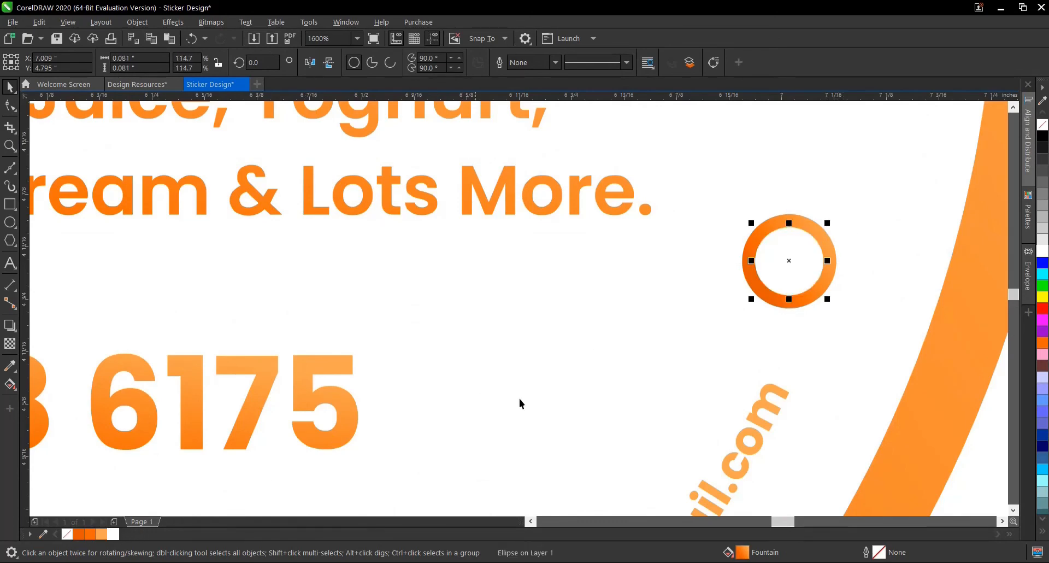
scroll(604, 402, down, 3)
click(733, 374)
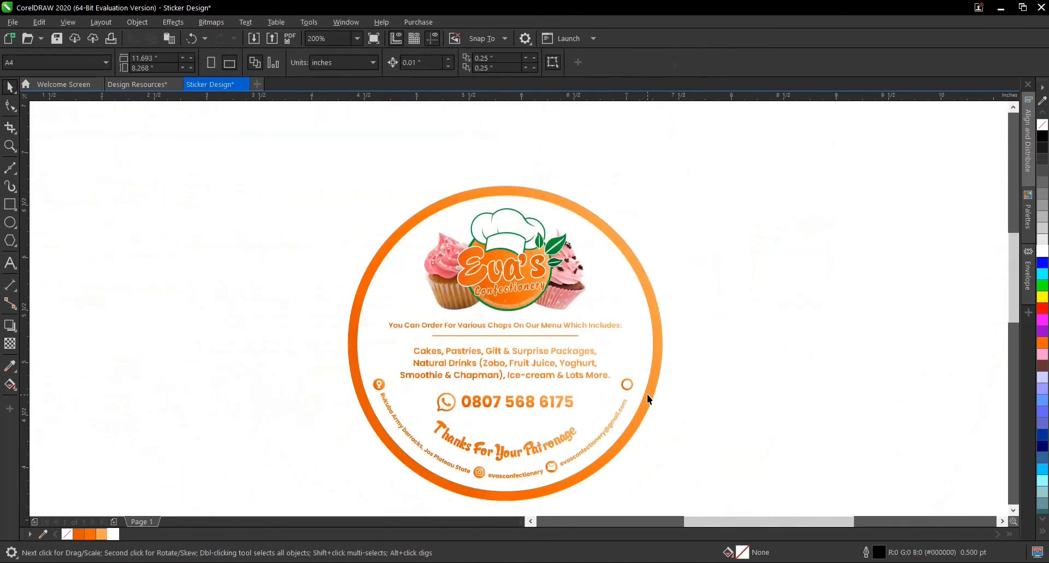
- Group all objects of the finished sticker design
scroll(650, 295, down, 1)
scroll(592, 332, up, 1)
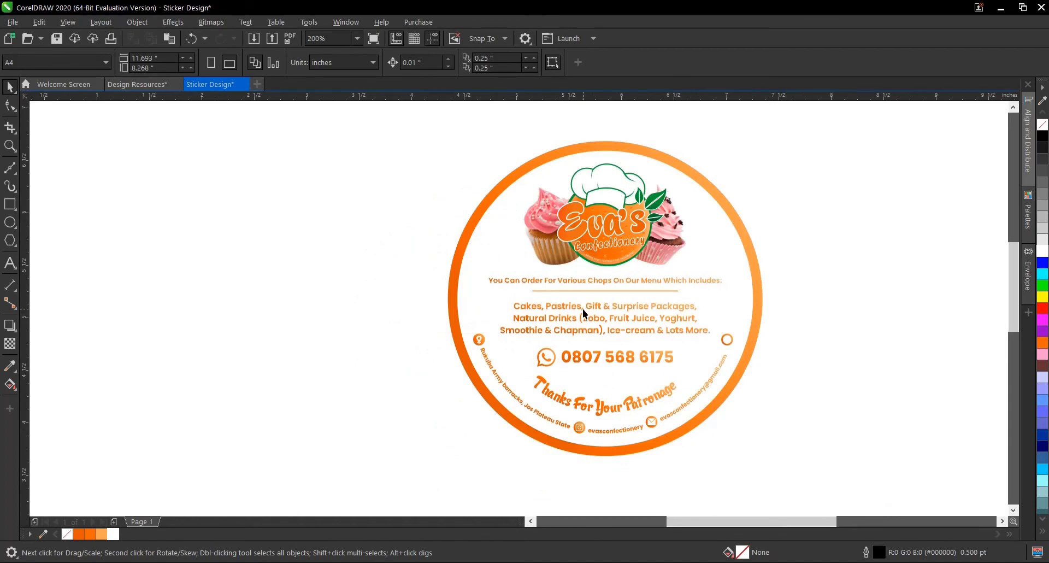
scroll(620, 304, down, 1)
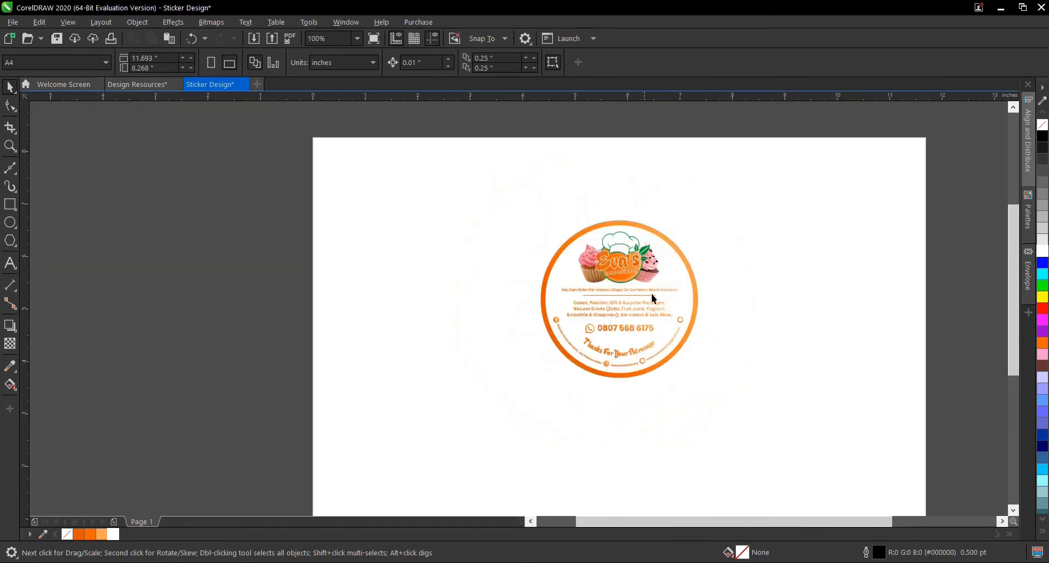
drag(439, 164, 817, 444)
key(ctrl+g)
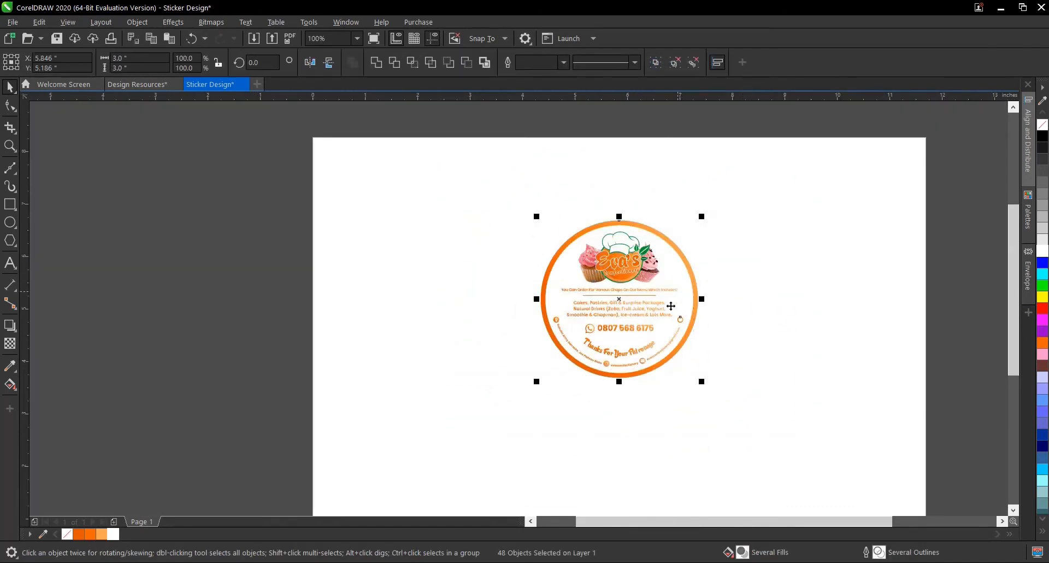
- Examine the grouped sticker as a whole and close up, checking its layout, text and icons
scroll(665, 324, down, 1)
scroll(652, 323, up, 1)
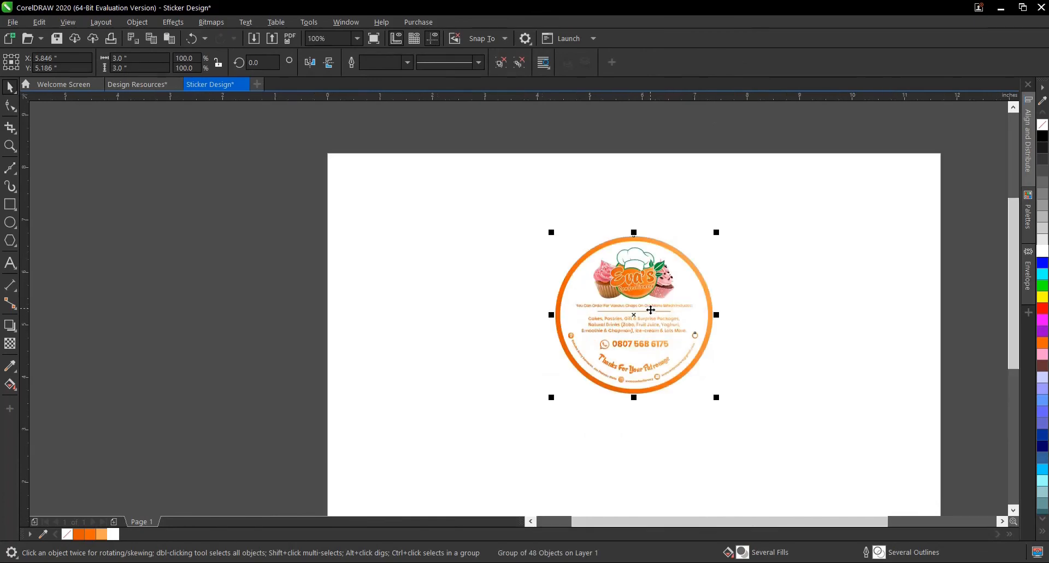
scroll(650, 310, down, 1)
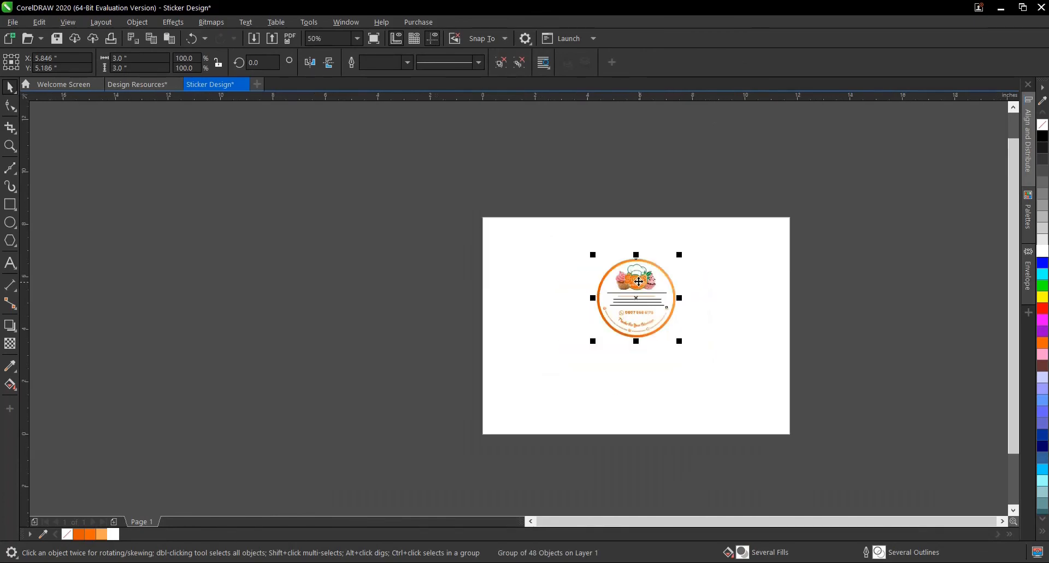
scroll(754, 277, up, 1)
click(754, 278)
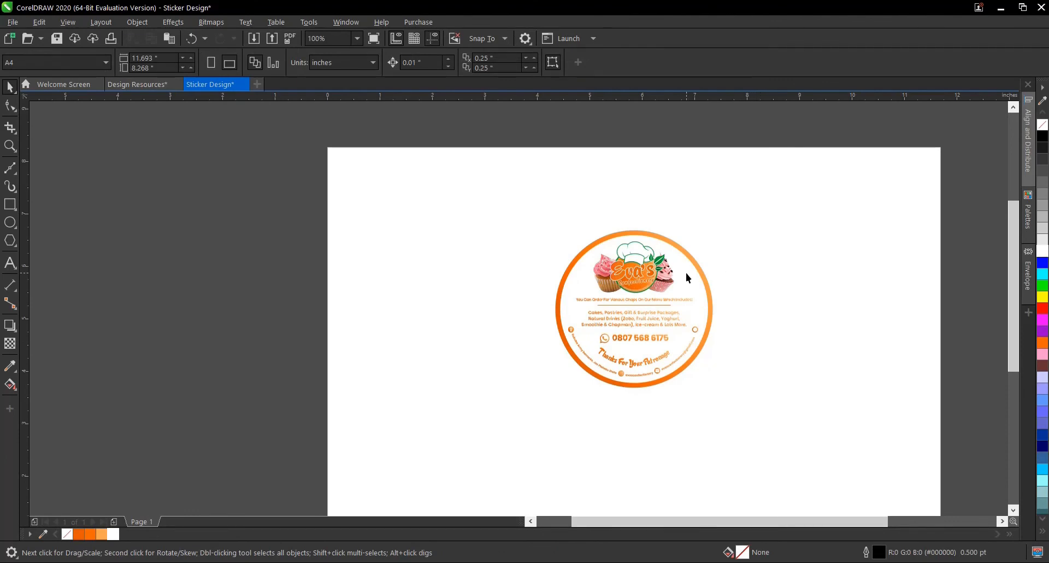
scroll(686, 273, up, 1)
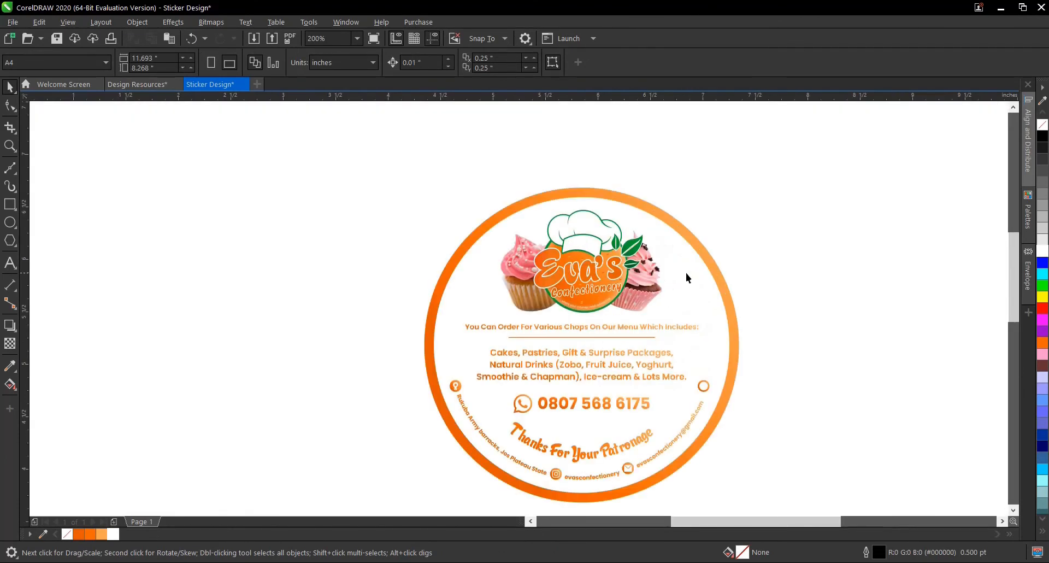
scroll(685, 242, down, 1)
click(683, 241)
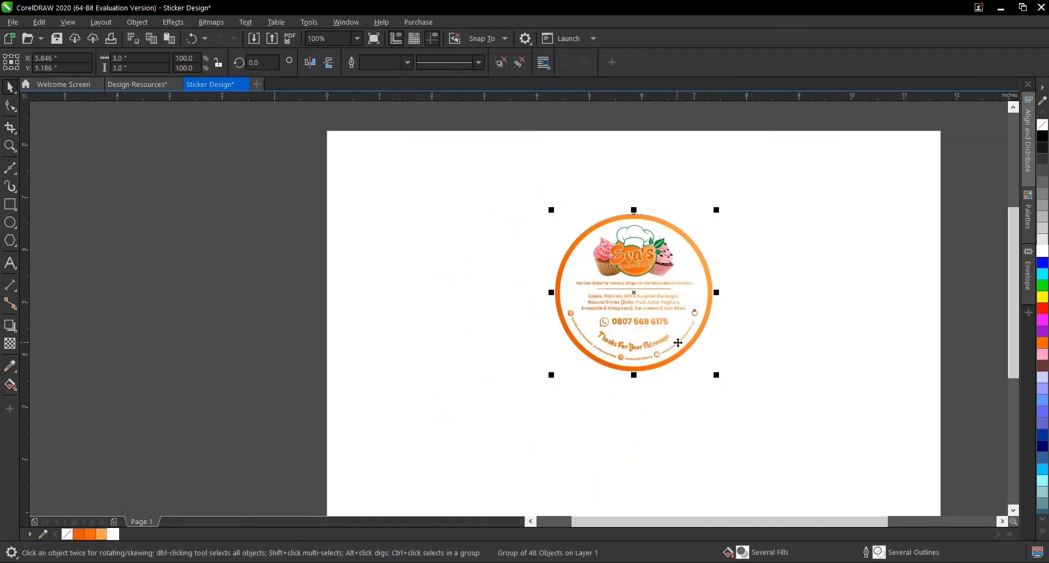
scroll(678, 342, up, 1)
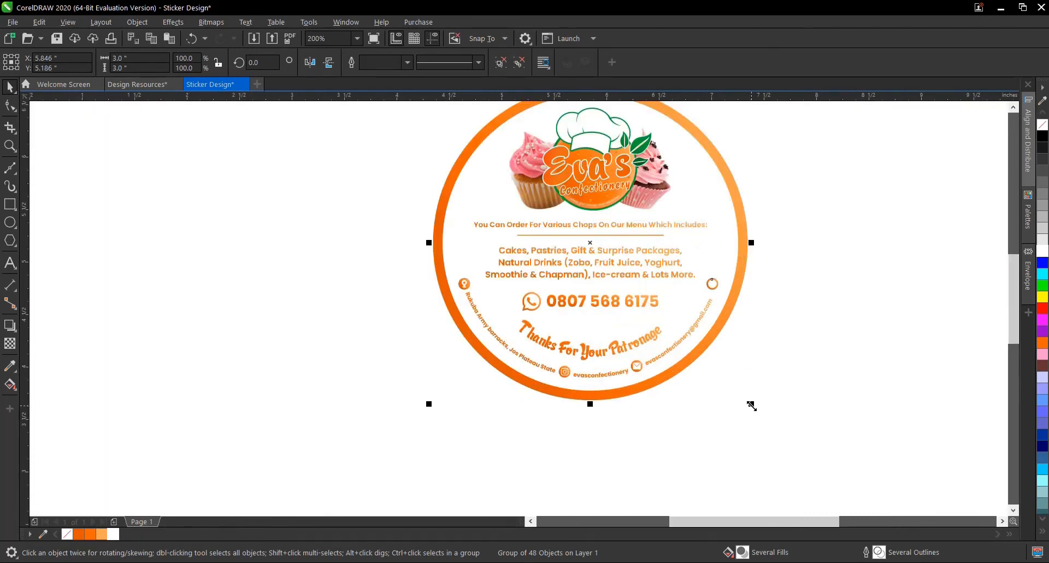
scroll(739, 298, down, 1)
click(752, 293)
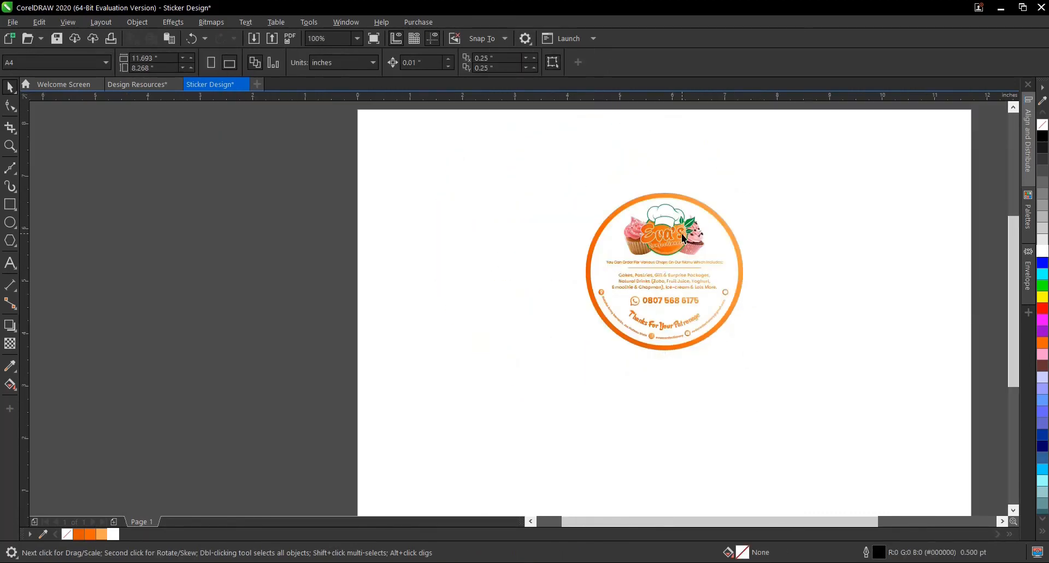
scroll(683, 237, up, 1)
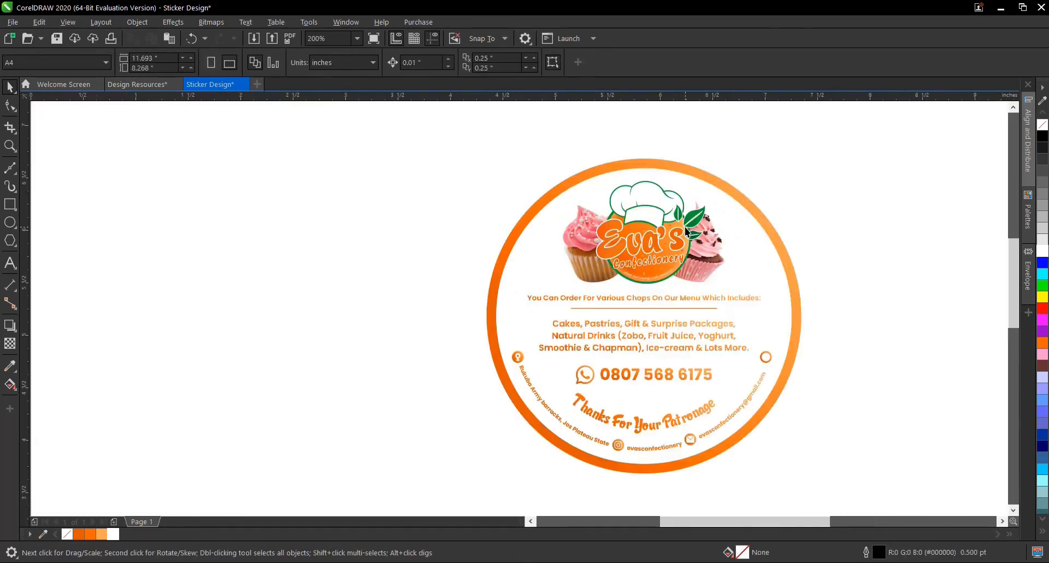
click(711, 253)
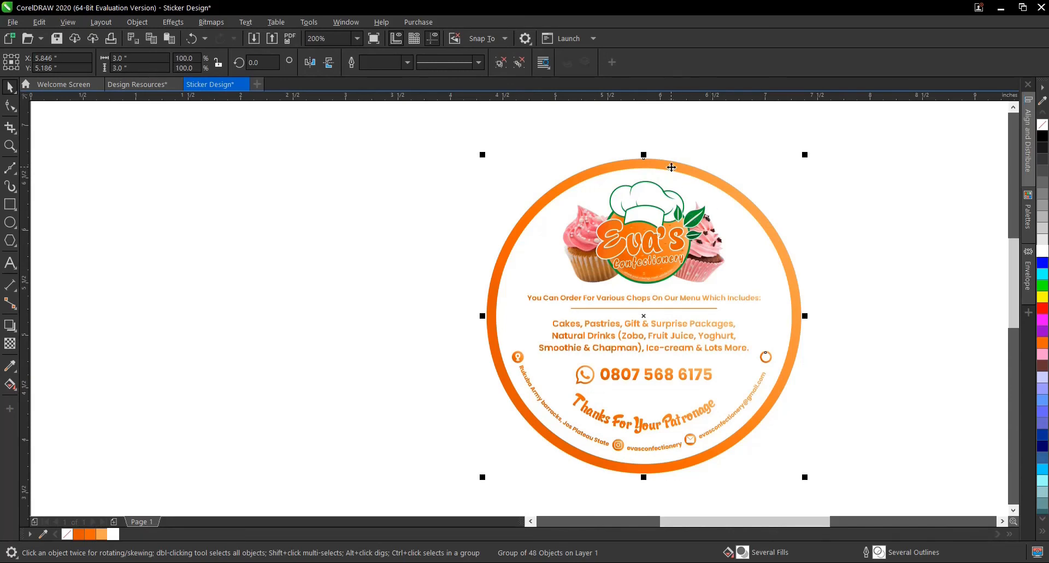
scroll(711, 247, down, 2)
click(792, 251)
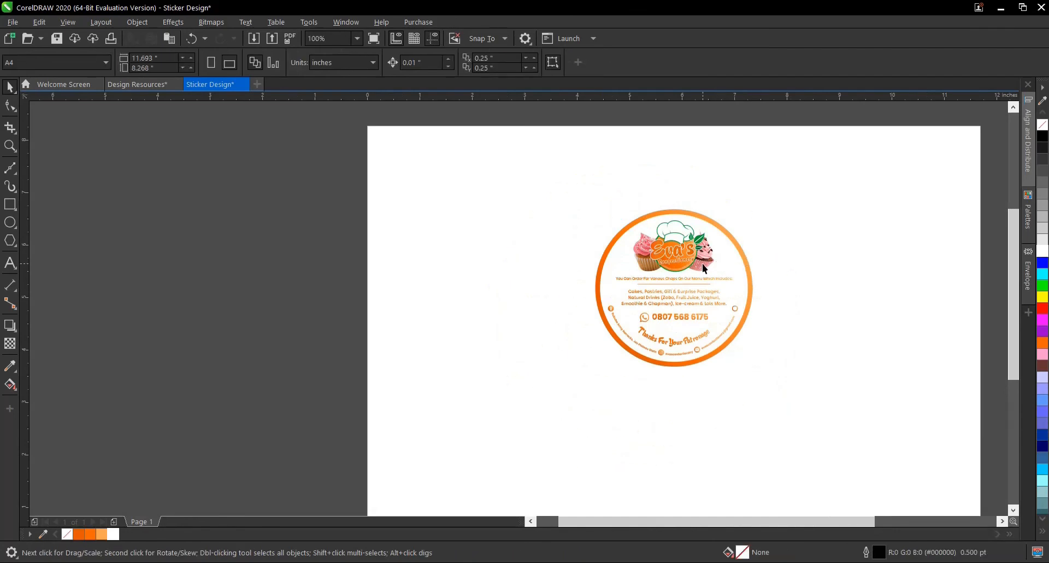
scroll(705, 268, up, 2)
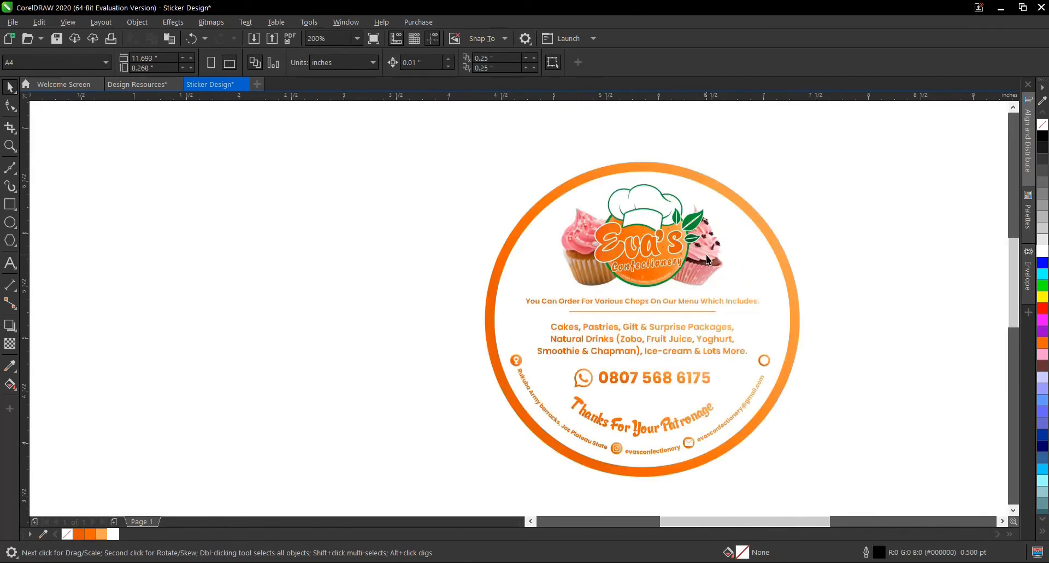
- Move the grouped sticker horizontally off the page onto the pasteboard to its left, at about X -3.337 inches
click(733, 300)
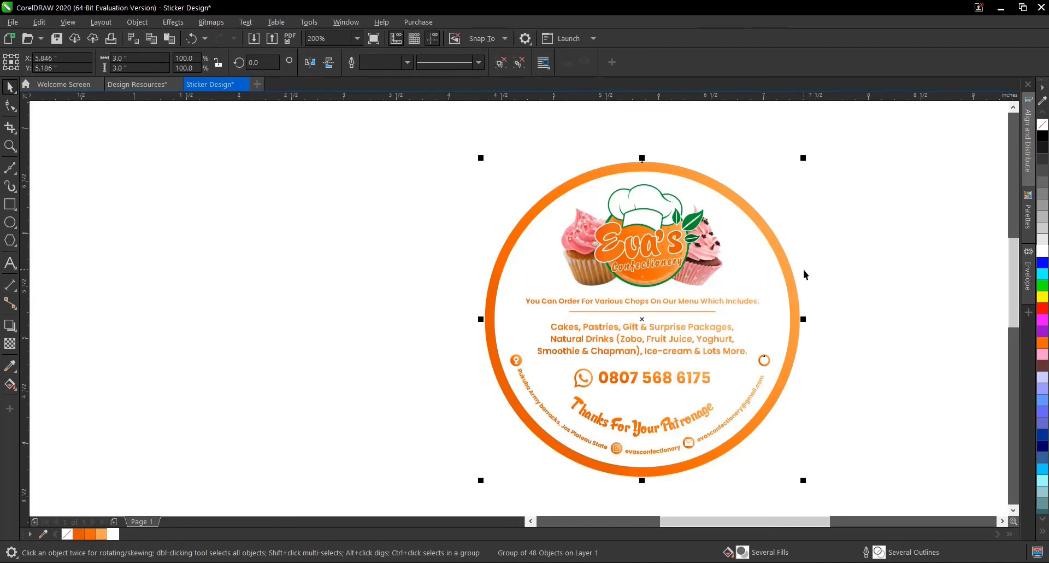
scroll(731, 315, down, 2)
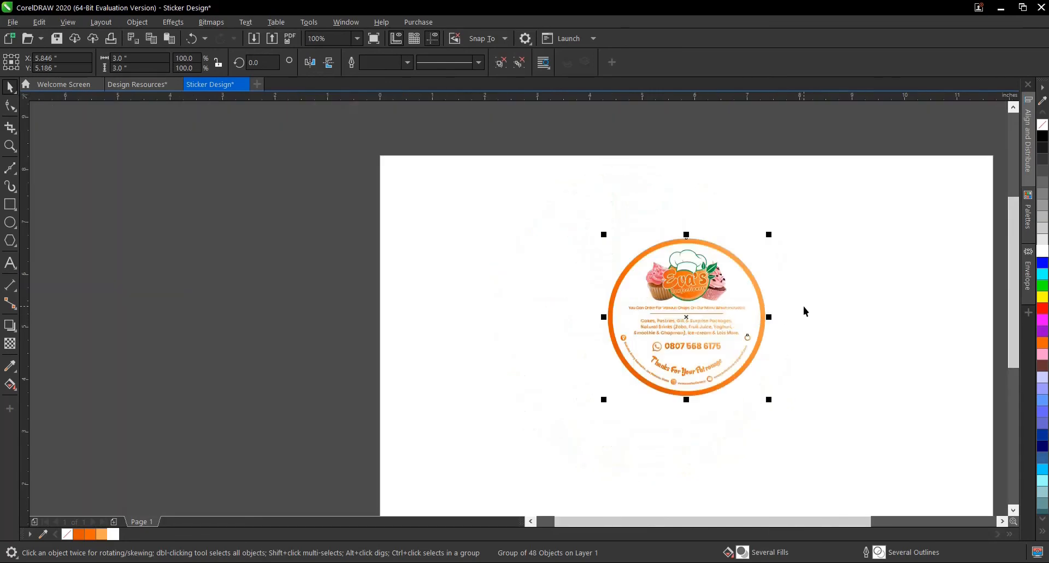
scroll(707, 296, up, 2)
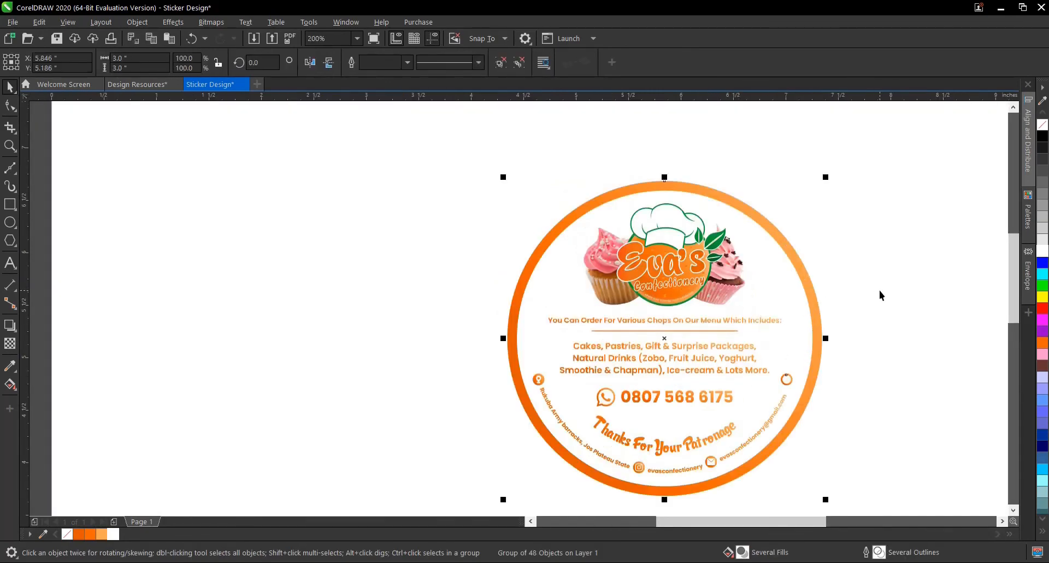
scroll(848, 305, down, 2)
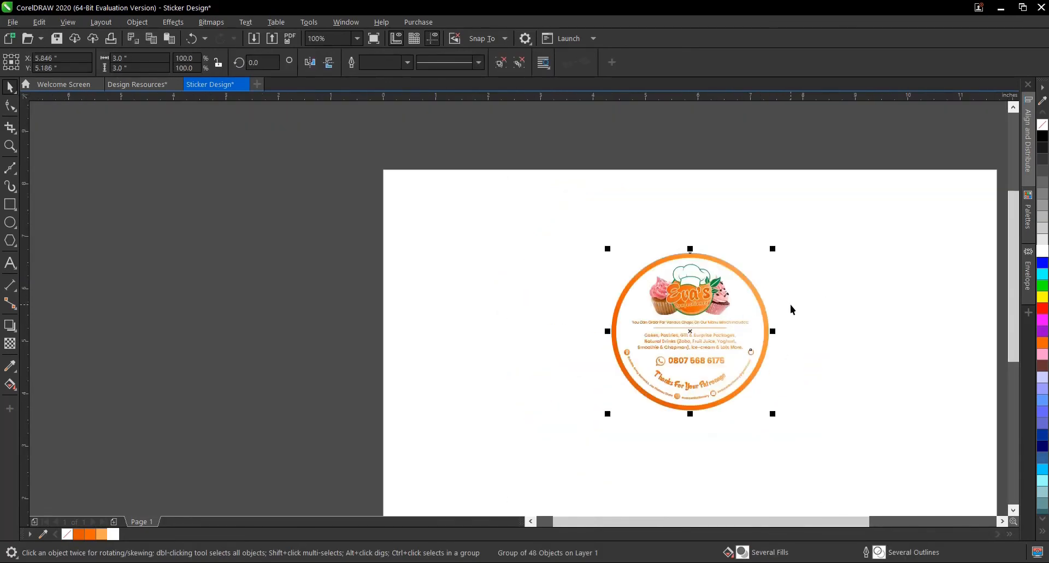
scroll(699, 288, down, 2)
drag(714, 294, 474, 296)
scroll(717, 293, up, 2)
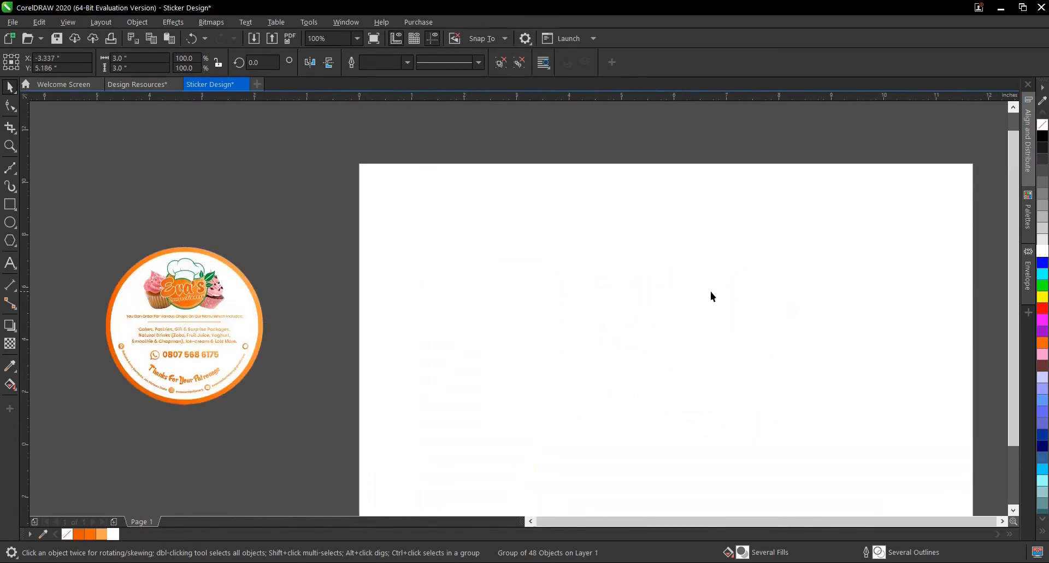
- Switch the A4 page to portrait and move the grouped sticker into its upper-left area, at about X 2.155, Y 9.54 inches
scroll(710, 291, down, 2)
click(584, 190)
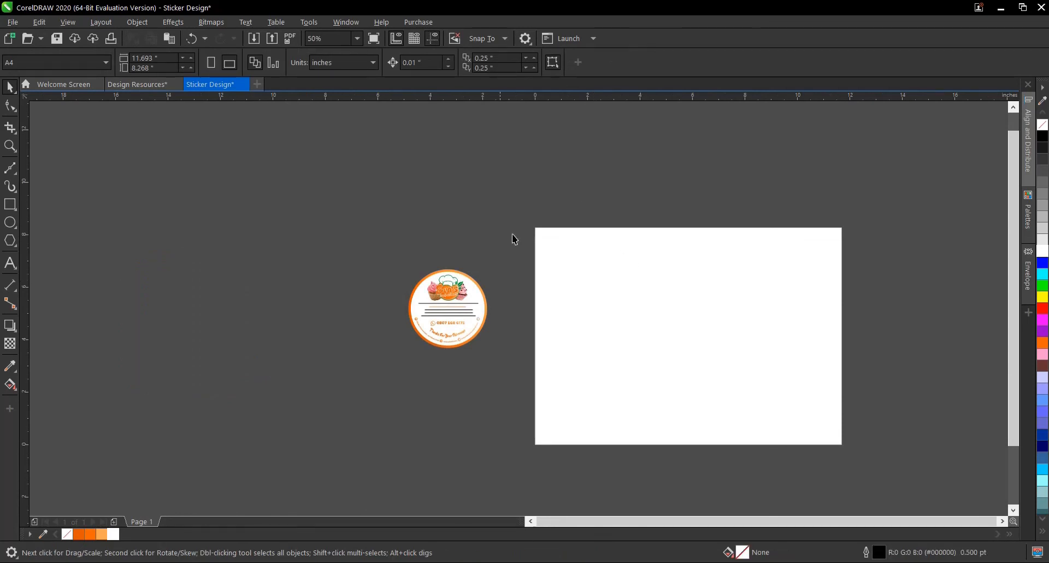
click(212, 63)
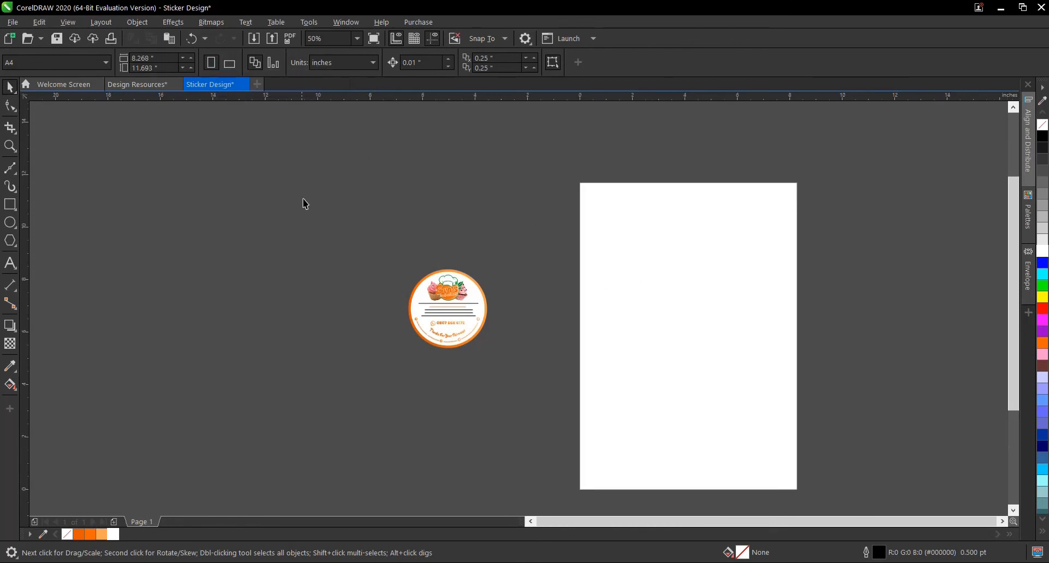
drag(284, 192, 569, 389)
drag(424, 292, 616, 223)
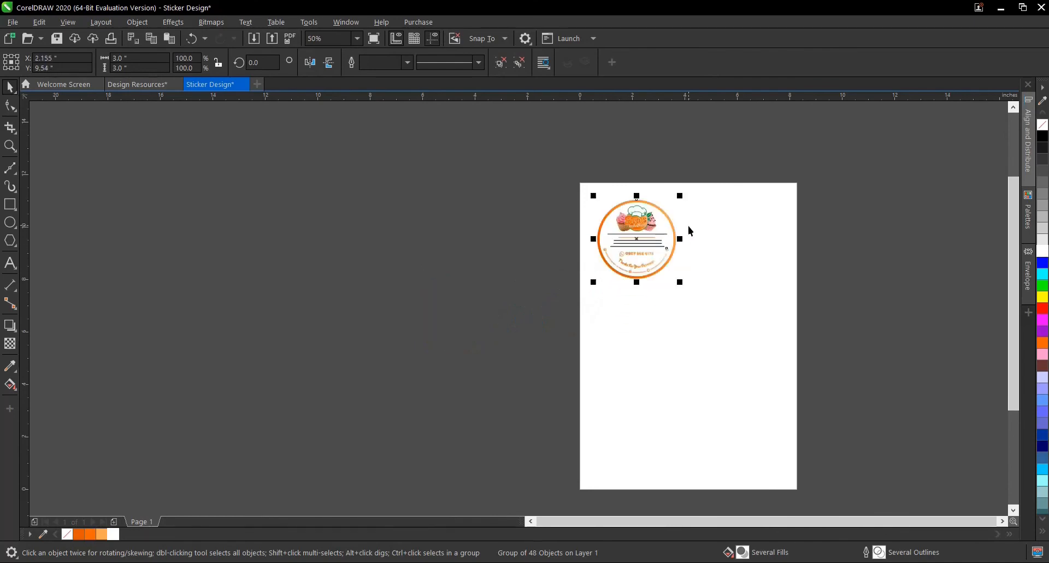
scroll(688, 225, up, 1)
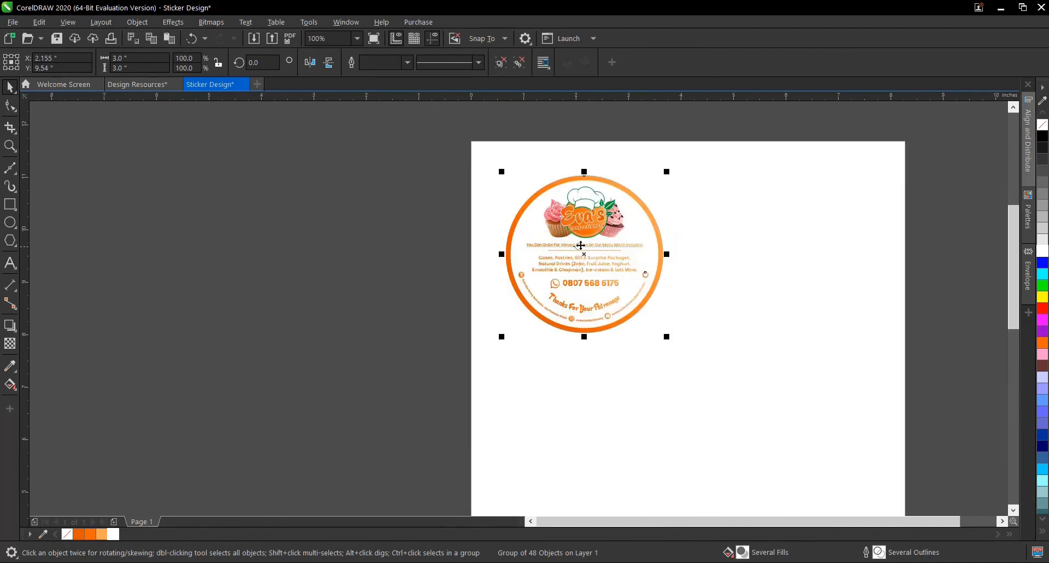
drag(590, 251, 757, 254)
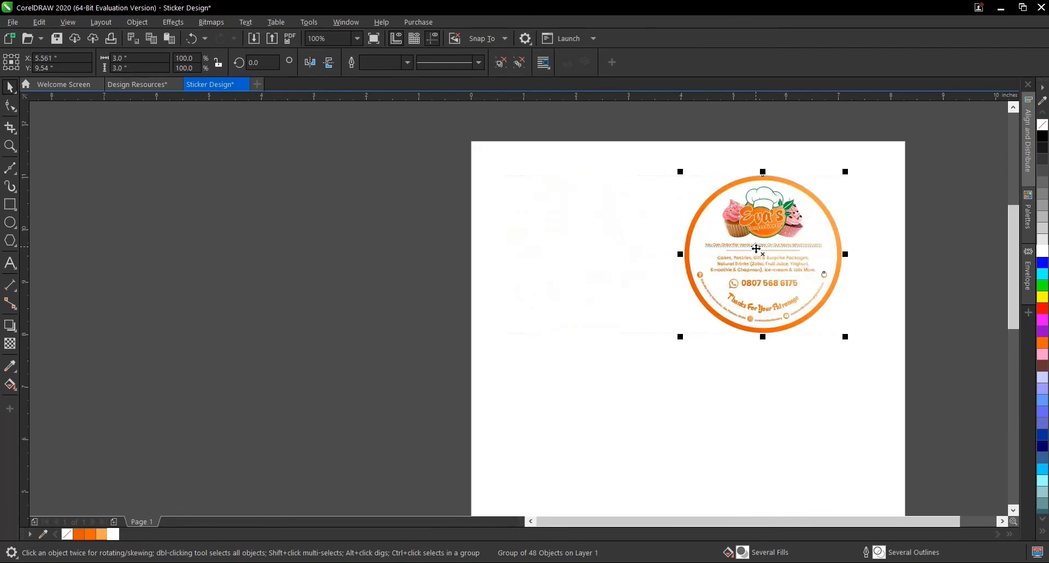
key(ctrl+z)
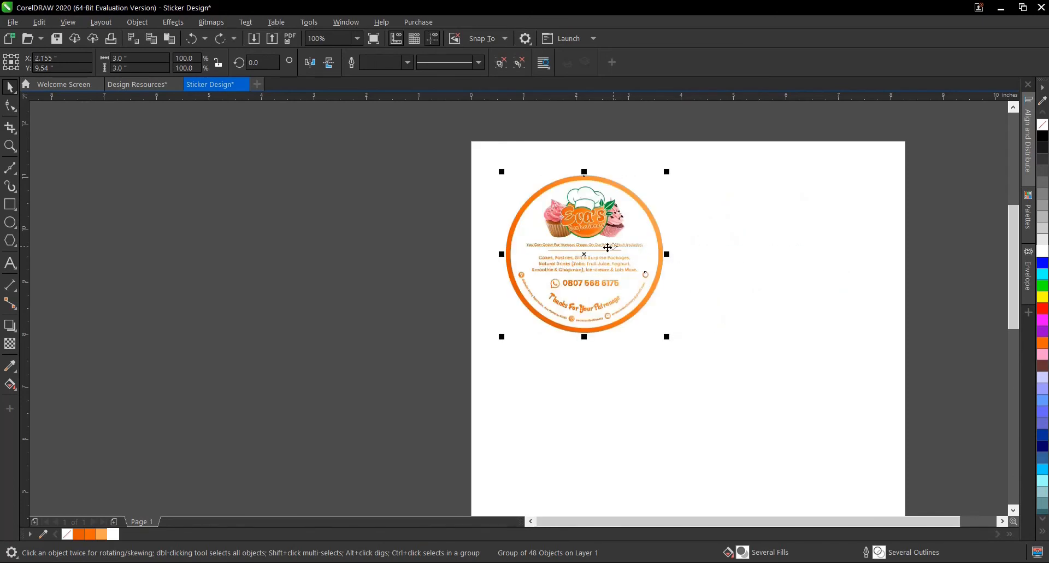
ctrl+click(553, 239)
click(698, 231)
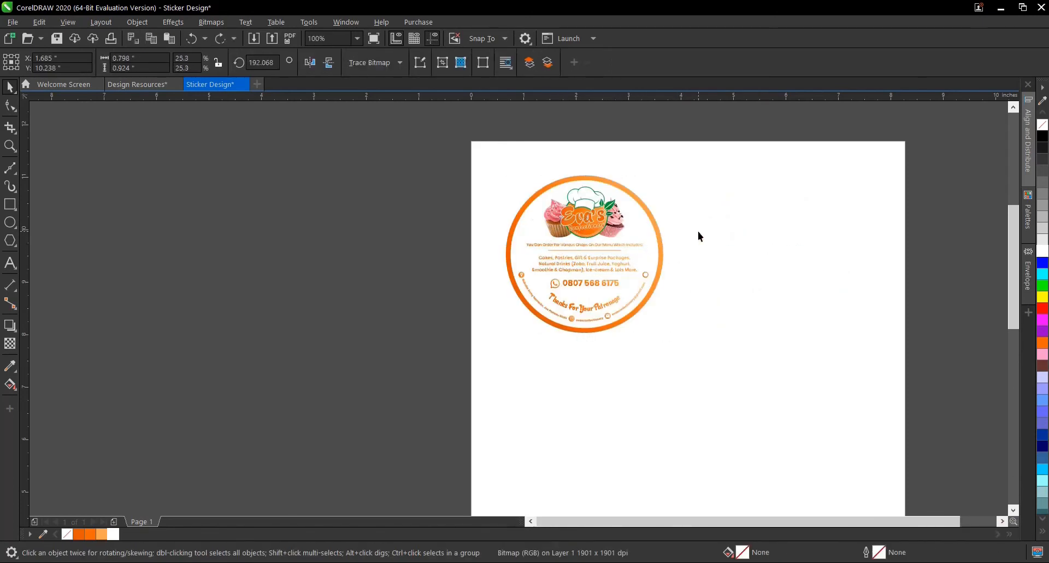
- Place a copy of the sticker to the right of the original on the same level, at about X 5.499 inches
click(577, 228)
drag(594, 230, 728, 237)
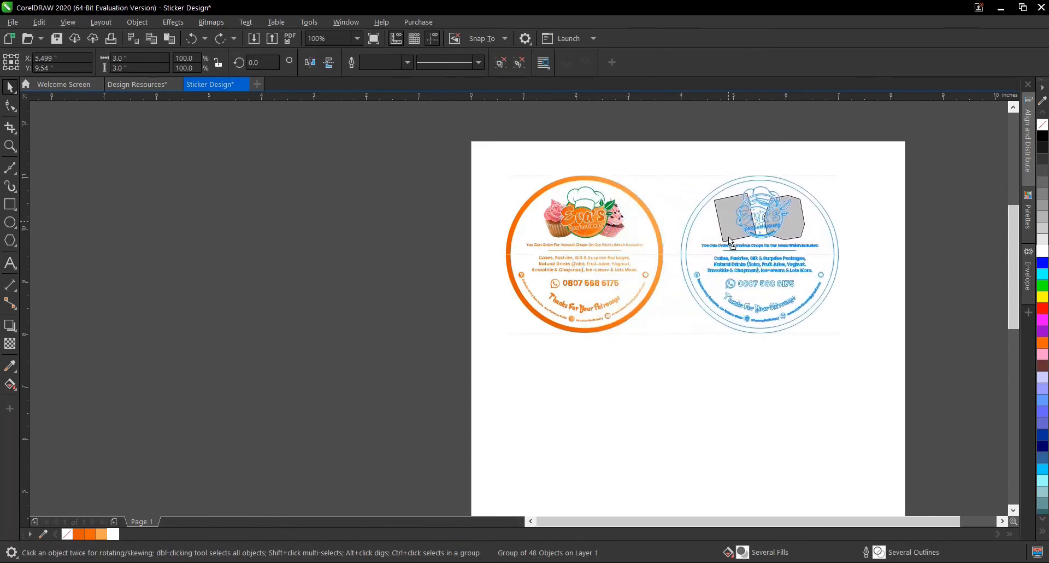
- Copy the row of two stickers straight down to about Y 6.296 inches, and repeat the duplication for a third row
scroll(644, 215, down, 2)
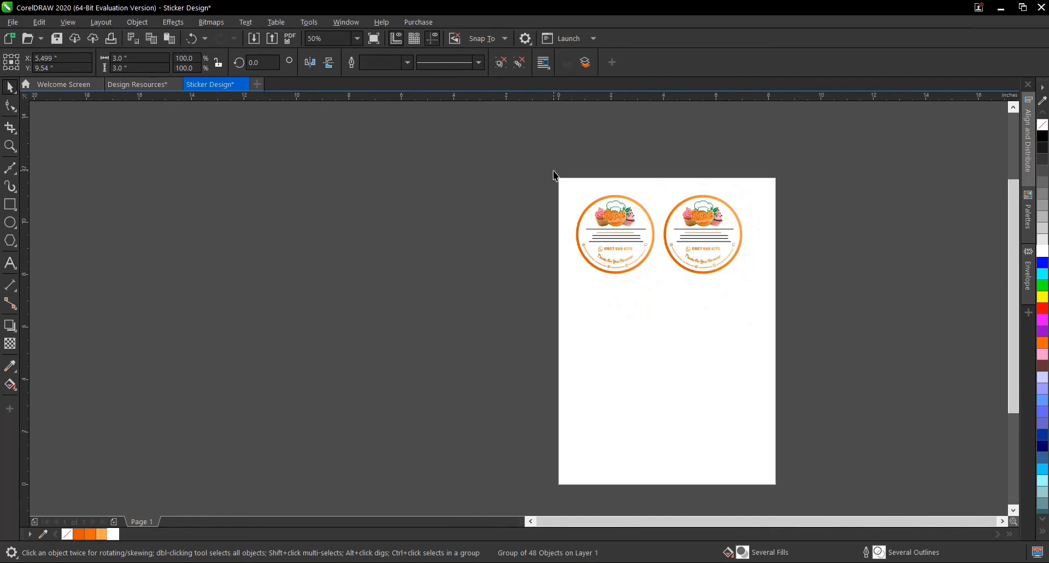
drag(519, 156, 815, 312)
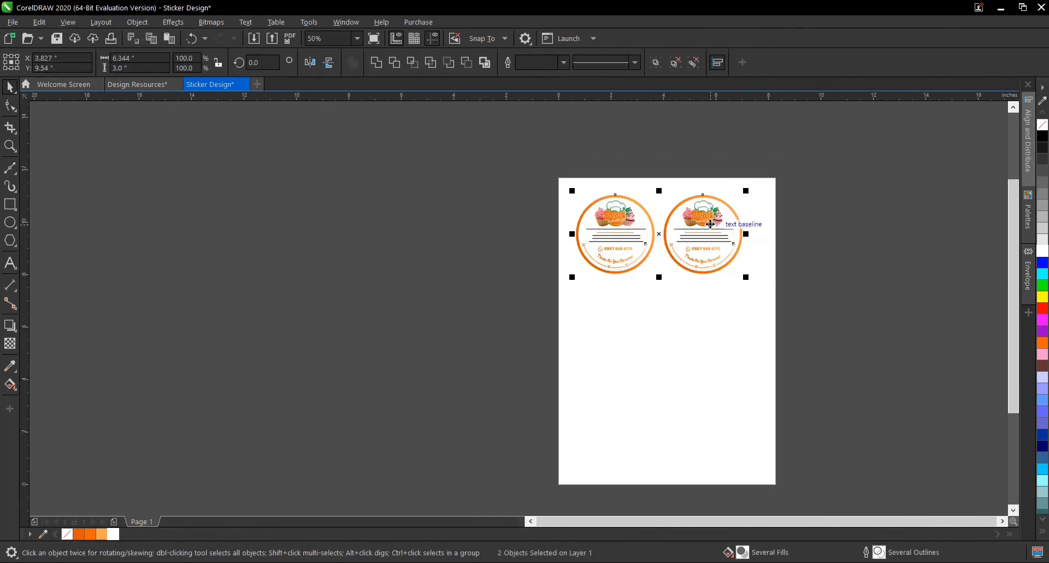
drag(724, 223, 725, 307)
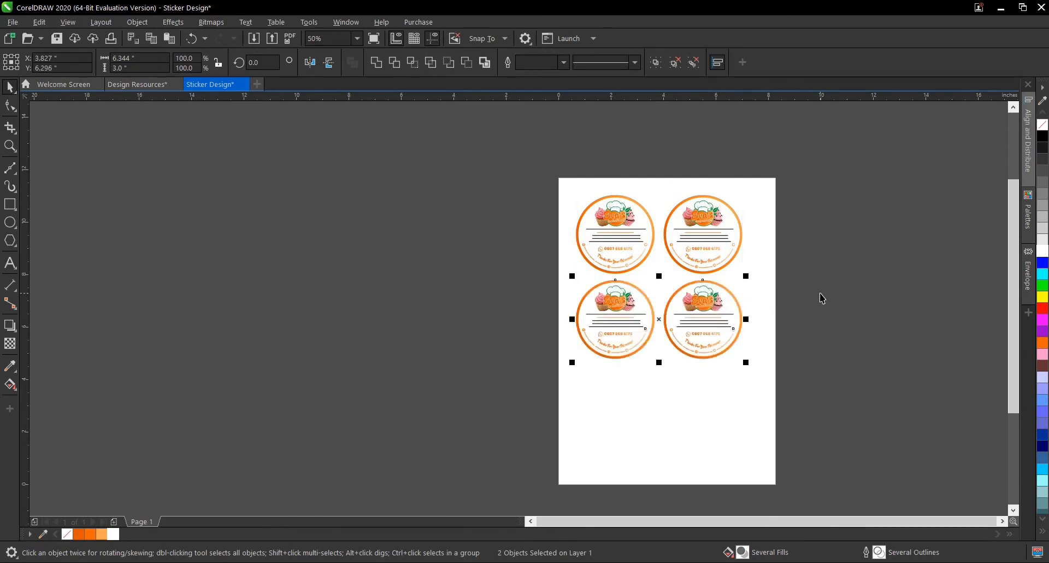
key(ctrl+r)
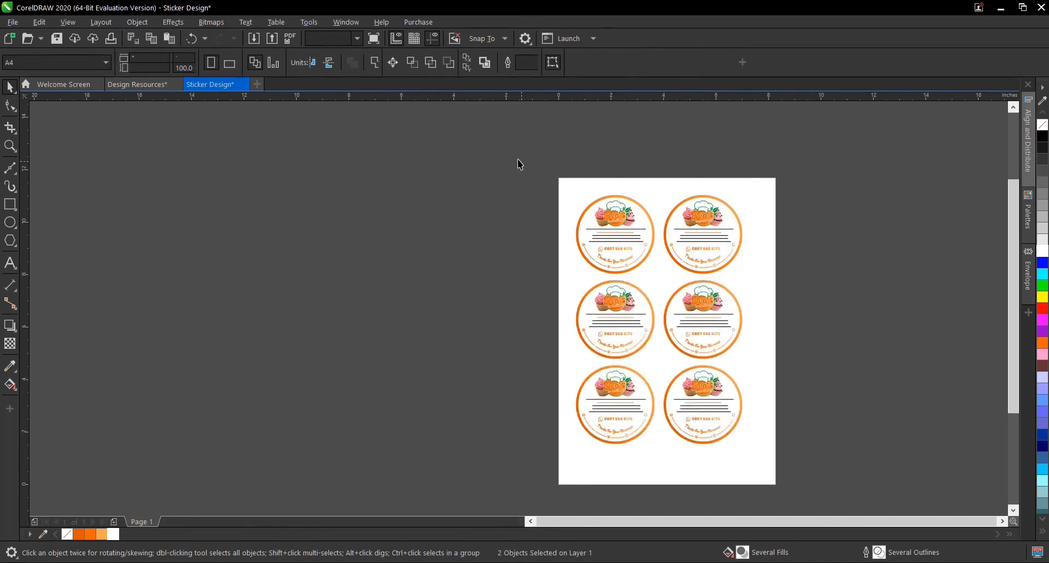
- Group all six stickers and centre the group on the page, dismissing the Windows Security notification
drag(517, 159, 764, 475)
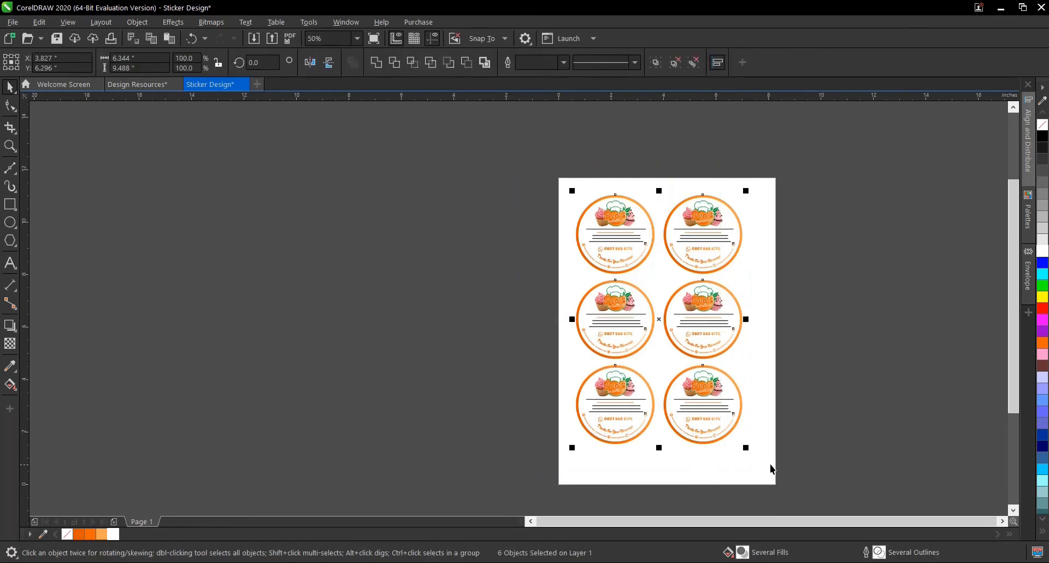
key(ctrl+g)
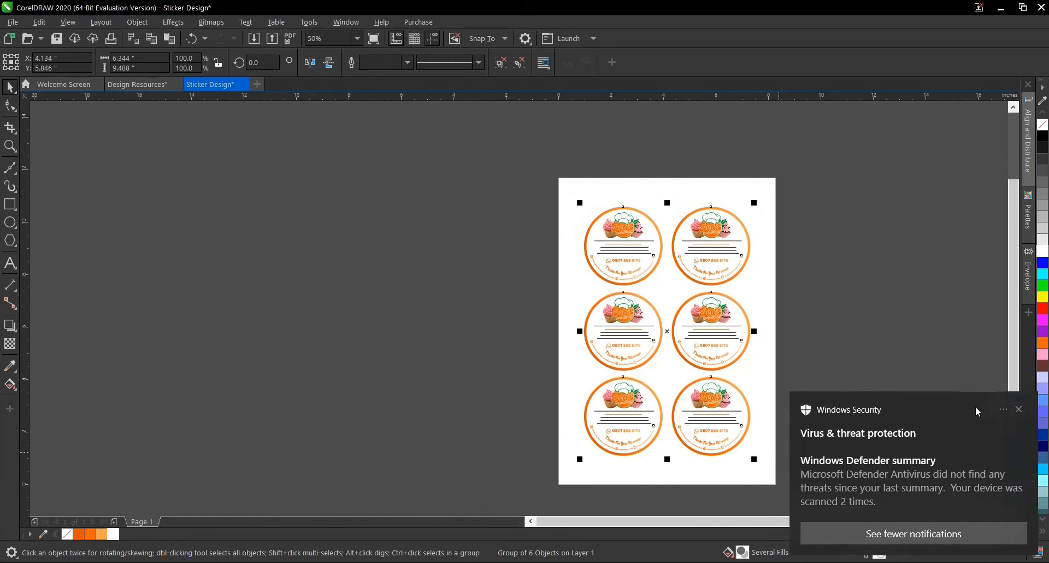
click(1019, 410)
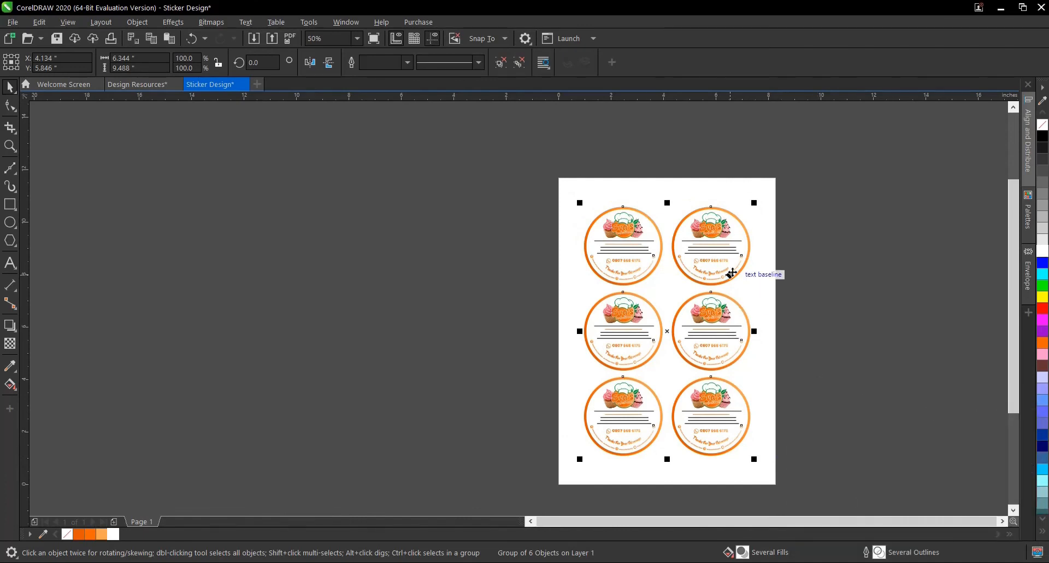
- Examine the six-sticker sheet as a whole and close up, checking the spacing and the sticker details
scroll(730, 275, up, 1)
scroll(732, 272, down, 1)
scroll(753, 246, up, 1)
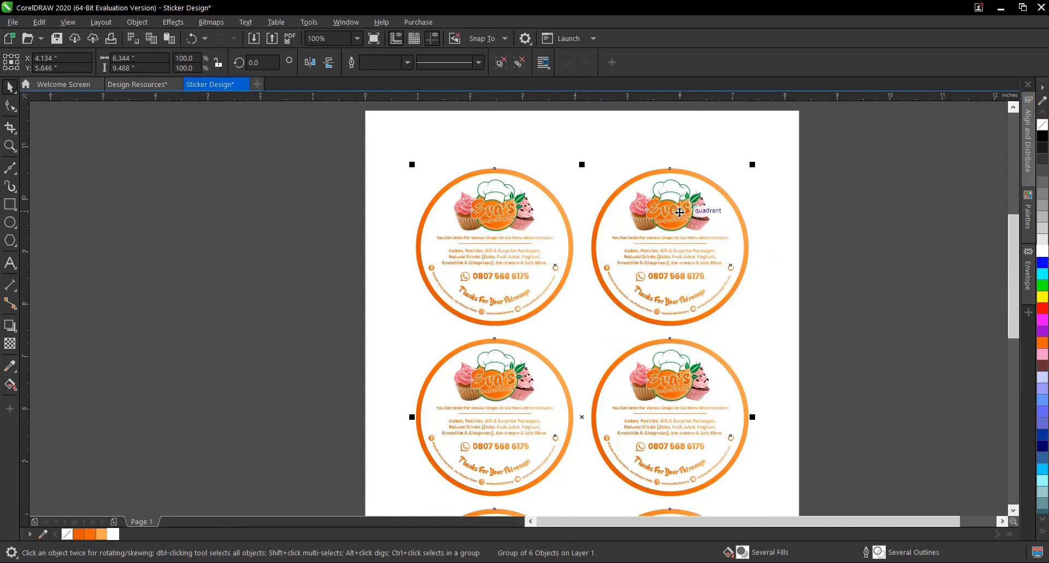
scroll(679, 213, up, 1)
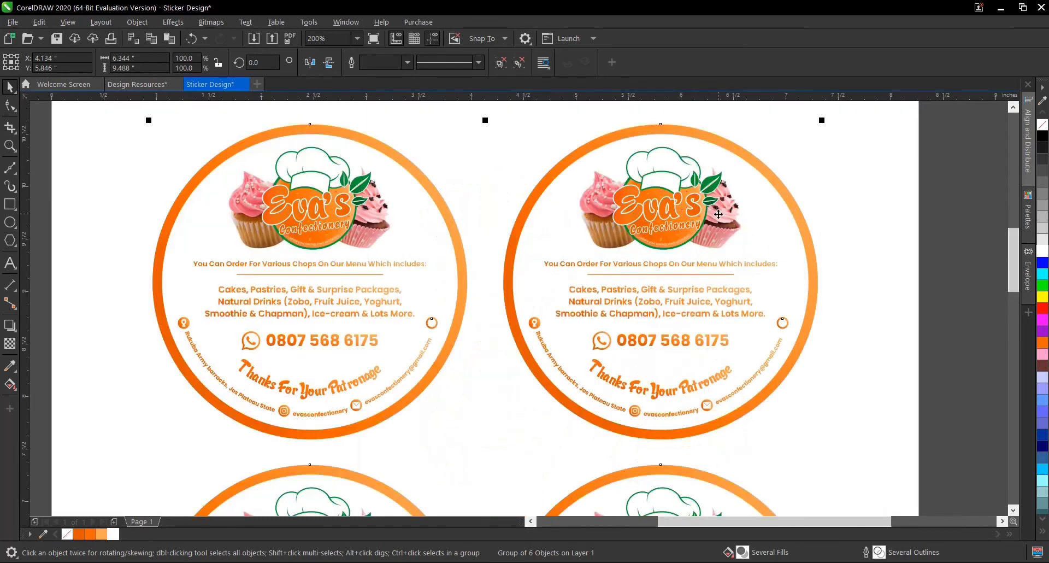
scroll(720, 215, down, 2)
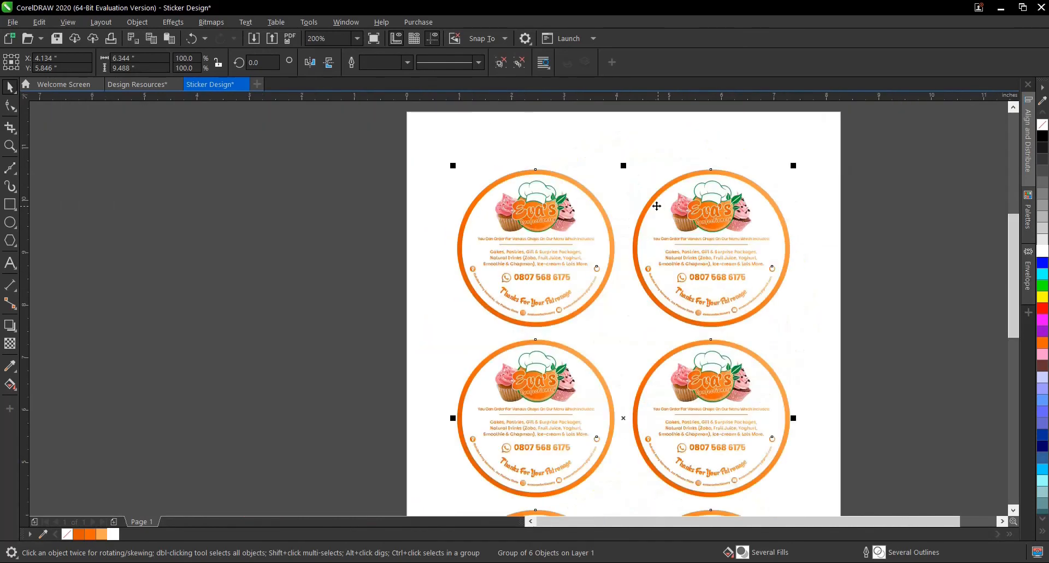
scroll(739, 214, up, 1)
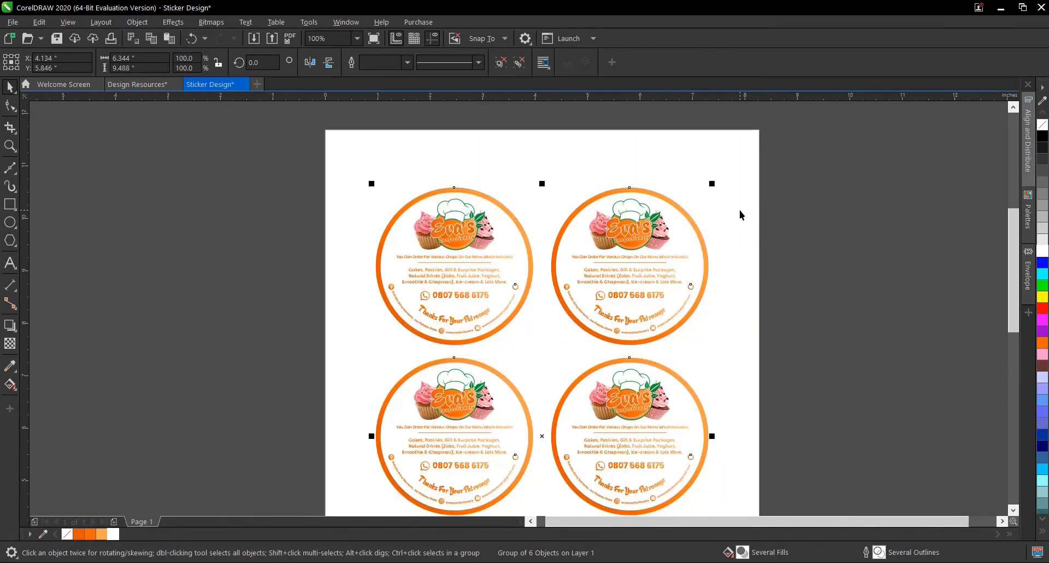